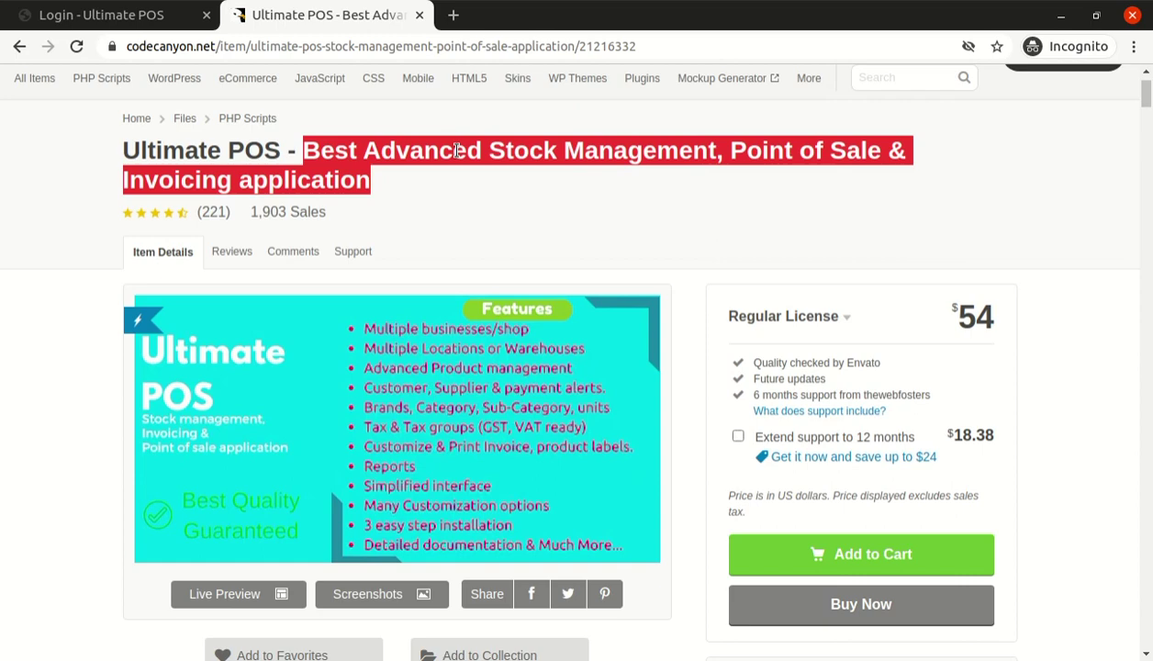
Scroll through the CodeCanyon Ultimate POS listing, then return to the 'Login - Ultimate POS' tab
scroll(751, 140, down, 9)
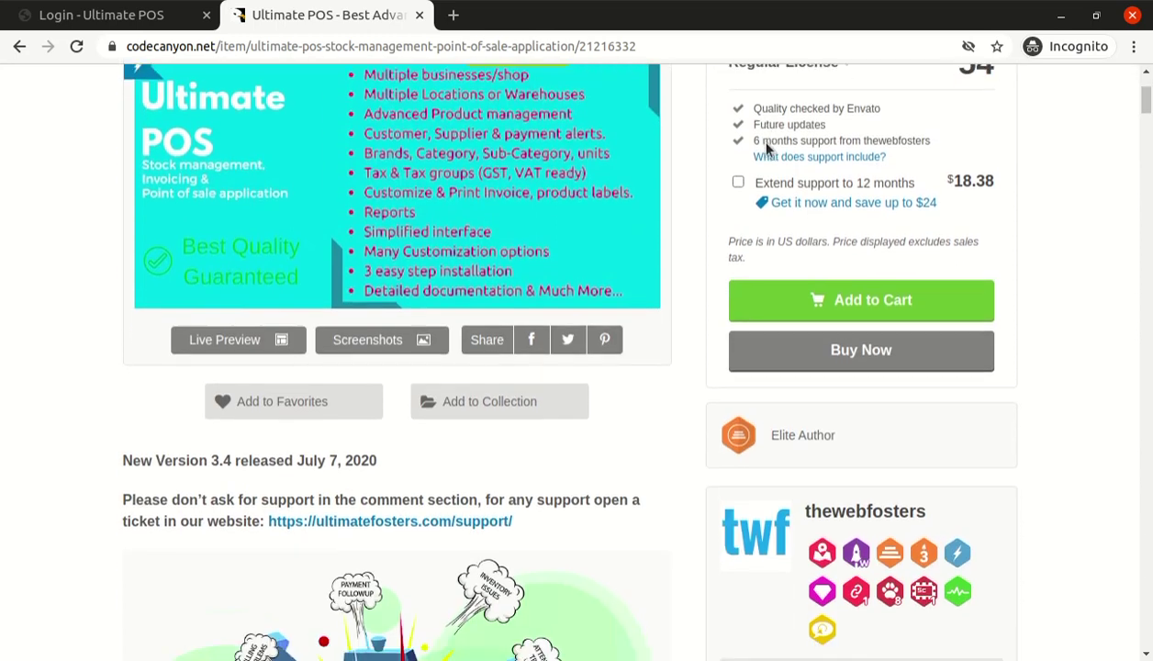
scroll(768, 149, down, 6)
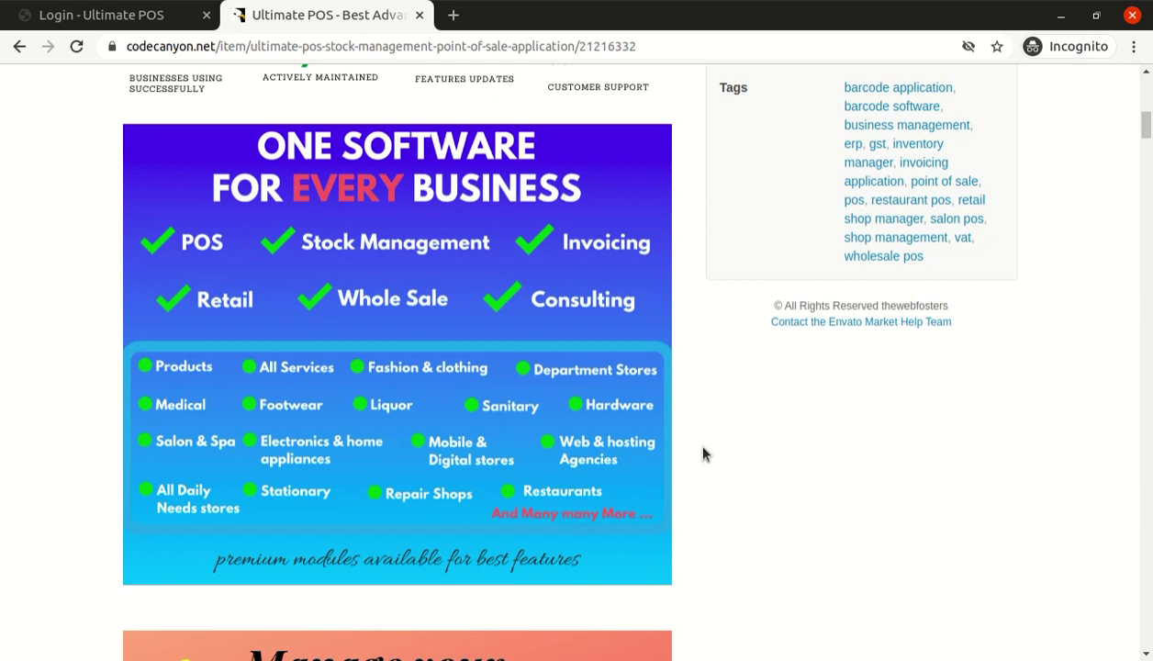
click(170, 28)
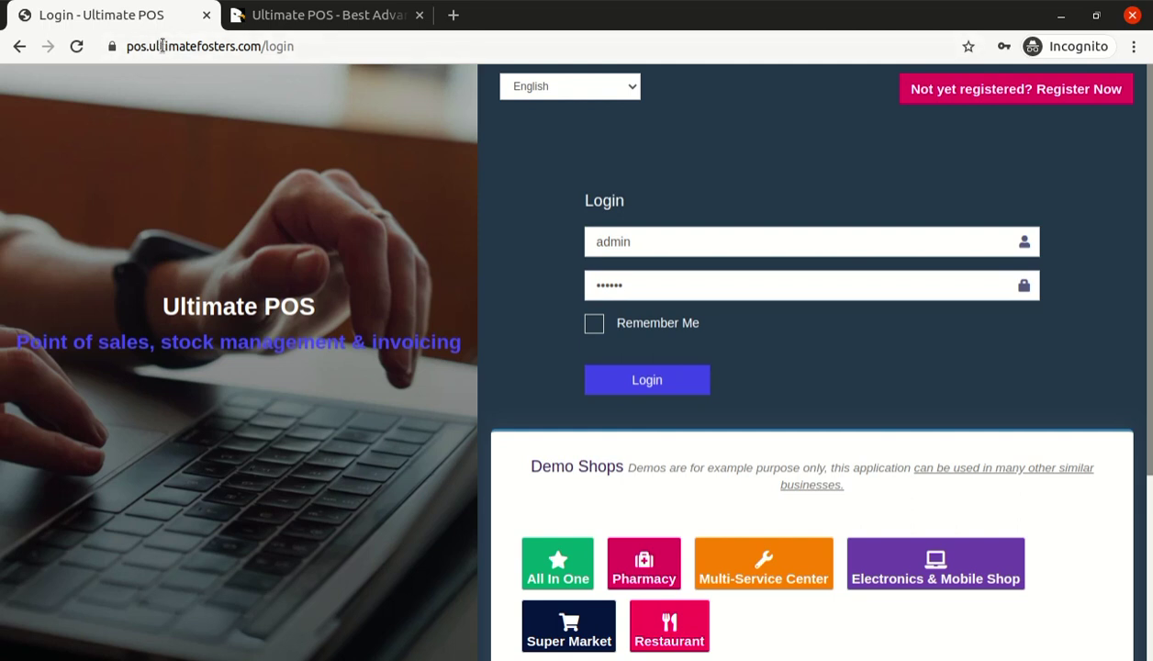
Scroll the login page to Demo Shops and sign in to the Pharmacy demo
drag(125, 46, 318, 32)
click(720, 147)
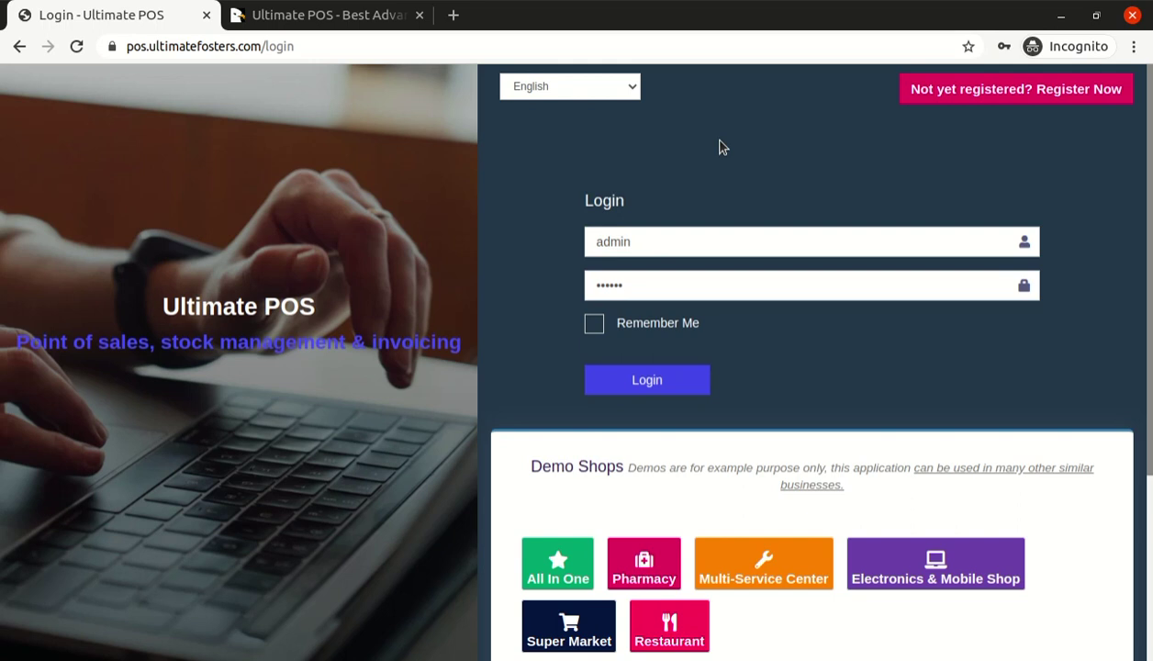
scroll(705, 195, down, 2)
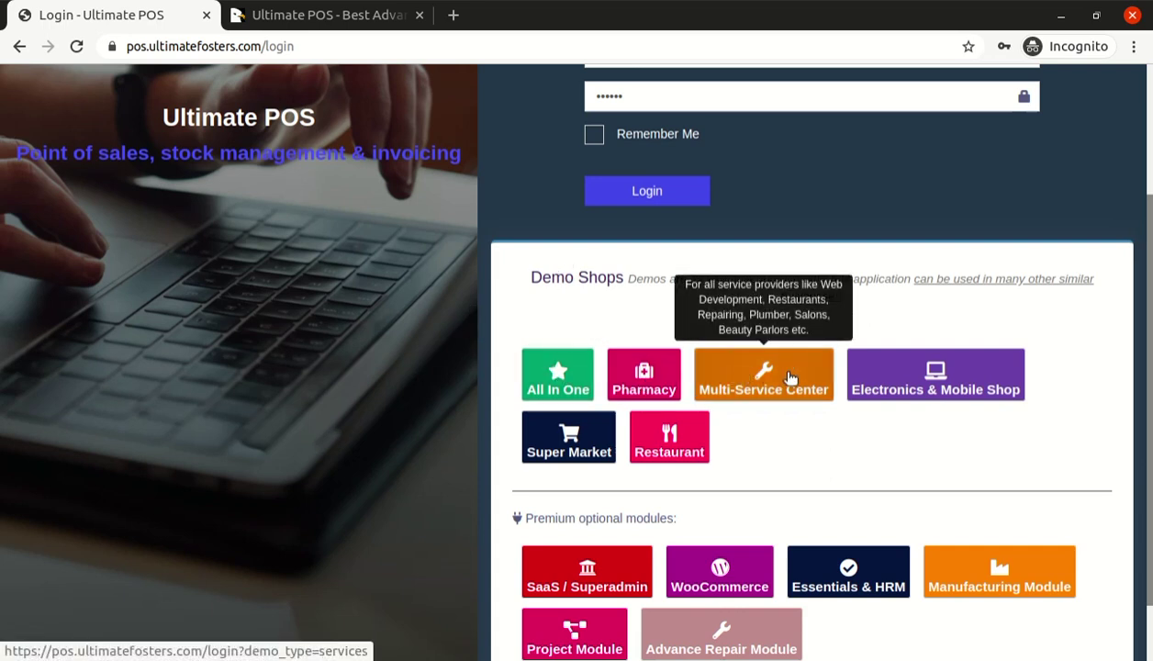
scroll(945, 385, down, 1)
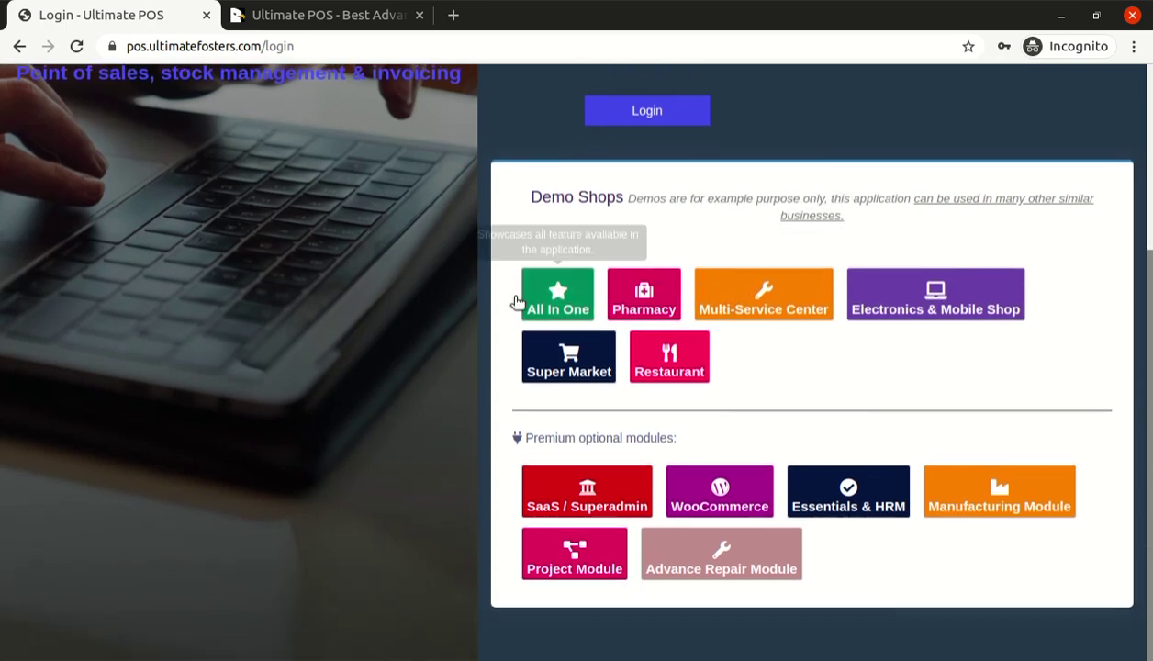
scroll(1074, 386, up, 2)
scroll(1090, 363, up, 1)
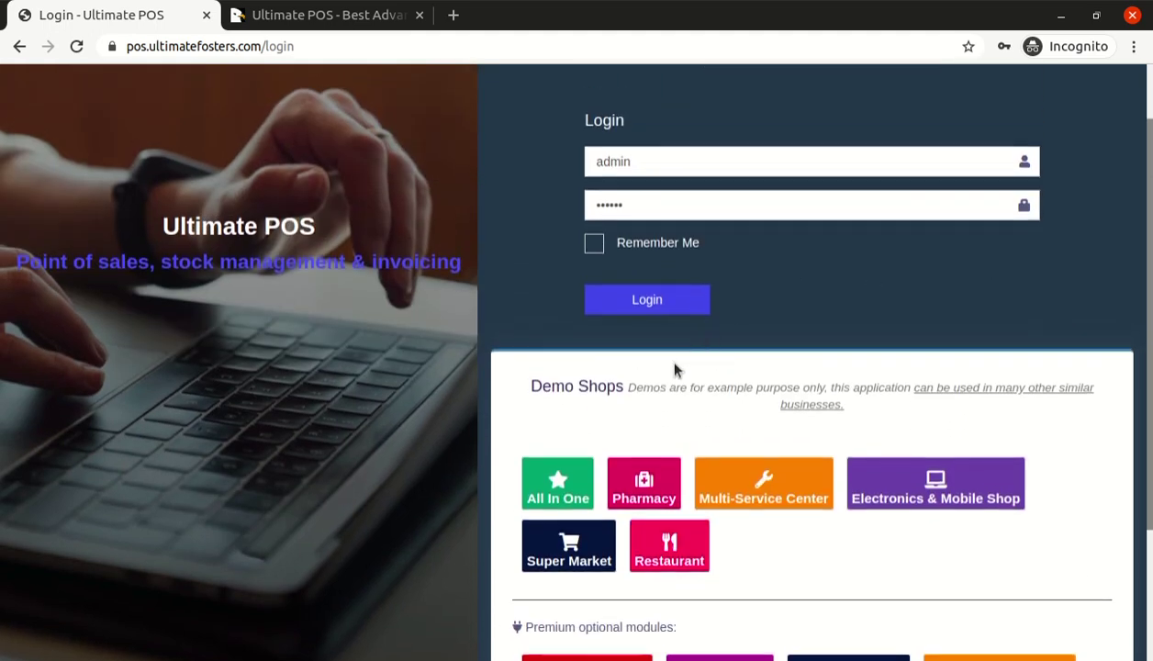
click(647, 478)
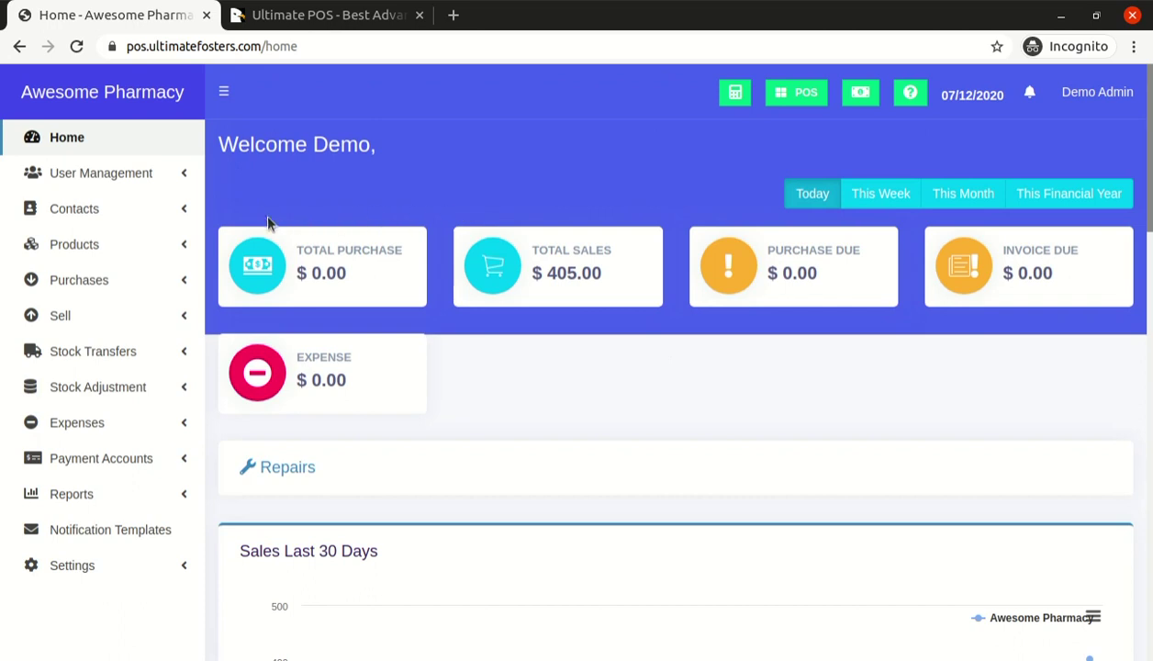
Highlight the Total Purchase and Expense cards on the Awesome Pharmacy dashboard
drag(294, 250, 389, 252)
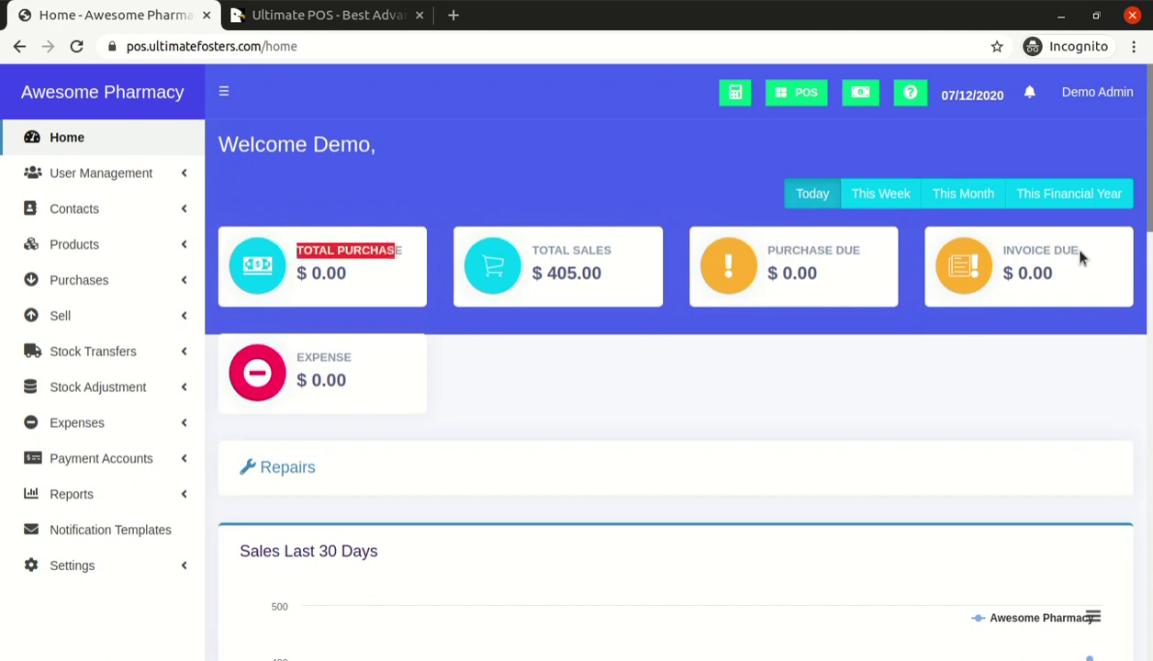
click(299, 360)
drag(298, 360, 373, 328)
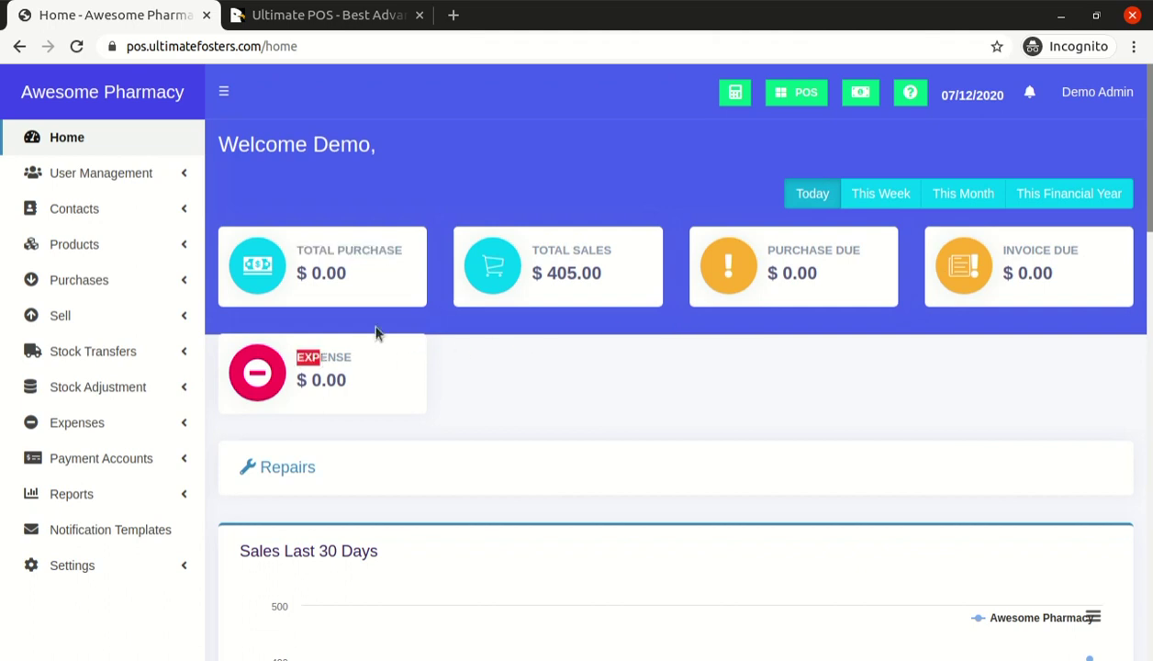
scroll(1130, 213, down, 8)
scroll(679, 358, up, 8)
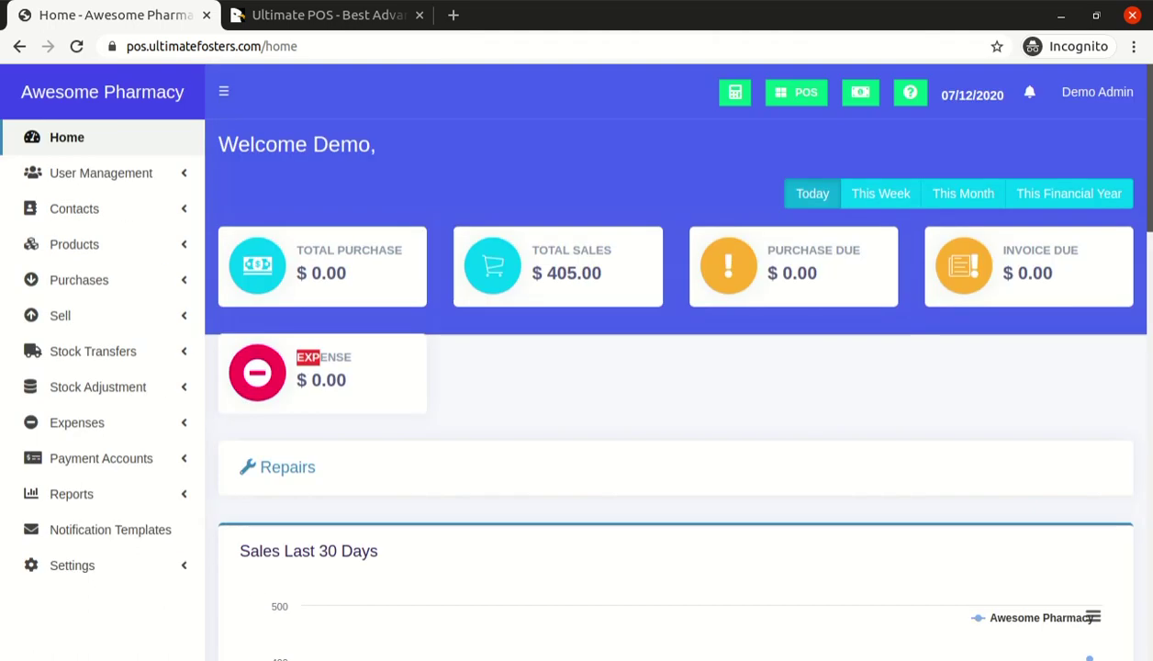
Expand Products and open the Brands list, highlighting the Acino brand
click(84, 254)
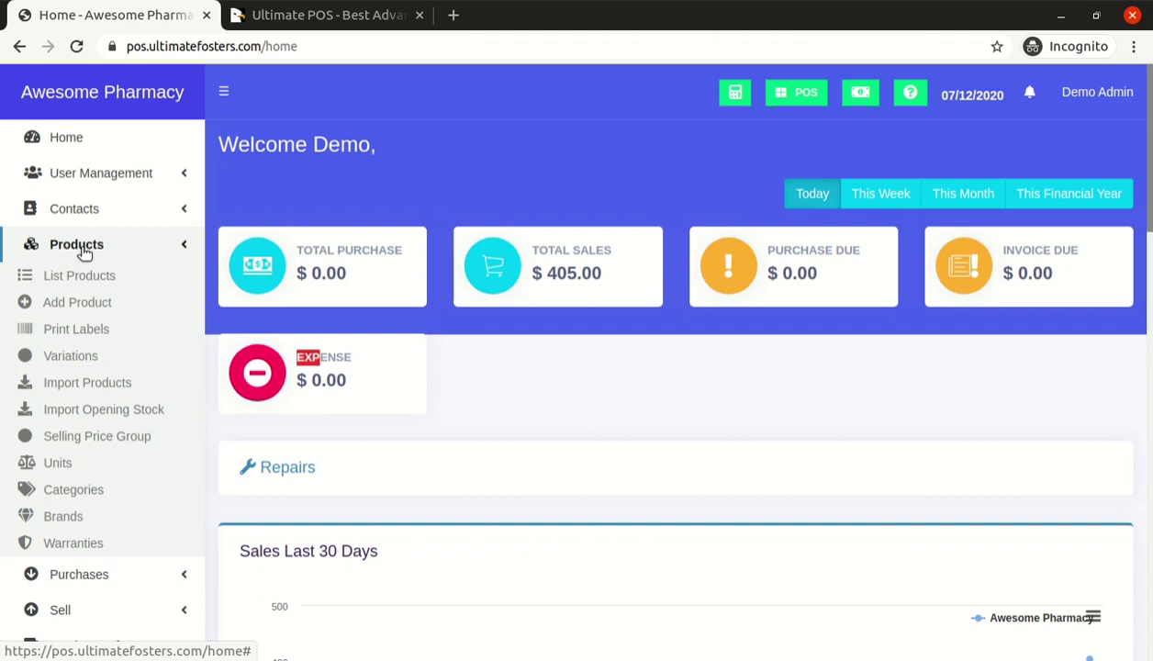
click(84, 254)
click(85, 253)
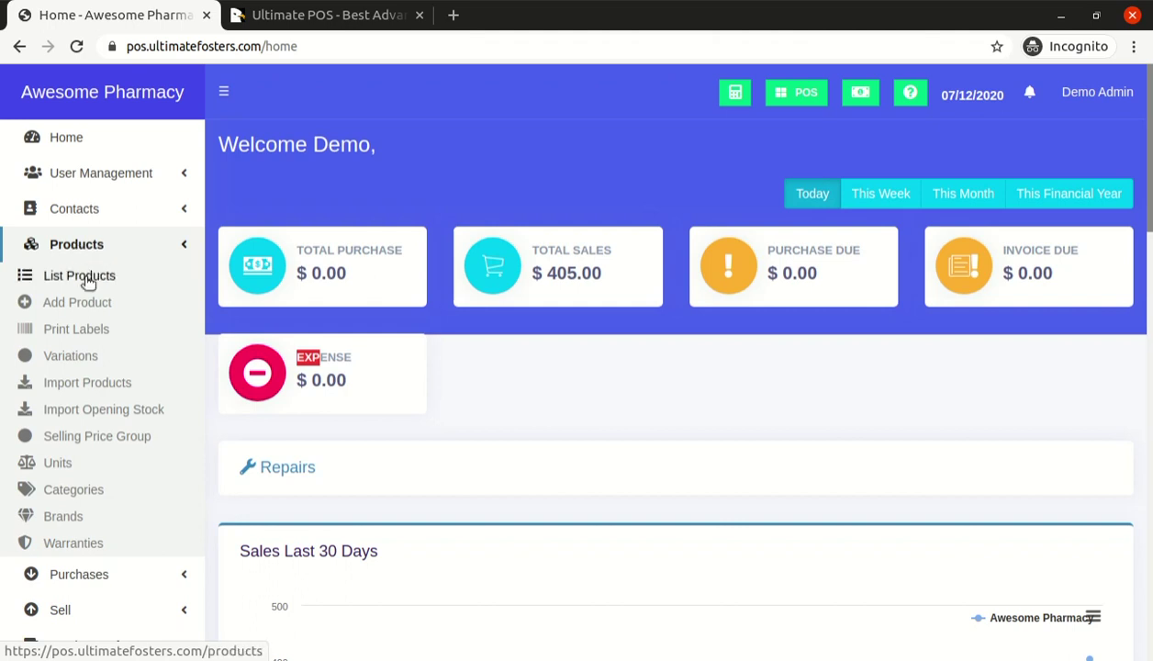
click(80, 519)
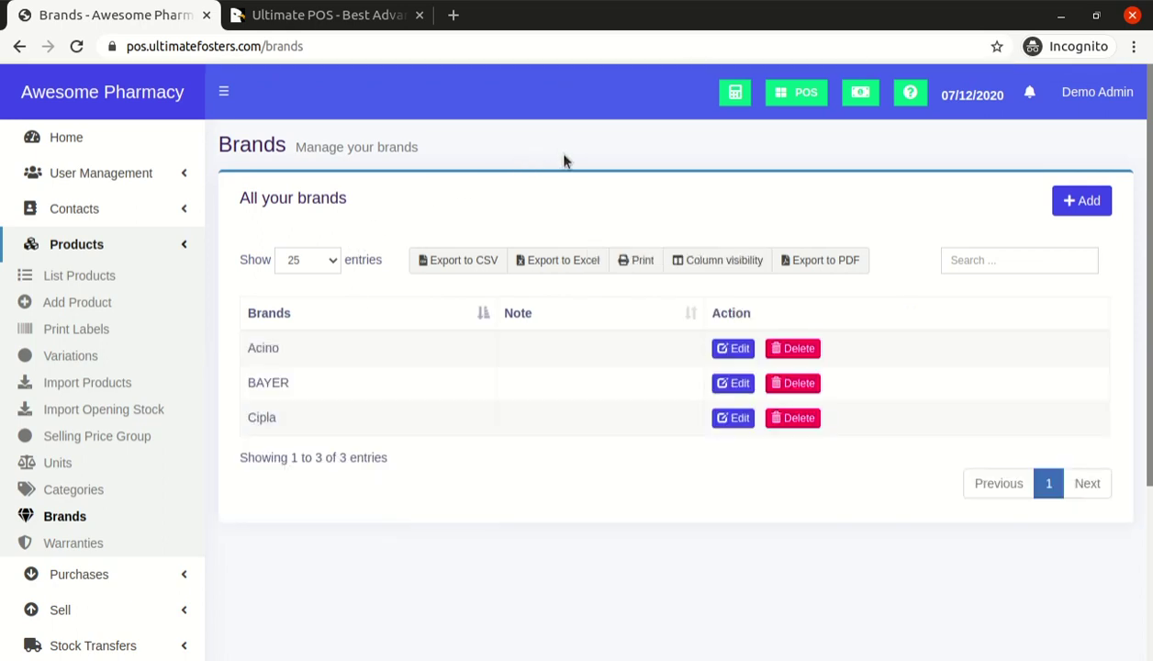
double_click(249, 349)
Open the Add brand form, close it unsaved, and go to Categories
click(1056, 207)
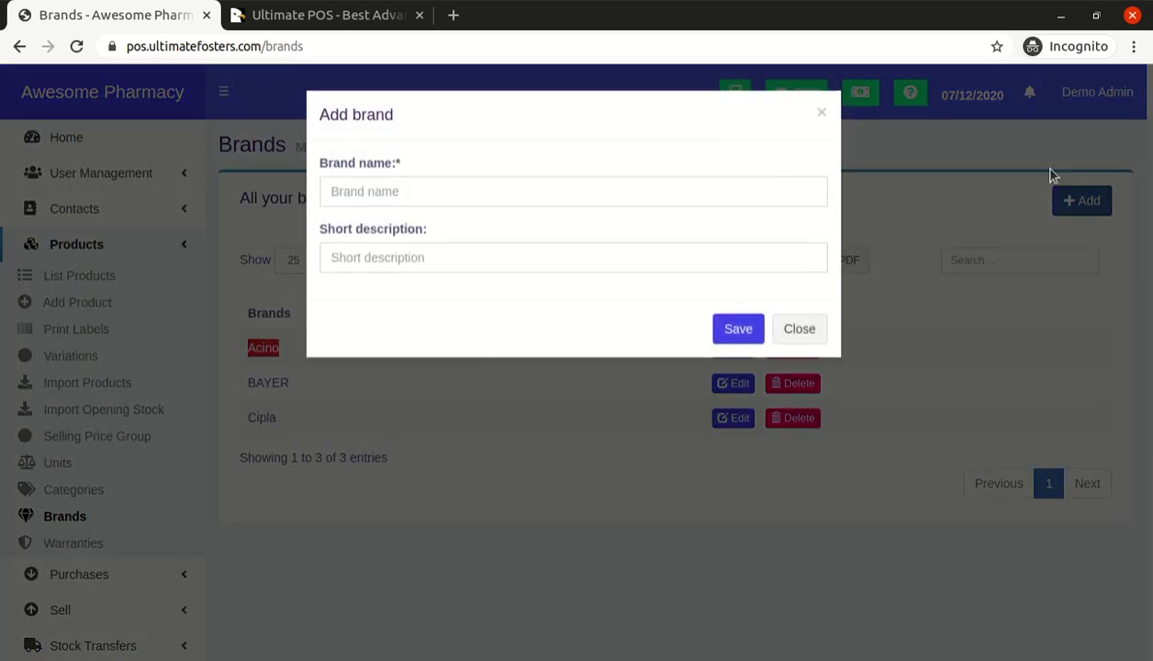
click(983, 191)
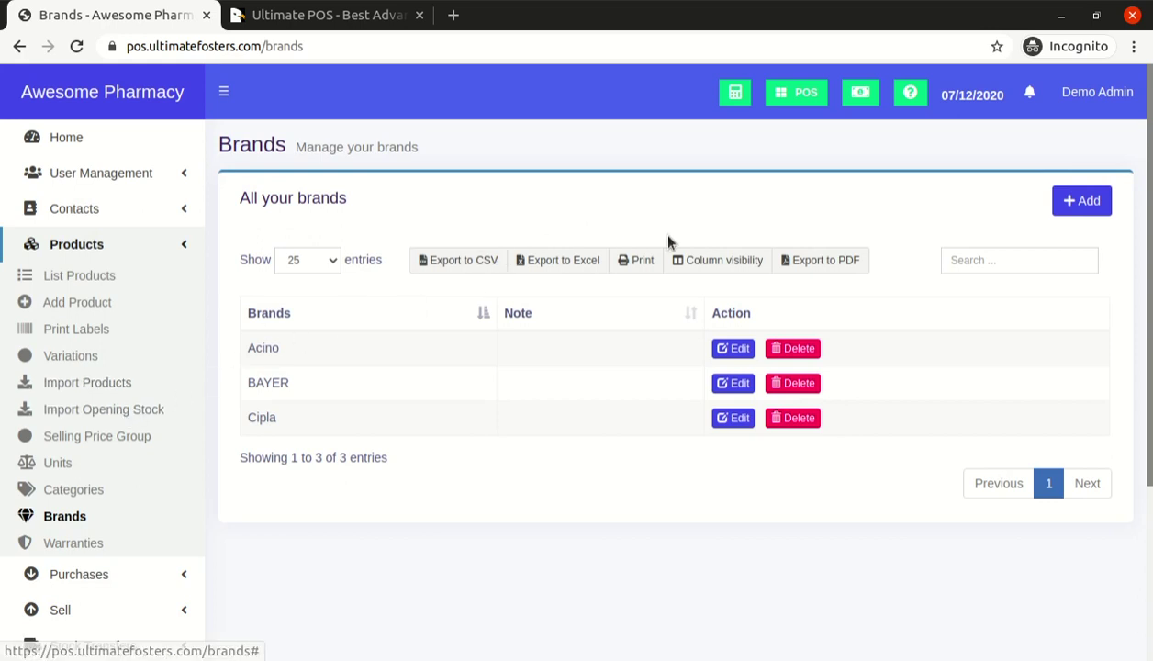
click(76, 502)
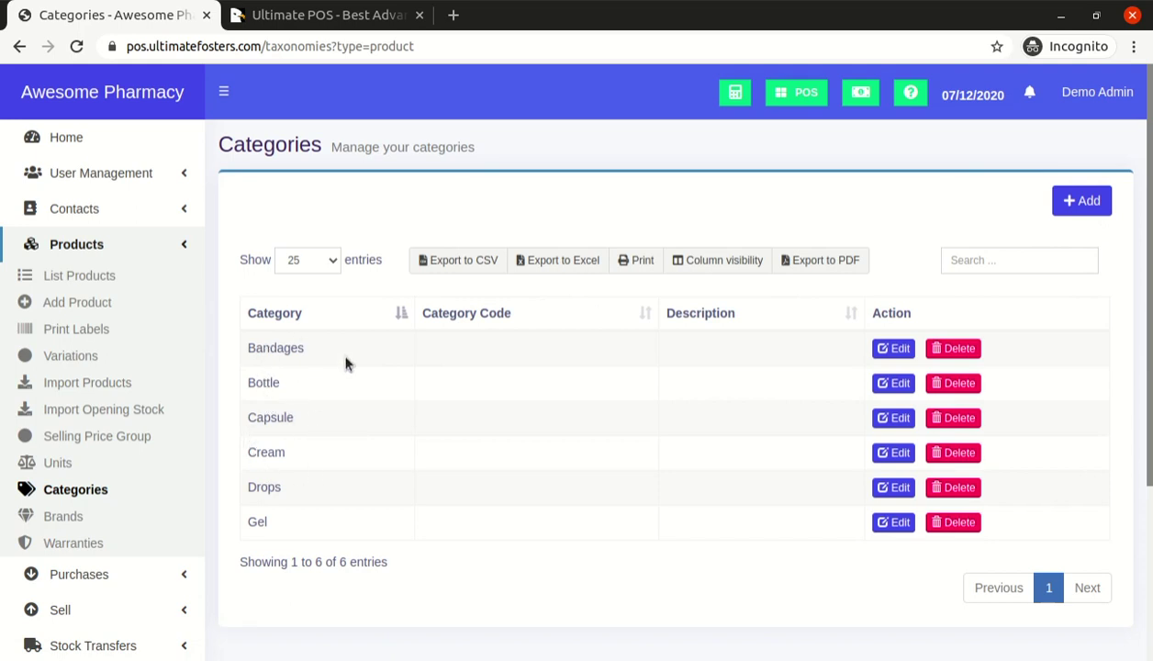
Open the Add category form on the Categories page
click(1069, 206)
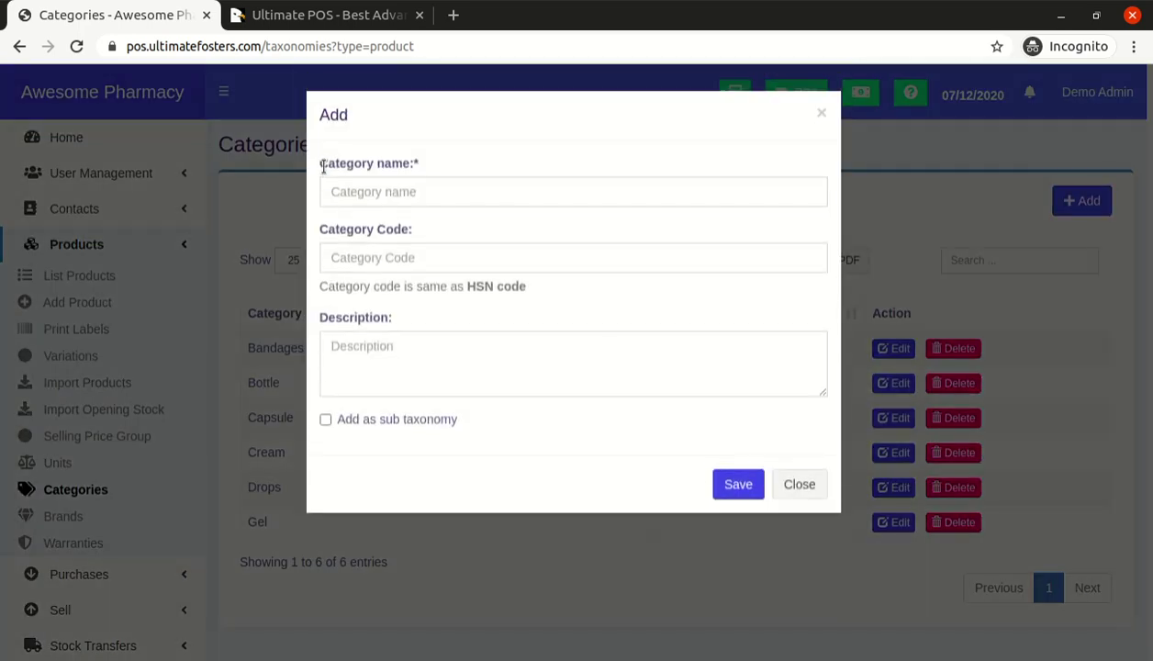
Create and save the Demo category, filling in its code and description
click(348, 197)
text(Demo)
key(Tab)
text(D)
key(Tab)
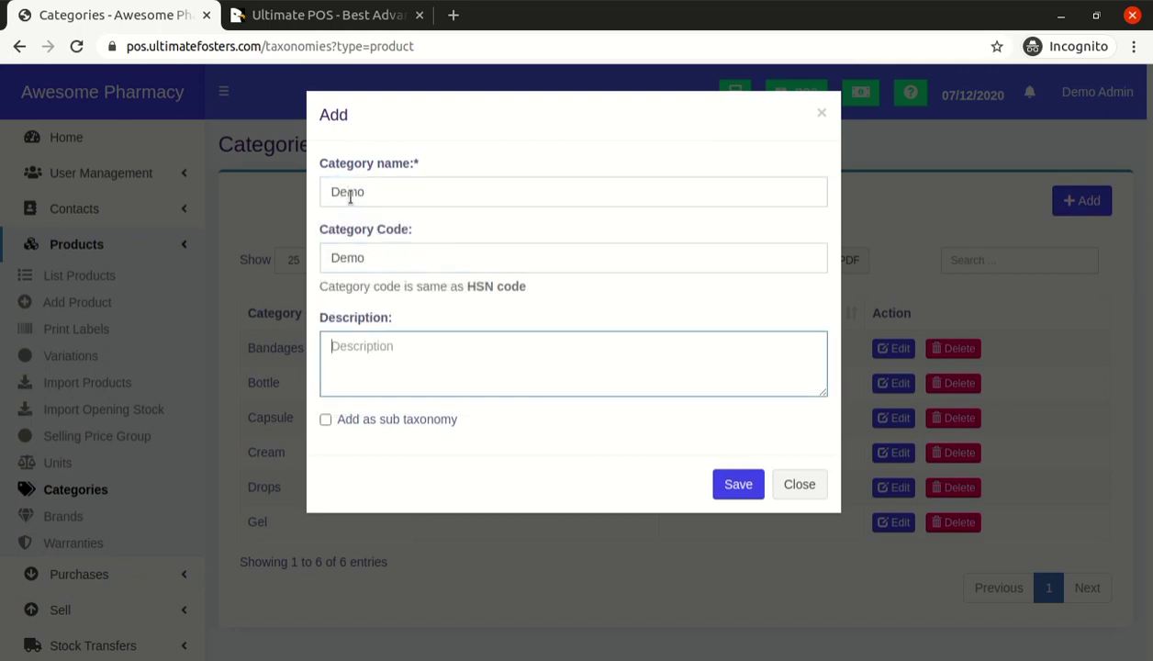
text(Demo)
click(722, 484)
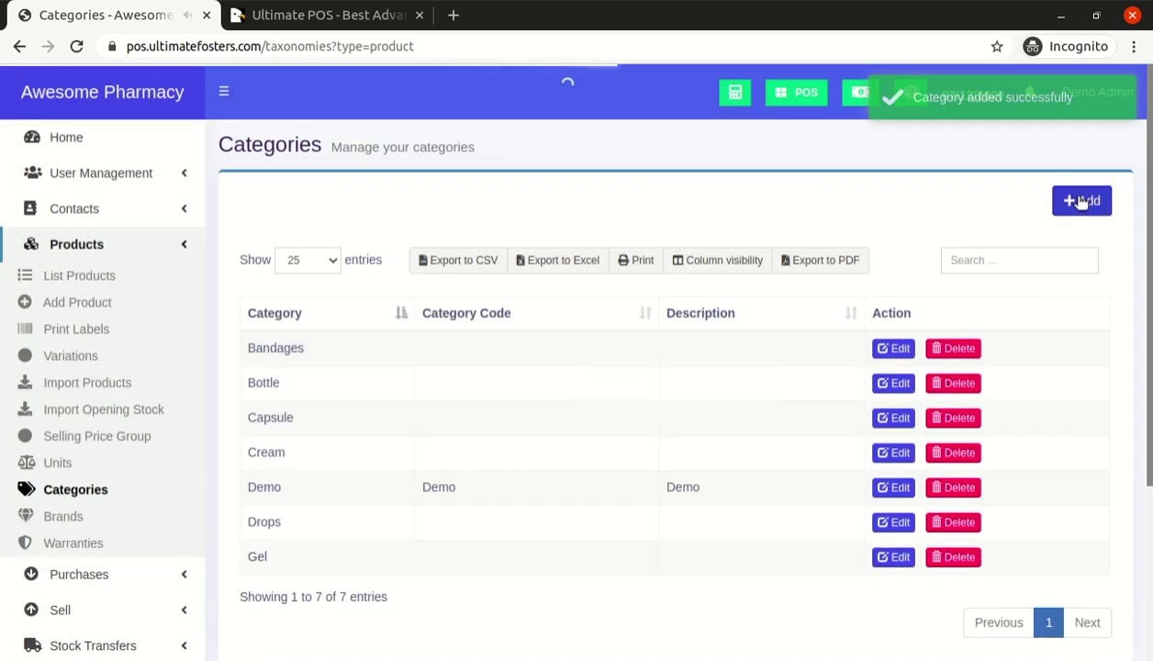
Add 'Sub-category' as a sub taxonomy with Demo as its parent and save it
click(1082, 202)
click(704, 191)
text(Sub-category)
key(Tab)
key(Tab)
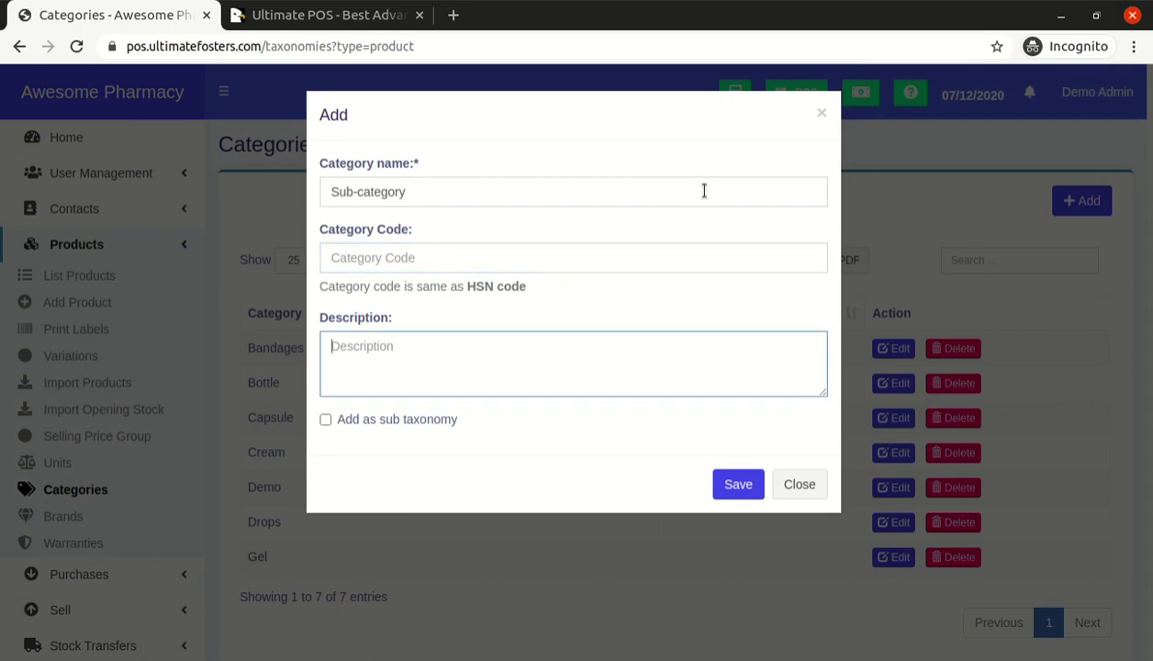
click(382, 422)
click(386, 478)
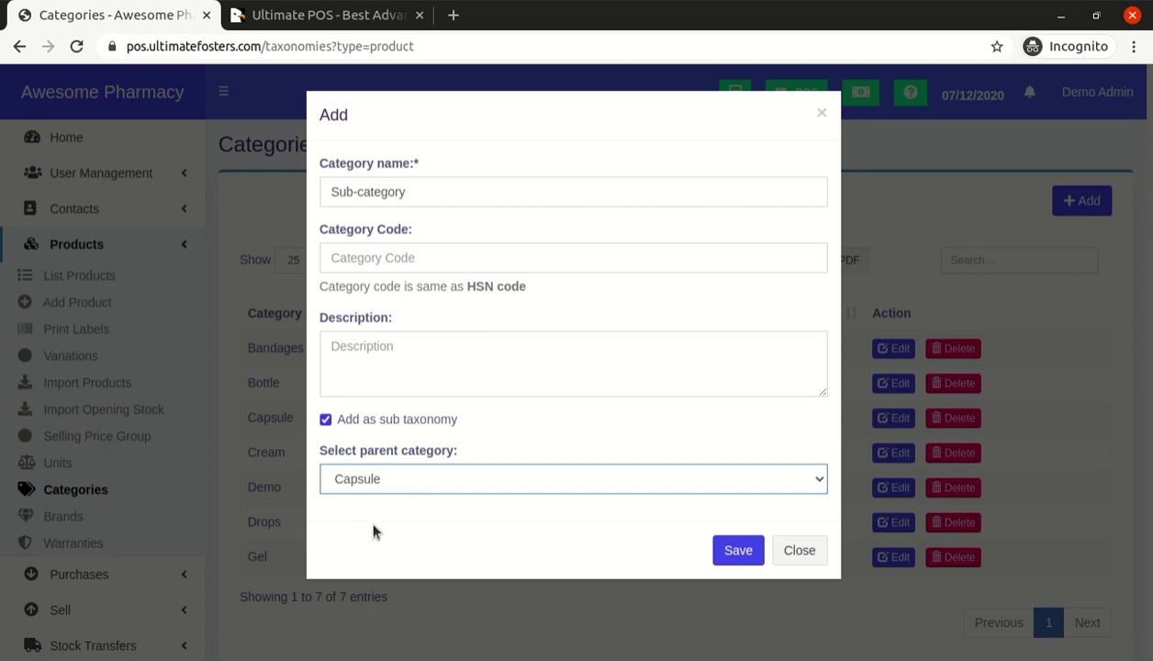
click(374, 602)
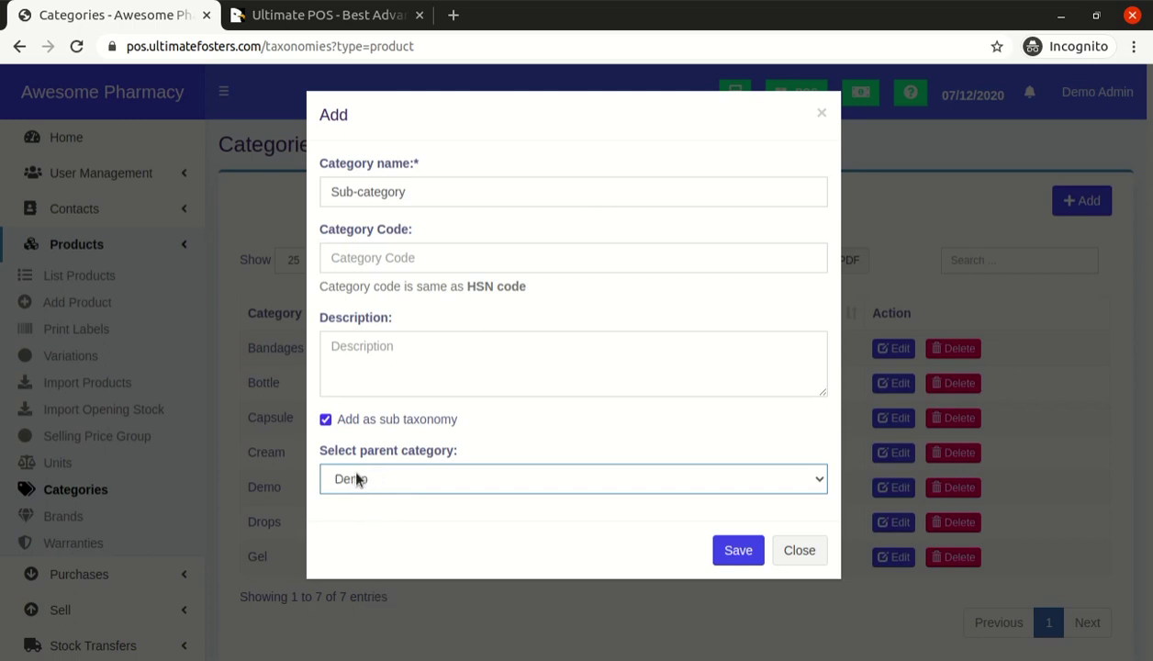
click(733, 549)
scroll(431, 403, down, 1)
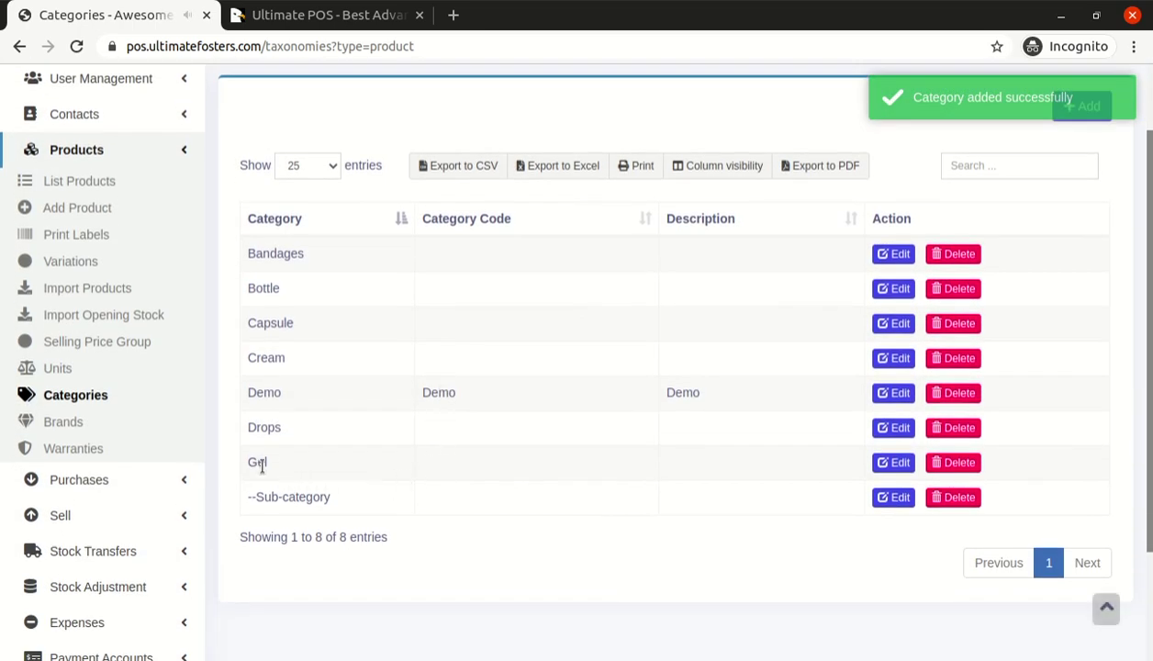
Sort categories by name descending so --Sub-category is first and Bandages last
drag(250, 495, 329, 497)
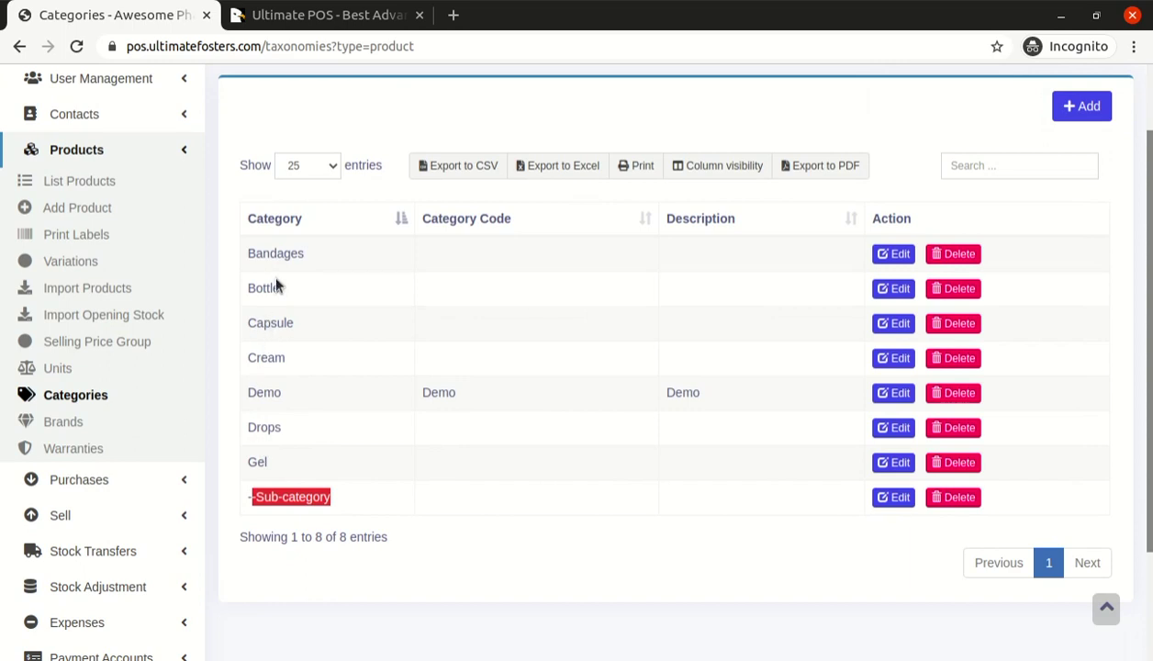
click(303, 227)
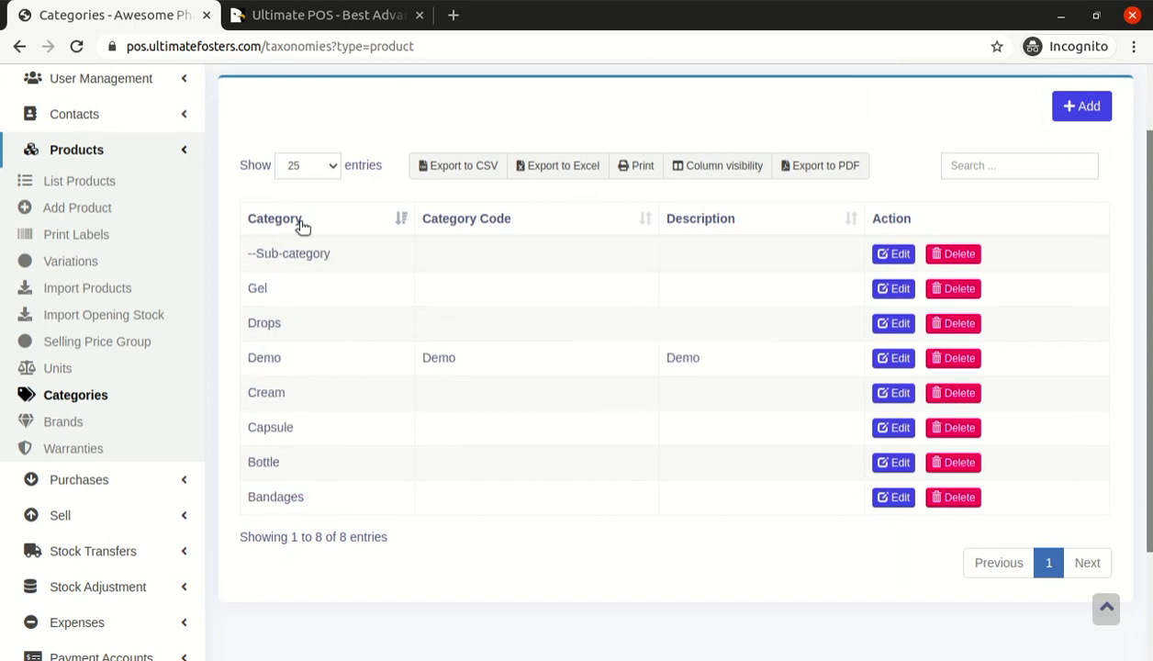
double_click(263, 357)
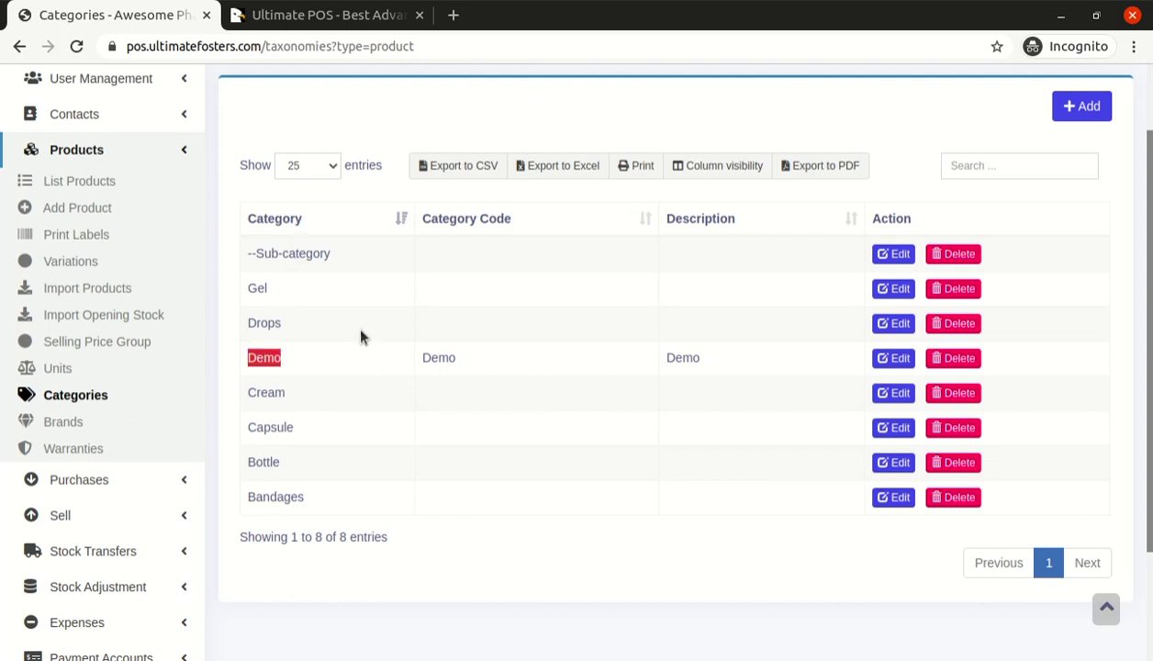
drag(262, 254, 313, 254)
click(311, 254)
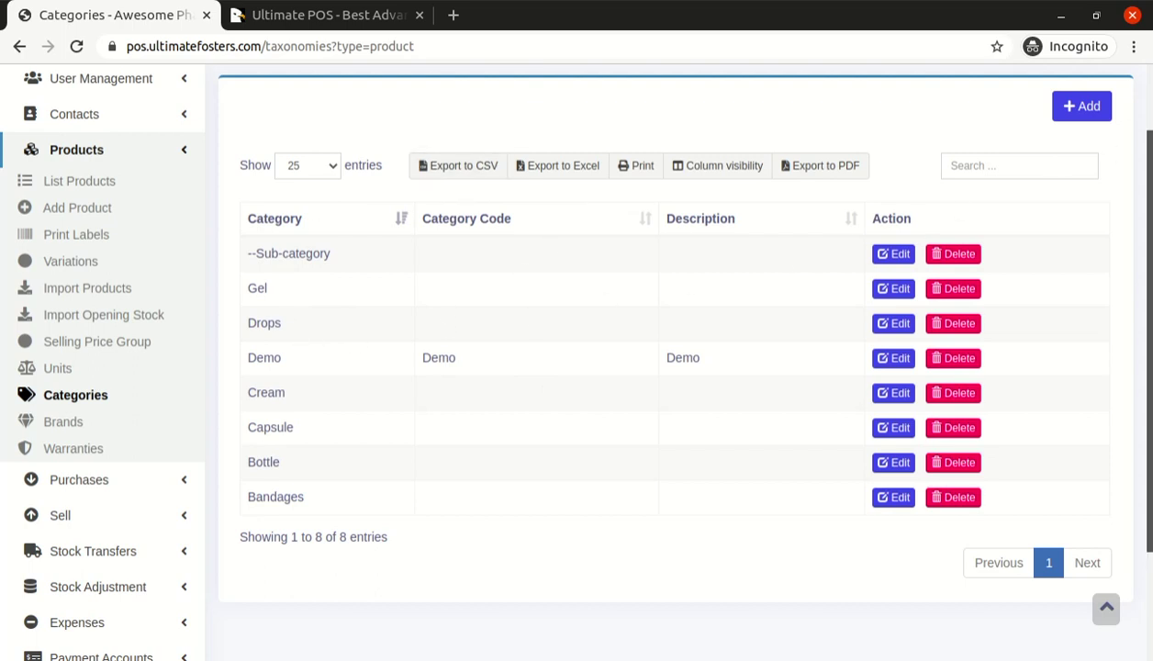
scroll(300, 184, up, 1)
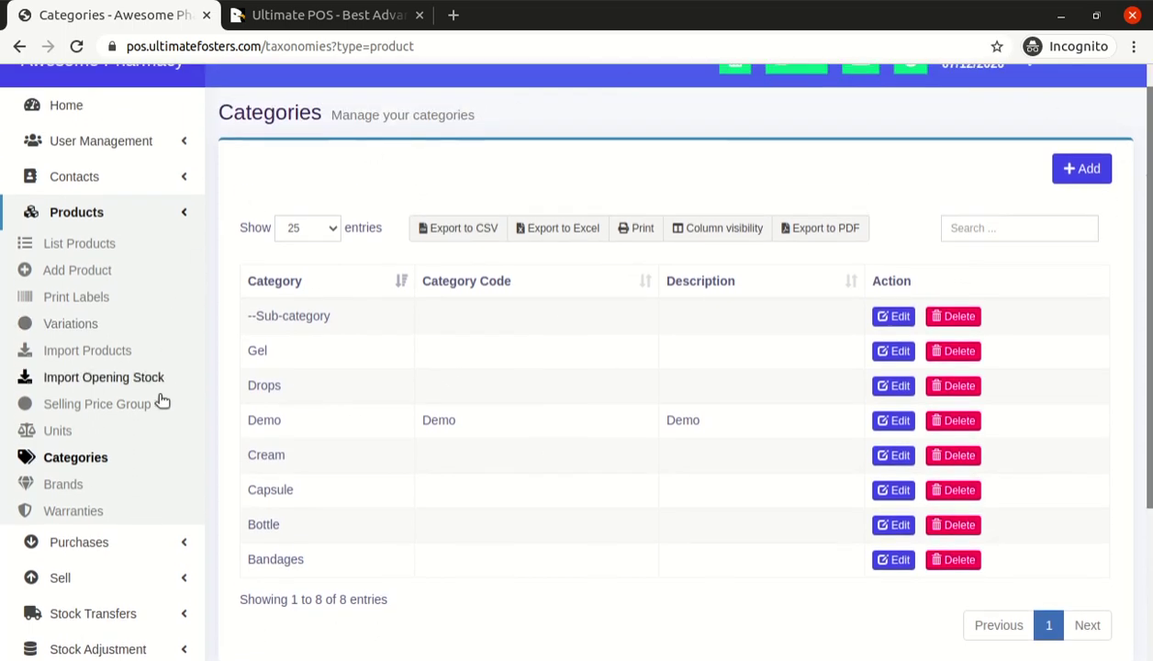
Open Products > Units, which lists only the Pieces unit
click(67, 437)
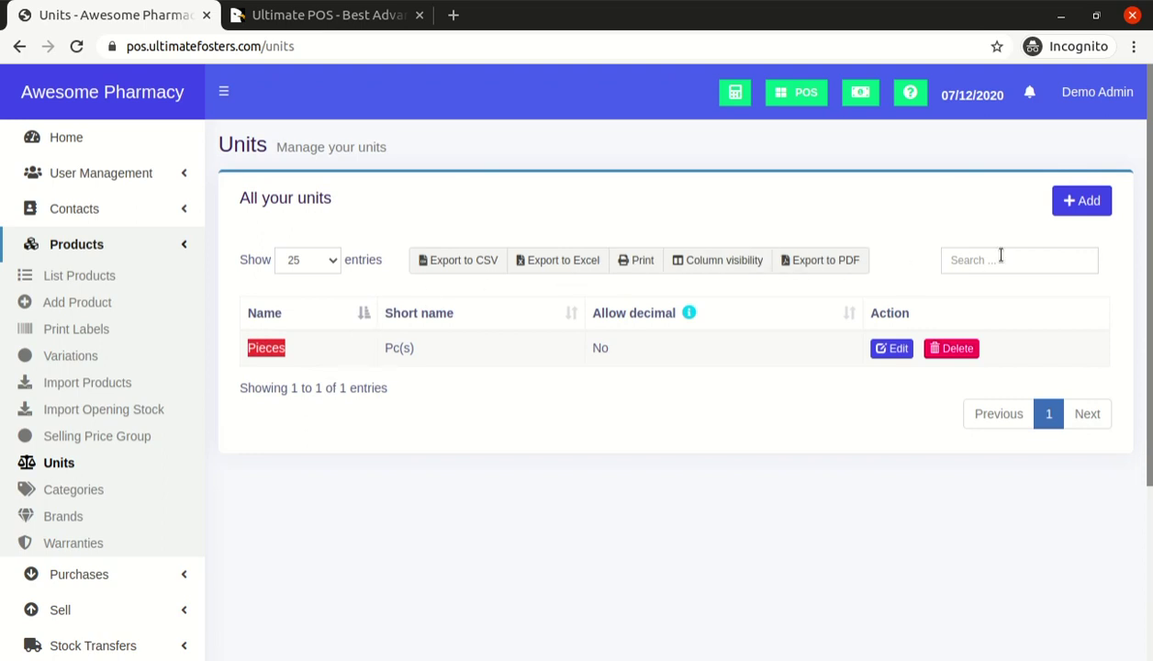
Start a new unit 'Strip of 10 pcs', short name S10pcs, decimals not allowed
click(1090, 209)
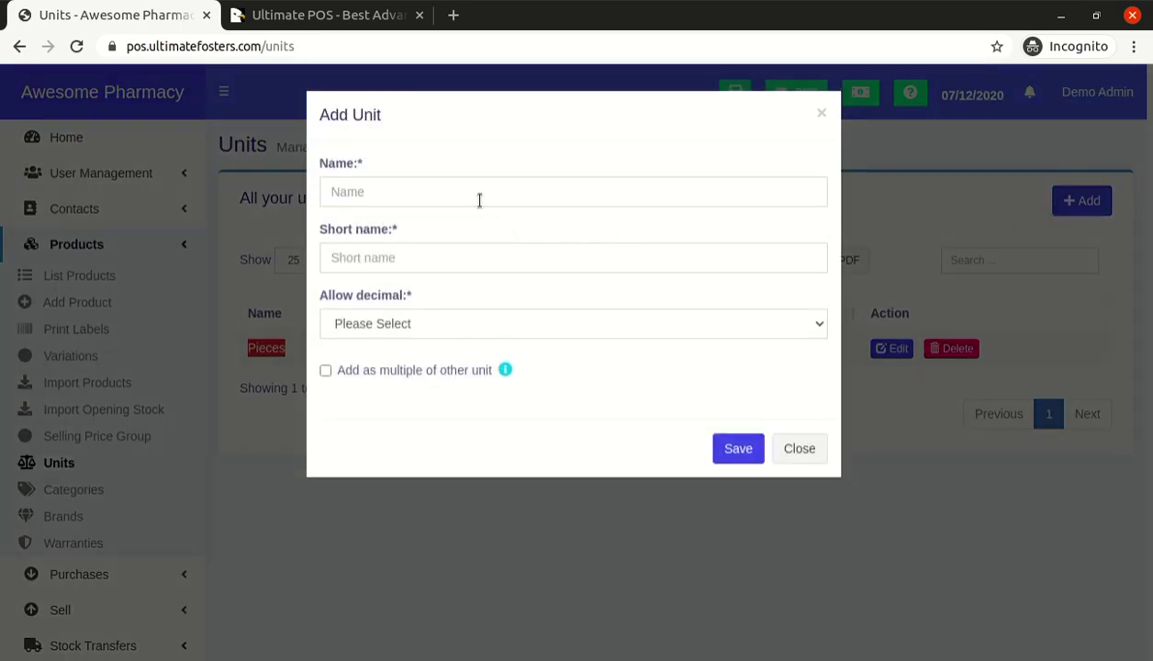
click(479, 200)
text(St)
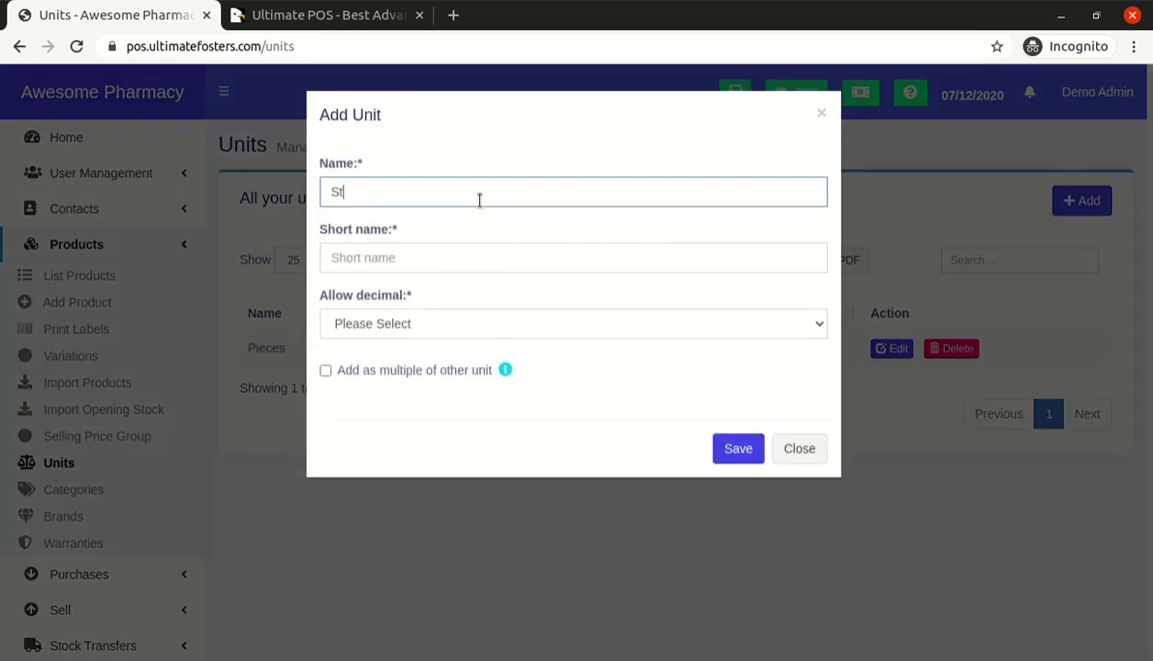
text(rip of 10 pcs)
key(Tab)
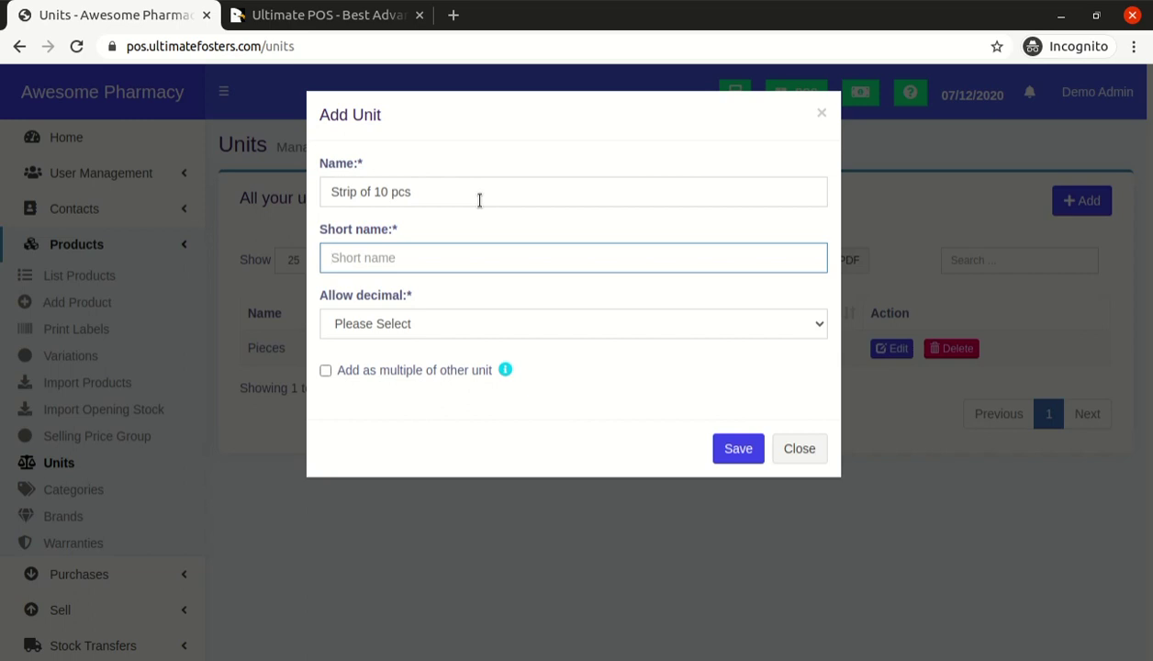
text(S10pcs)
key(Tab)
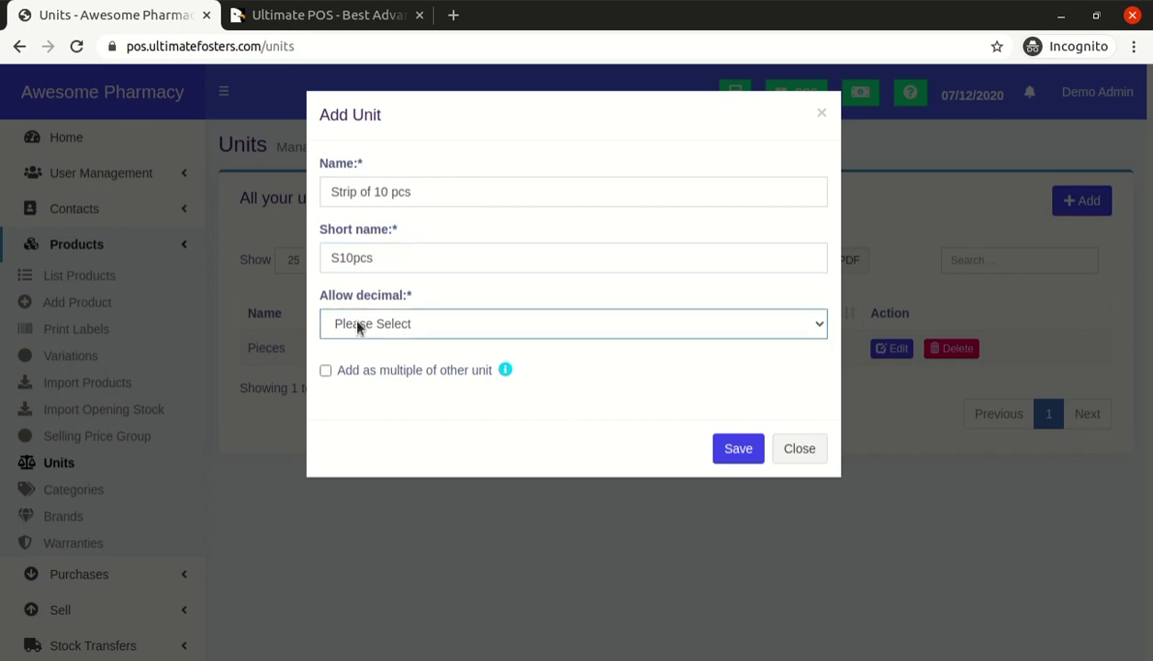
key(n)
Define the strip as a multiple equal to 10 Pieces and save it
click(415, 377)
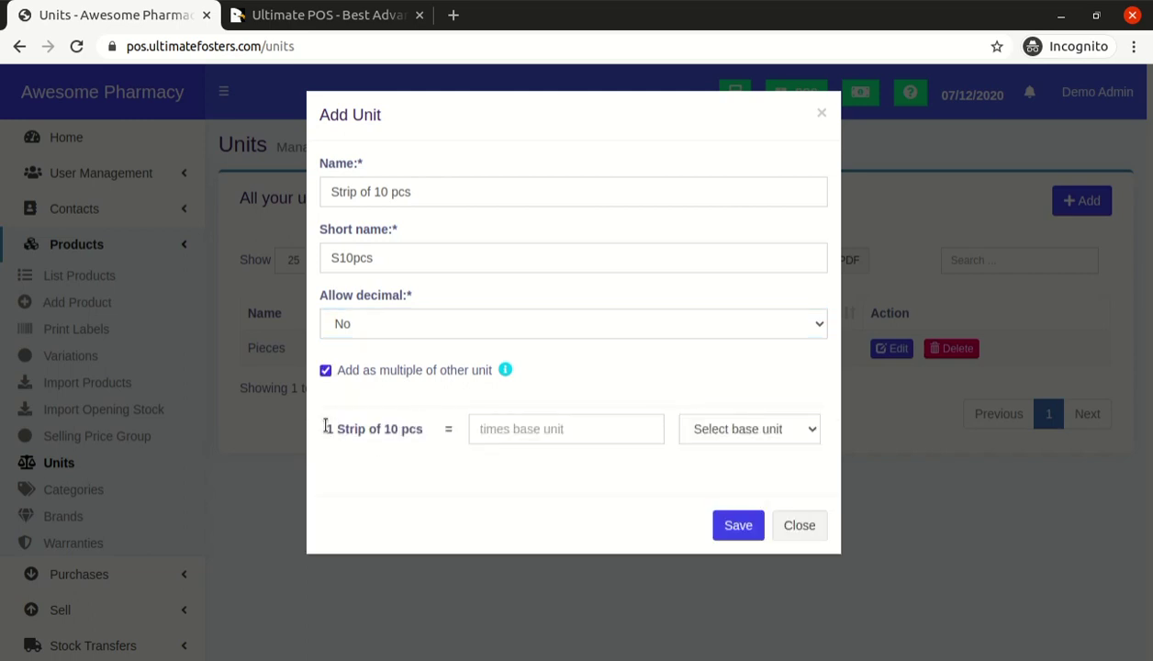
drag(328, 427, 417, 430)
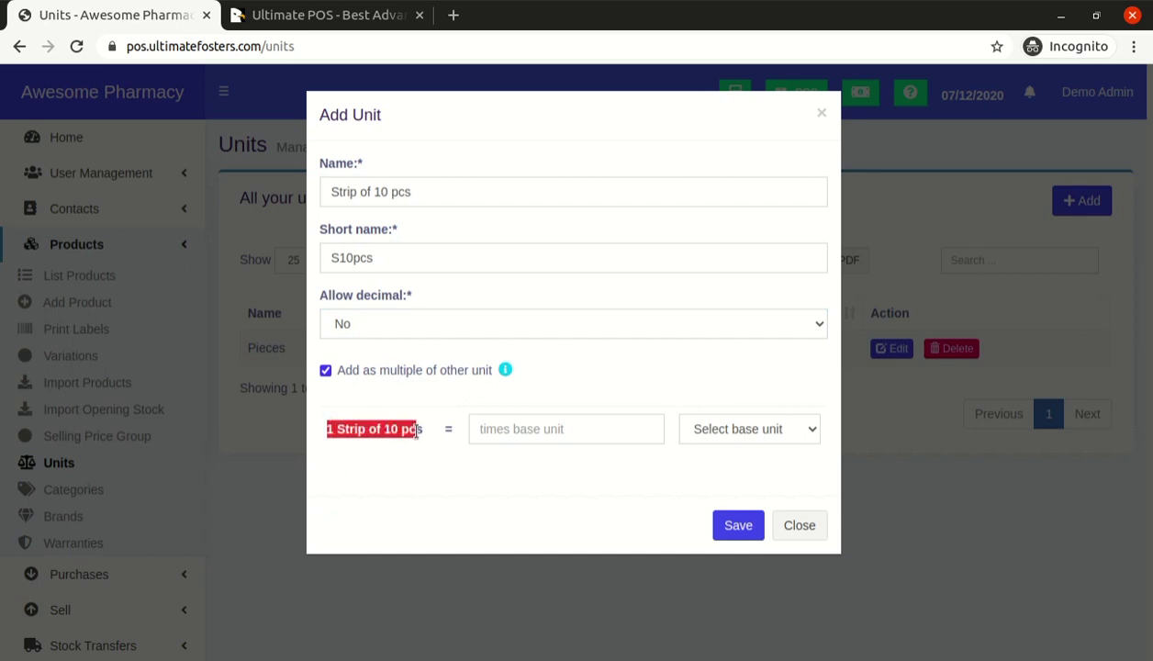
click(515, 428)
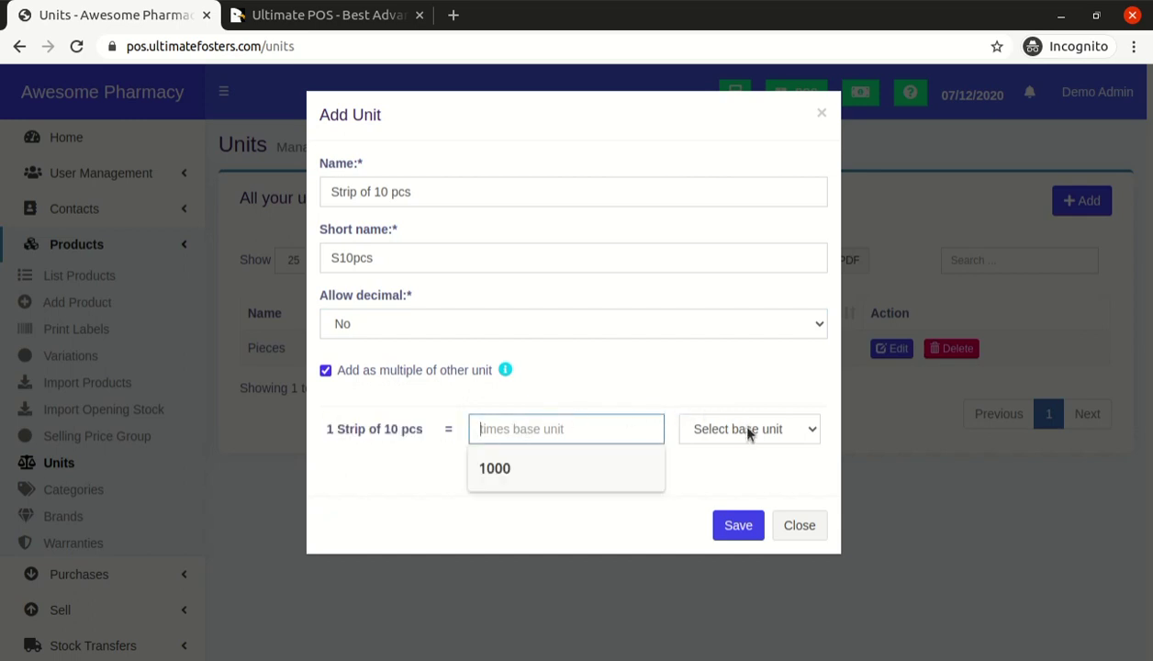
click(562, 386)
click(712, 431)
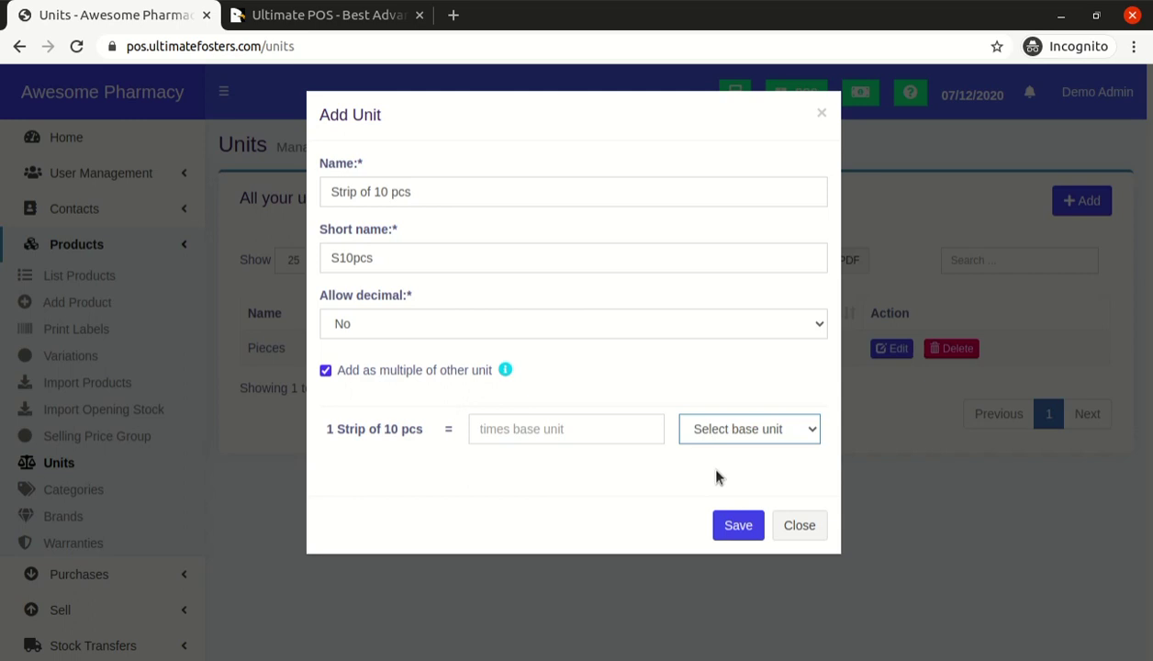
click(713, 468)
click(563, 424)
text(10)
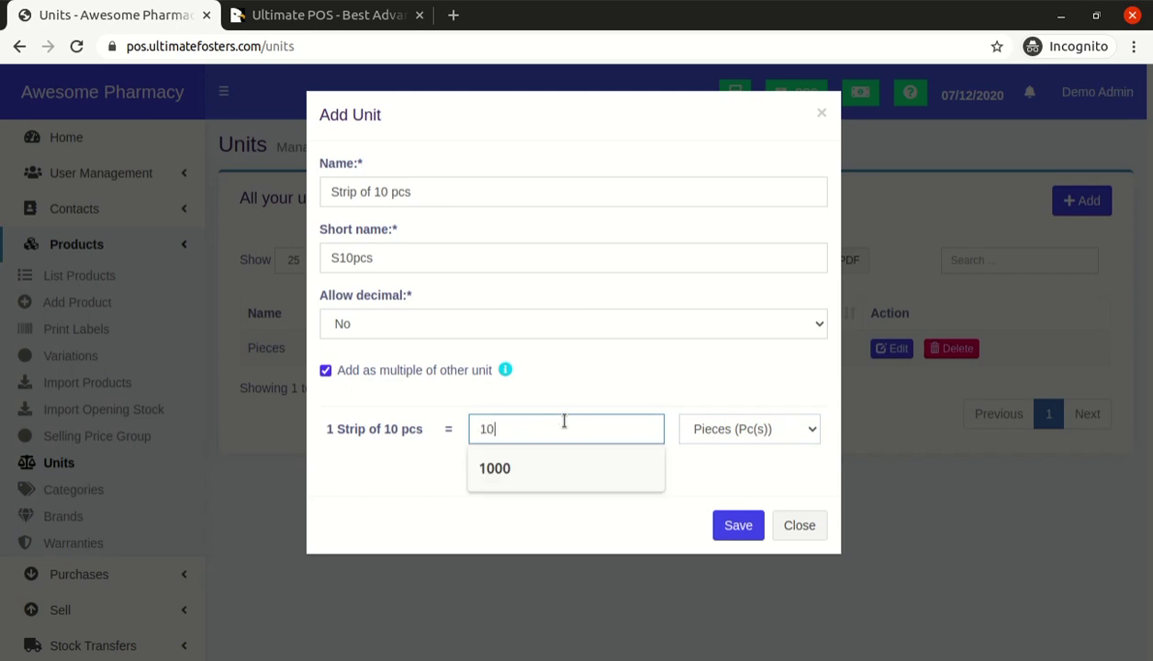
click(744, 525)
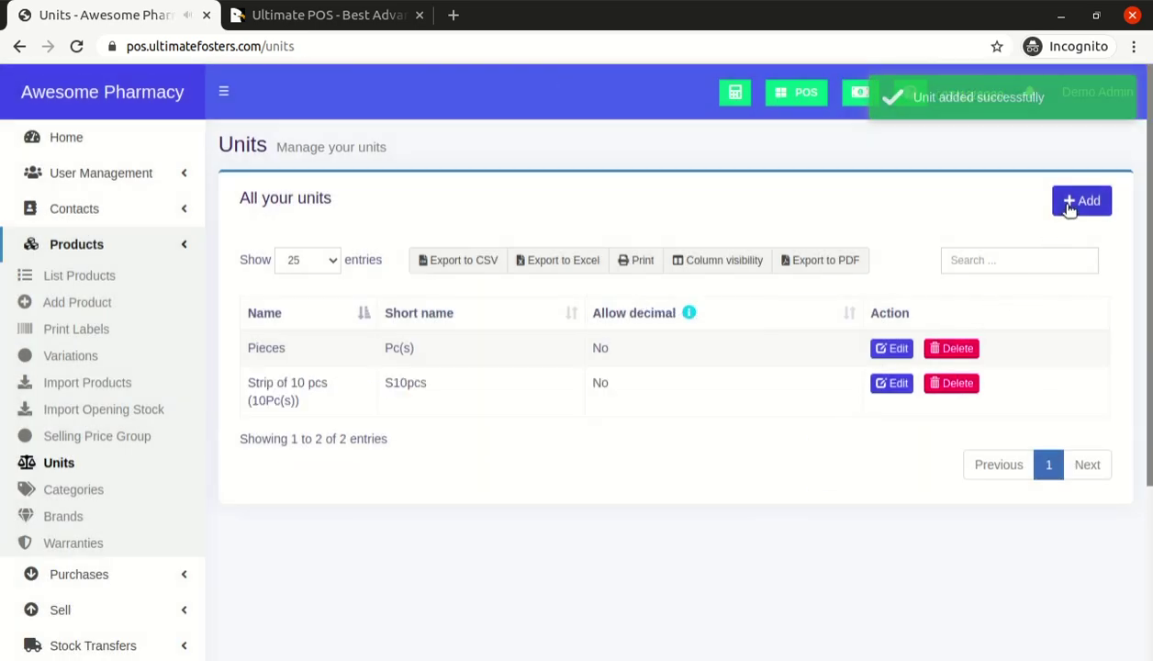
Begin another new unit named 'Stip of 12 pcs'
click(1068, 204)
click(468, 193)
text(Stip of )
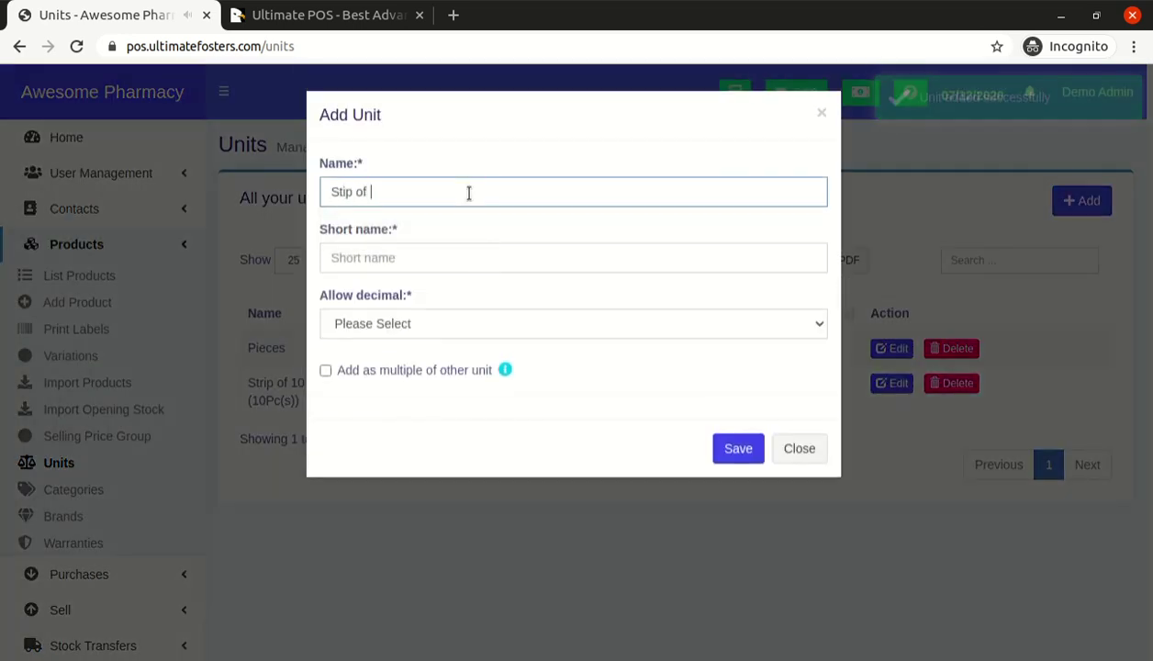
text(12 pcs)
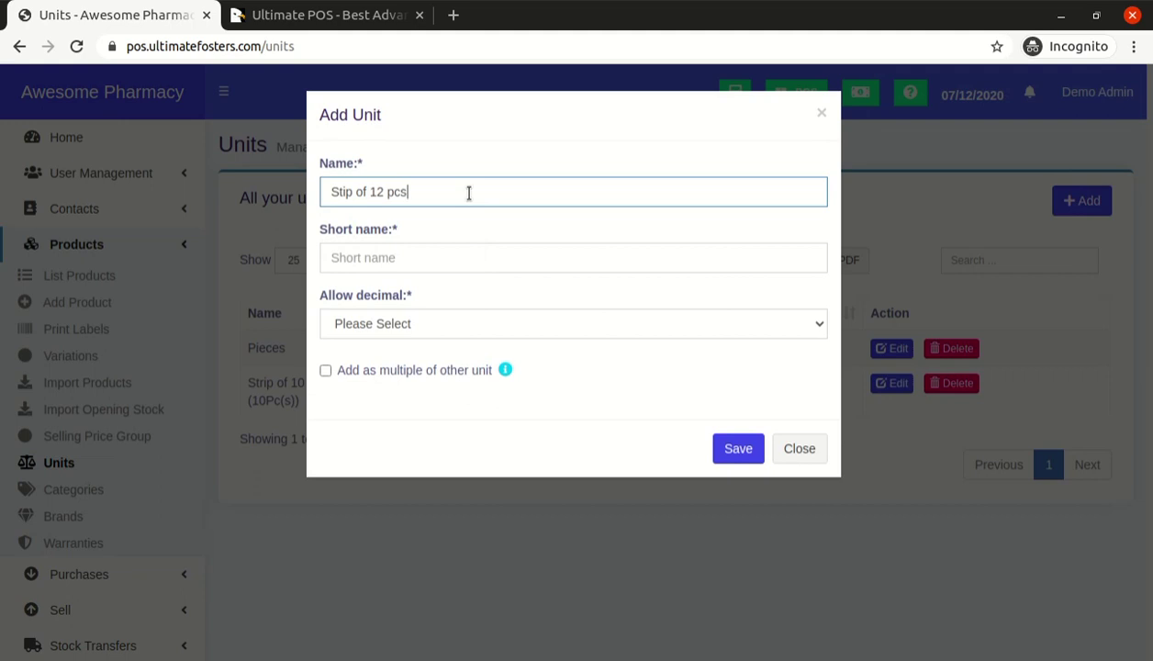
Correct the name to 'Stipe of 12 pcs', short name S12pcs, decimals not allowed
triple_click(352, 193)
click(351, 192)
text(e)
key(Tab)
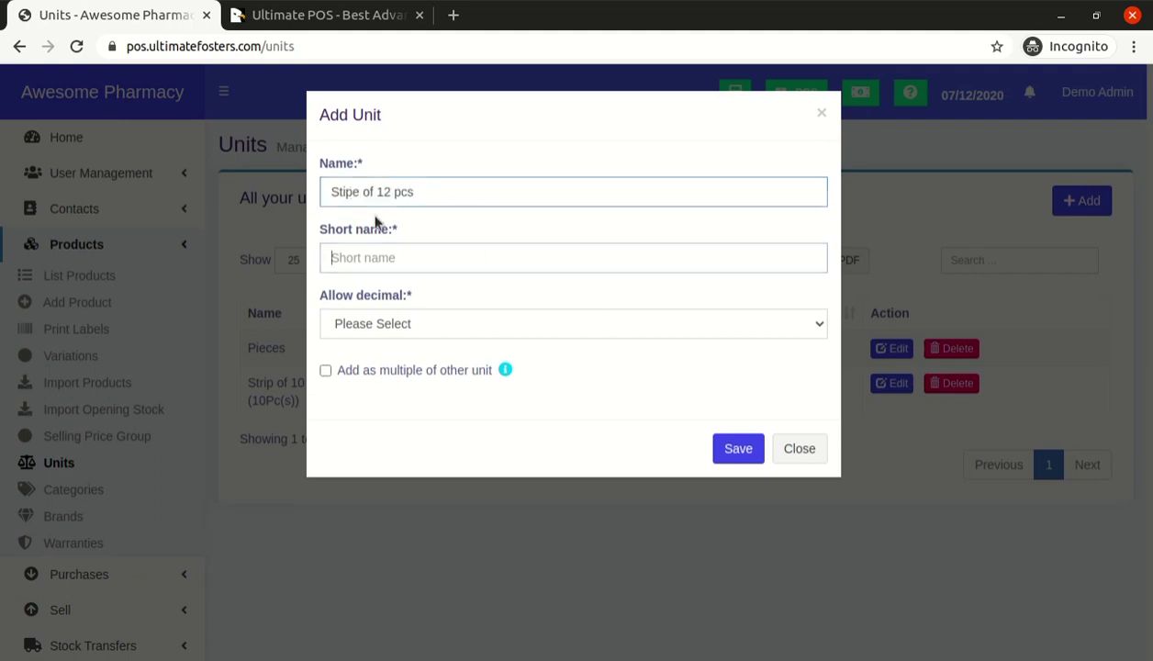
key(Tab)
click(372, 260)
text(S)
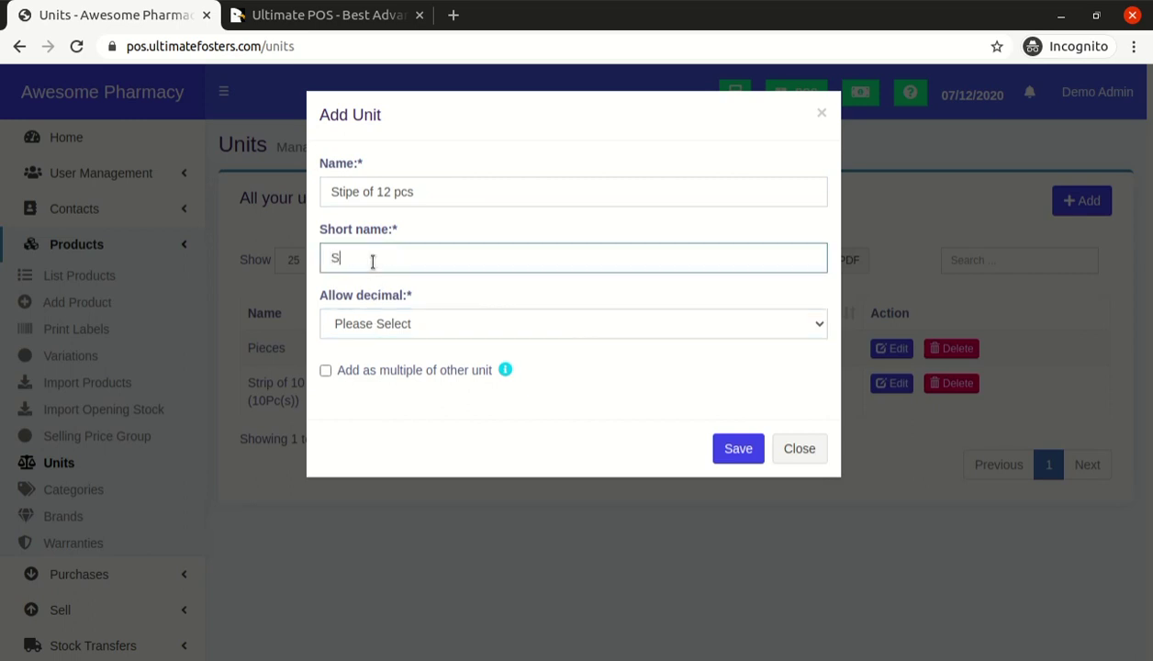
text(12pcs)
key(Tab)
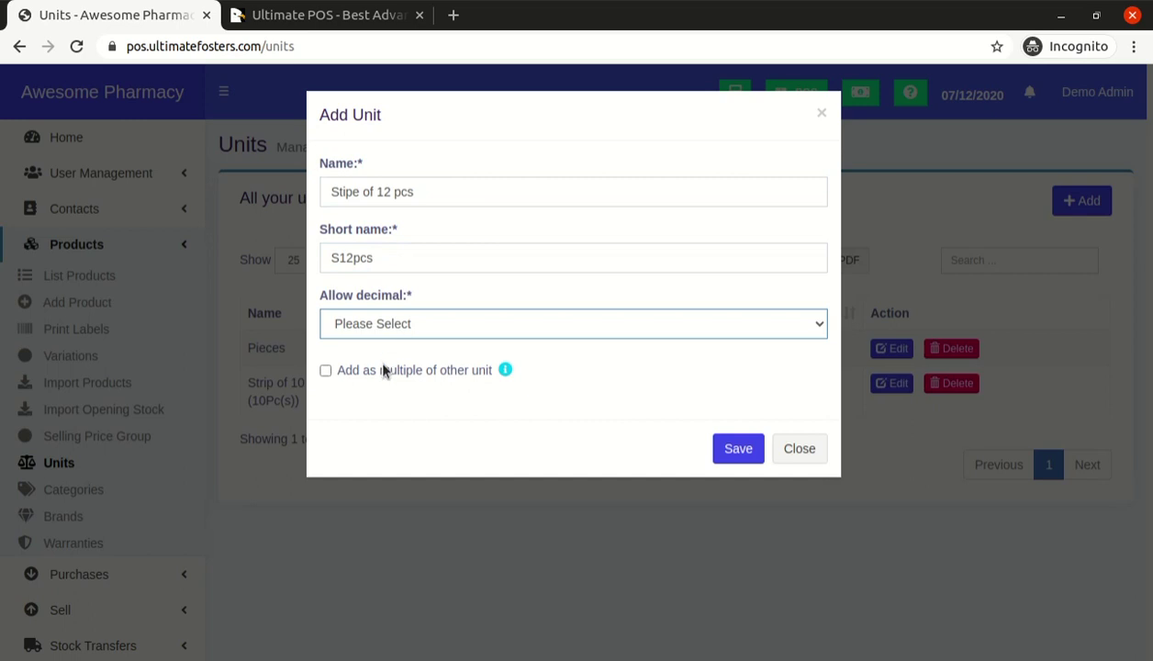
key(n)
Make the unit equal to 12 Pieces and save it, then start another unit
click(359, 370)
click(490, 428)
text(12)
click(748, 430)
click(737, 459)
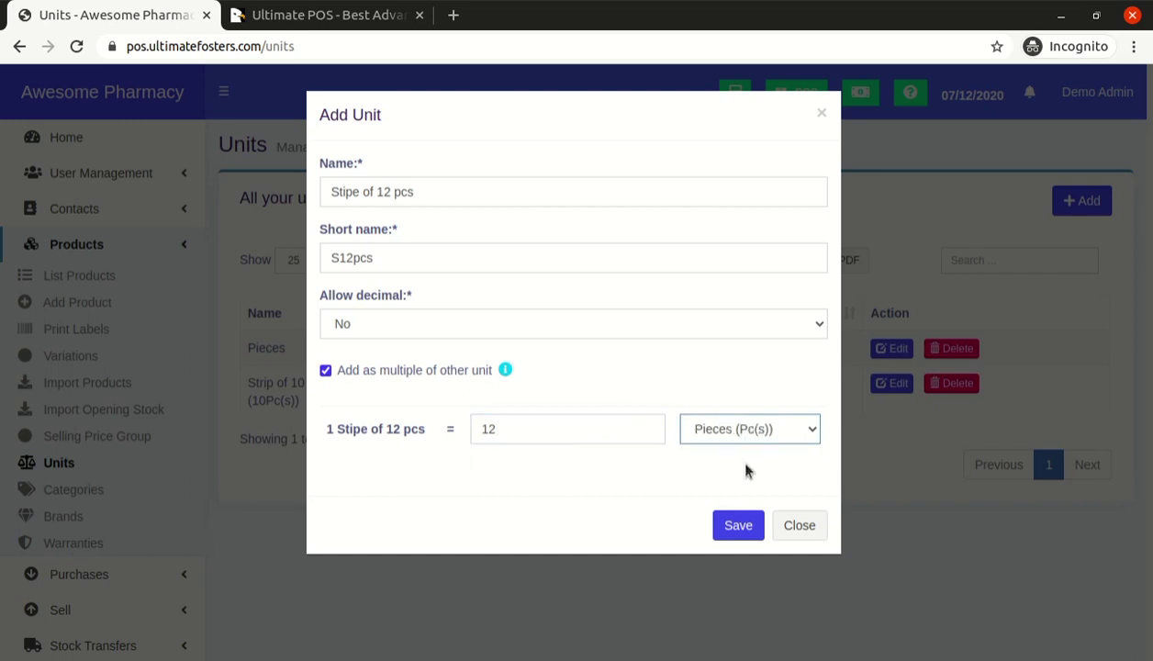
click(736, 524)
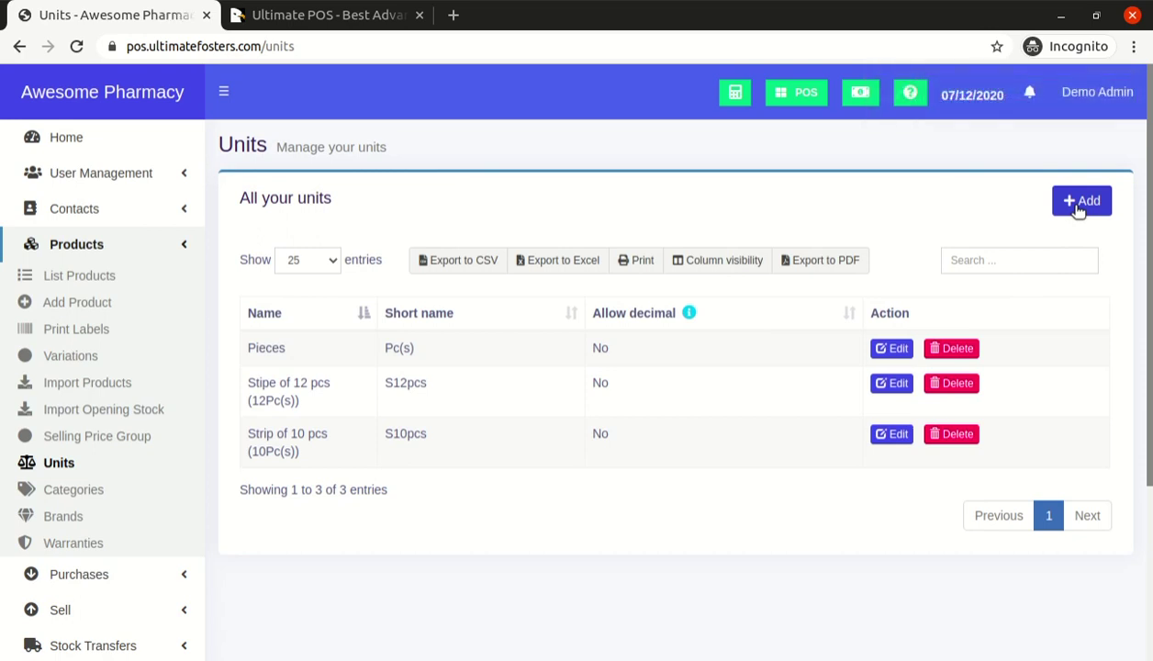
click(1079, 208)
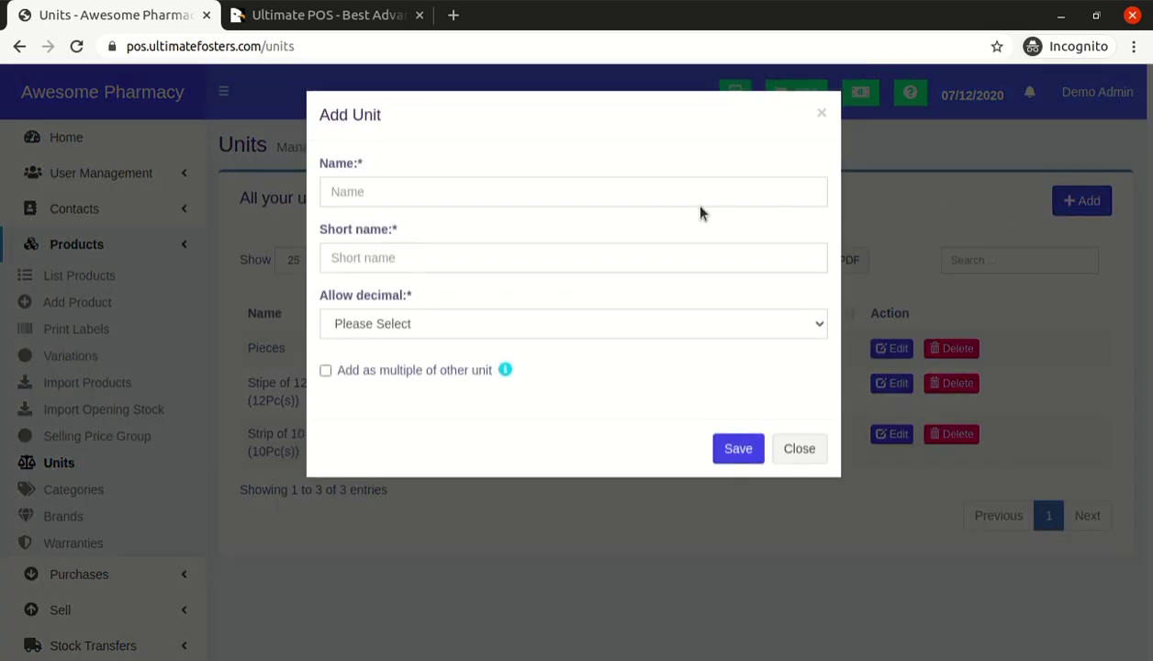
Name the new unit 'Carton of 10 strips' with short name C10s
click(667, 191)
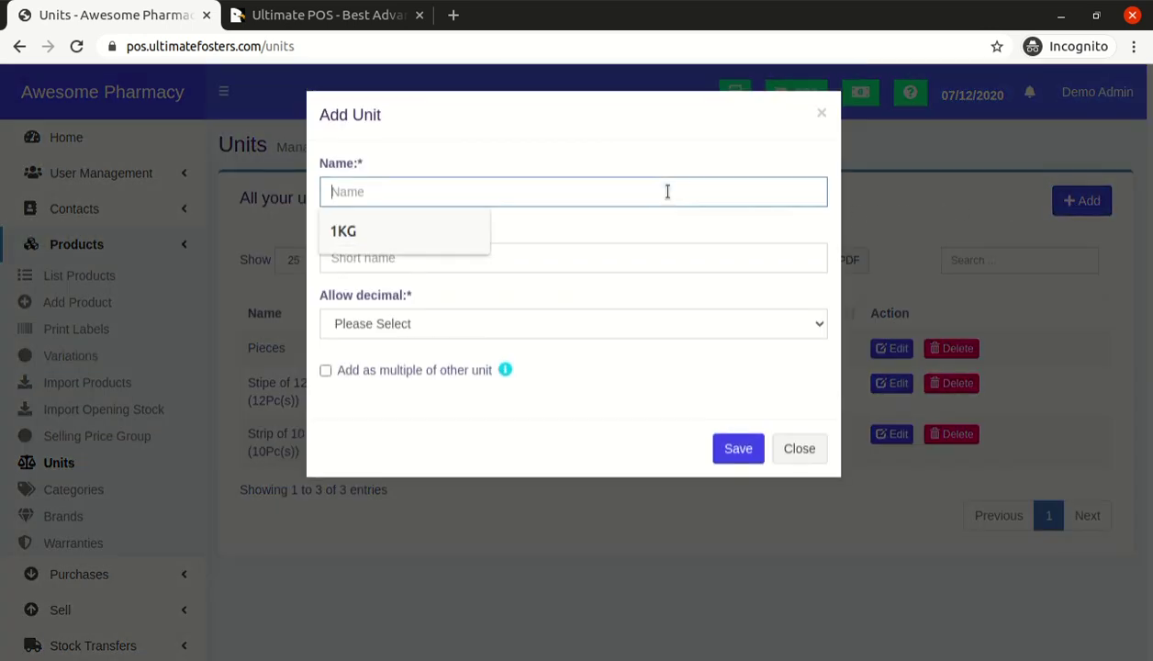
text(Catron)
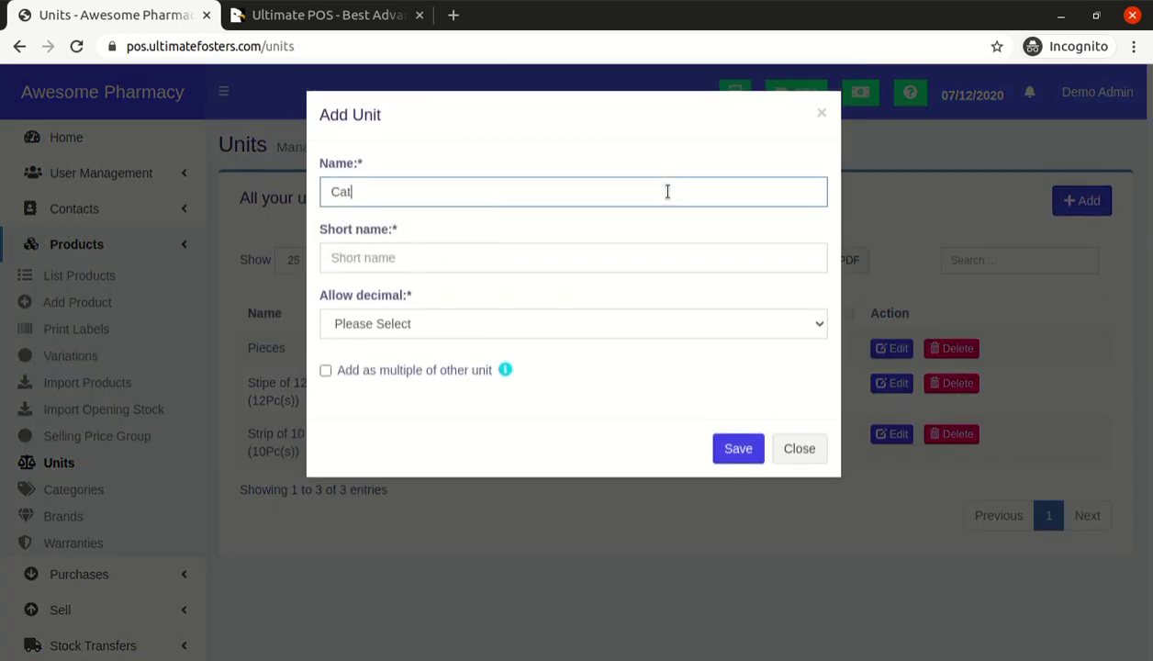
key(BackSpace)
text(rton)
key(BackSpace)
key(BackSpace)
text(on of 10 stips)
key(Tab)
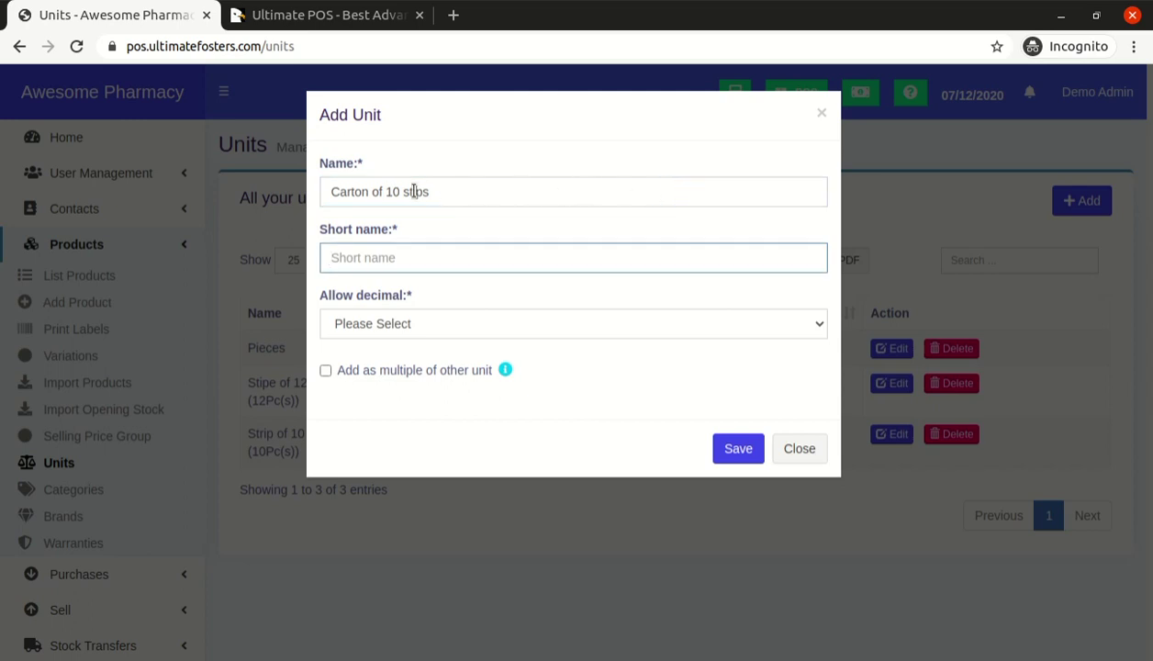
triple_click(414, 191)
click(450, 191)
key(BackSpace)
key(BackSpace)
key(BackSpace)
text(rips)
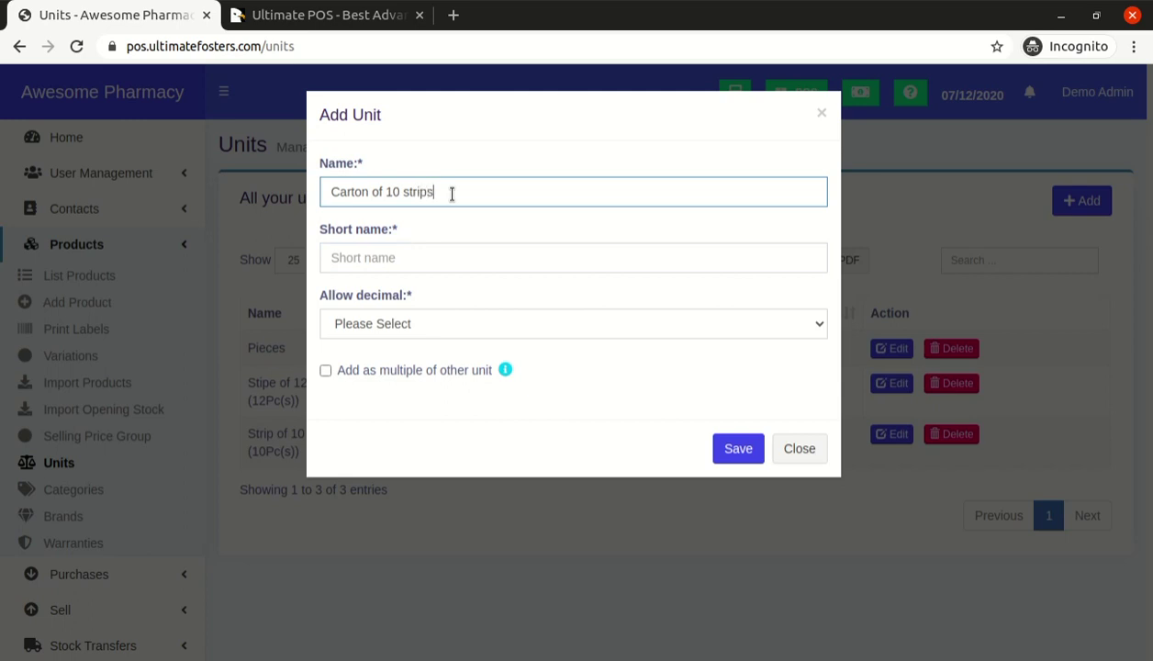
key(Tab)
text(C1)
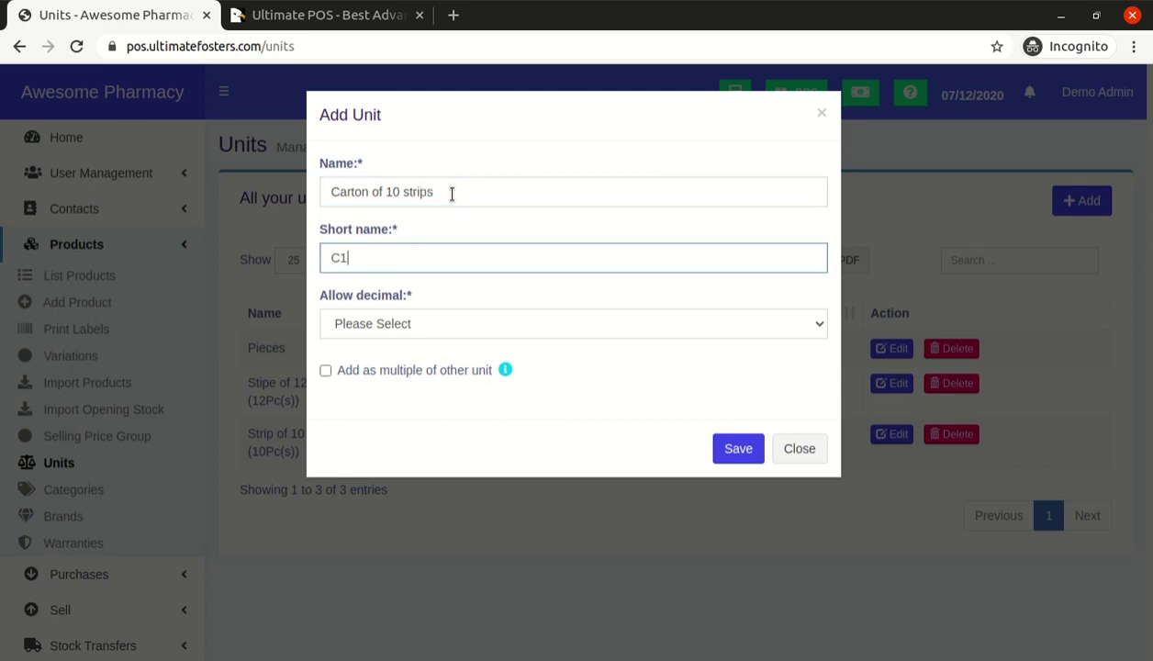
text(0s)
Disallow decimals, make it a multiple equal to 100 Pieces, and save the unit
key(Tab)
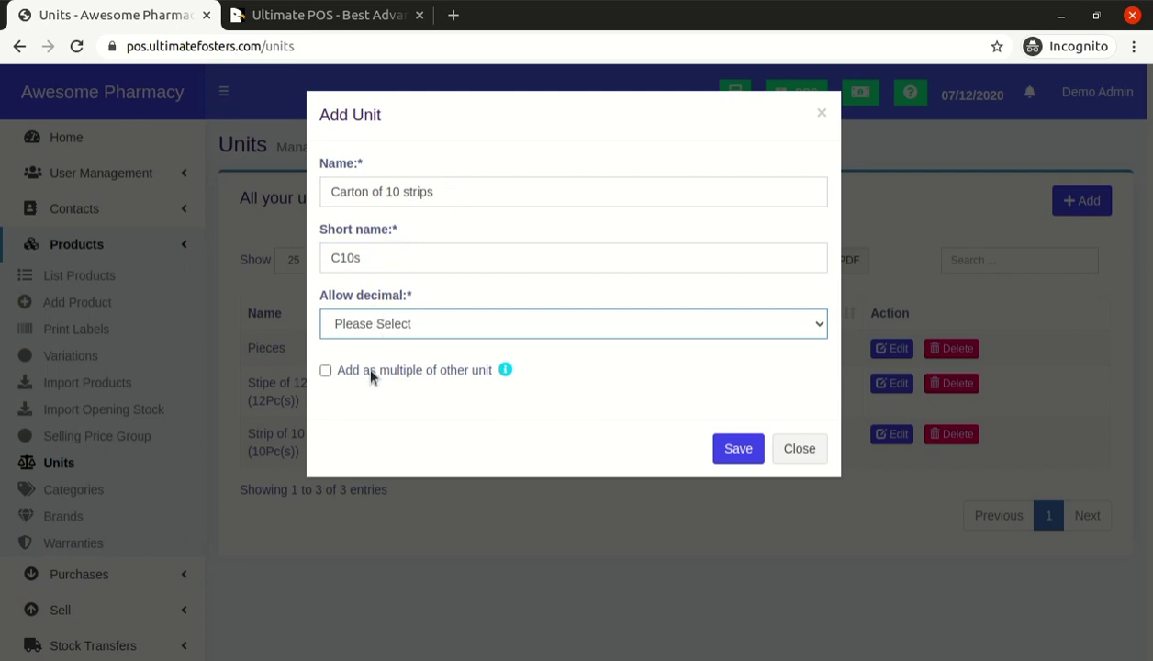
key(n)
click(369, 371)
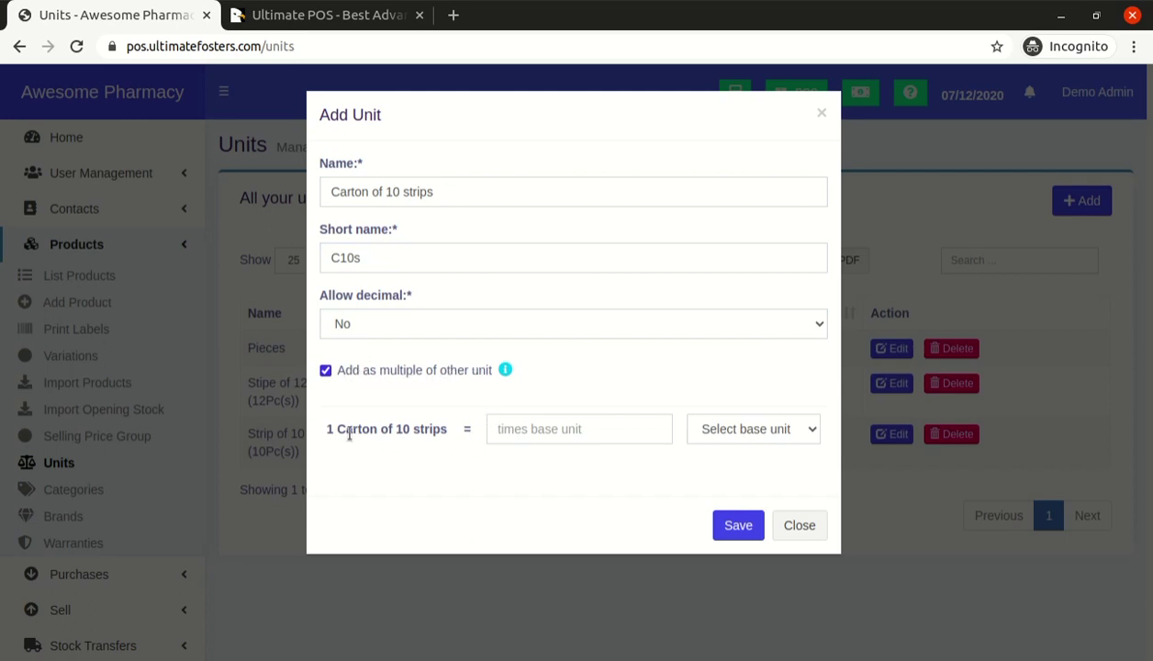
click(724, 434)
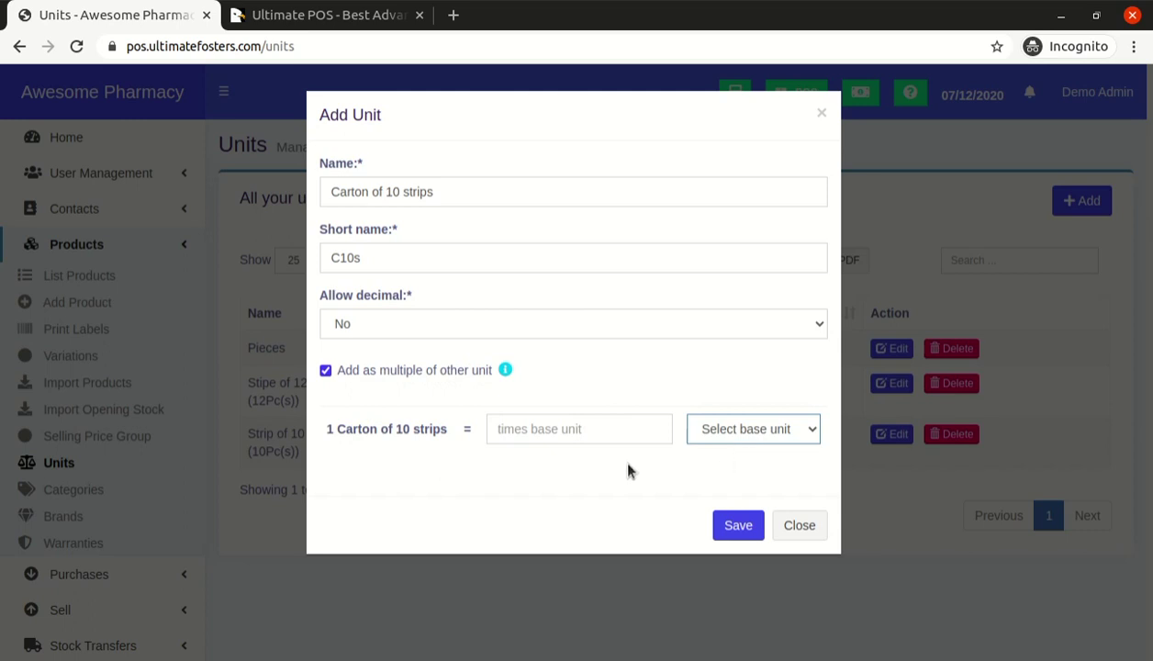
click(700, 466)
click(548, 436)
text(10)
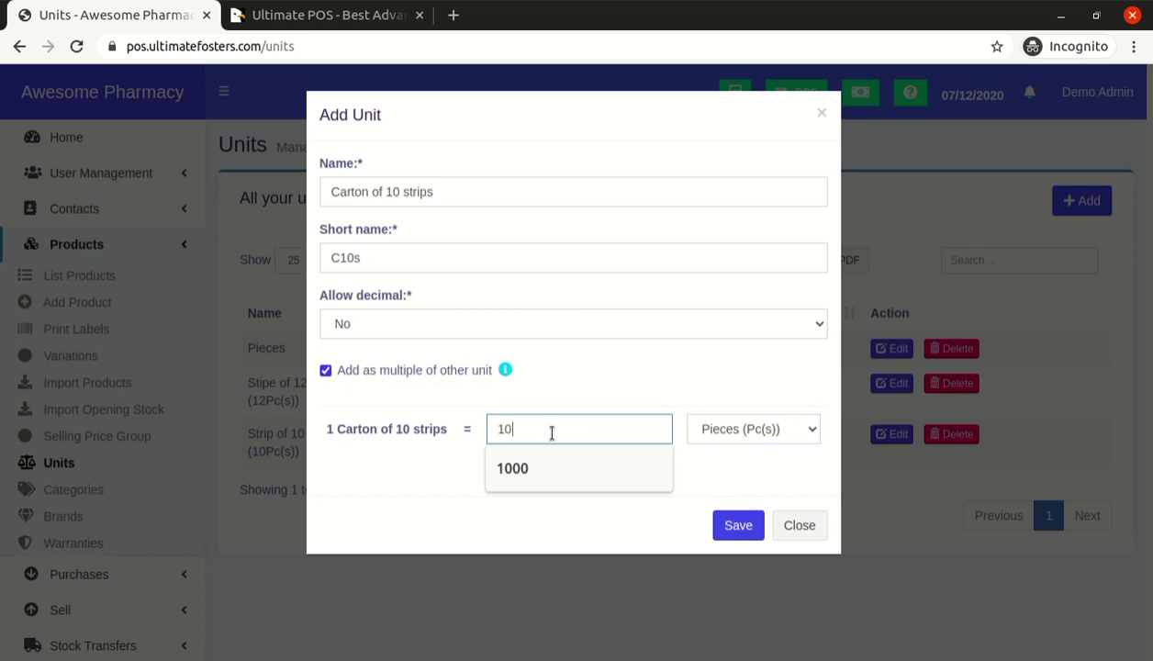
text(0)
key(Tab)
click(745, 524)
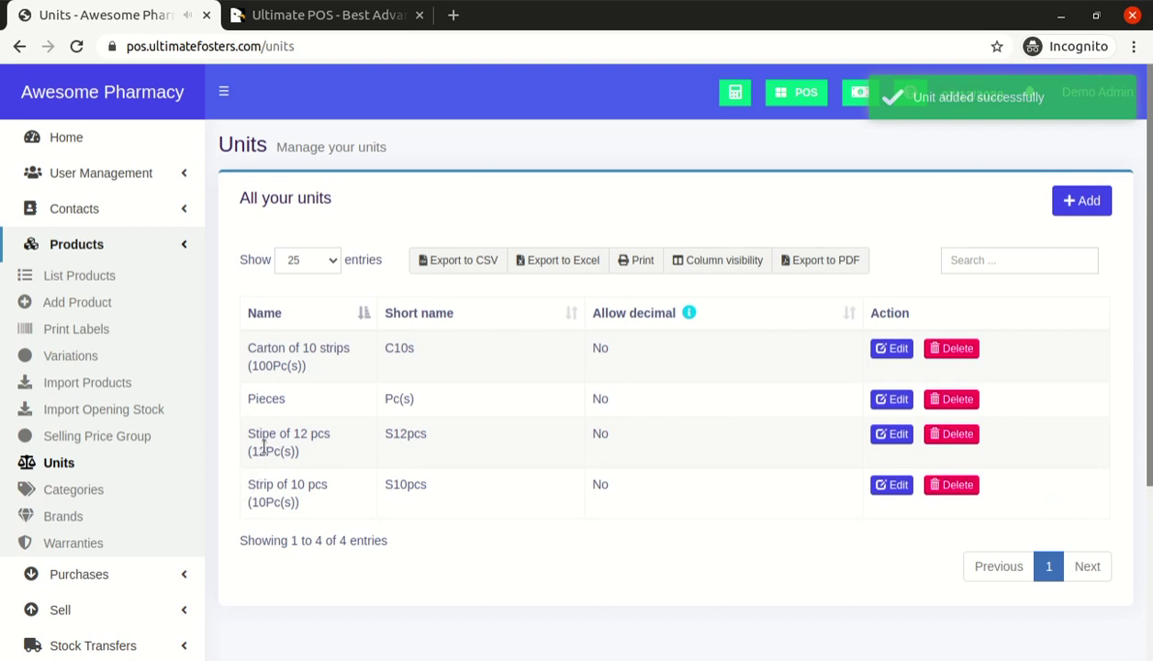
Dismiss the newly opened Add Unit form without saving anything
click(1093, 200)
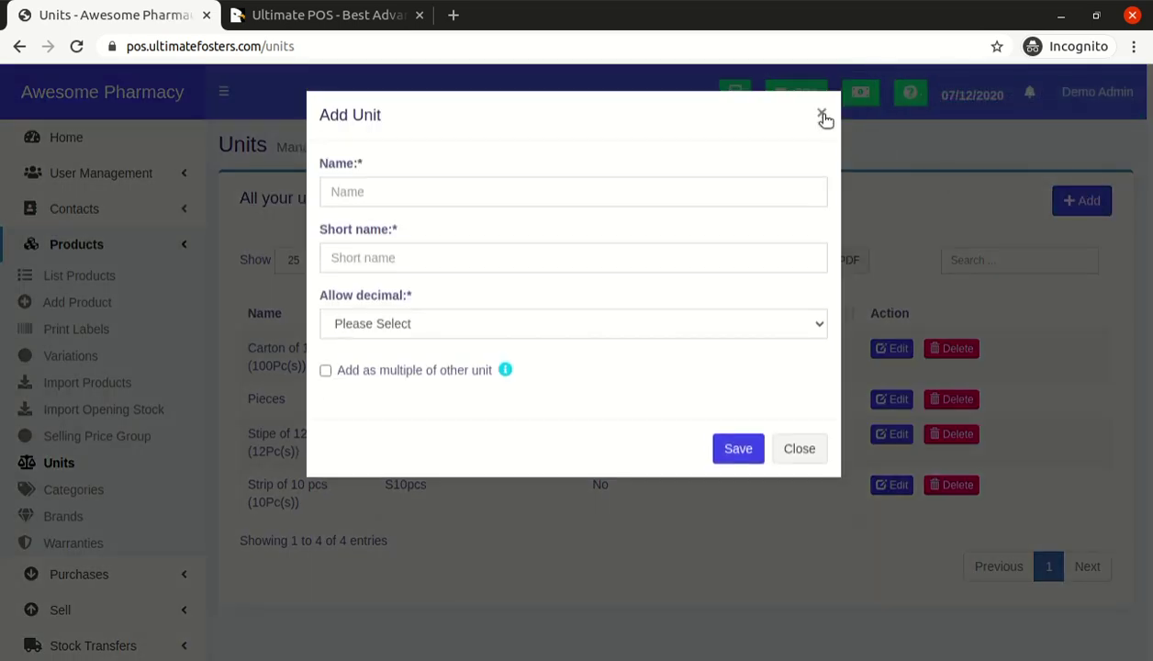
click(822, 117)
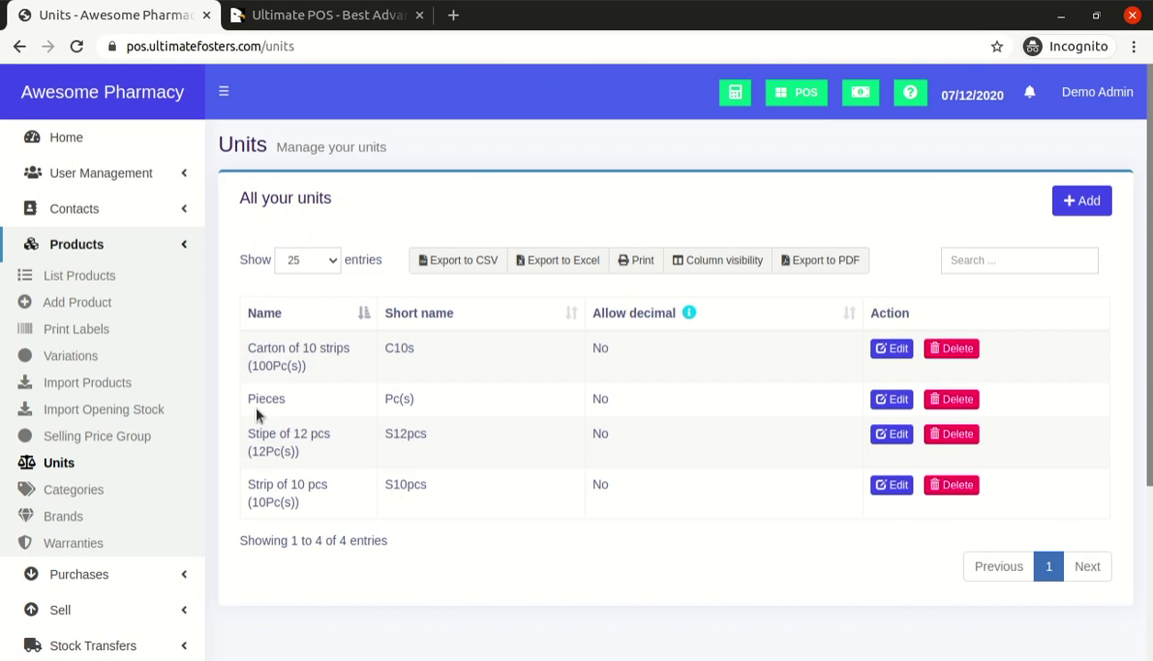
click(303, 401)
Highlight the Carton of 10 strips and Stipe of 12 pcs unit names, then collapse the Products menu
drag(246, 349, 258, 349)
click(249, 432)
drag(249, 431, 338, 435)
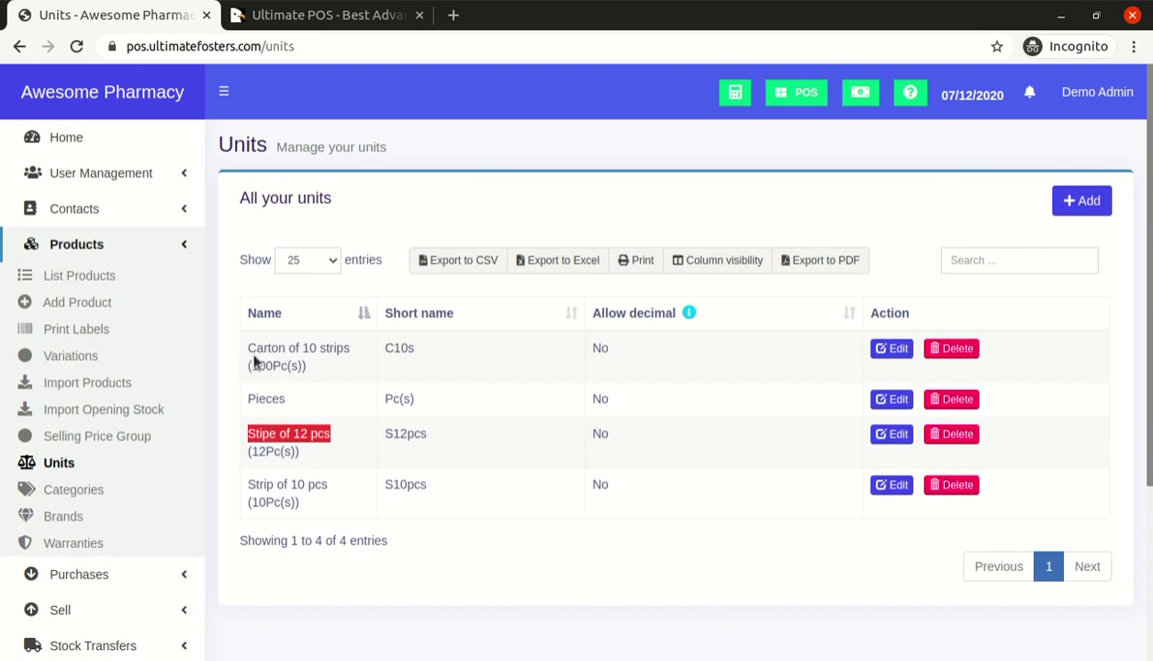
drag(247, 348, 349, 359)
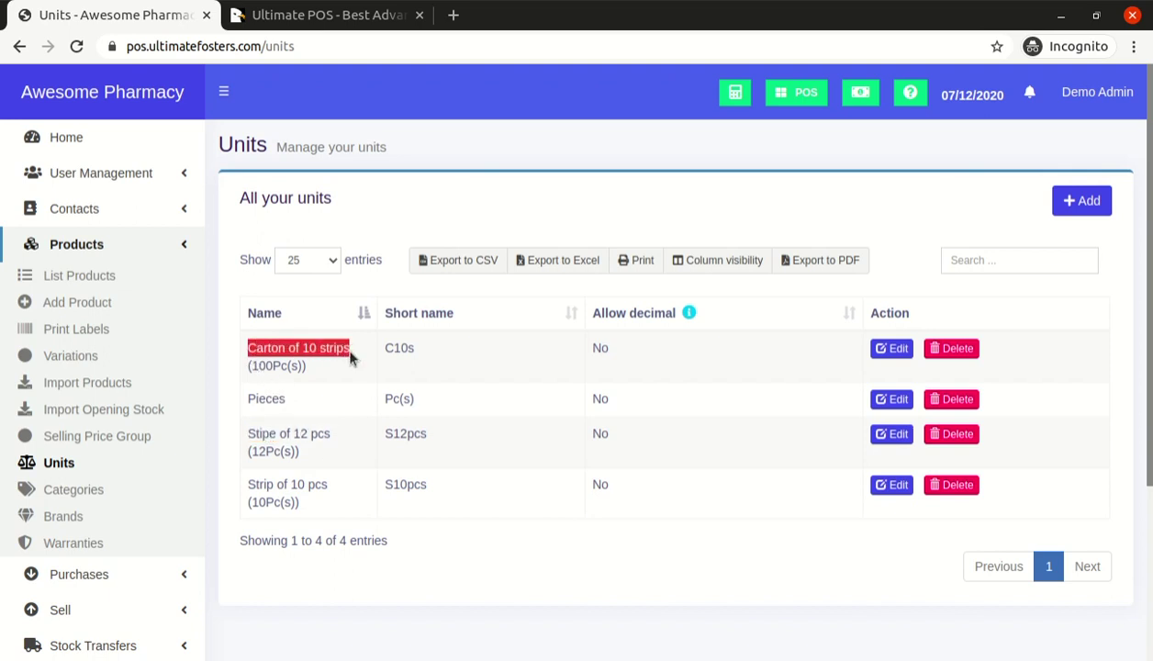
double_click(337, 348)
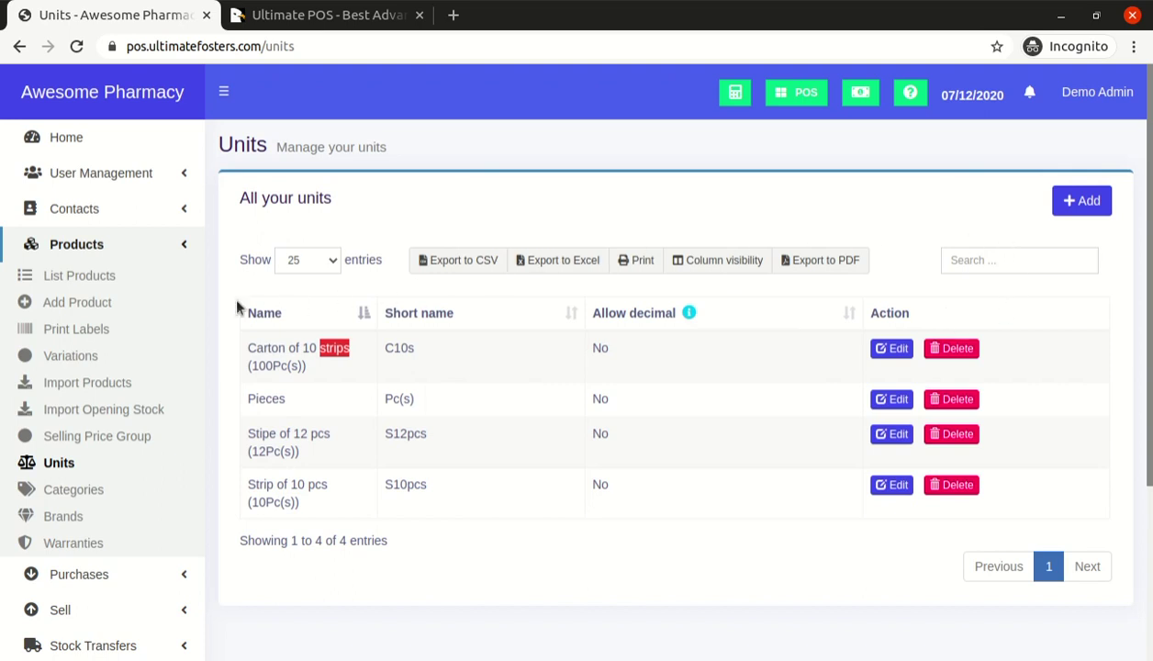
click(173, 246)
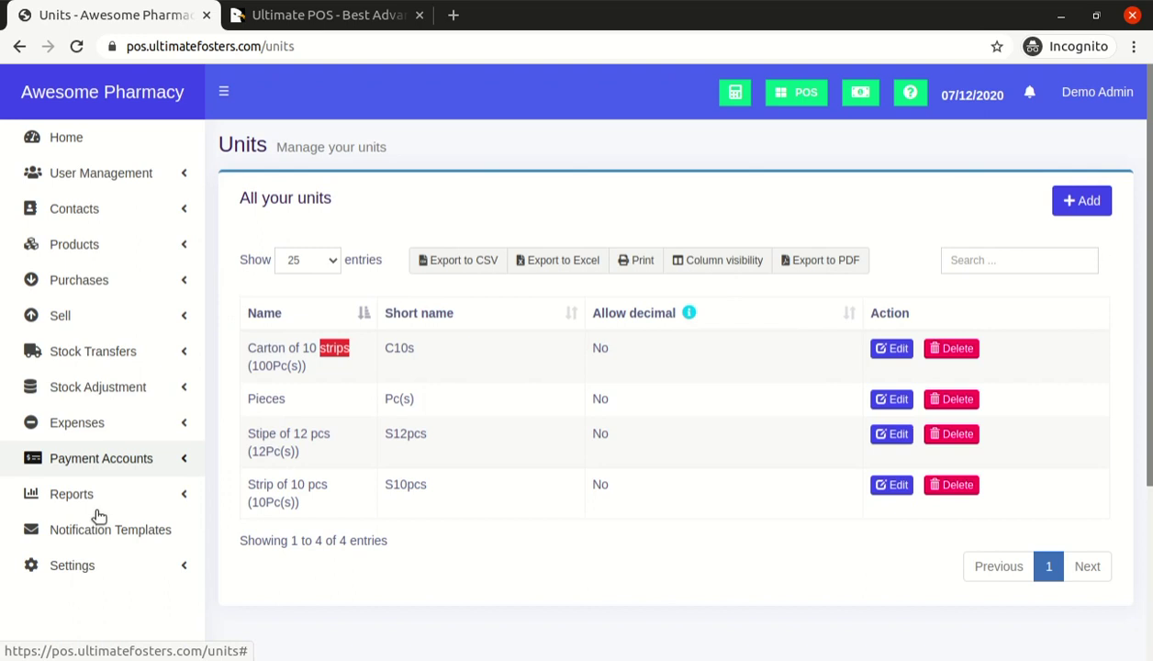
Go to Business Settings under the Settings menu
click(72, 568)
scroll(65, 562, down, 2)
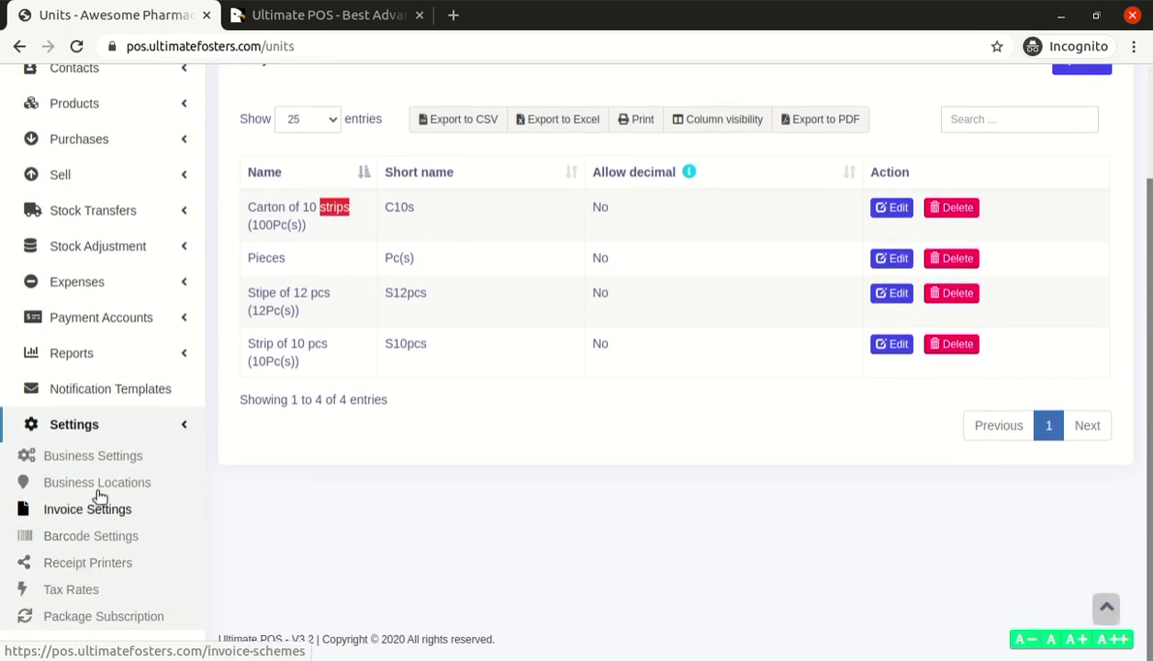
click(96, 457)
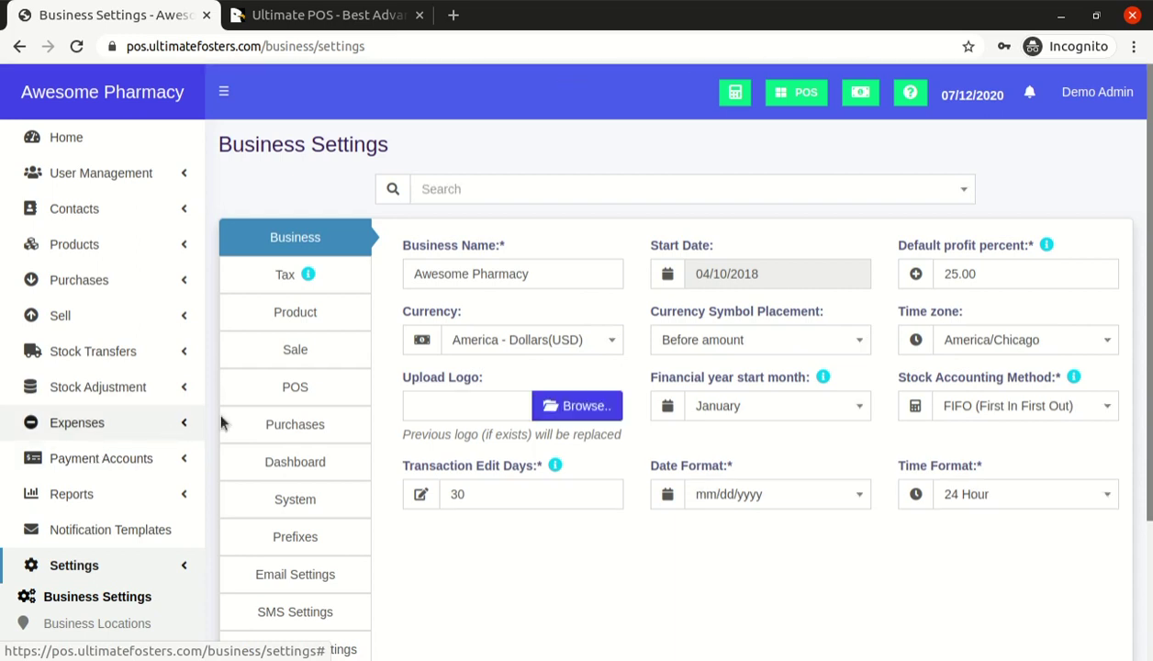
Search settings for 'expi' to reach Enable Product Expiry, toggling it off and back on
click(521, 196)
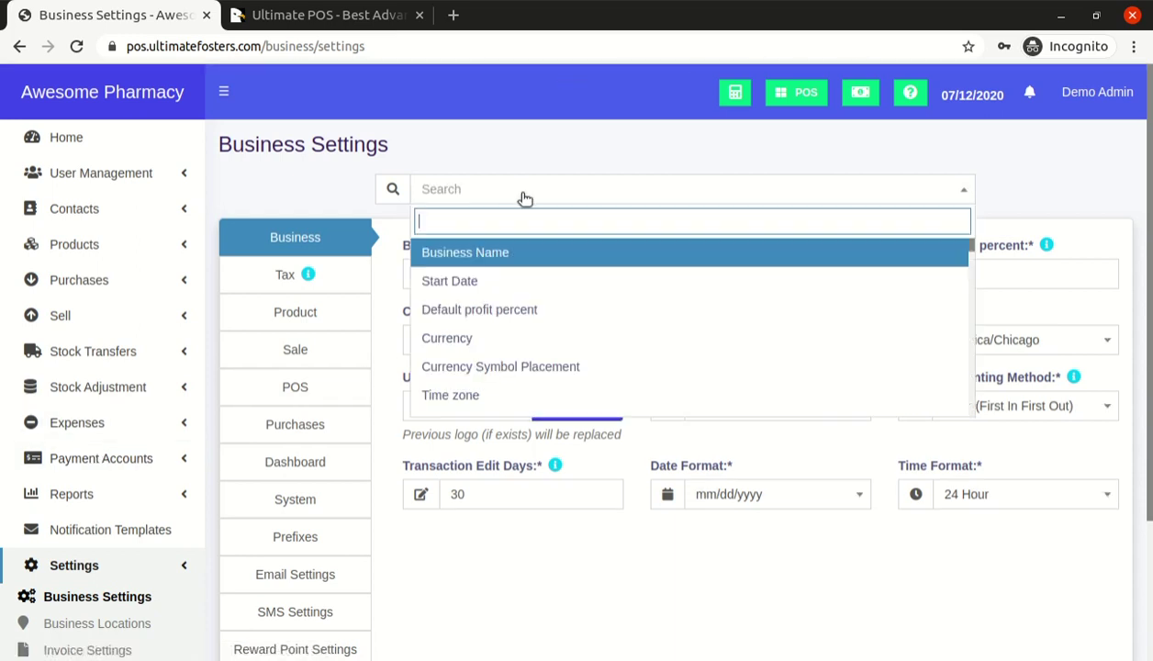
text(expi)
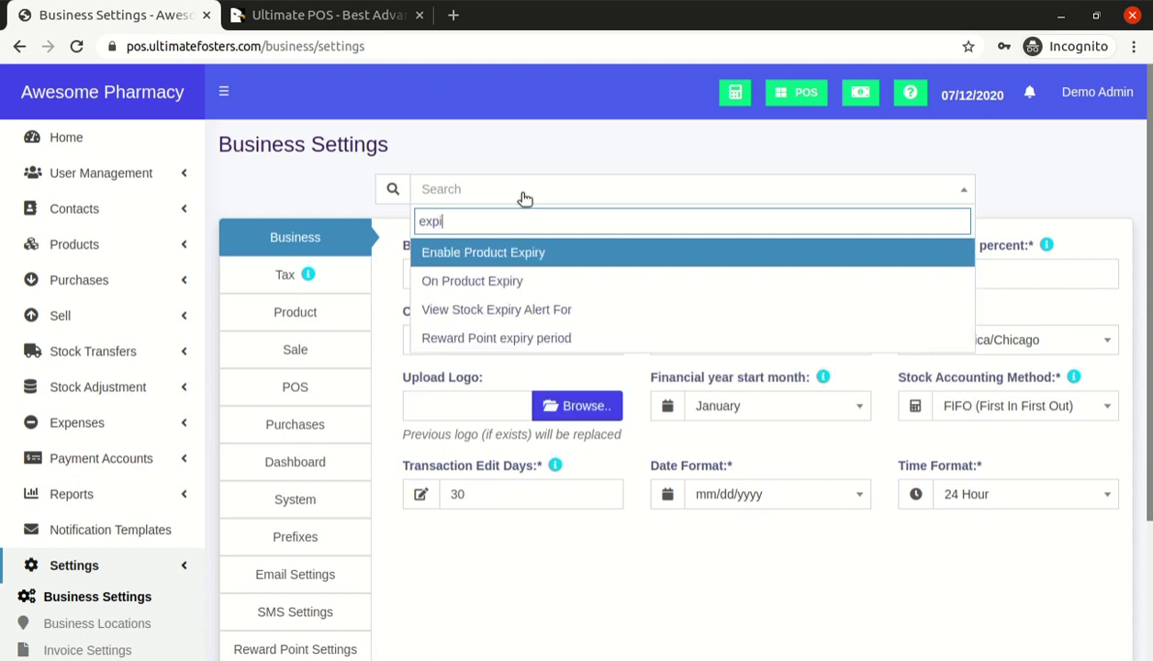
click(538, 253)
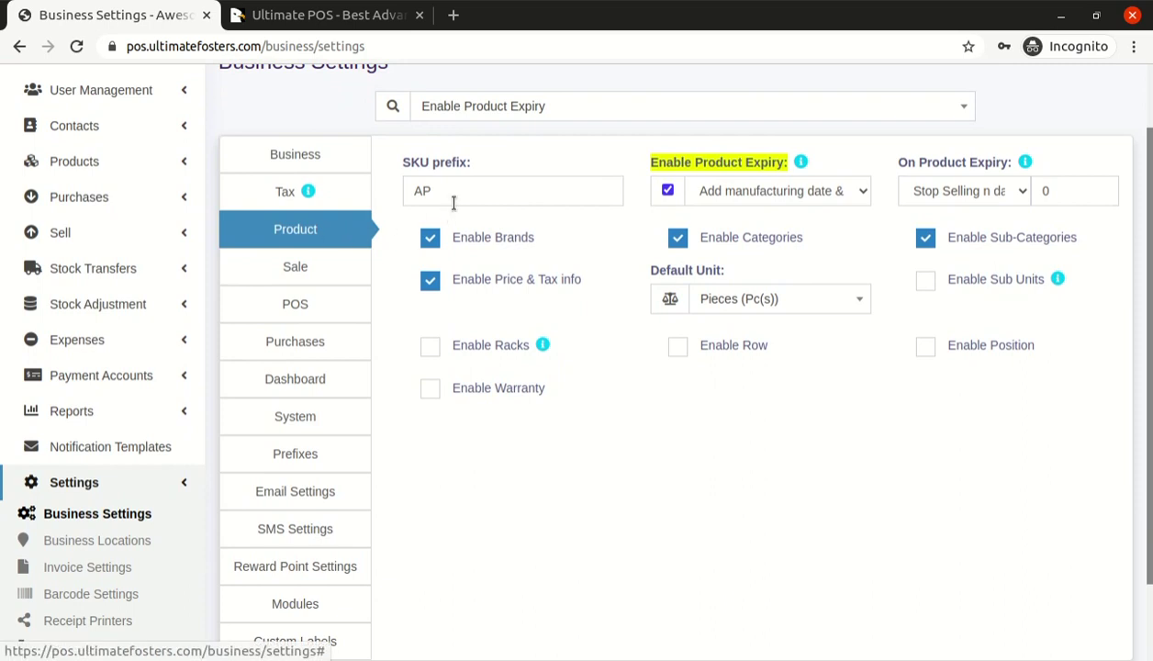
scroll(686, 254, up, 1)
click(708, 277)
click(669, 273)
click(668, 273)
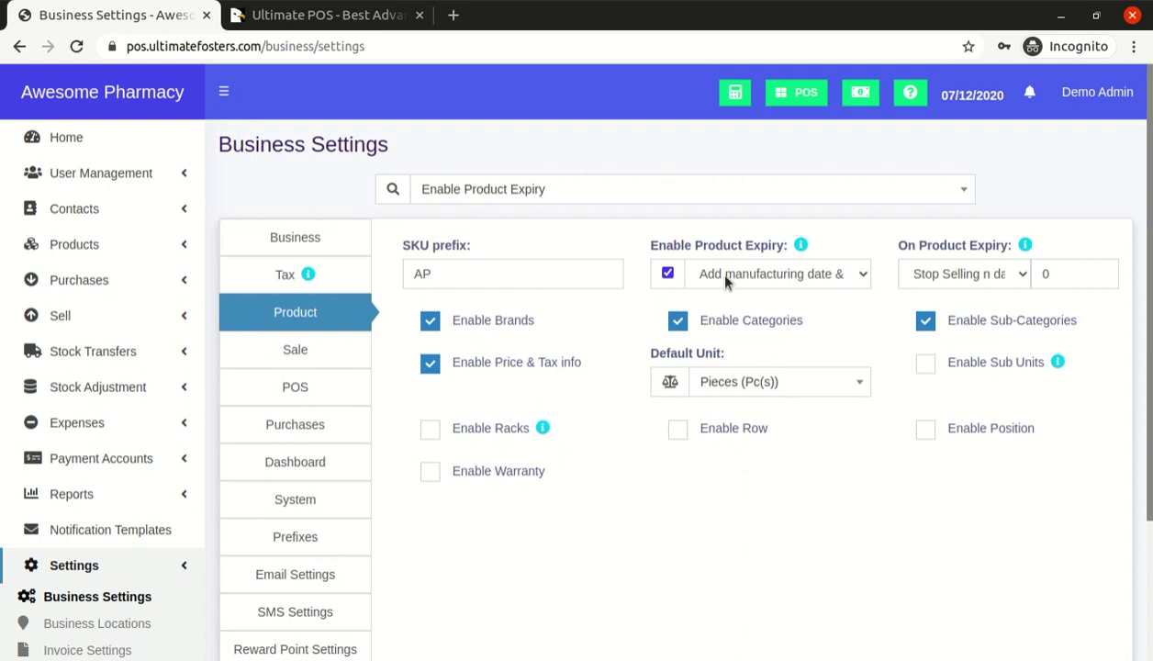
click(668, 274)
click(669, 274)
click(715, 281)
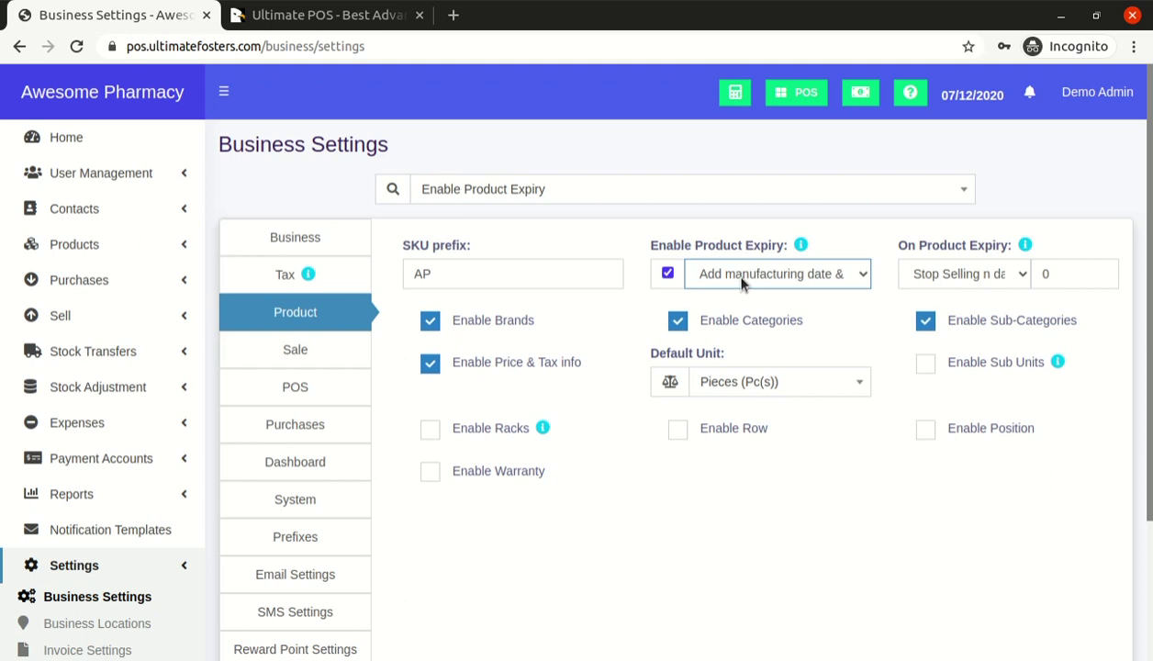
key(Up)
key(Down)
click(670, 278)
click(670, 278)
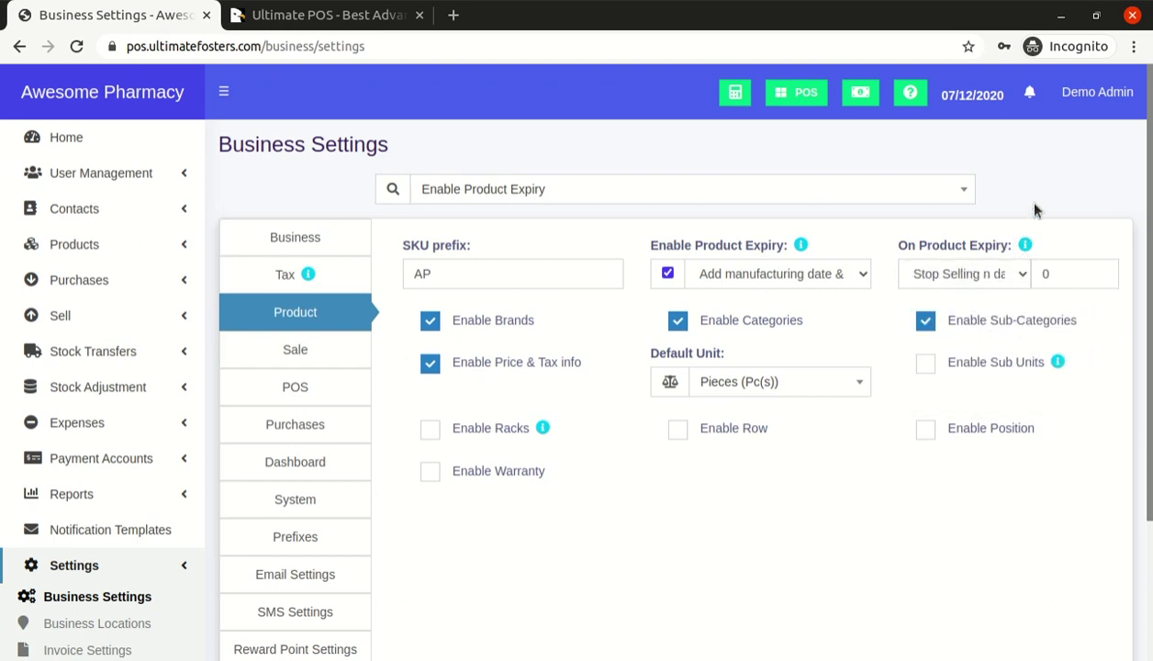
Set On Product Expiry to 'Stop Selling n days' with 5 days
click(972, 275)
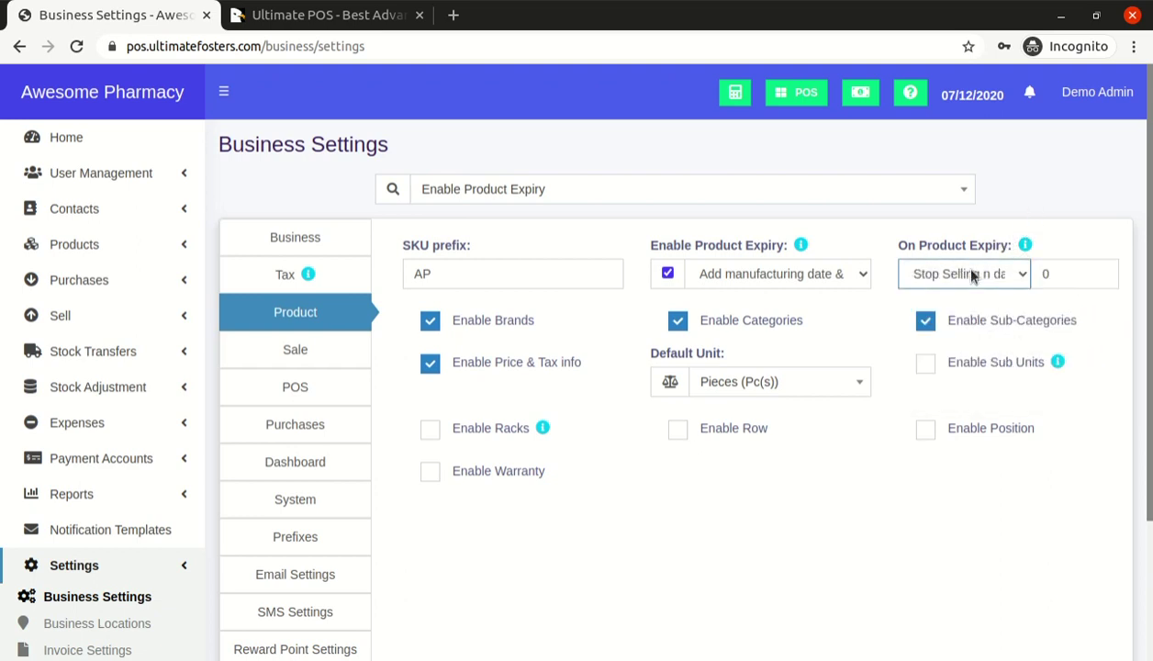
click(969, 308)
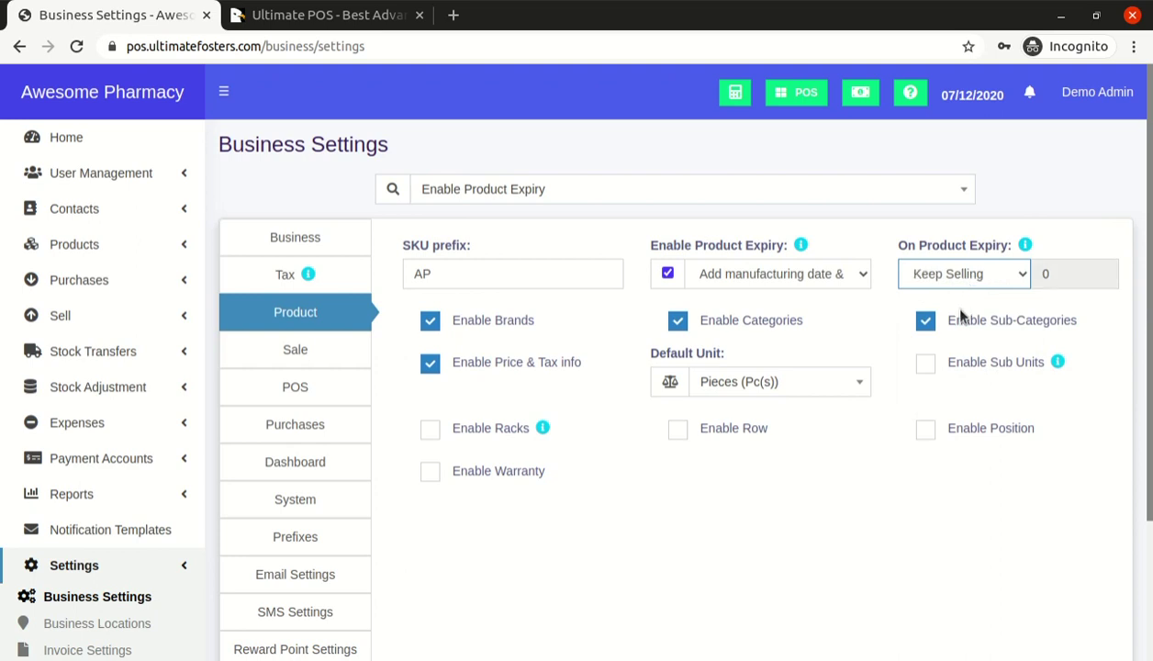
key(Up)
key(Tab)
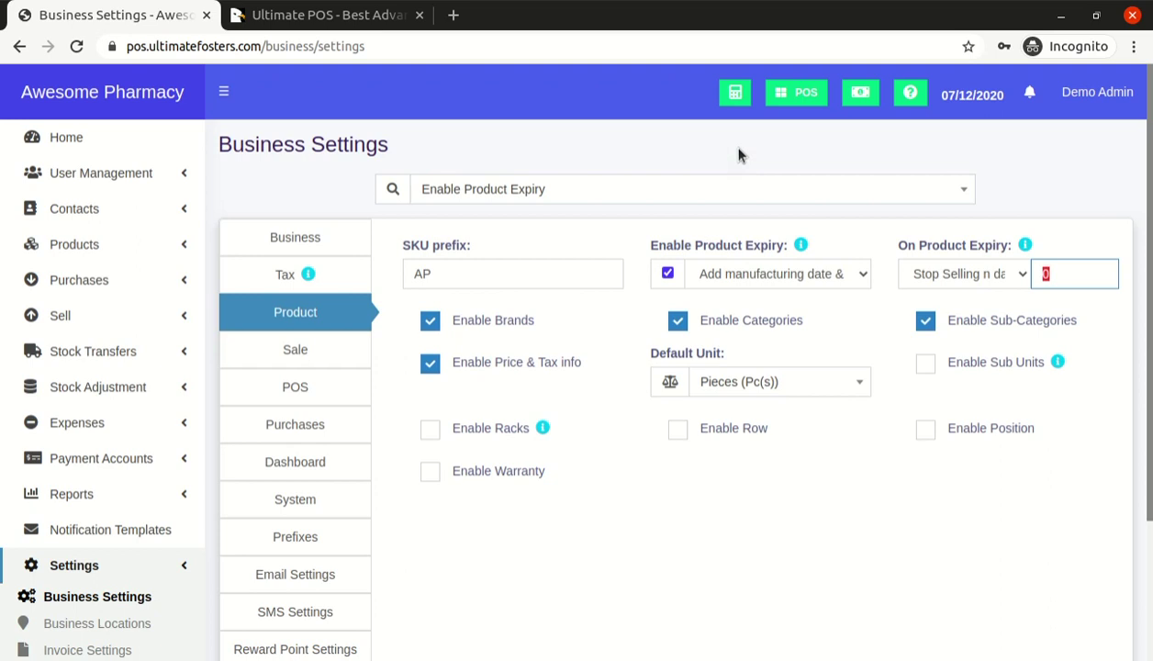
text(5)
click(1063, 214)
click(1076, 236)
Reconfirm 'Stop Selling n days' as the on-expiry action and review the product settings
click(991, 280)
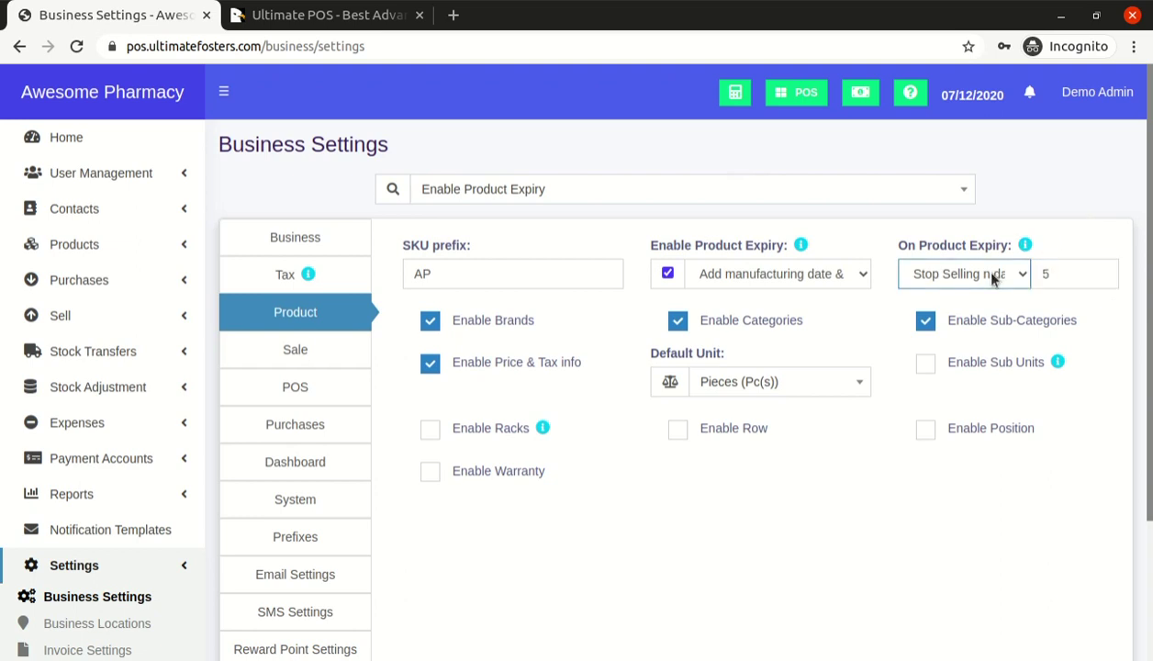
click(987, 301)
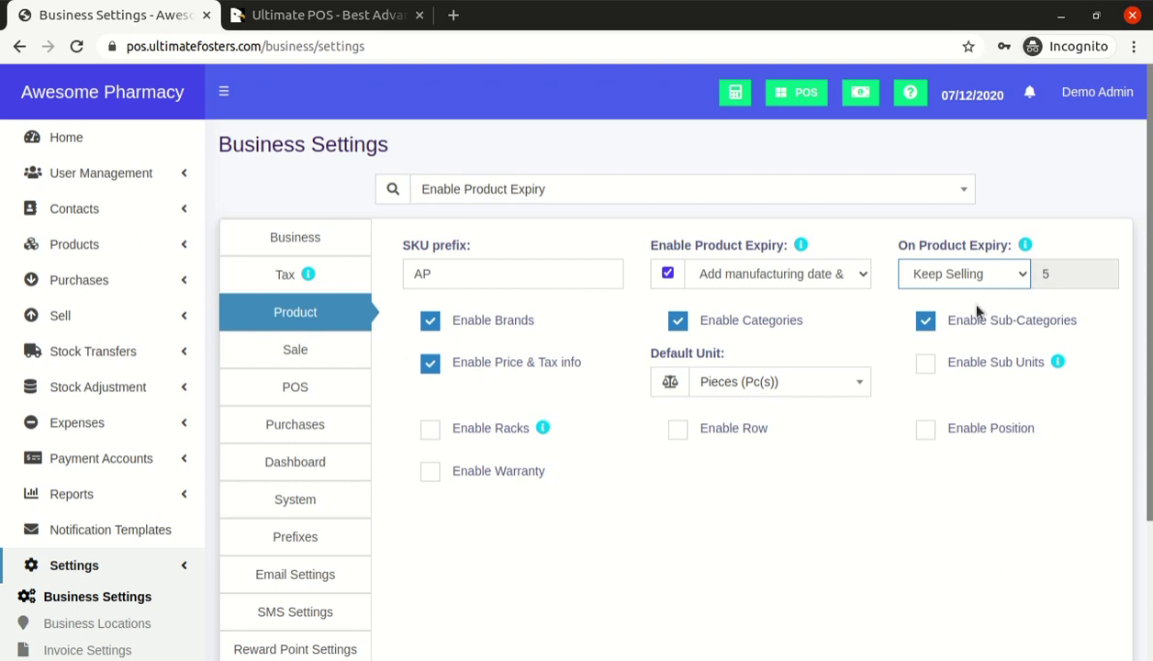
key(Down)
key(Tab)
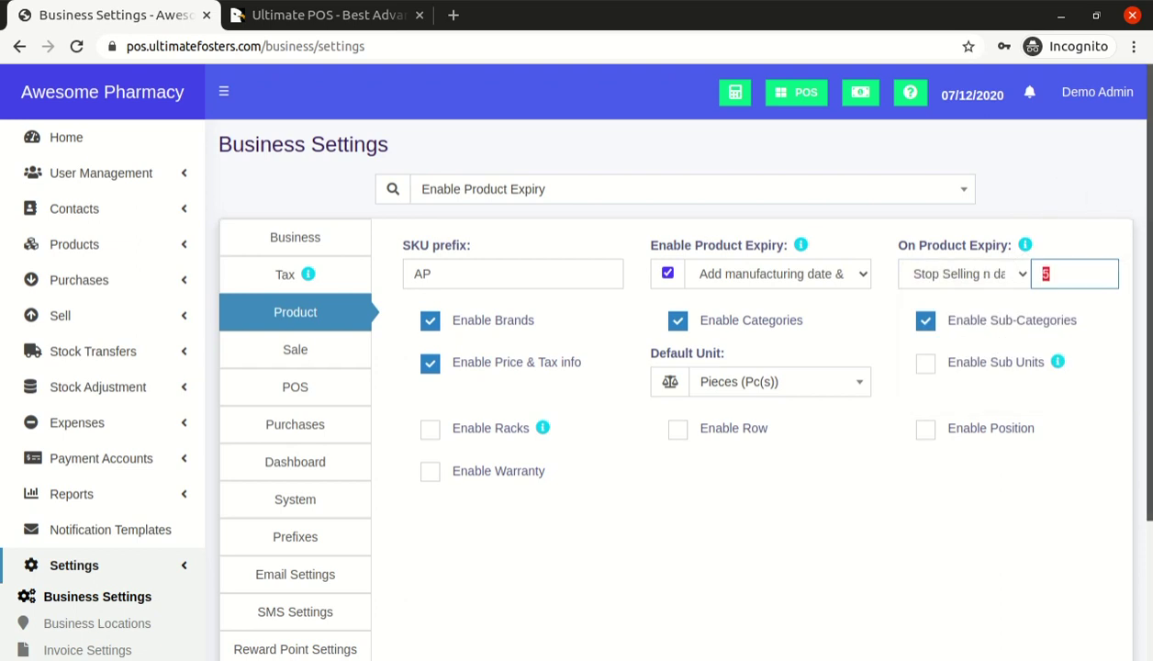
scroll(1149, 193, down, 1)
scroll(1150, 193, up, 1)
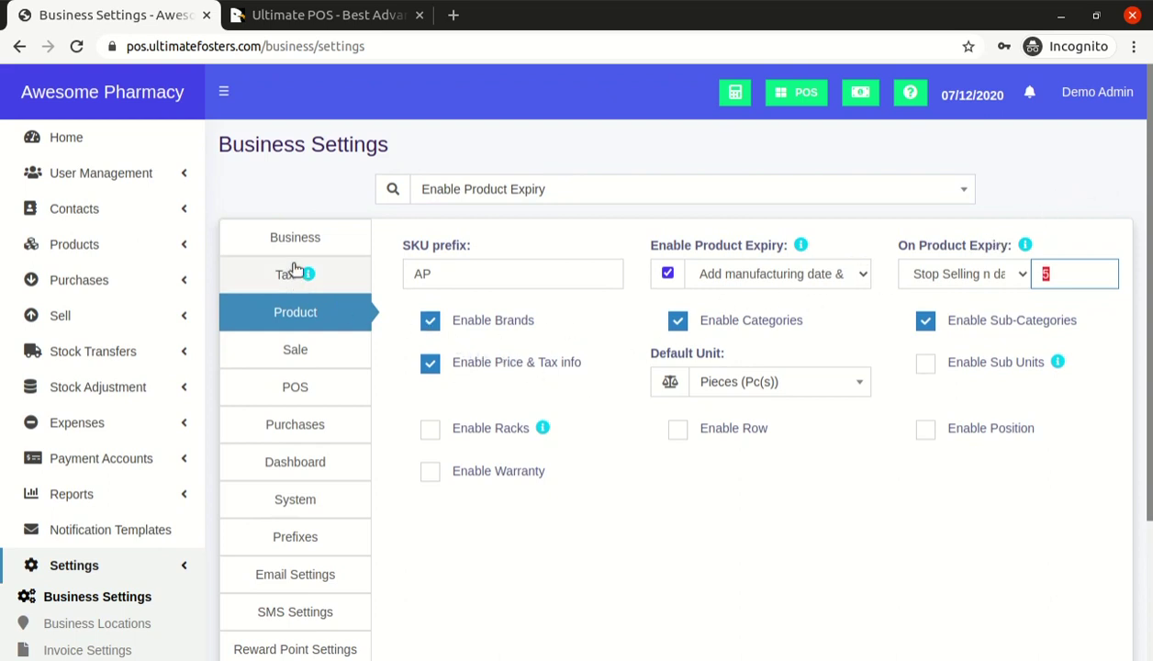
scroll(319, 215, down, 1)
scroll(340, 211, down, 1)
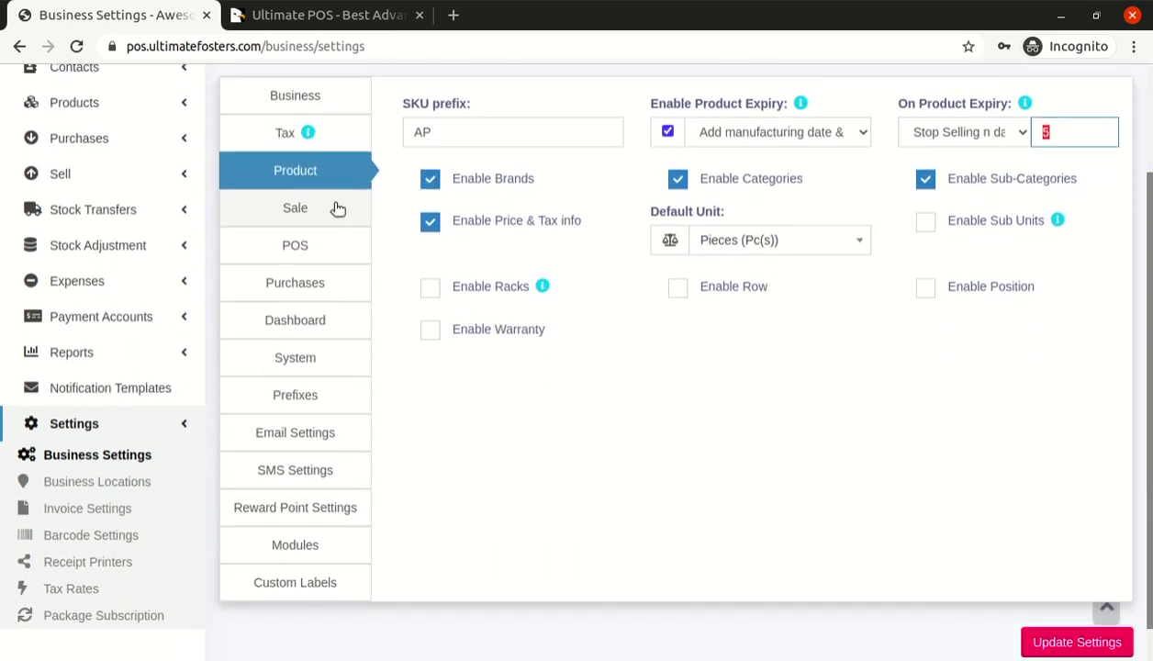
scroll(358, 197, up, 2)
click(307, 239)
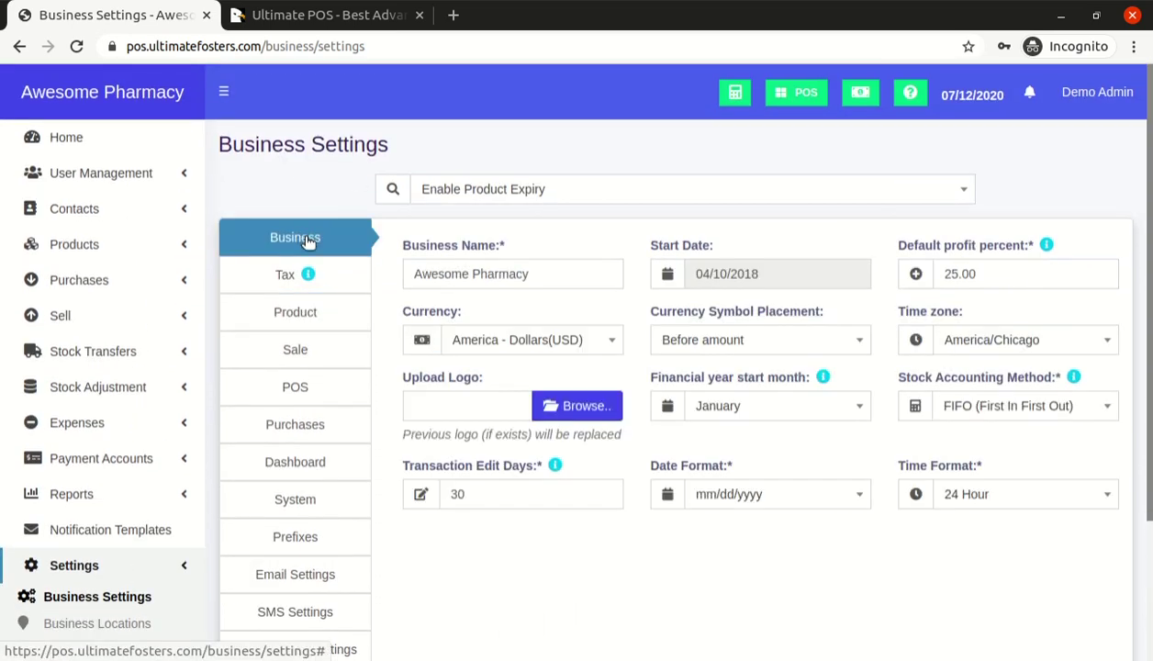
scroll(1051, 265, down, 2)
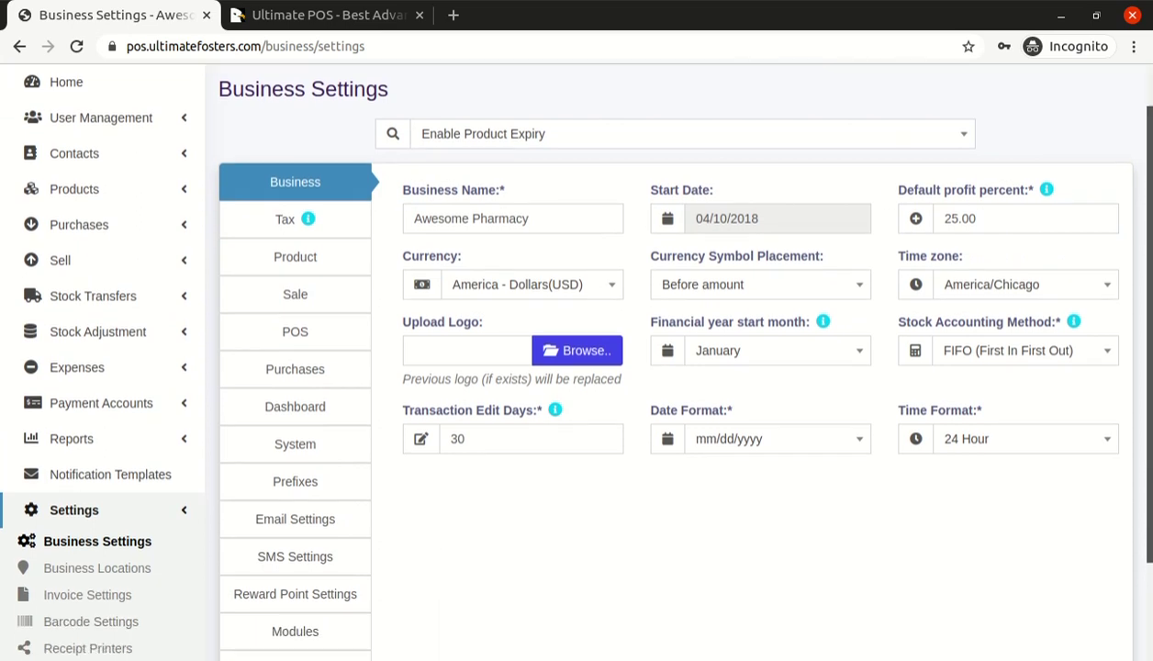
scroll(1125, 241, up, 2)
click(526, 338)
click(526, 337)
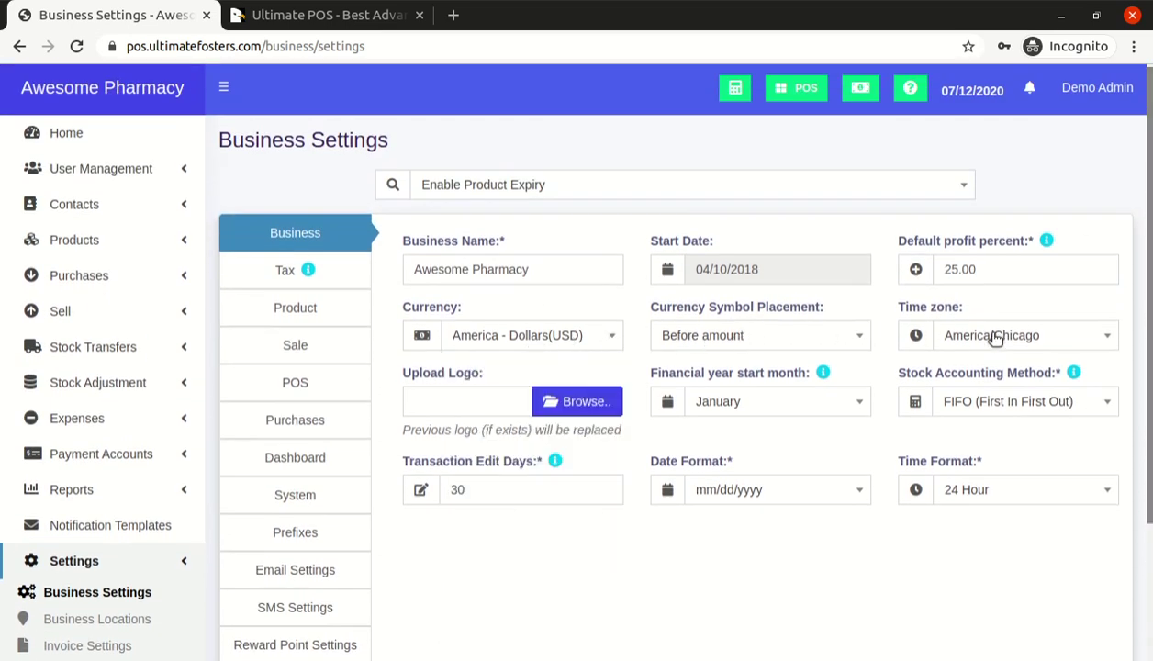
click(751, 404)
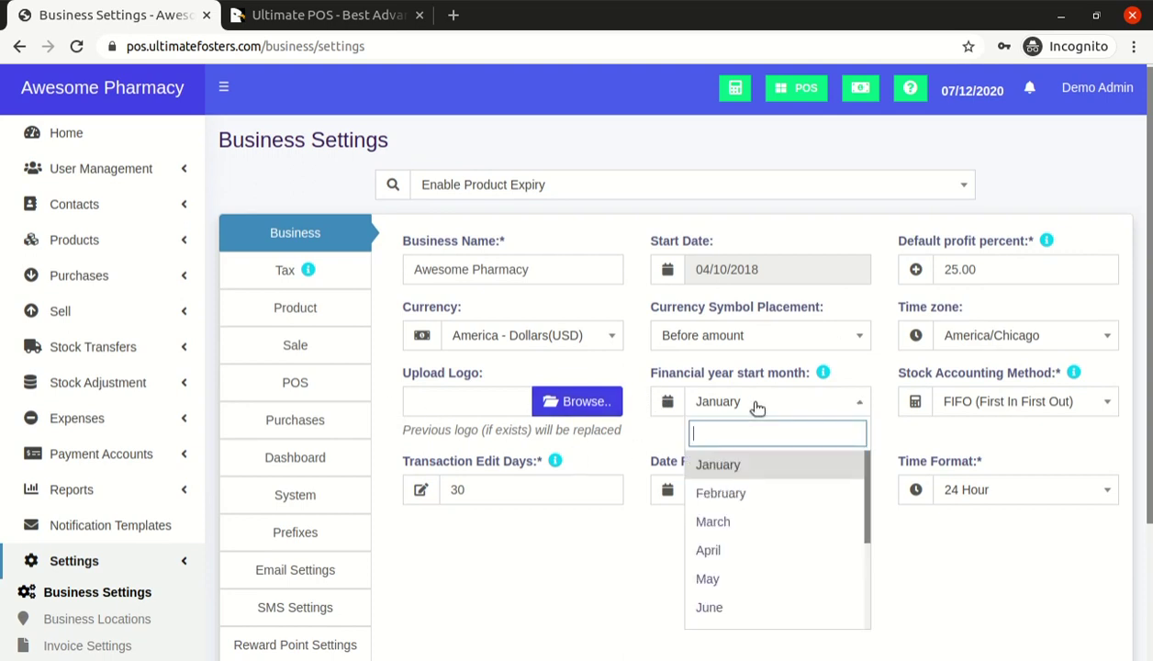
click(756, 407)
click(757, 406)
click(760, 361)
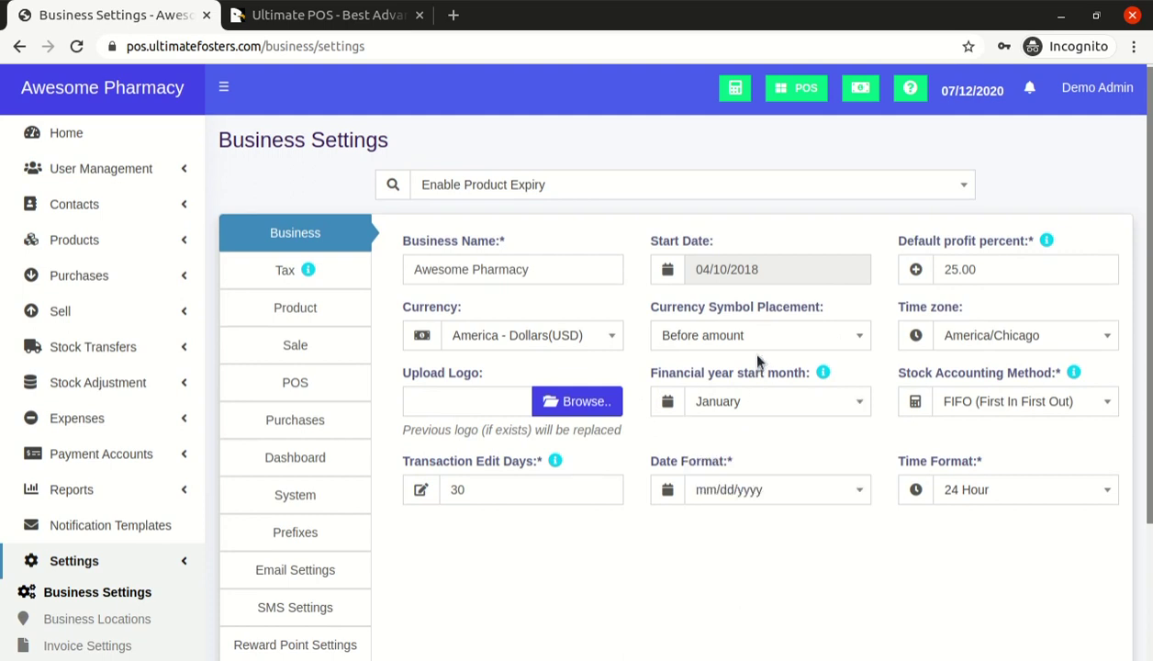
click(749, 402)
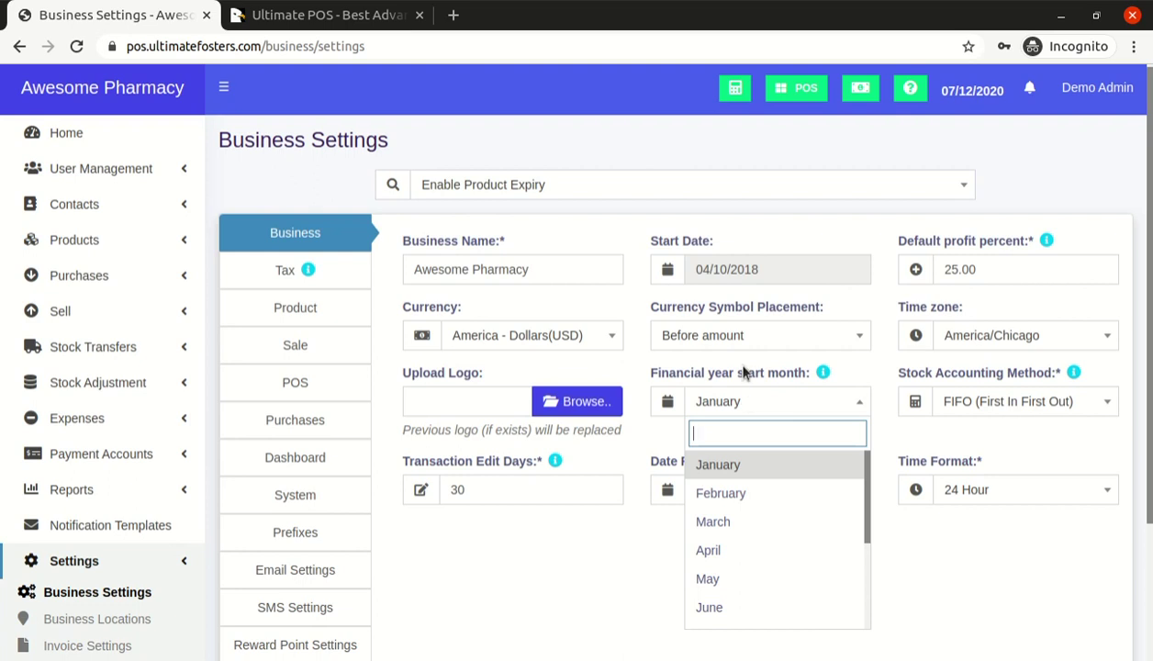
click(745, 370)
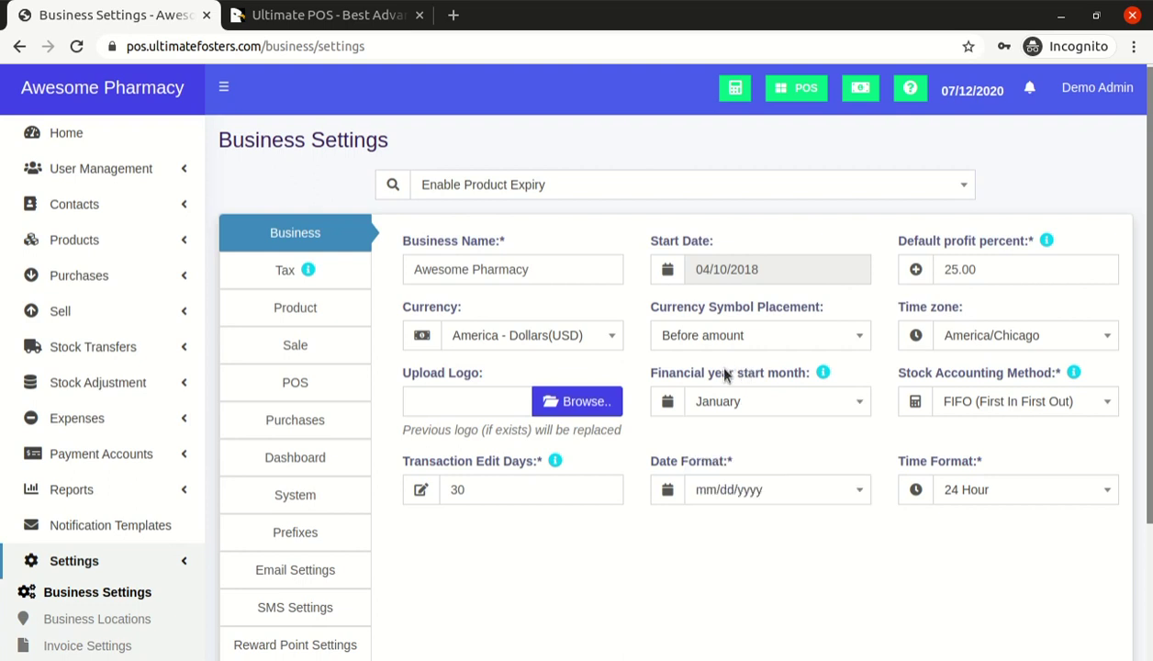
click(732, 400)
scroll(737, 470, down, 3)
scroll(737, 471, up, 3)
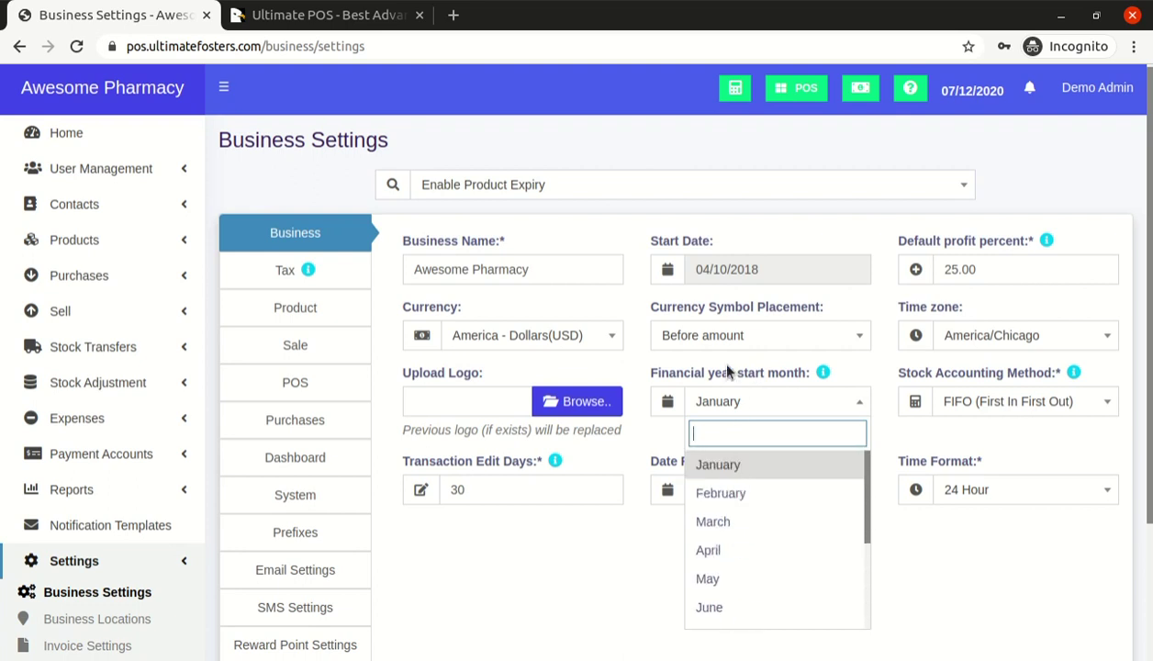
click(751, 248)
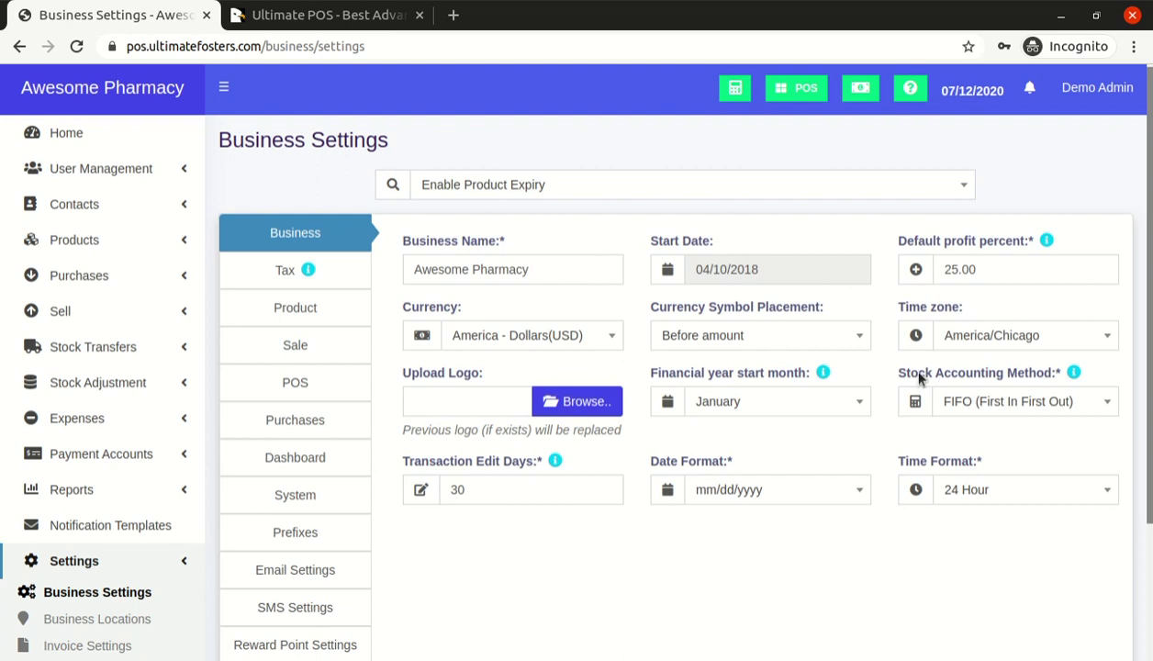
click(985, 407)
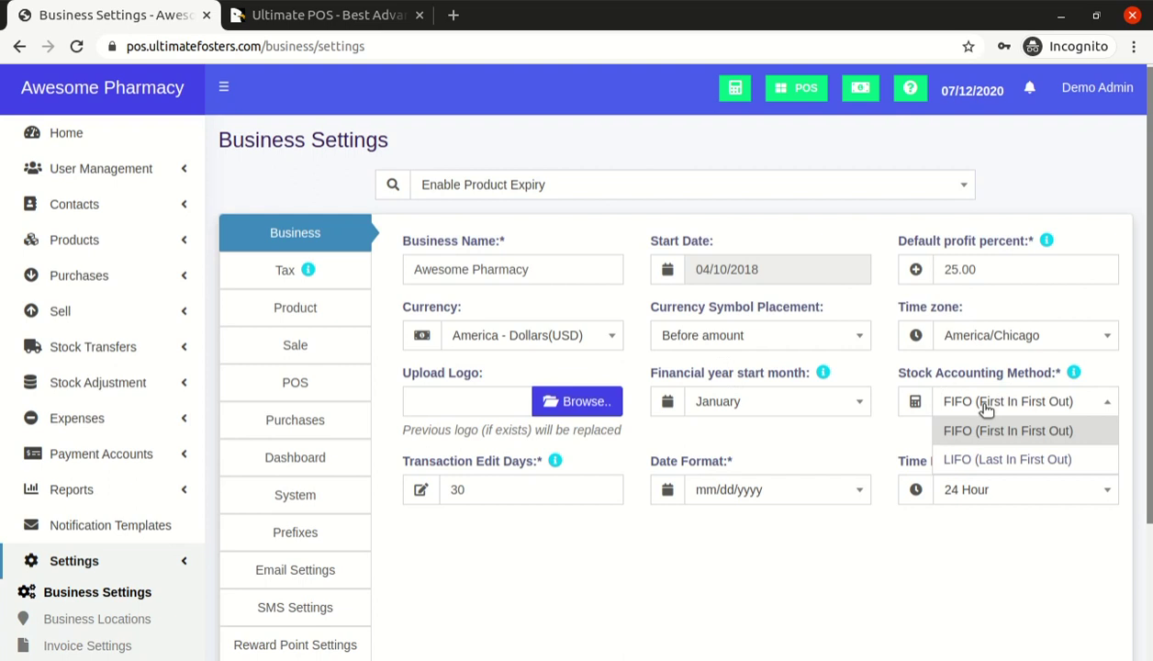
click(985, 407)
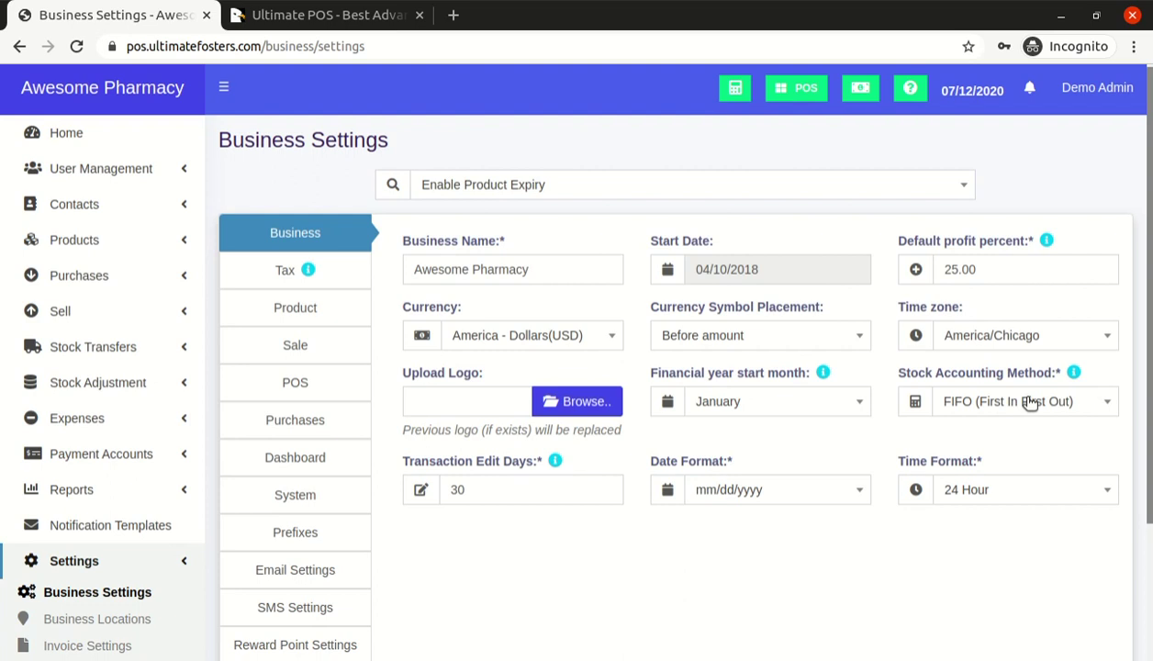
click(1030, 404)
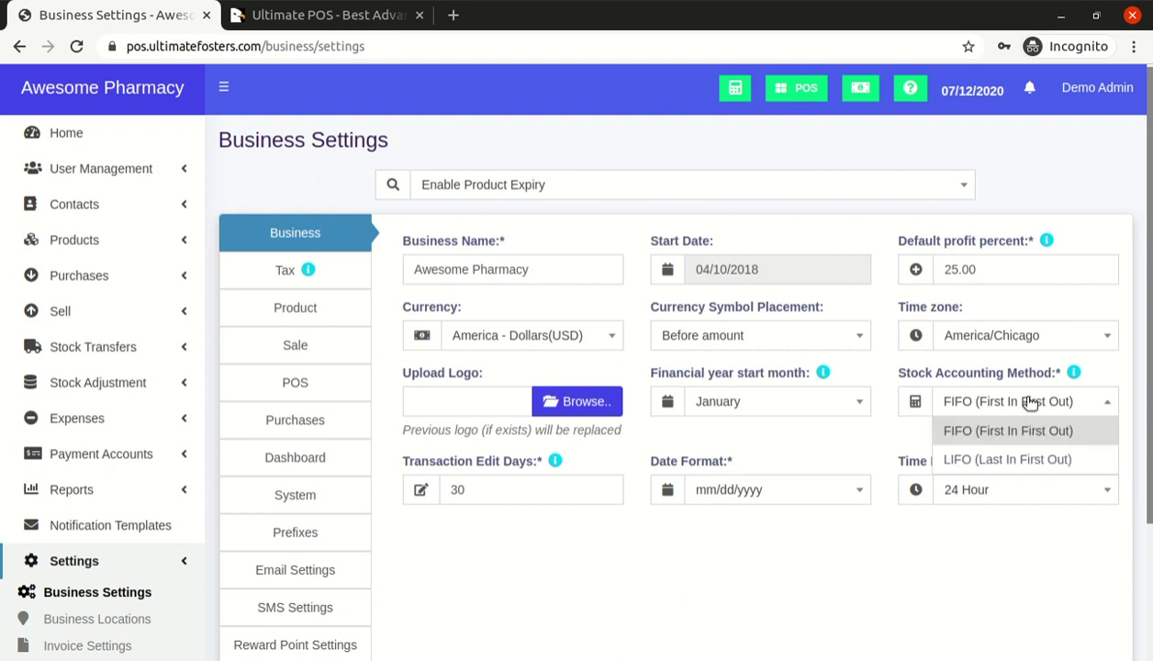
click(1031, 403)
click(1030, 402)
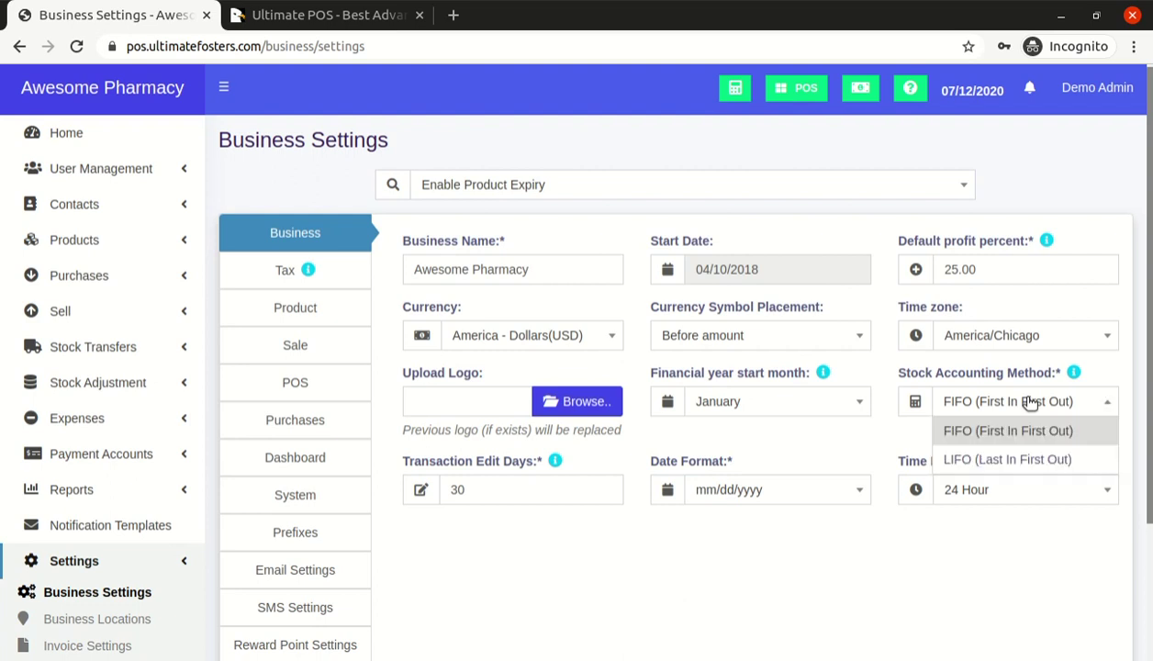
click(1017, 470)
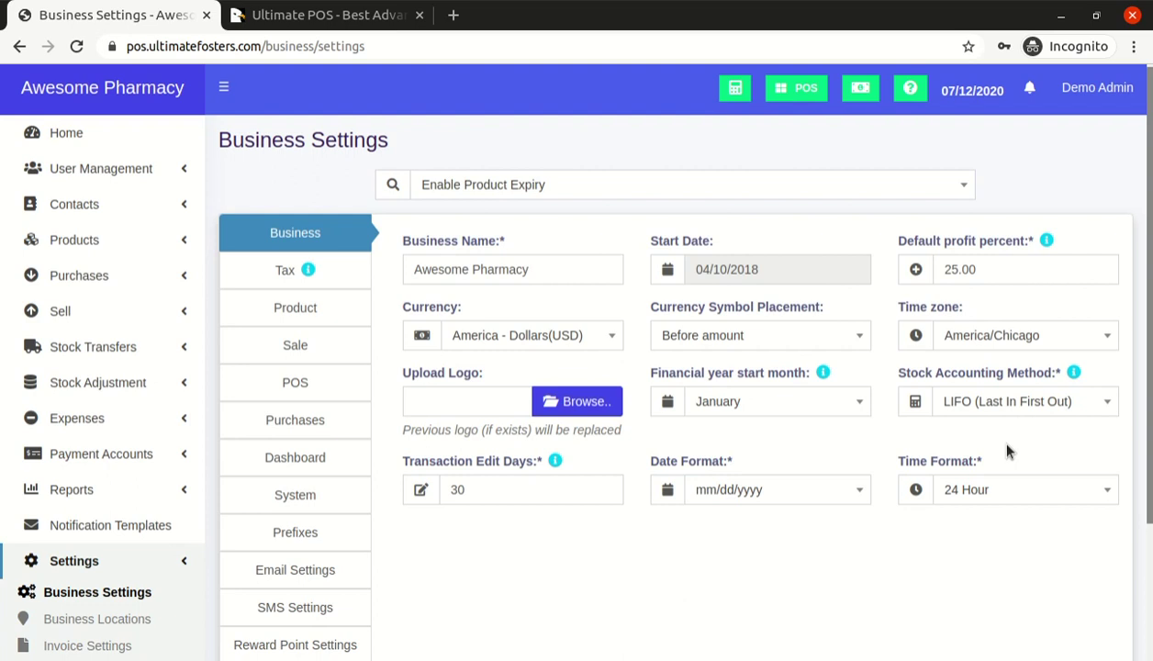
click(982, 408)
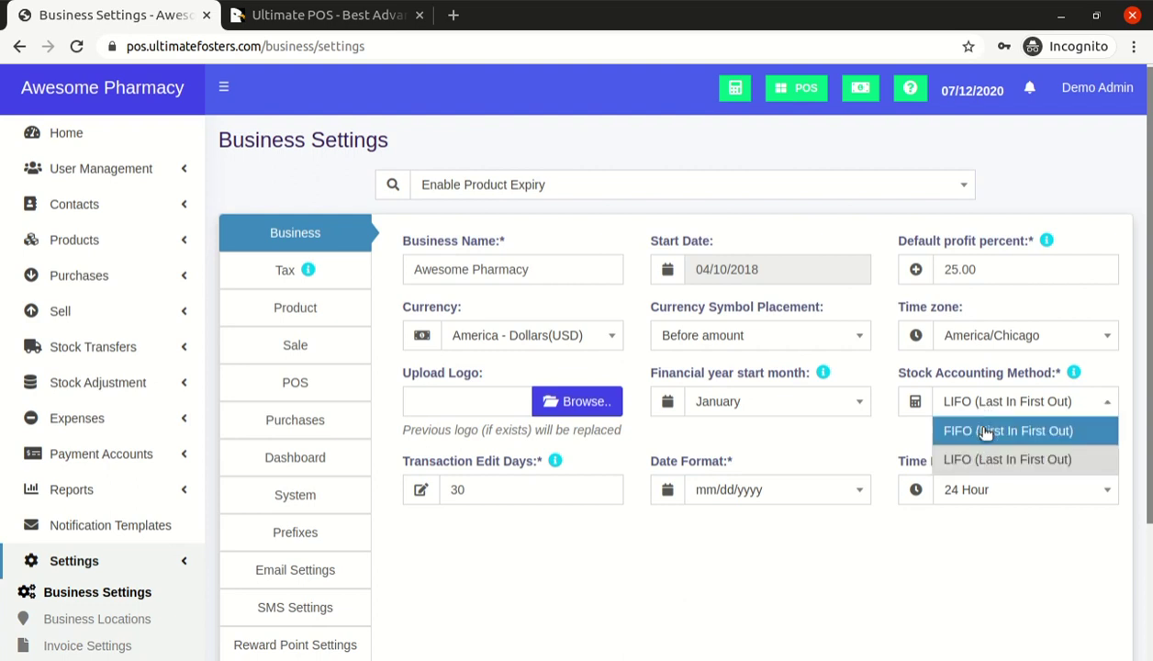
click(982, 432)
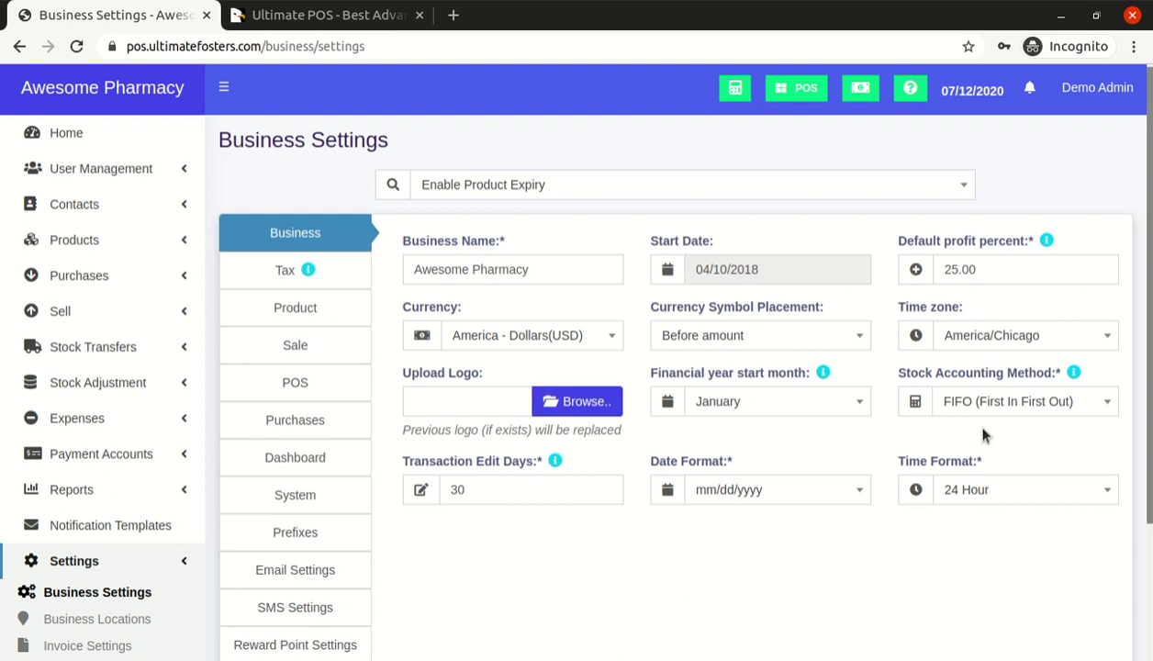
click(986, 404)
click(989, 407)
click(989, 407)
click(989, 407)
click(988, 407)
click(989, 407)
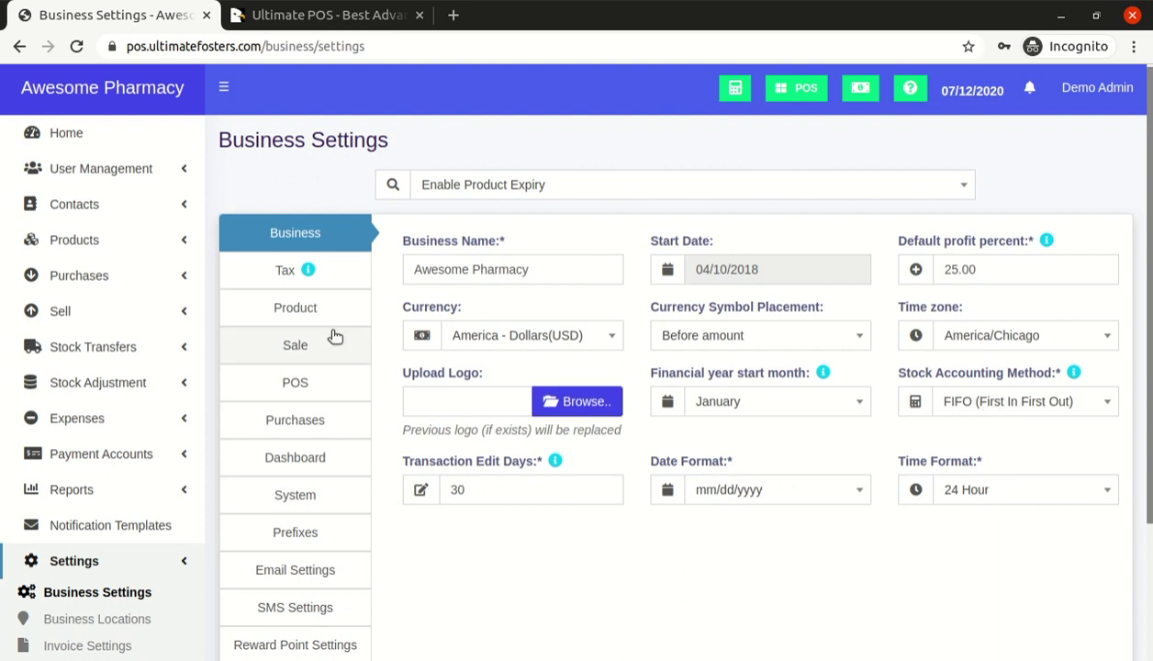
View the Tax and Product sections of Business Settings
click(287, 277)
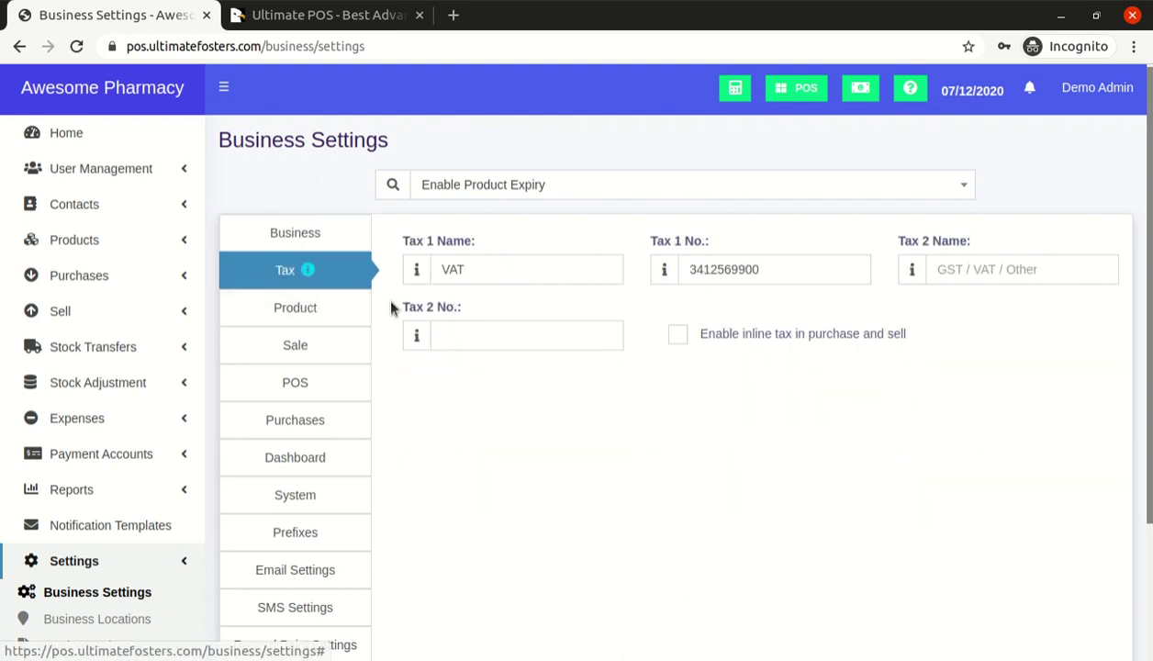
click(322, 342)
click(310, 311)
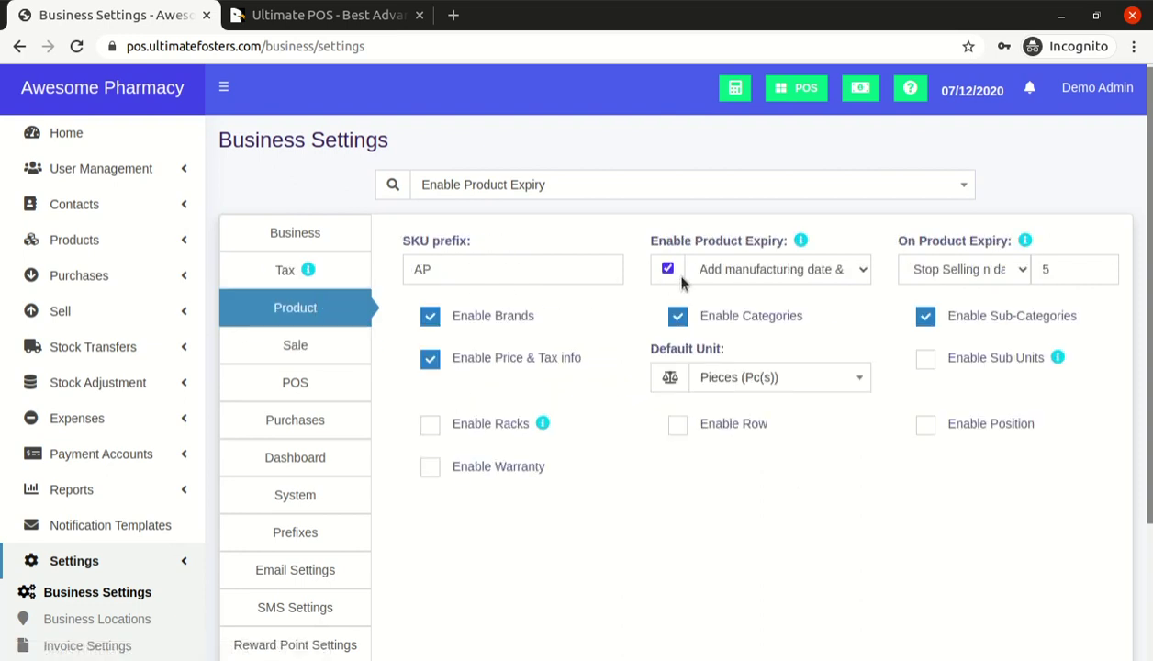
Review the Sale settings: 0.00 default discount, default sale tax and sales commission agent choices
click(317, 342)
drag(481, 270, 442, 260)
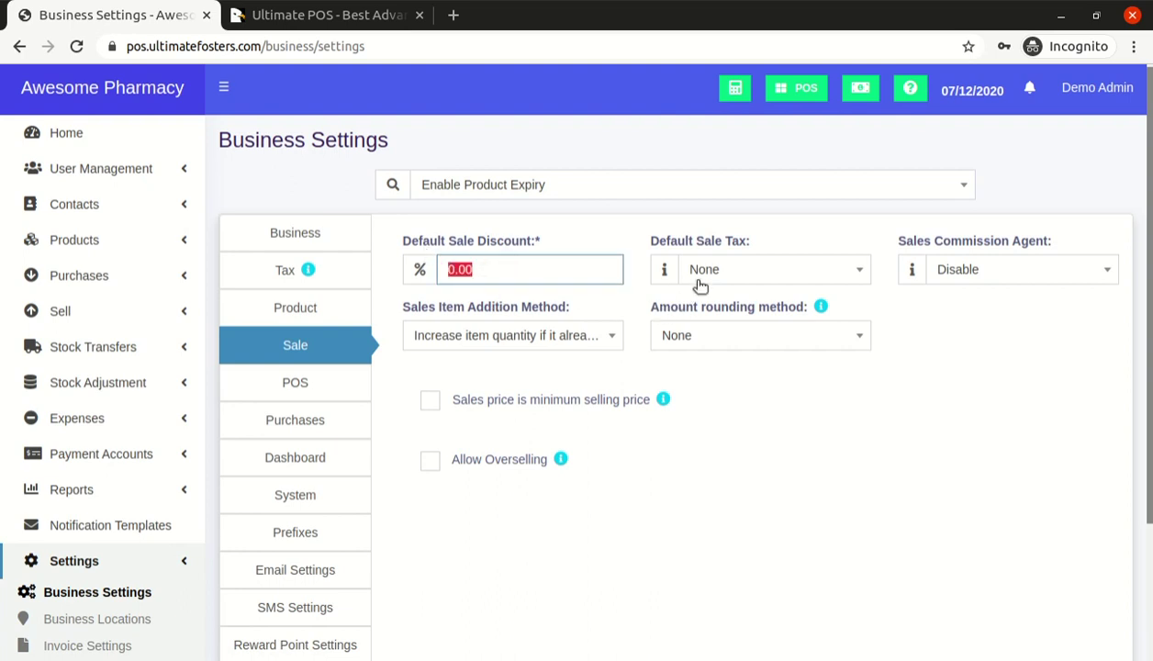
click(725, 268)
click(724, 268)
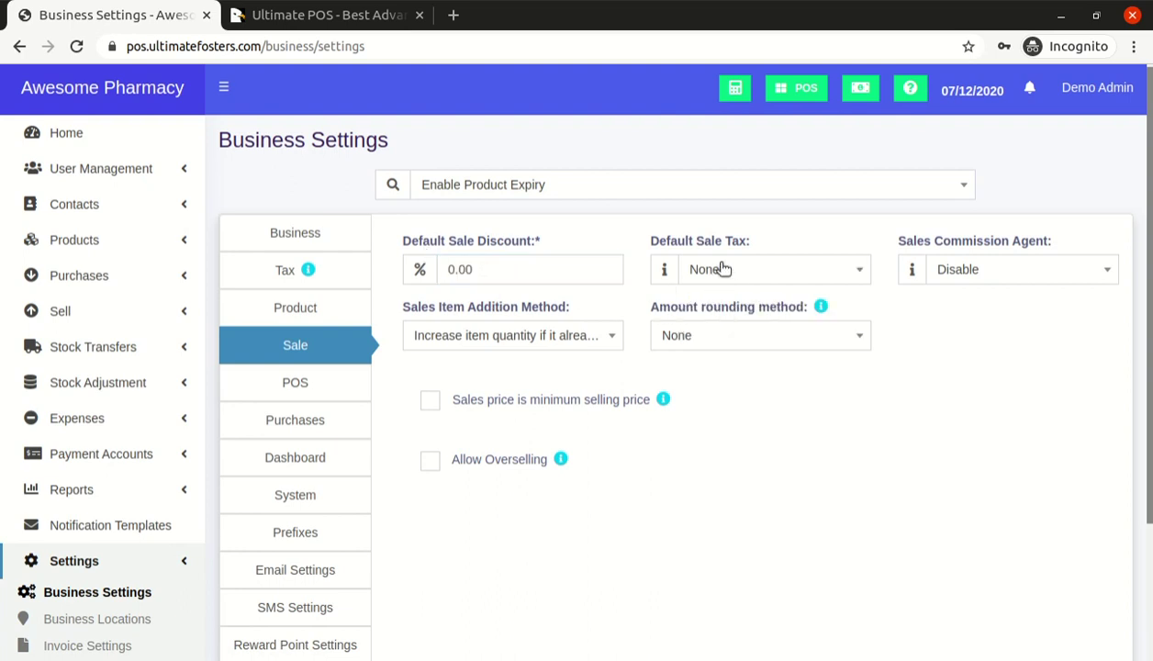
click(956, 269)
drag(900, 240, 1040, 241)
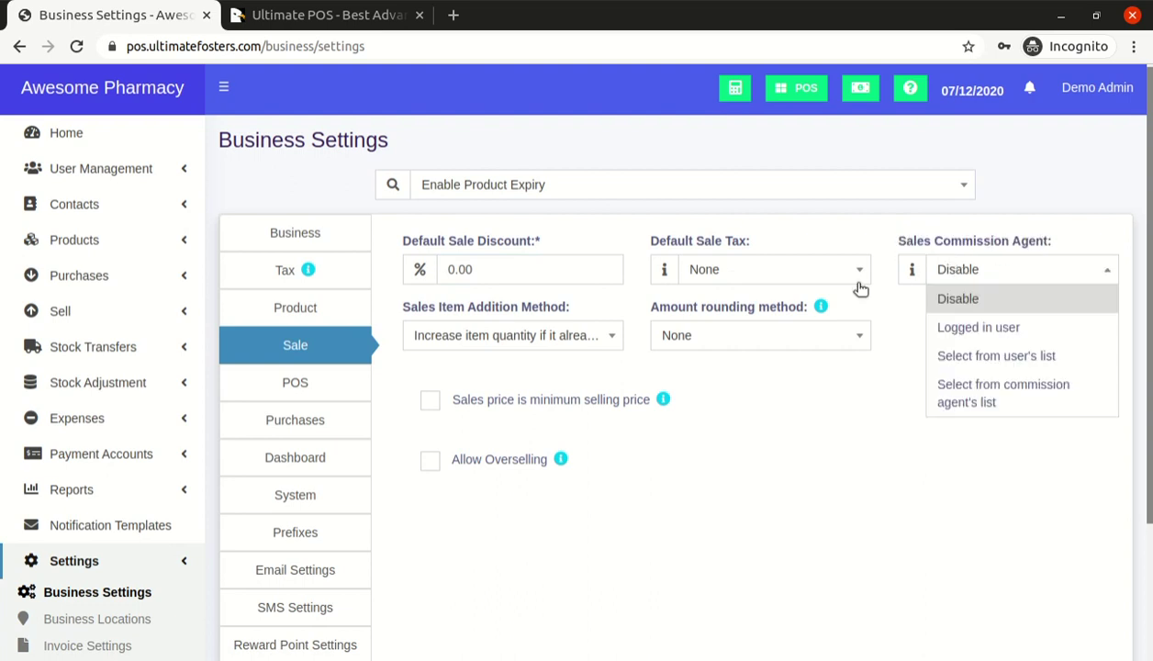
click(783, 229)
drag(892, 246, 1067, 240)
click(1050, 267)
click(1079, 230)
Look over the POS settings, then bring up the Purchases settings
click(295, 378)
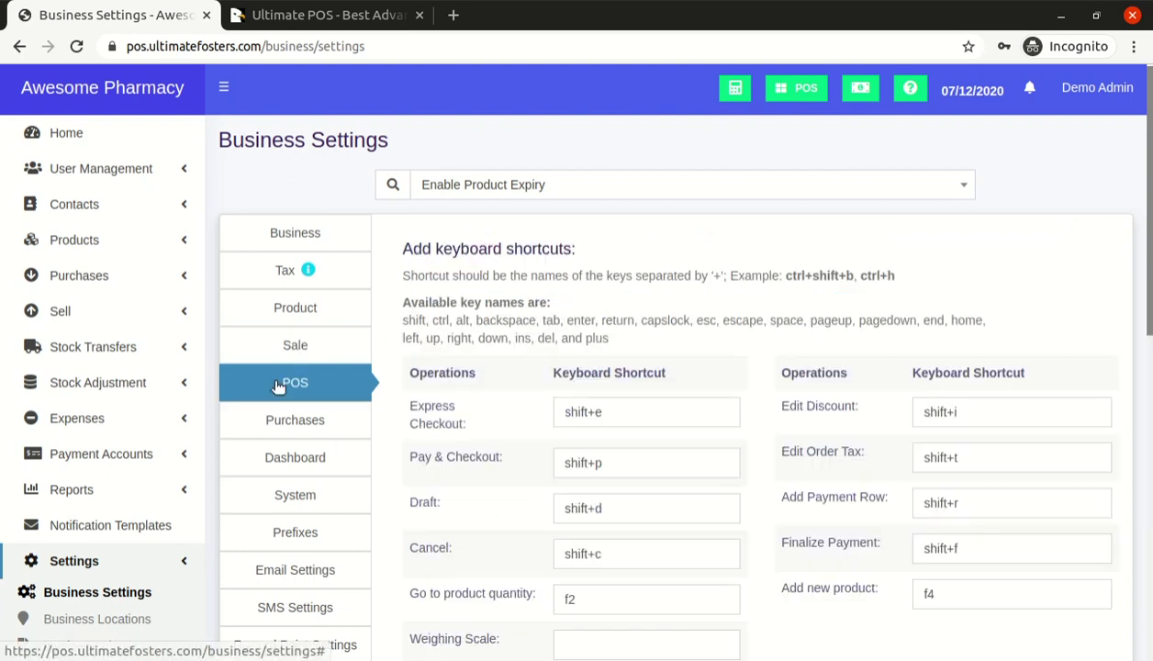
scroll(488, 315, down, 5)
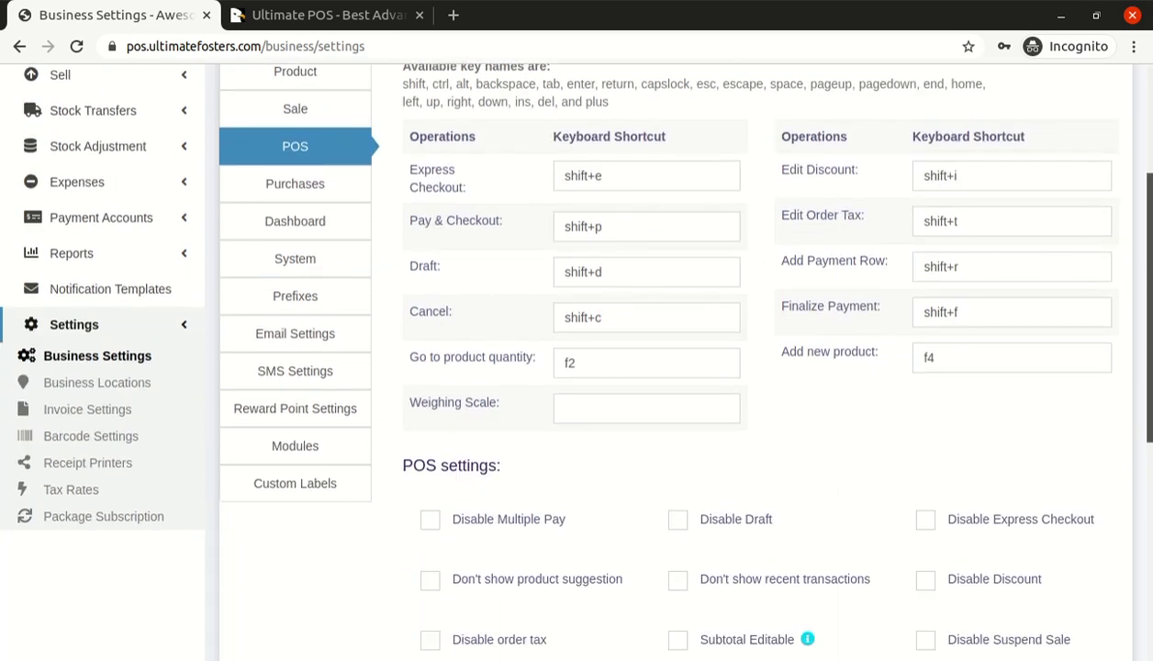
scroll(669, 367, down, 4)
scroll(668, 367, up, 8)
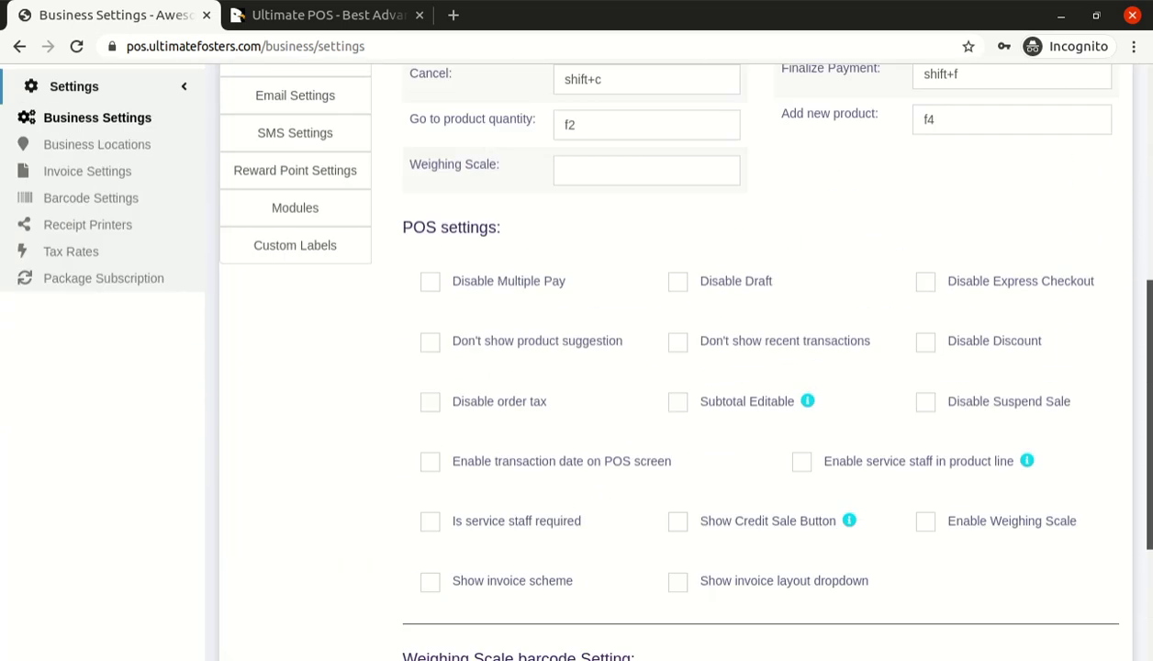
click(286, 323)
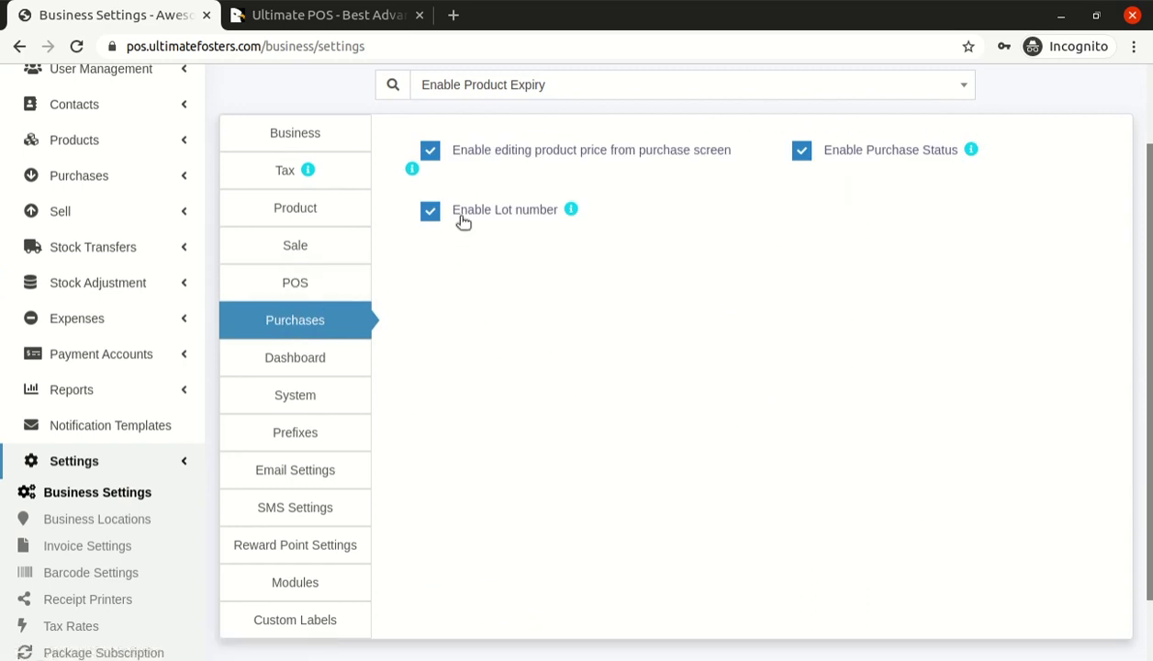
Step through Dashboard, System, Prefixes, Email, SMS, Reward Point and Modules settings to Custom Labels
scroll(477, 276, up, 2)
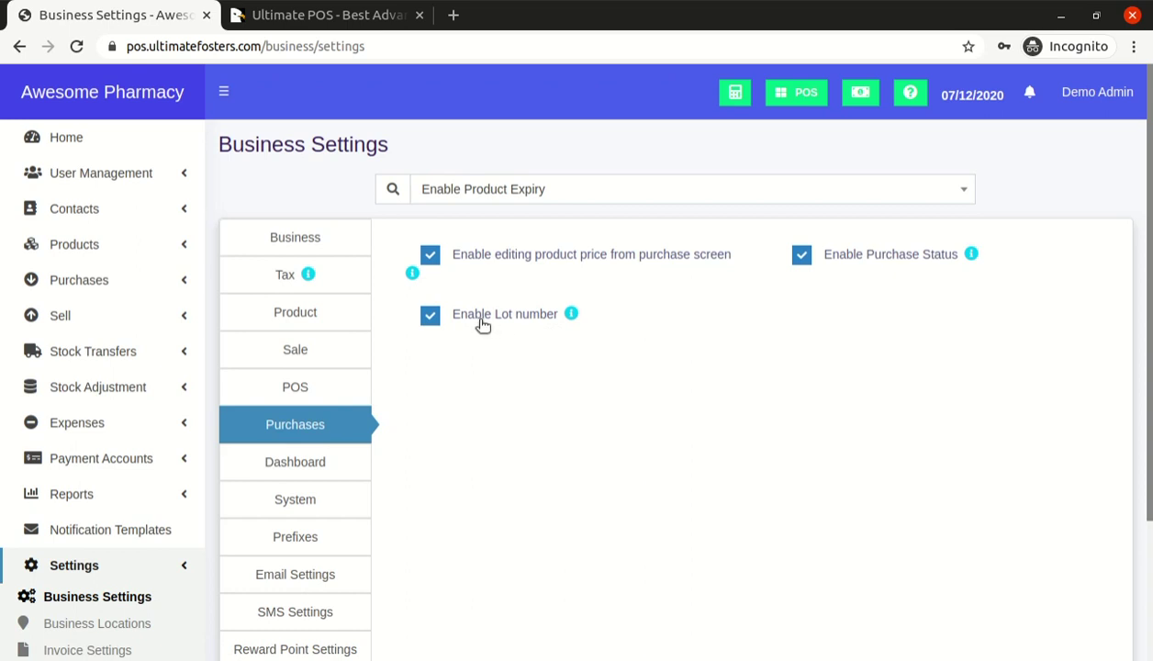
scroll(731, 332, down, 3)
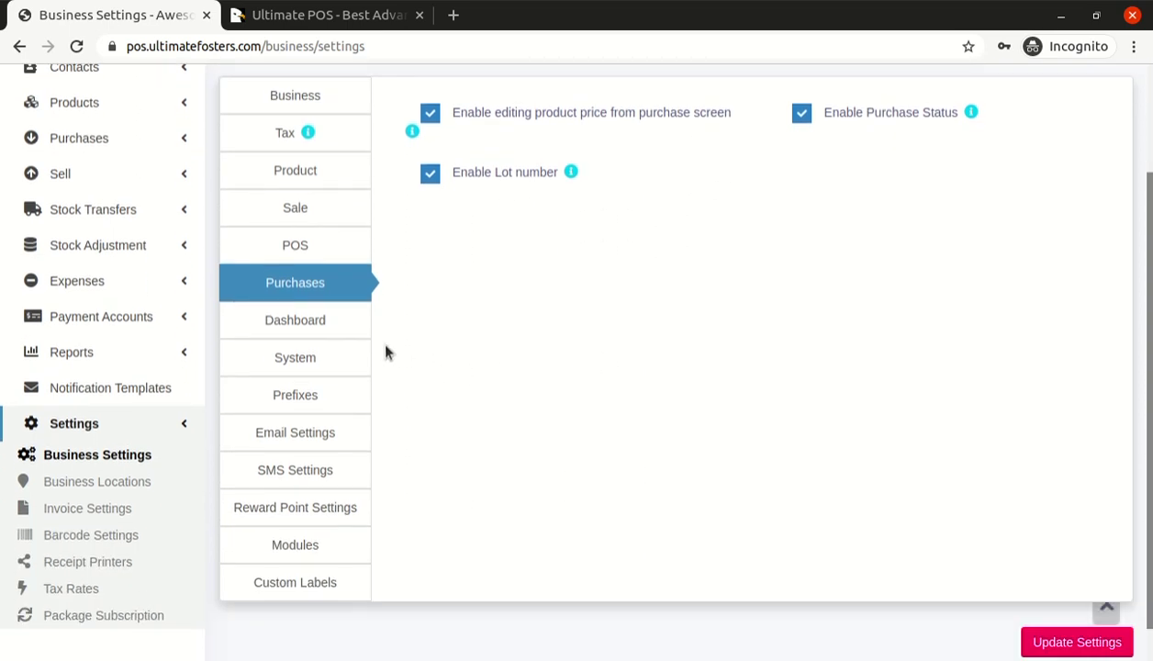
click(331, 335)
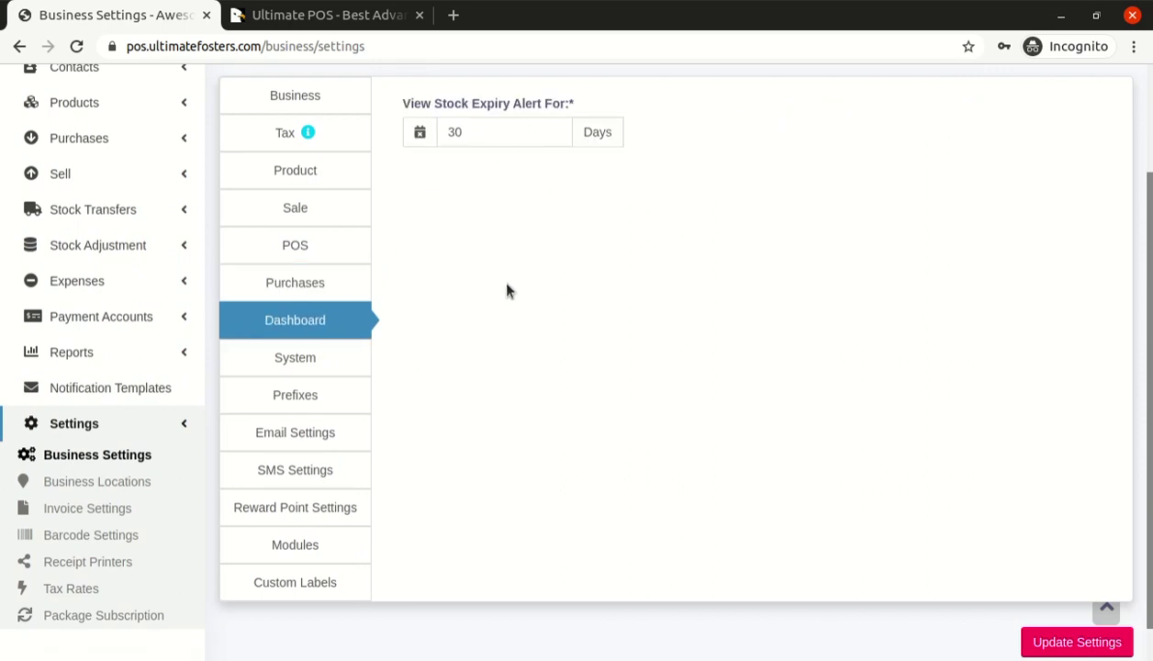
click(304, 358)
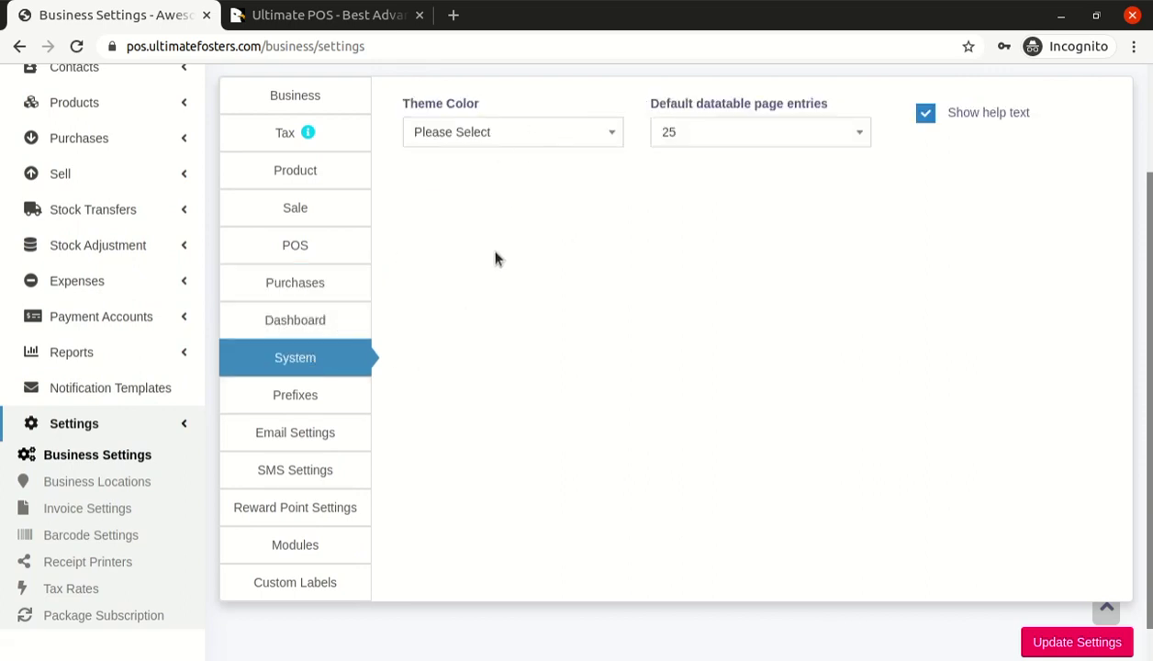
click(321, 400)
click(318, 441)
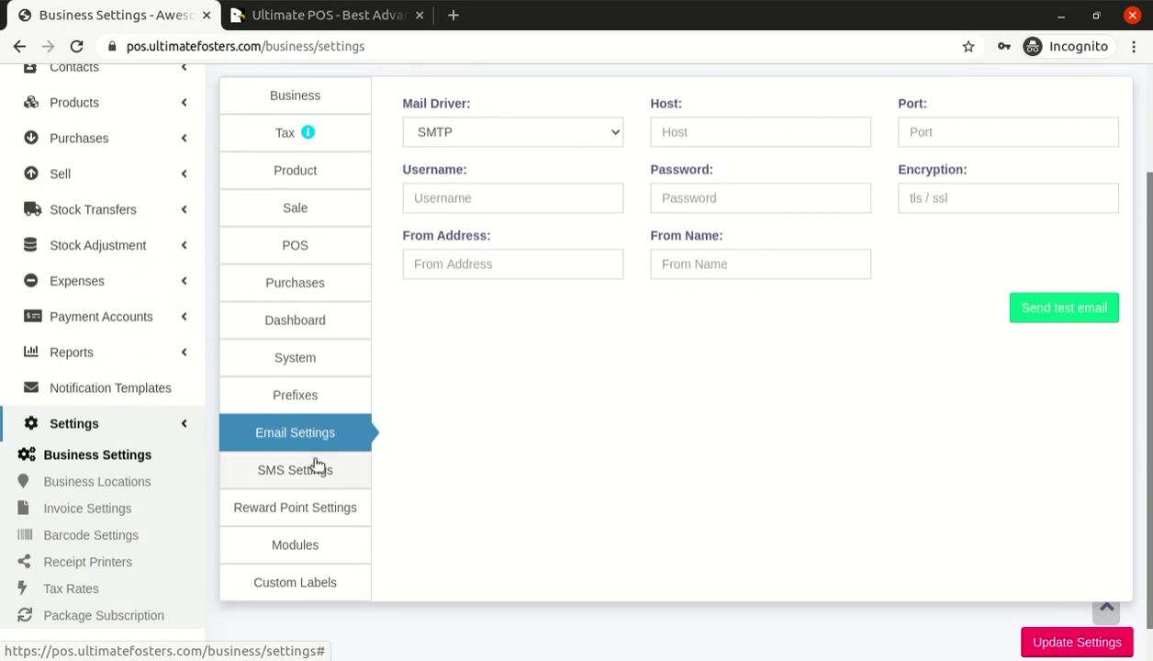
click(316, 473)
click(322, 510)
click(318, 545)
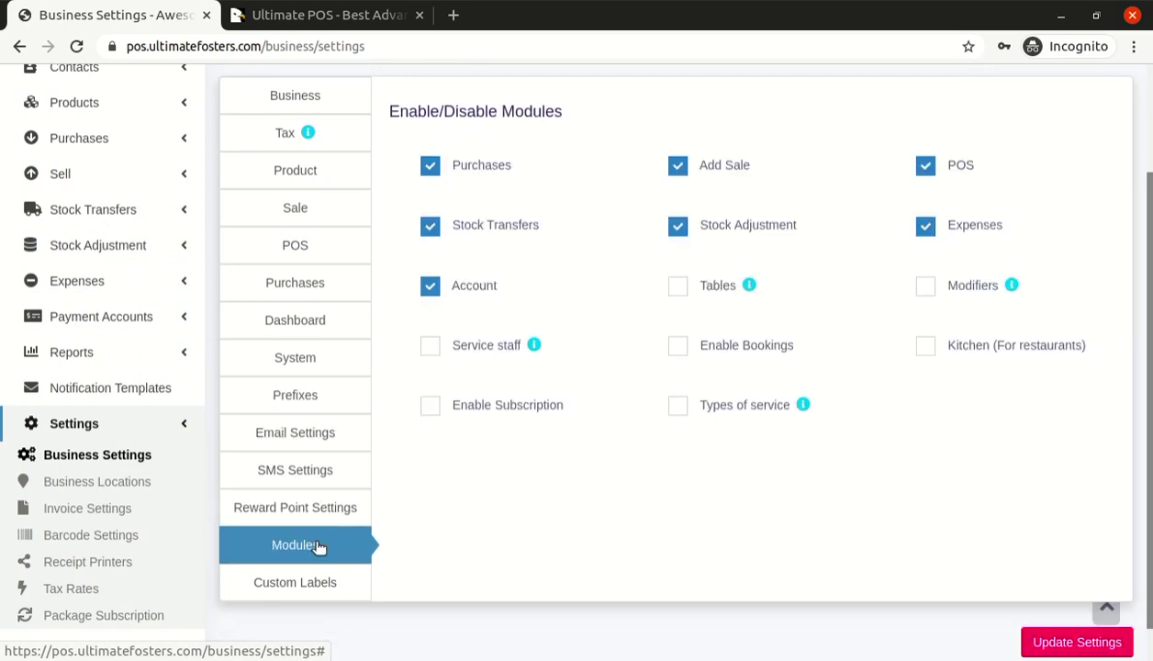
click(304, 579)
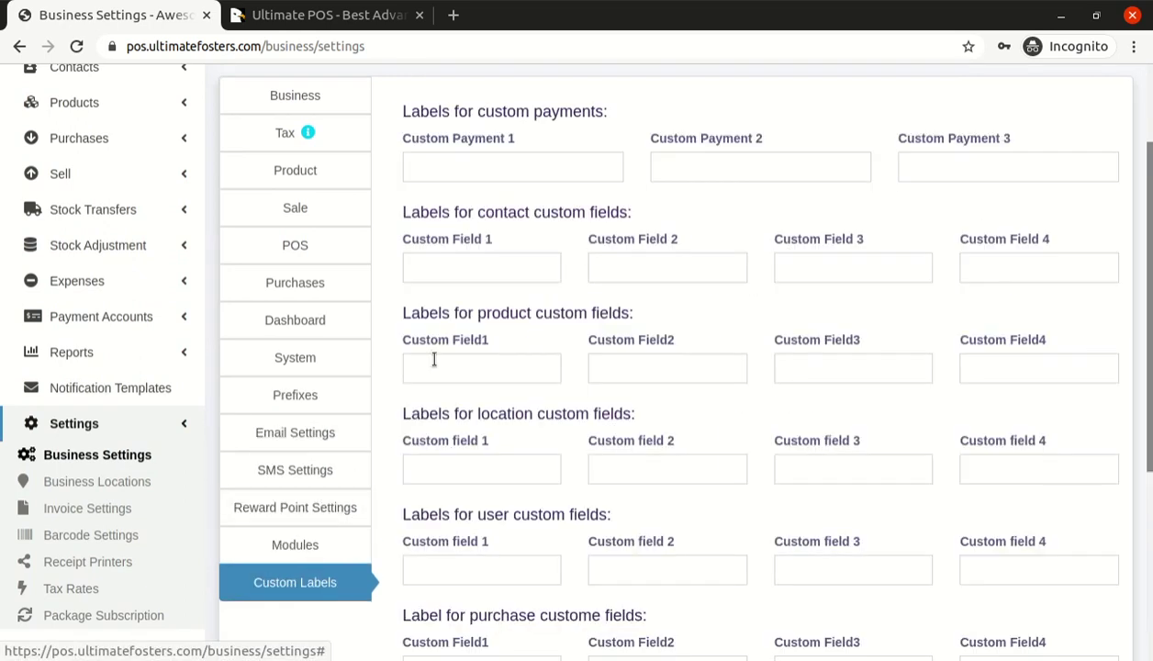
scroll(435, 360, down, 3)
scroll(435, 358, up, 4)
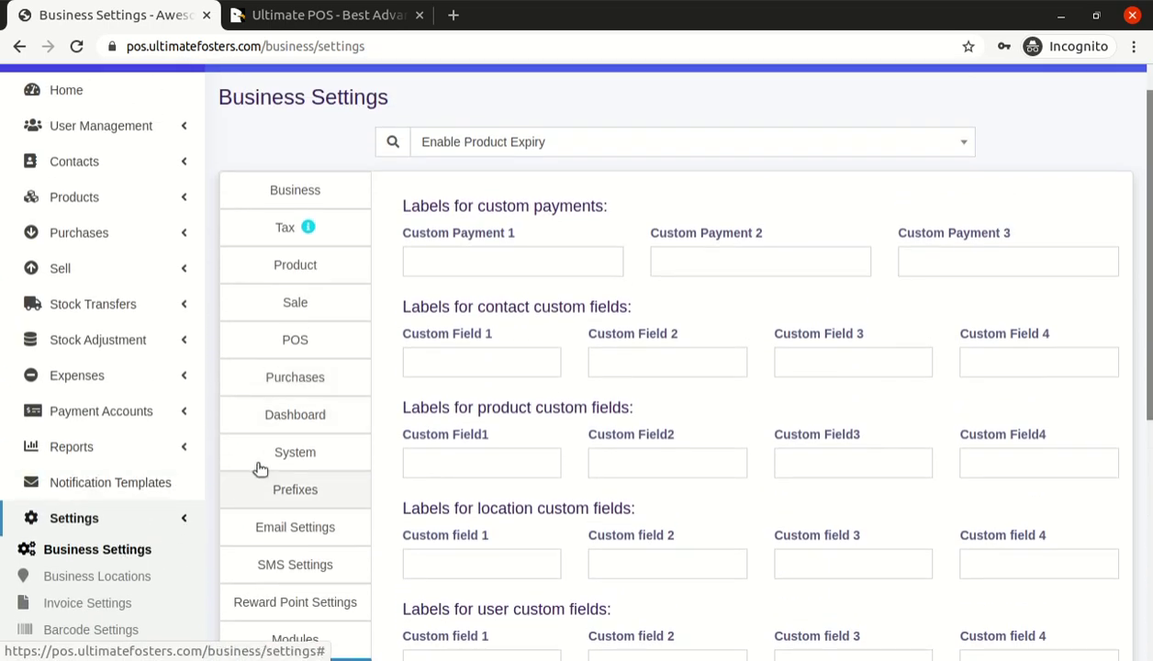
click(139, 548)
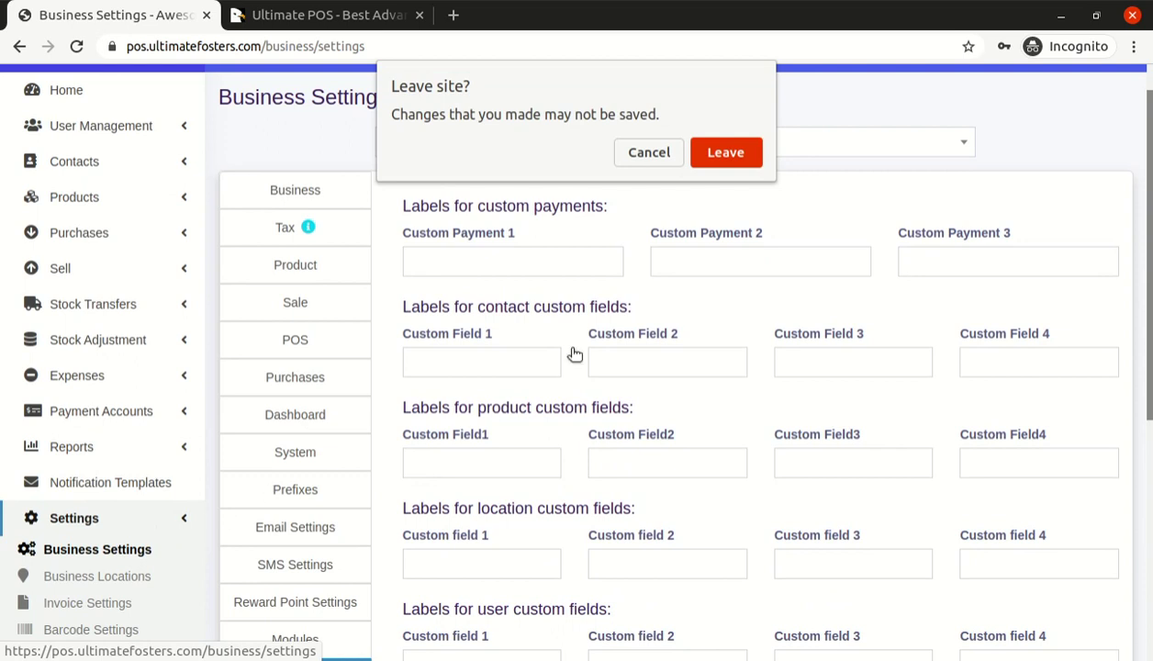
click(650, 154)
click(285, 189)
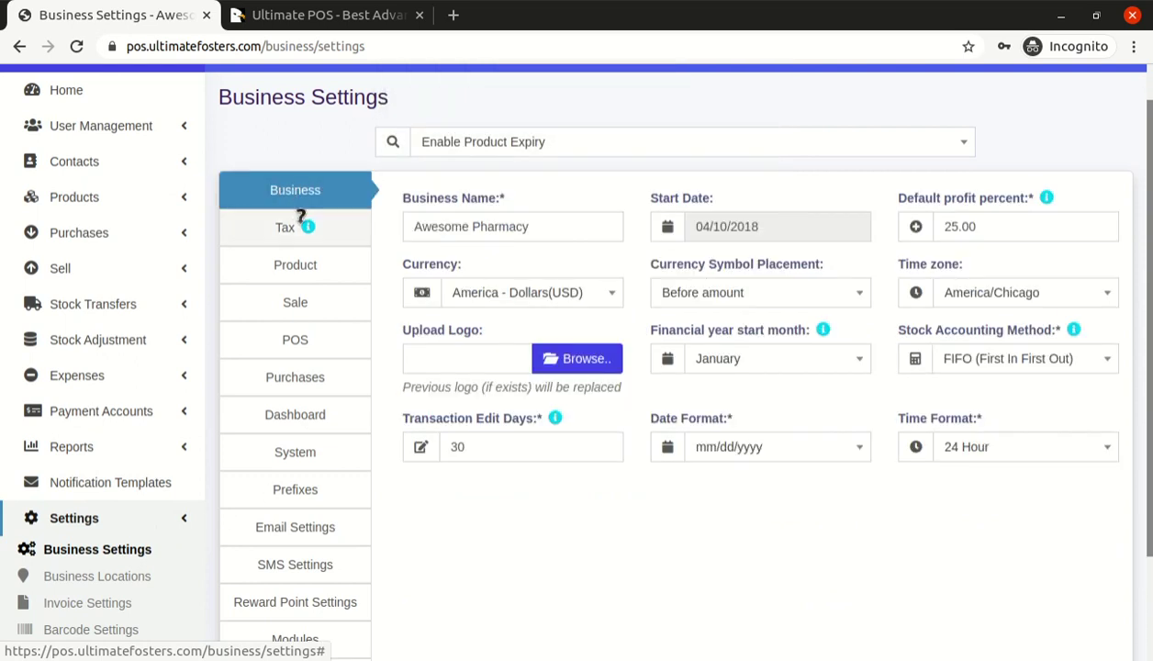
click(306, 267)
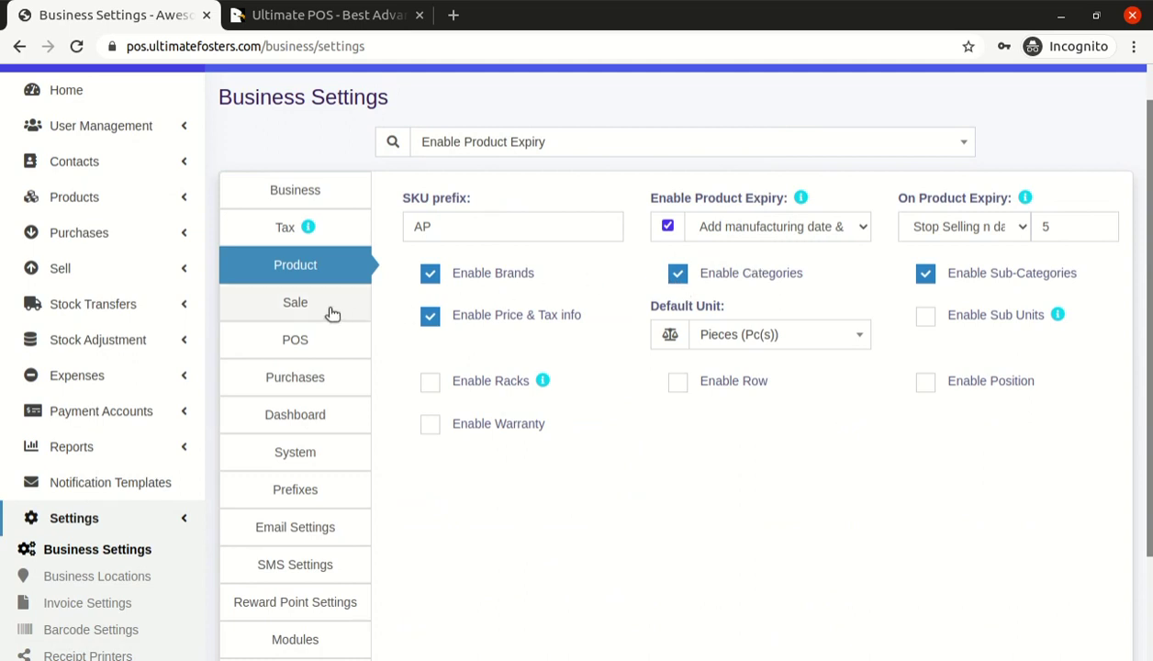
click(307, 380)
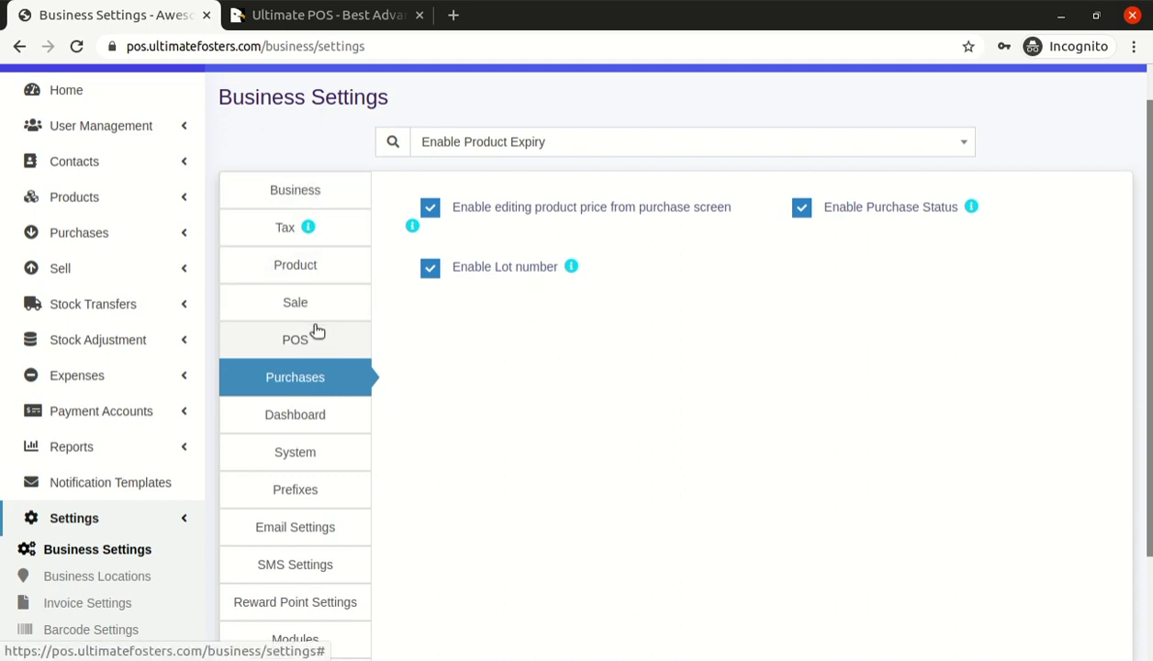
click(291, 194)
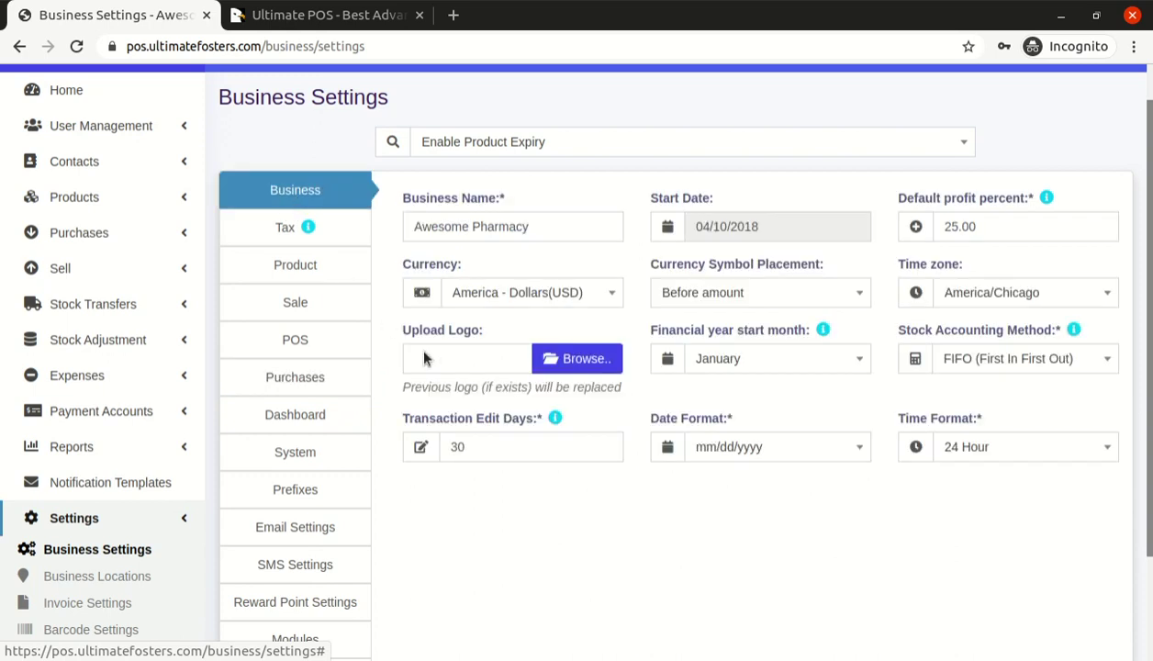
click(955, 361)
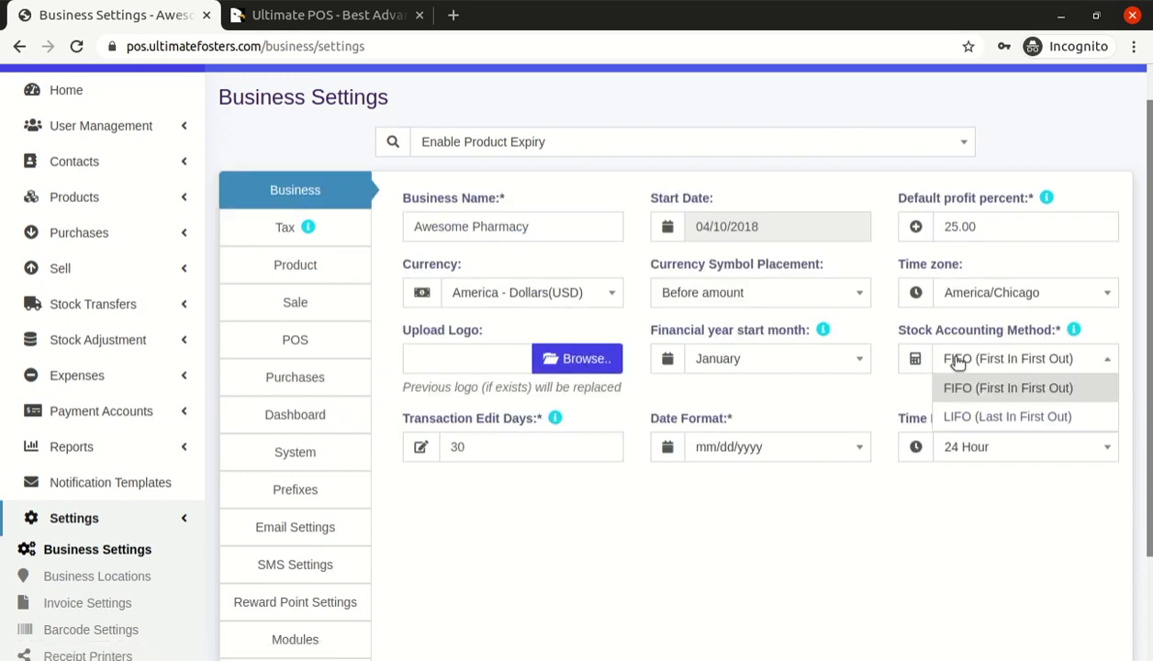
click(958, 363)
click(958, 363)
click(957, 362)
click(957, 363)
click(958, 363)
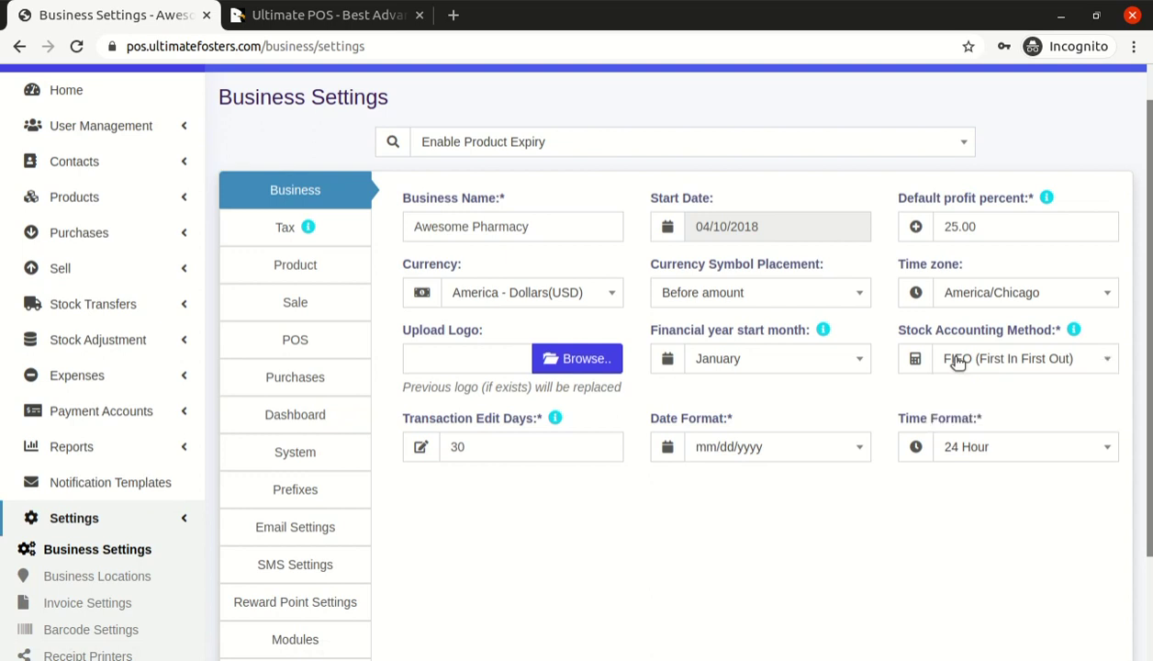
scroll(587, 439, down, 2)
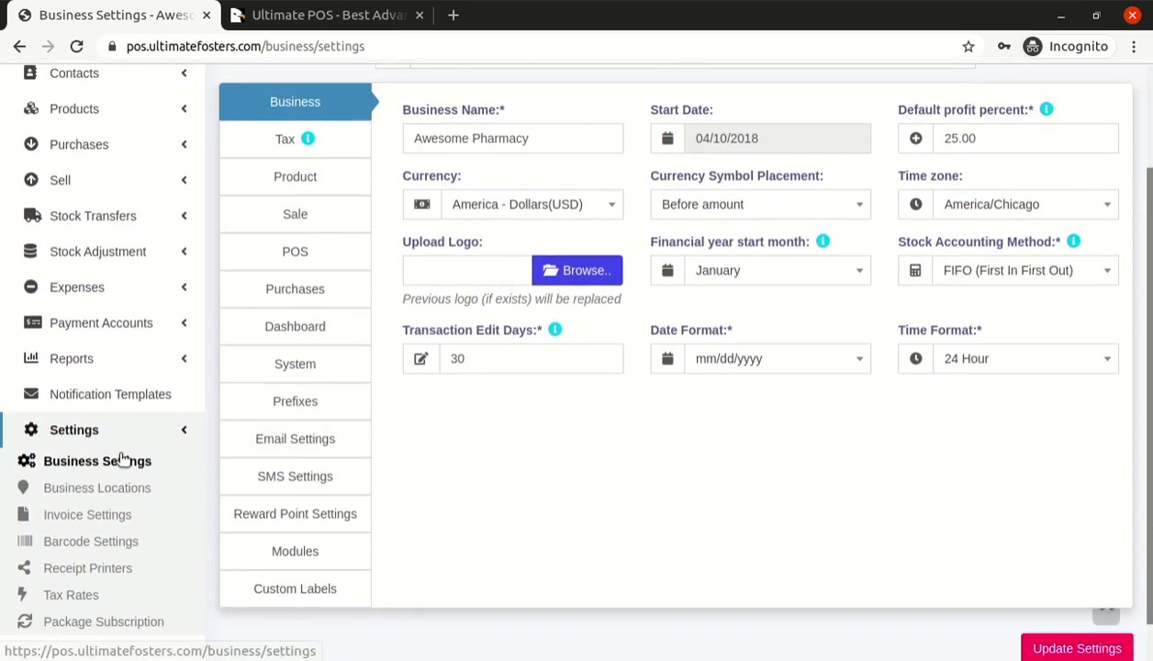
click(79, 488)
Leave settings and fill a new location: name 'TESt location', plus city, zip, state, country and mobile
click(704, 186)
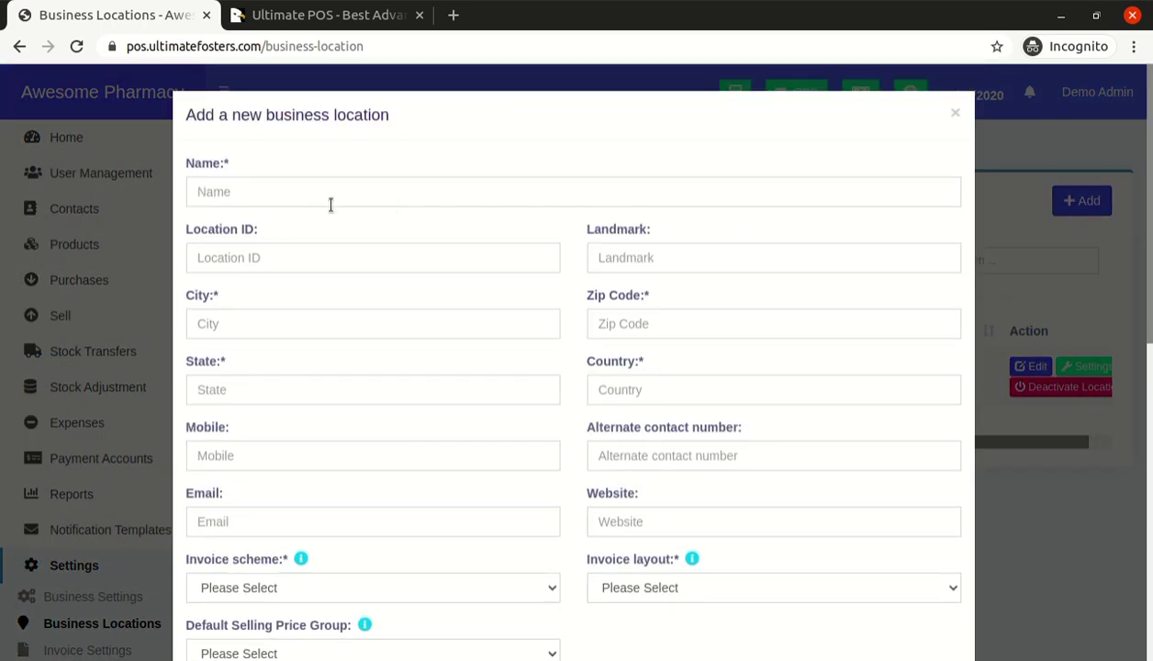
click(306, 195)
text(TE)
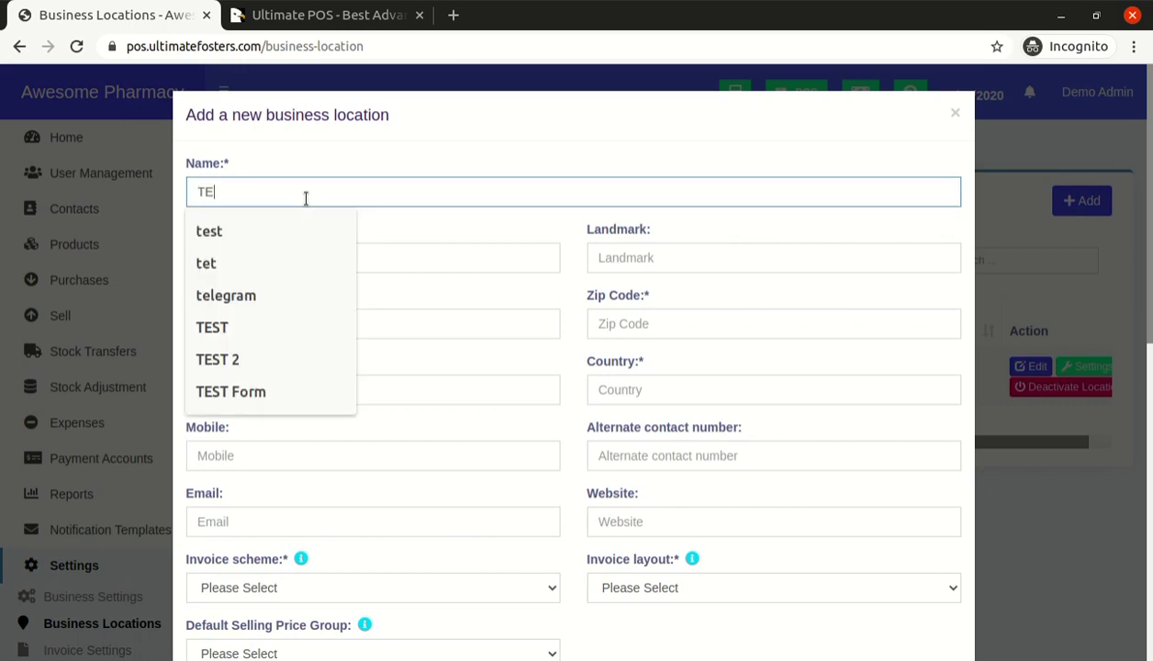
text(St location)
key(Tab)
key(Tab)
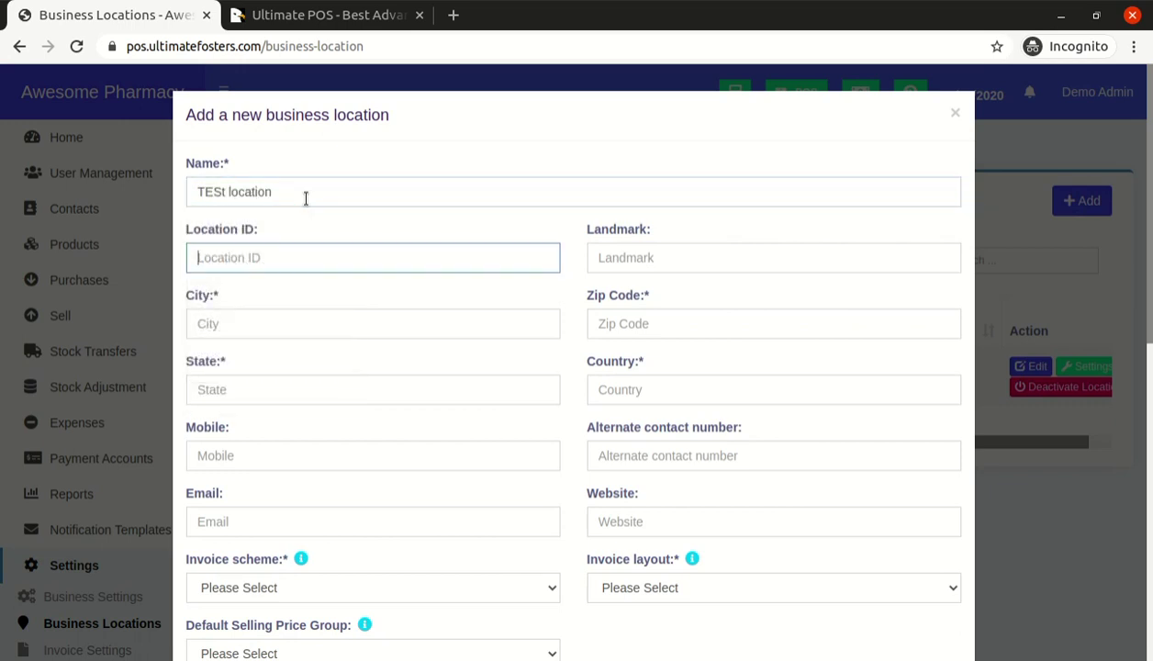
key(Tab)
text(city)
key(Tab)
text(zip)
key(Tab)
text(state)
key(Tab)
text(cou)
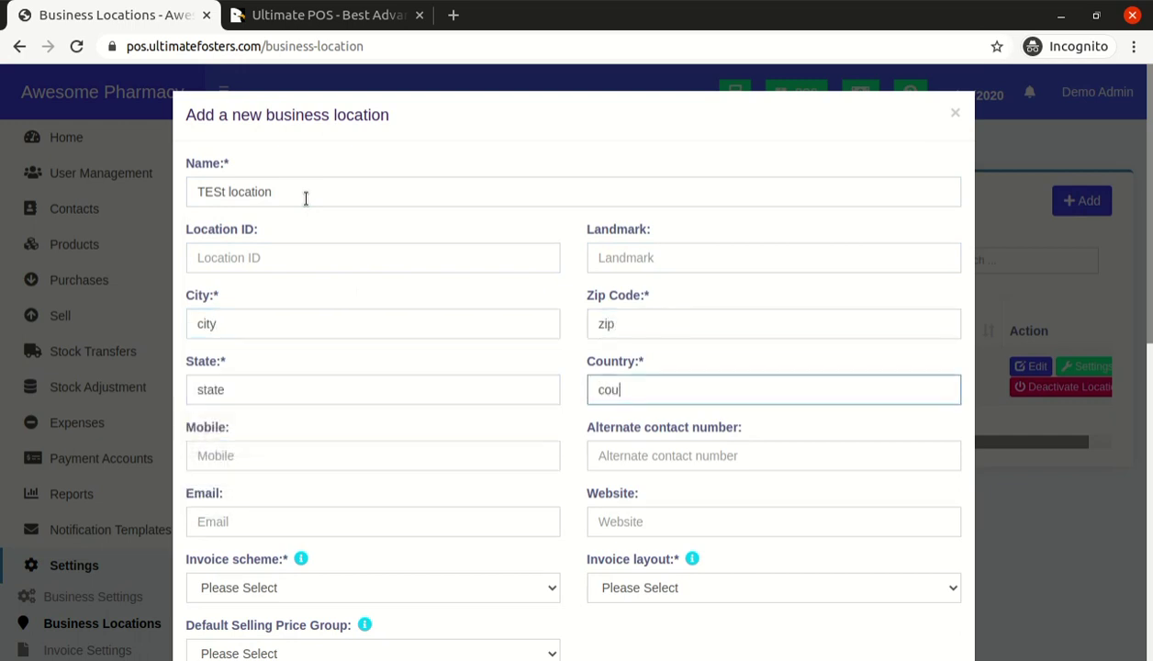
key(Tab)
text(mo)
key(Tab)
key(Tab)
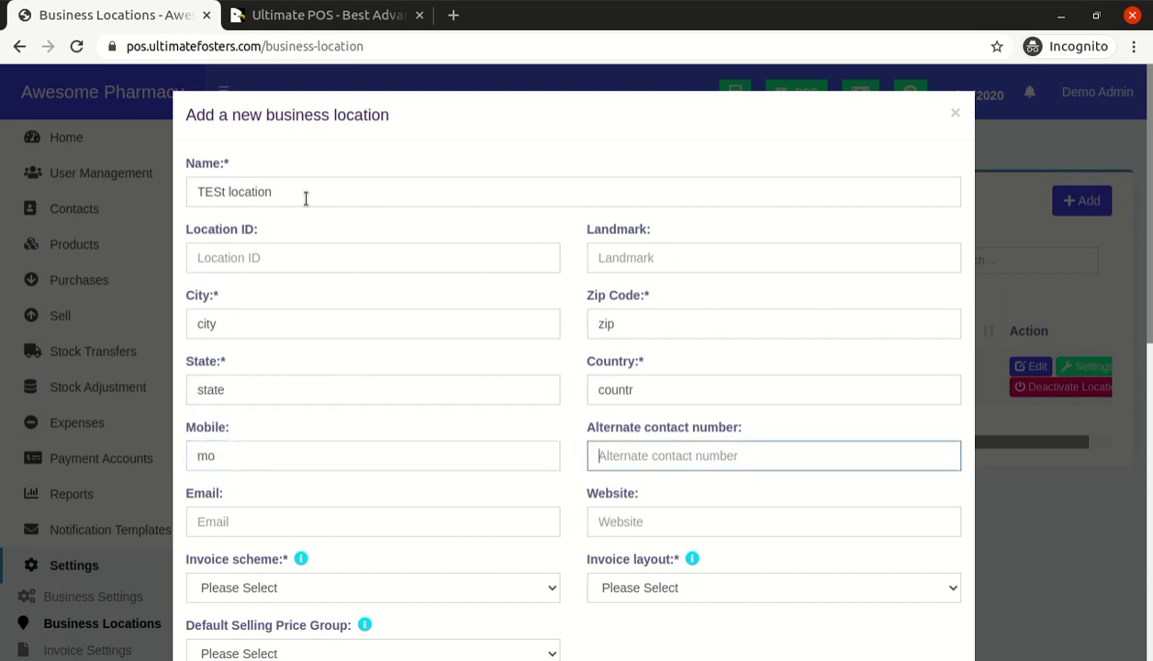
key(Tab)
Set invoice scheme and invoice layout to Default and price group to Default Selling Price
scroll(306, 198, down, 2)
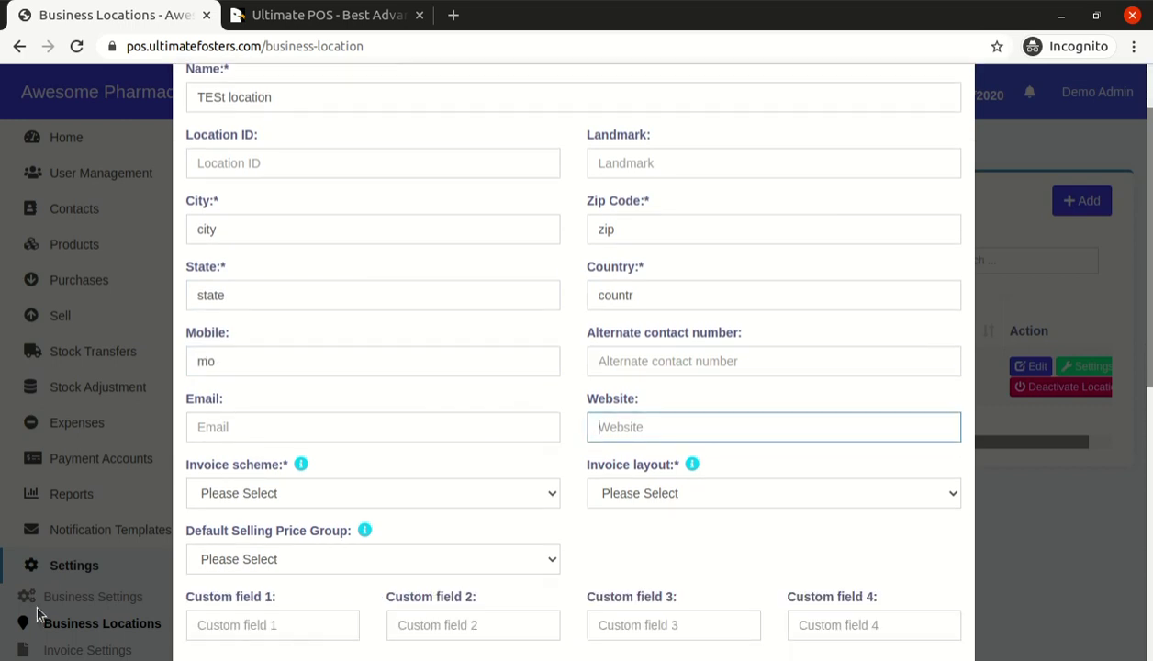
scroll(314, 318, down, 3)
click(301, 259)
click(298, 296)
click(595, 258)
click(624, 294)
click(318, 326)
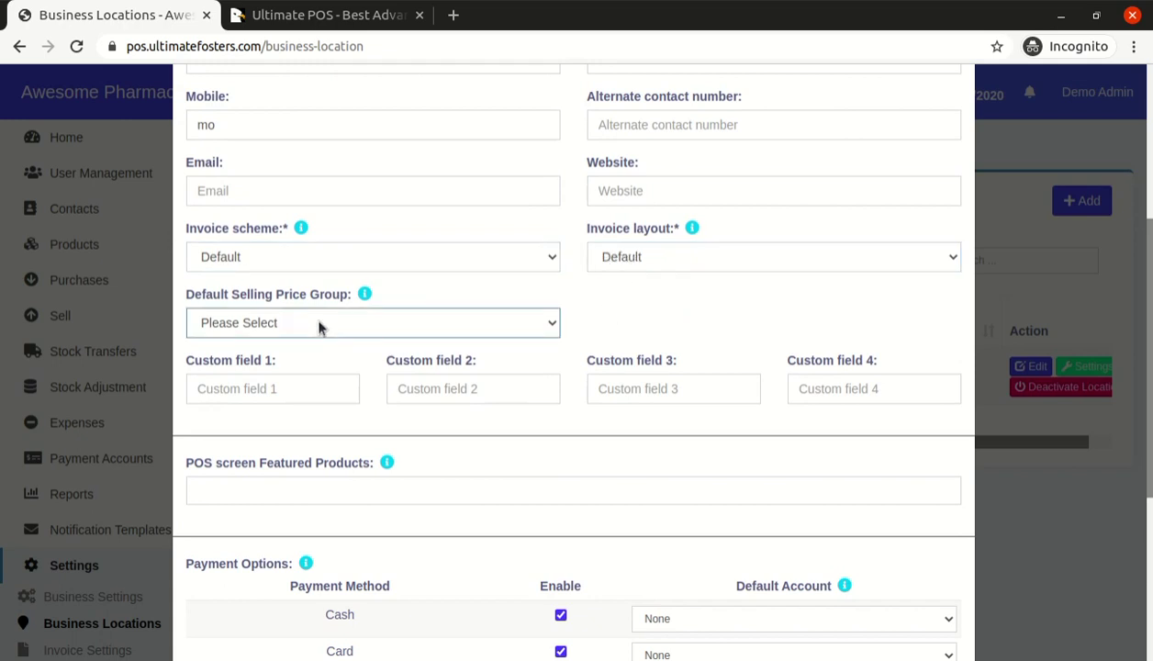
click(299, 356)
Disable Custom Payments 1, 2 and 3 and check the cash payment default account
scroll(292, 445, down, 3)
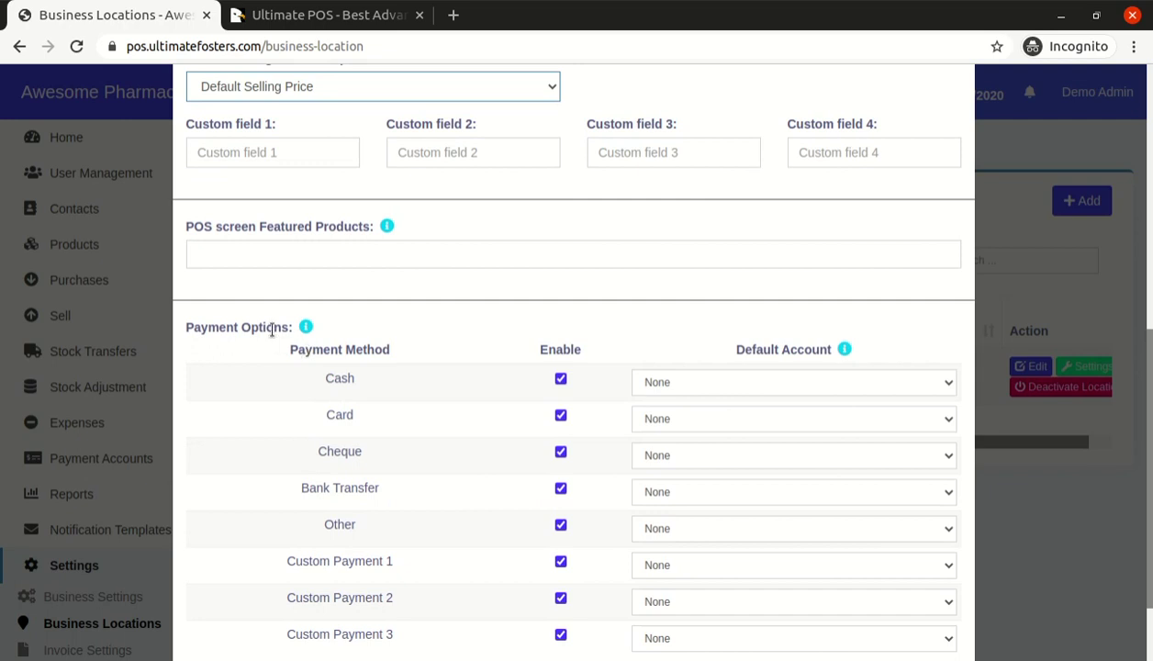
scroll(340, 246, up, 5)
scroll(340, 248, down, 7)
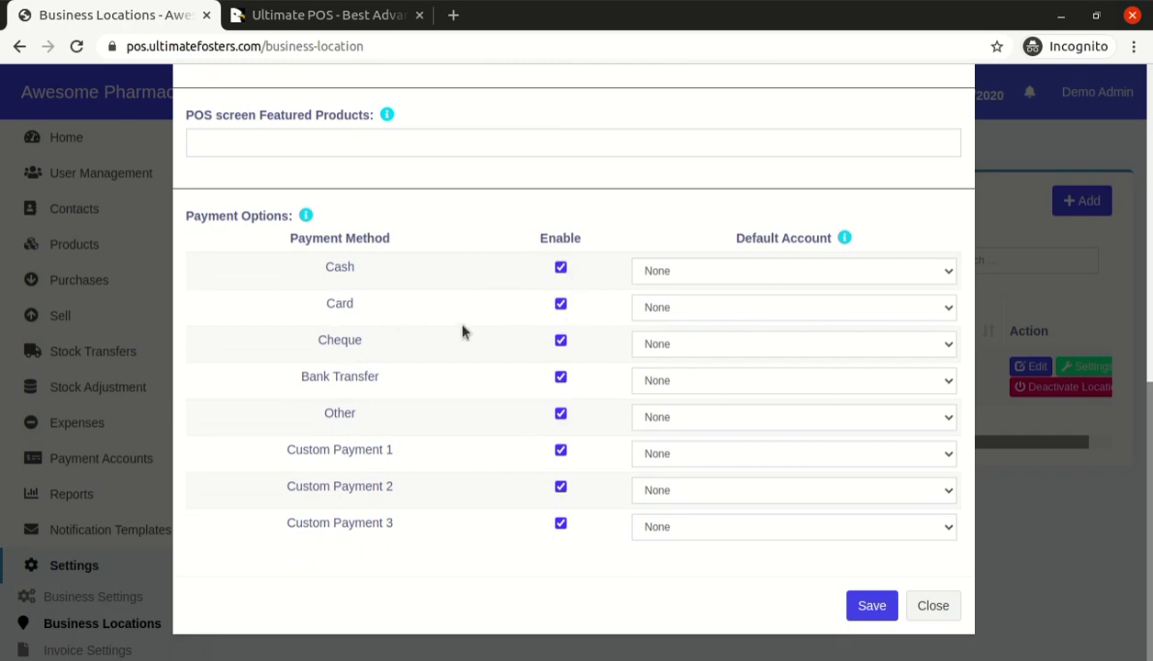
click(561, 525)
click(560, 488)
click(561, 451)
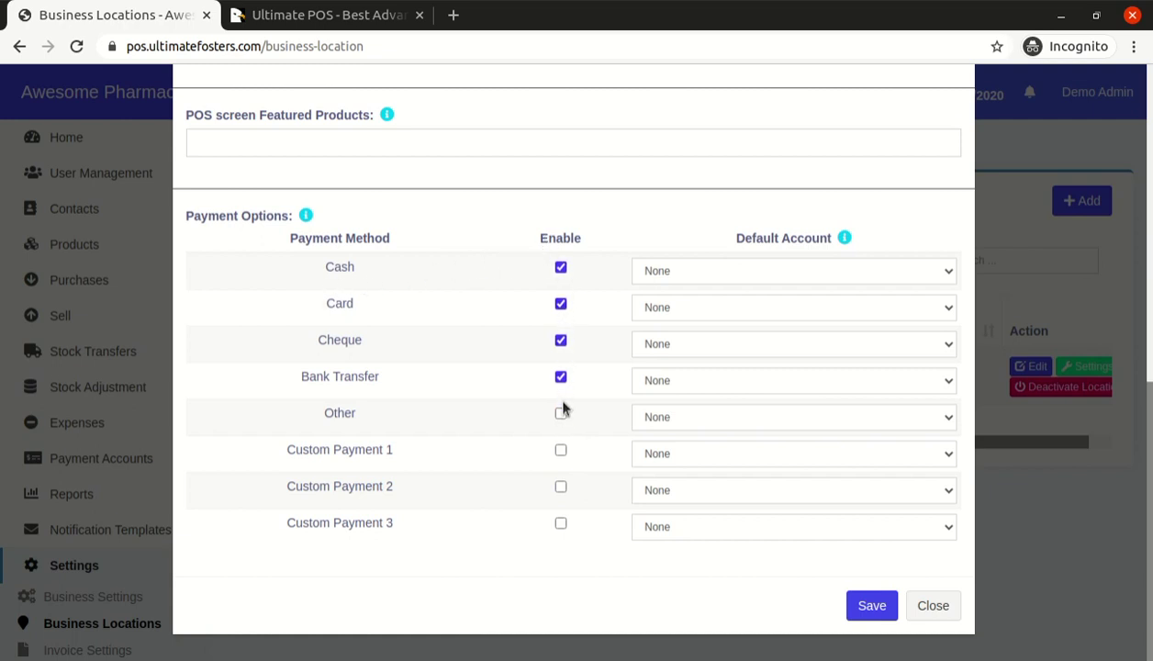
click(658, 277)
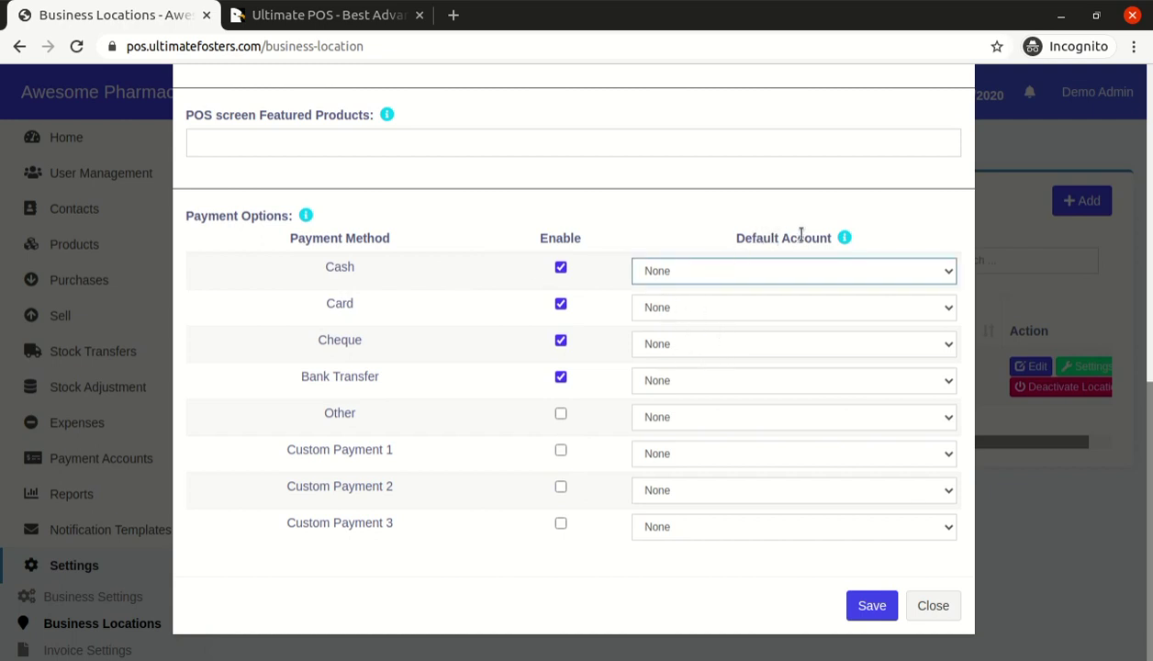
Close the location form without saving, back to the Business Locations list
scroll(643, 271, up, 2)
scroll(330, 356, down, 2)
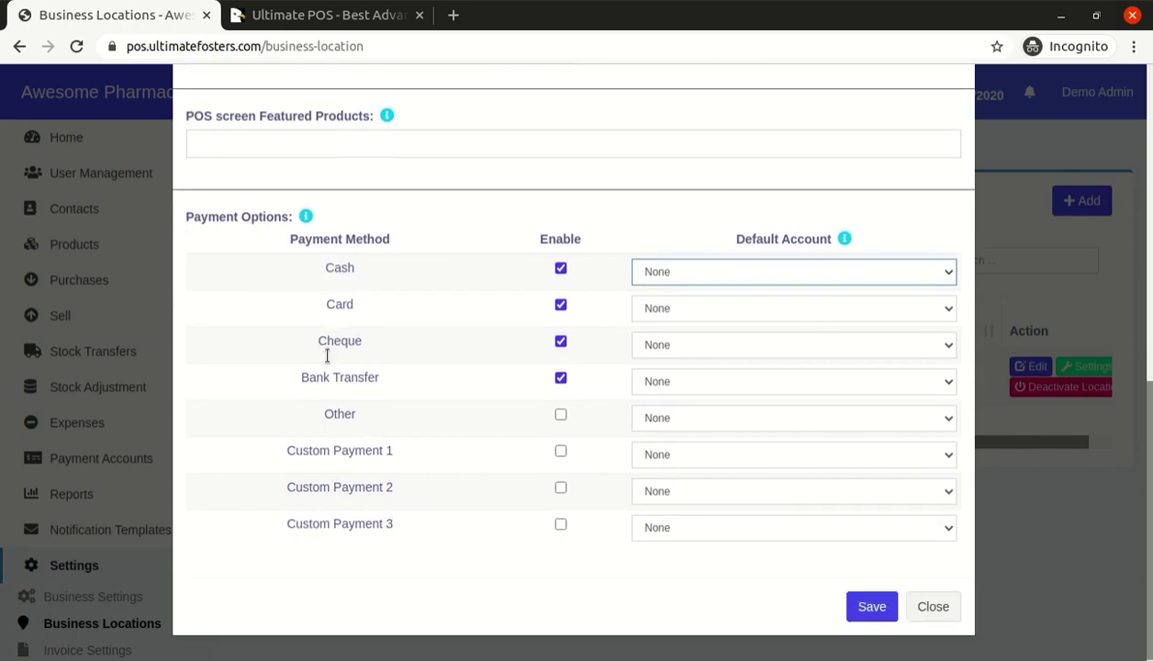
click(931, 604)
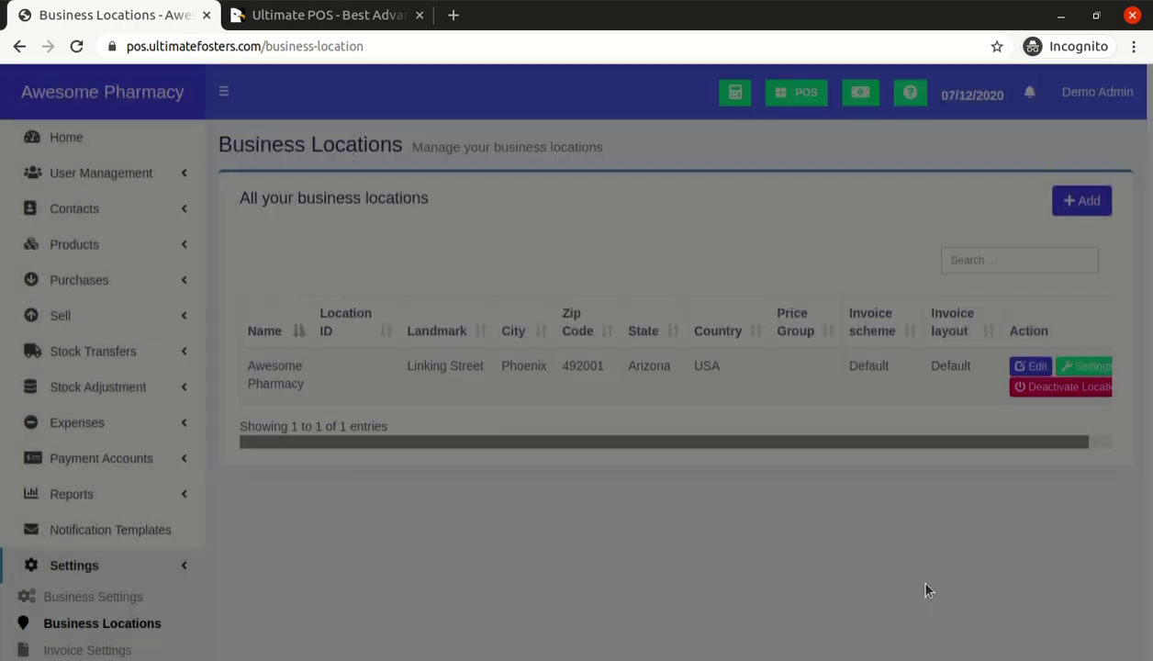
scroll(818, 334, down, 2)
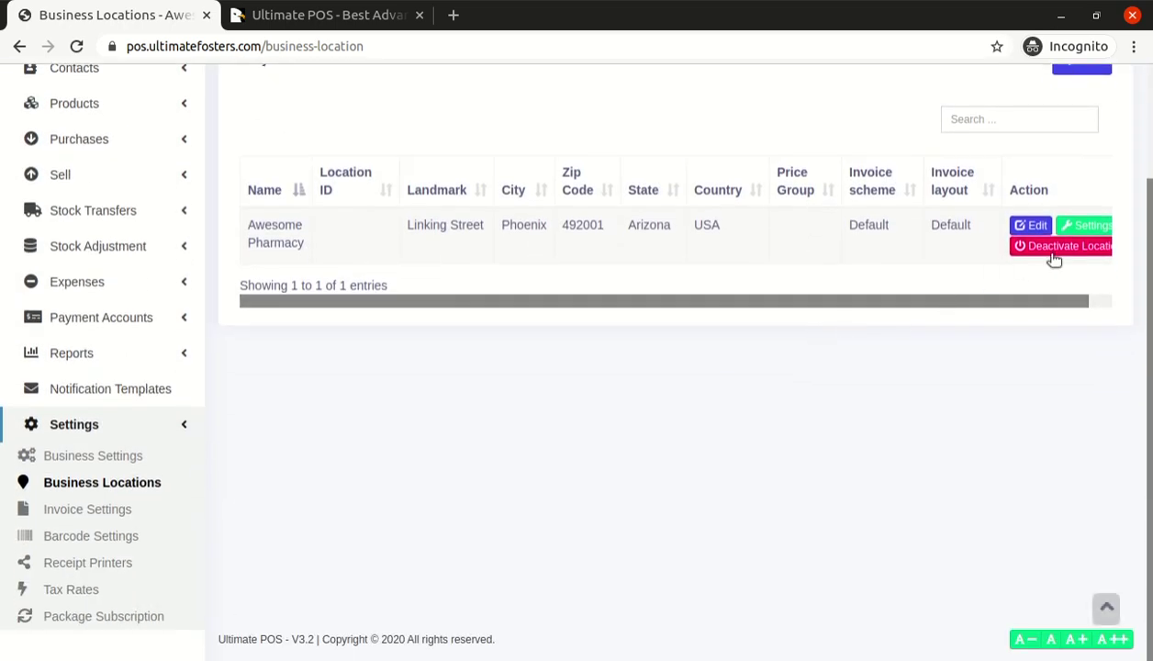
scroll(724, 311, up, 2)
scroll(724, 311, down, 2)
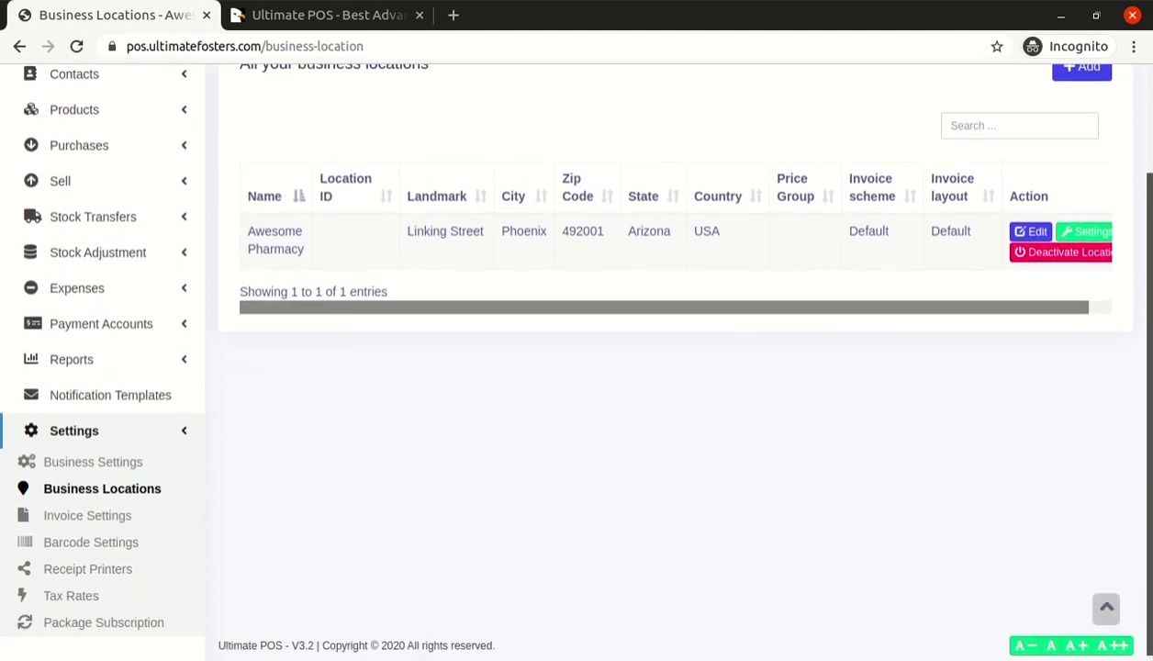
On the invoice settings page, start a new invoice scheme using the plain XXXX numbering format
click(109, 512)
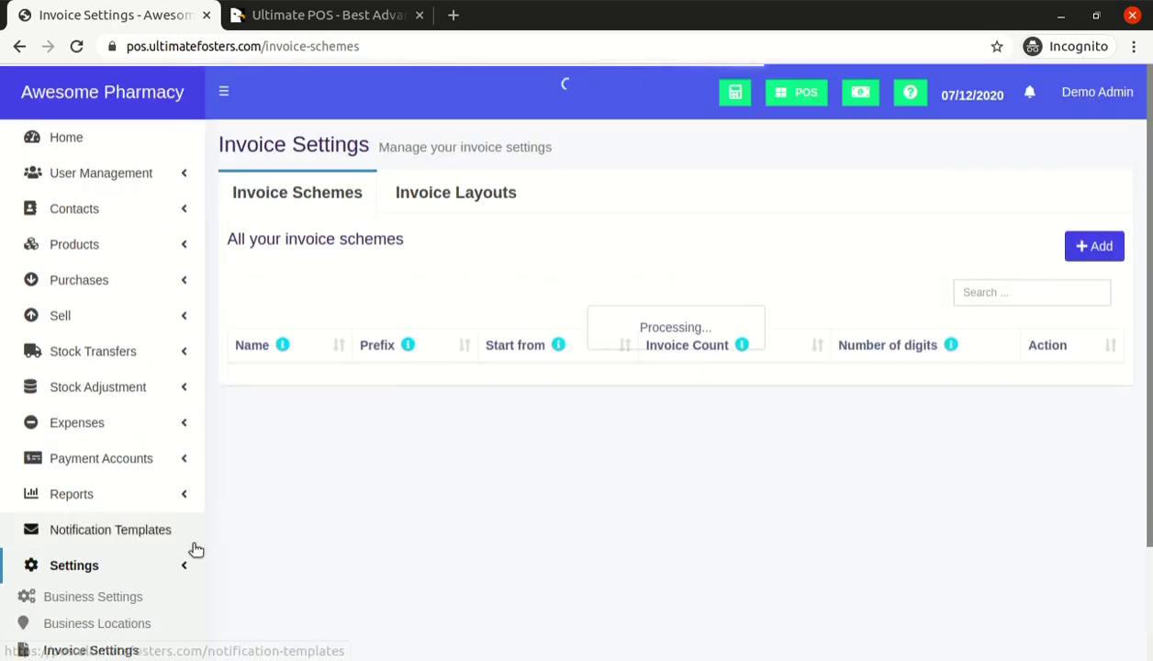
scroll(188, 558, down, 3)
scroll(334, 417, up, 3)
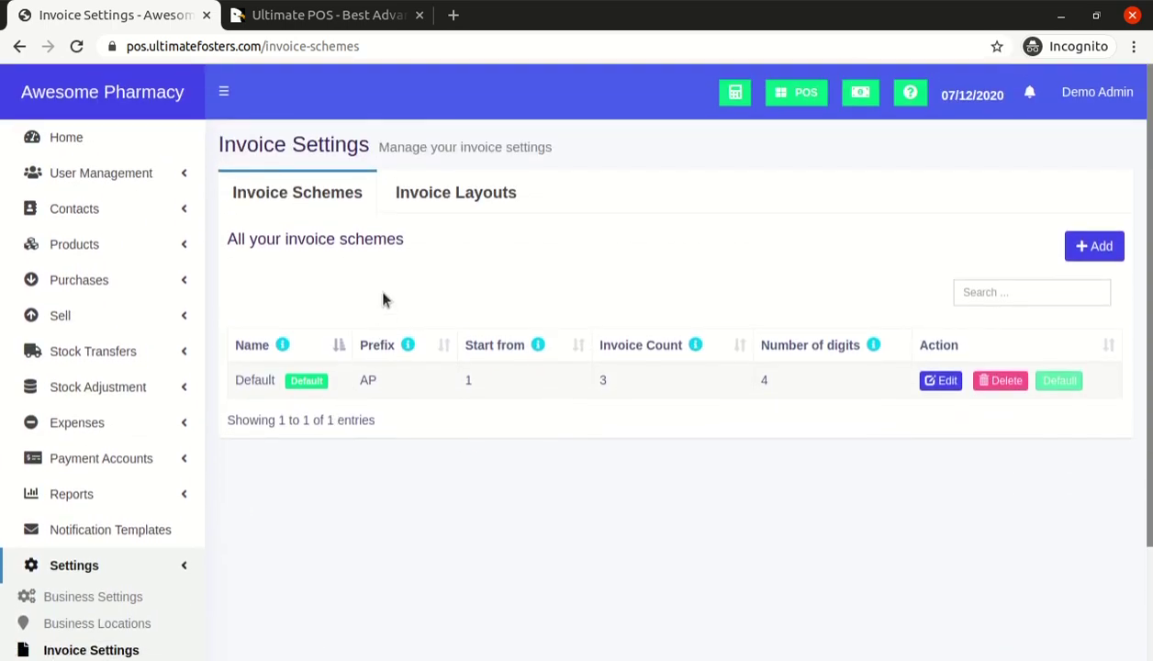
click(1094, 246)
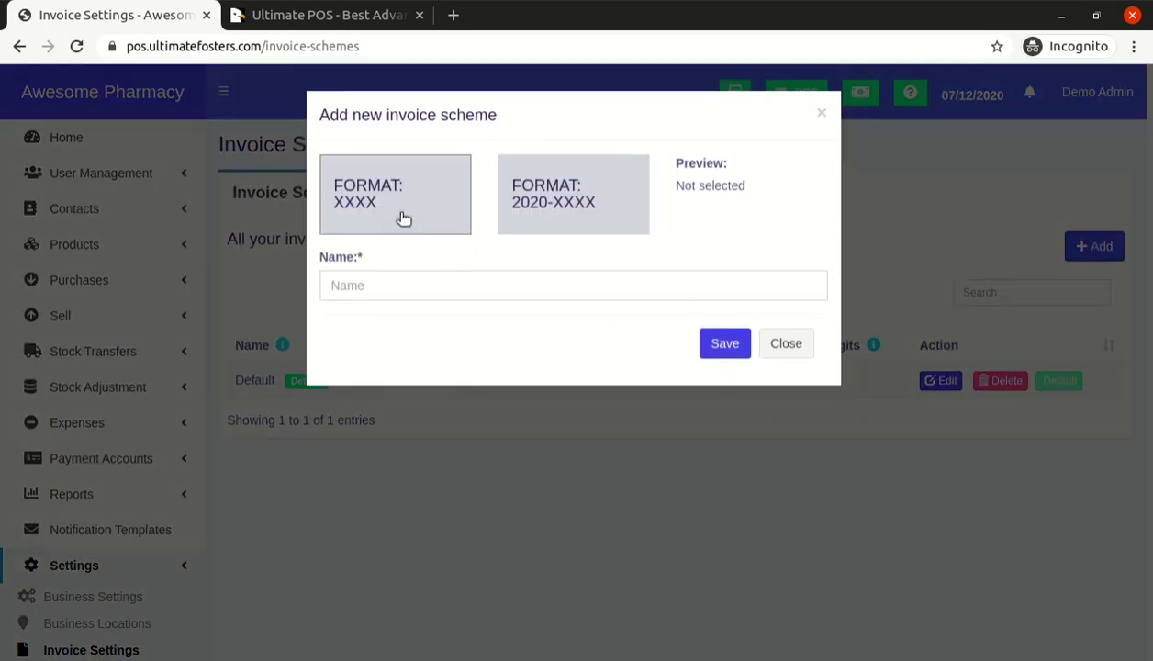
click(397, 211)
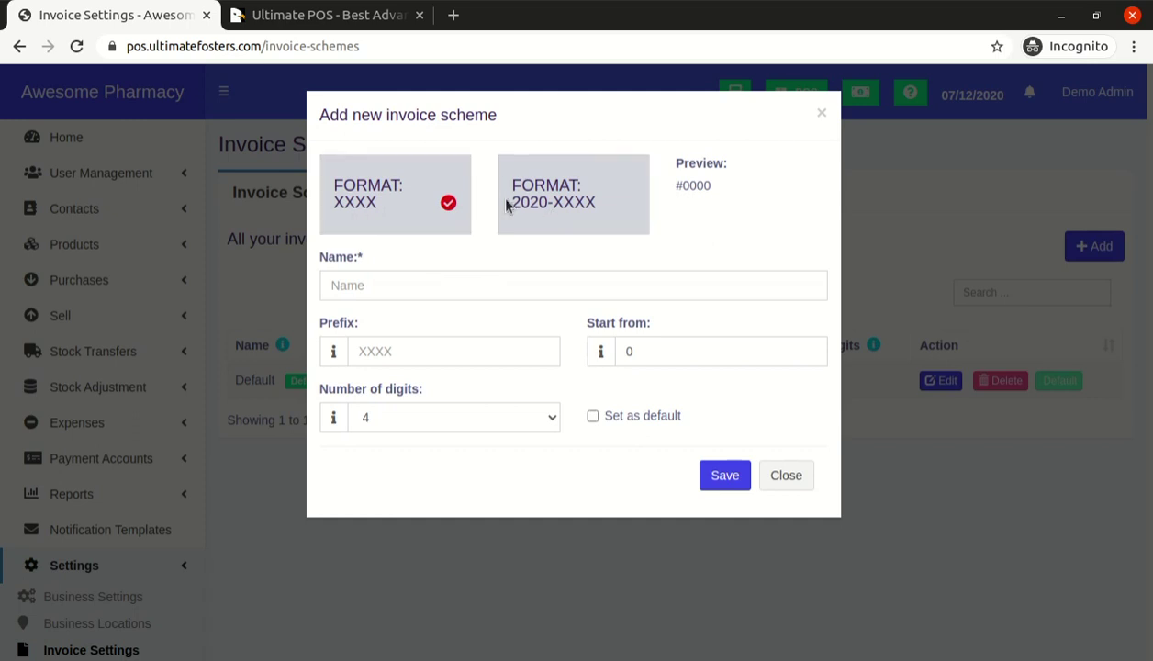
click(578, 197)
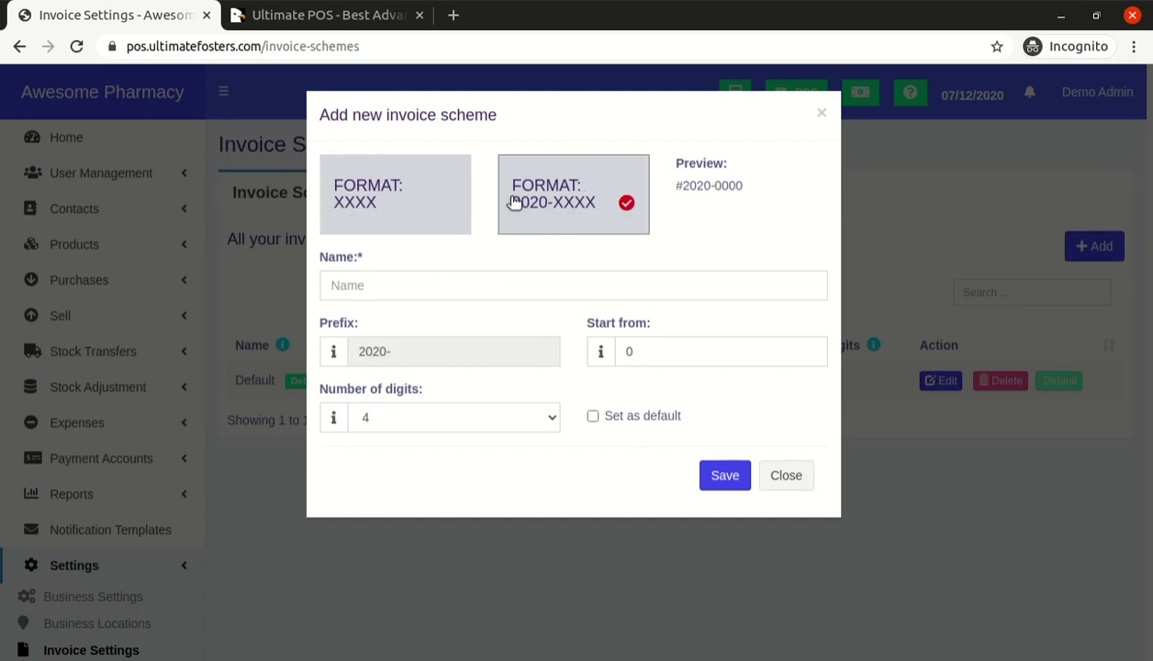
click(428, 215)
triple_click(688, 185)
double_click(696, 188)
click(541, 219)
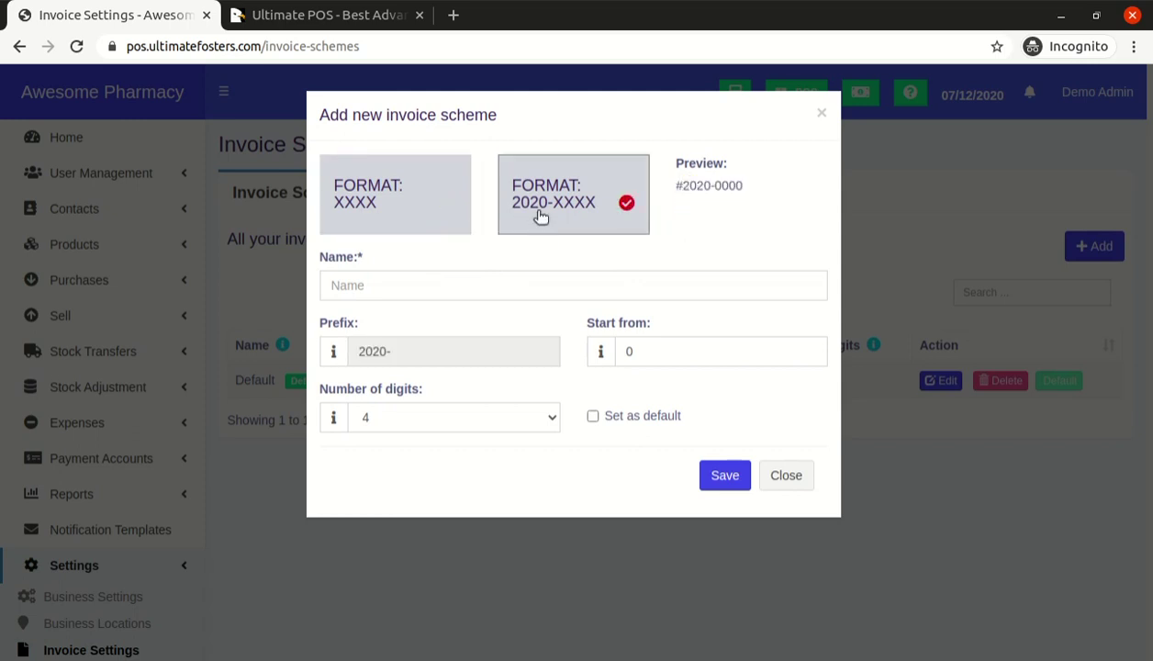
double_click(696, 186)
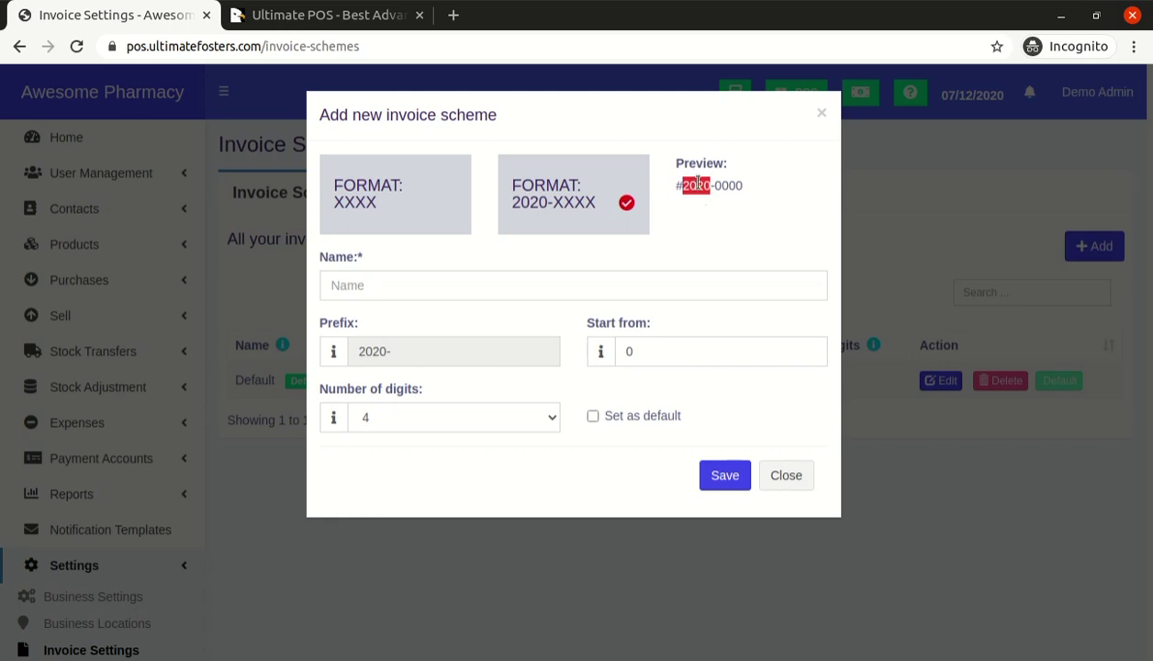
click(398, 217)
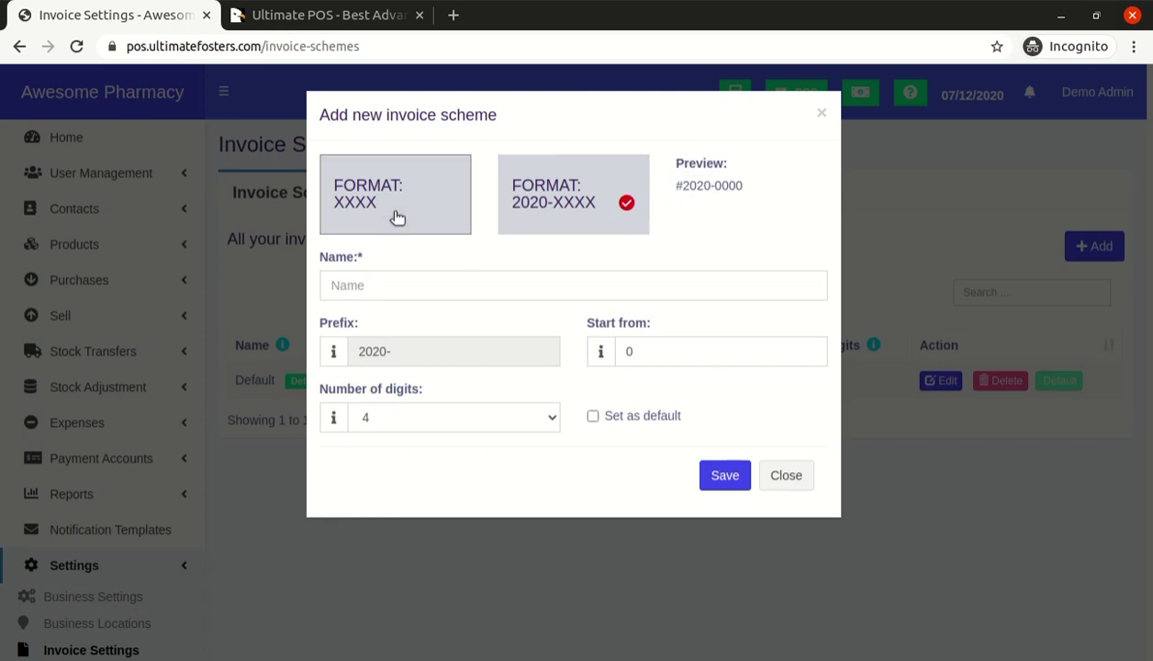
Name the scheme 'TEST schem' and give it the prefix TEST
click(398, 288)
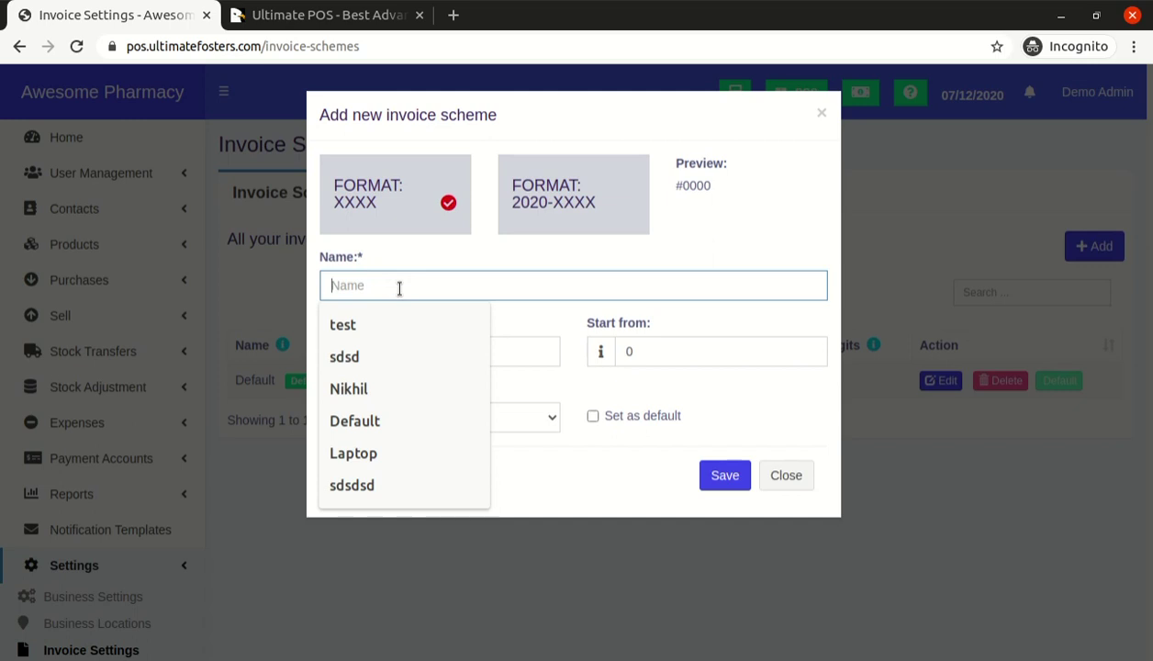
text(TEST )
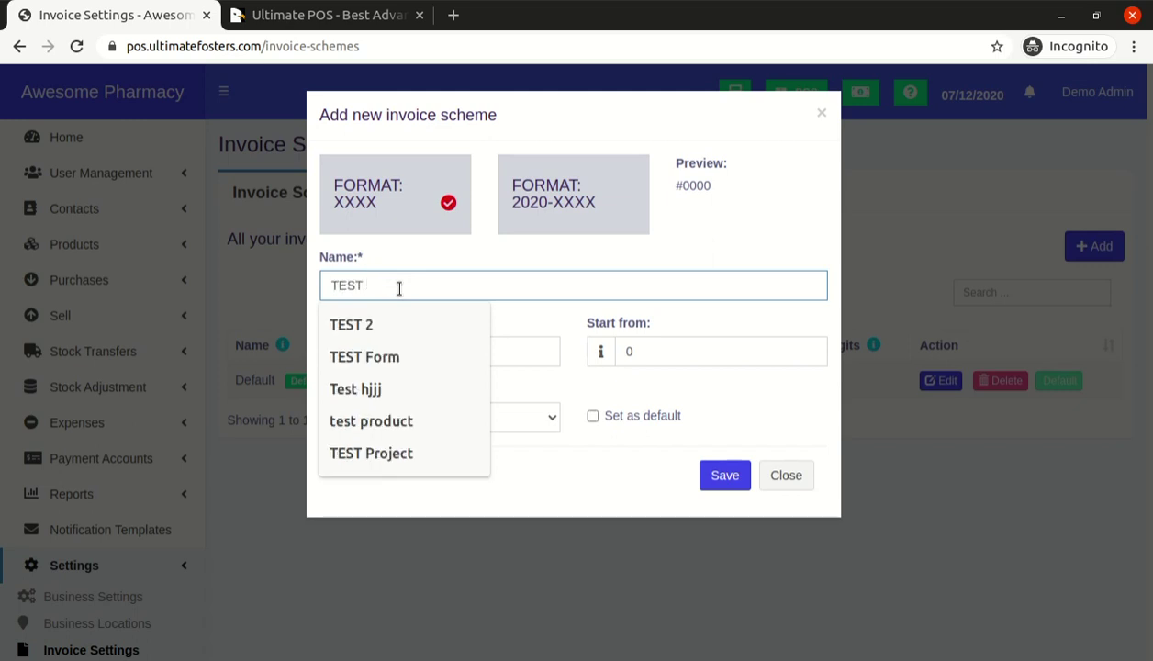
text(schem)
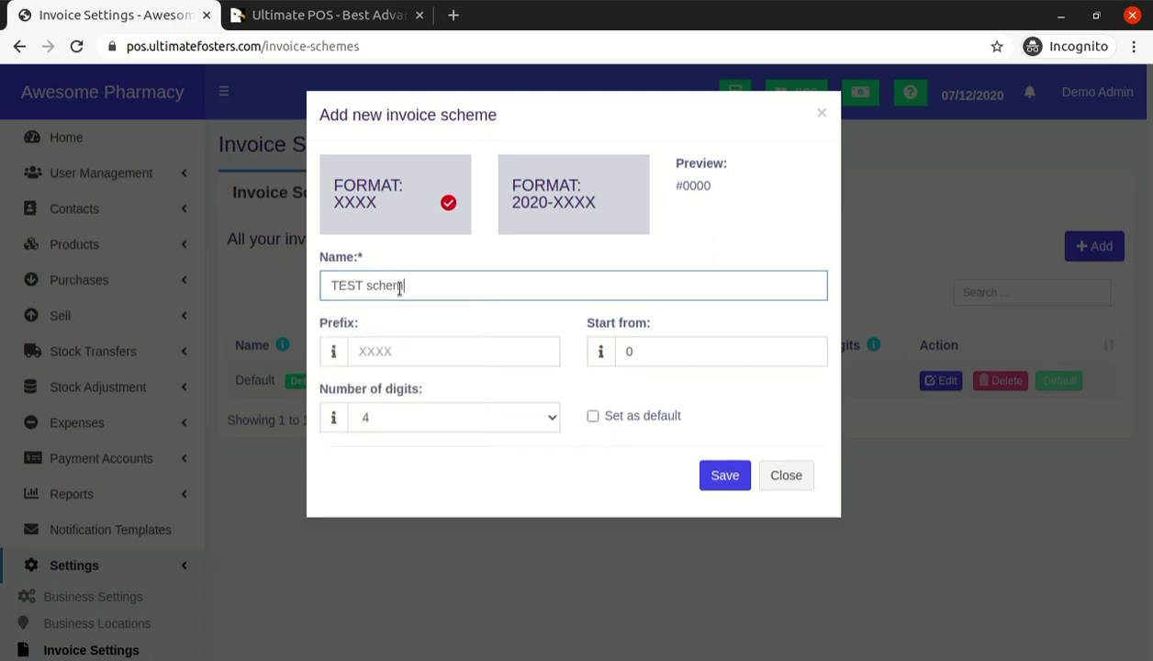
key(Tab)
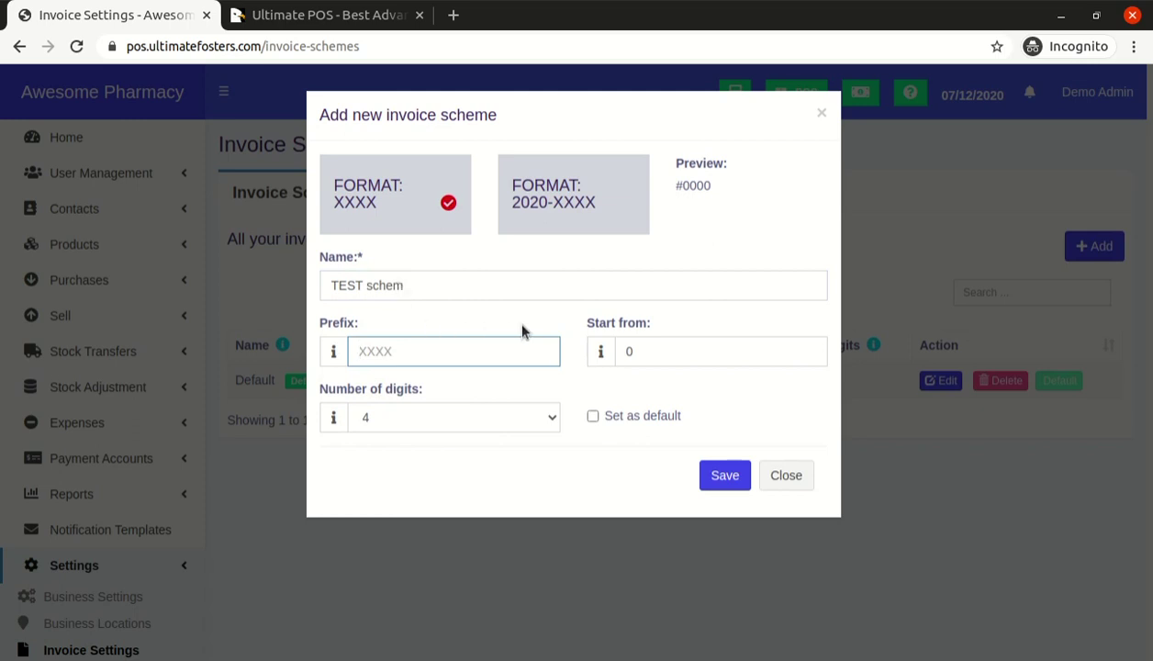
text(TEST)
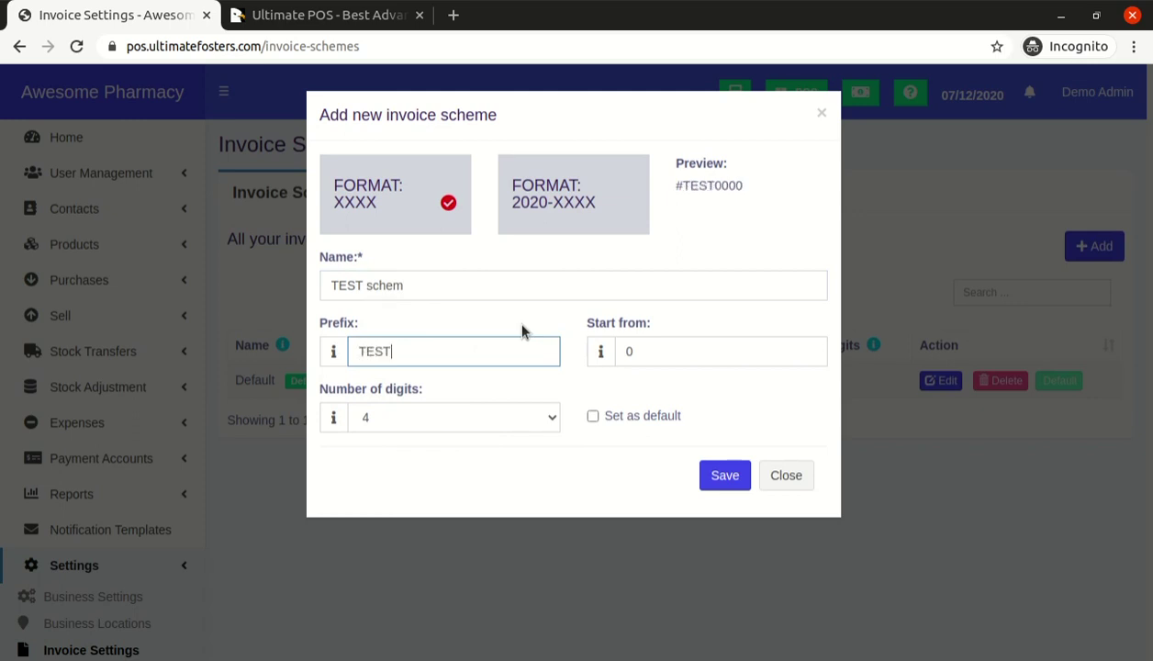
key(Tab)
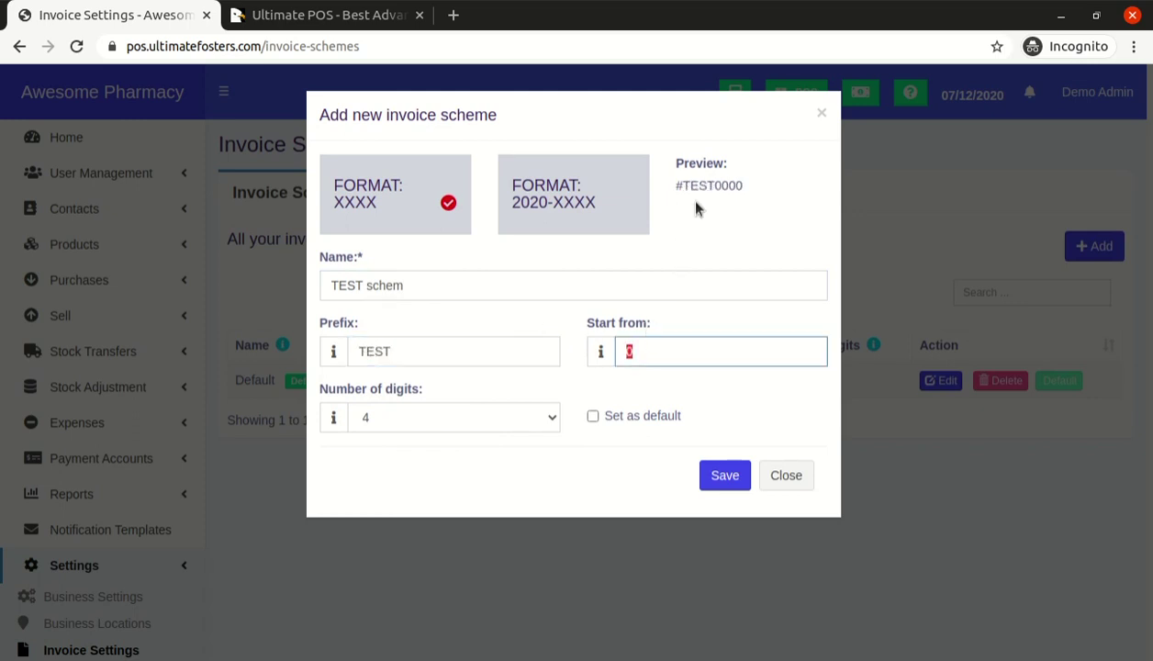
Keep the start number at 10, set 4 digits, and save the scheme
drag(679, 163, 759, 186)
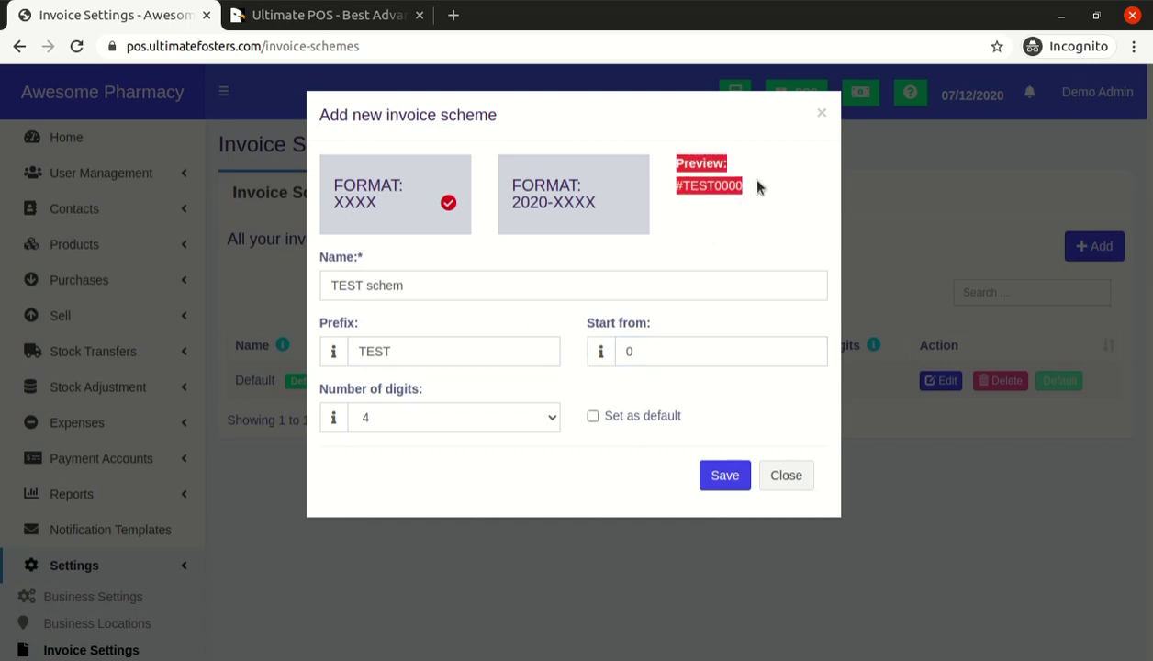
click(689, 354)
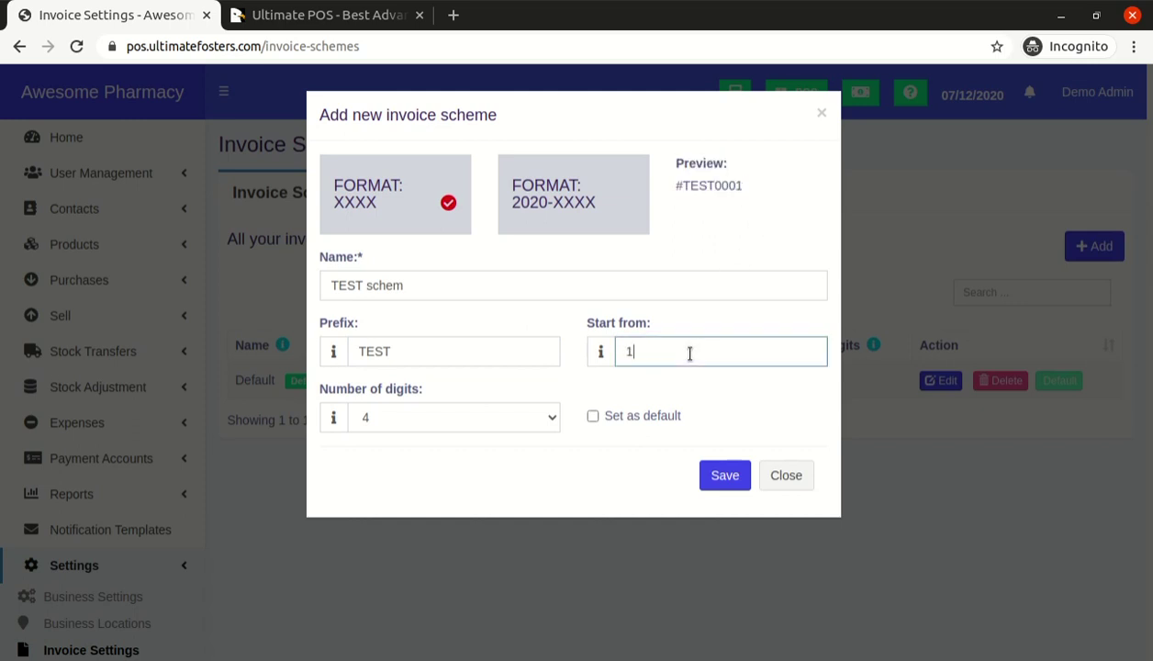
key(Tab)
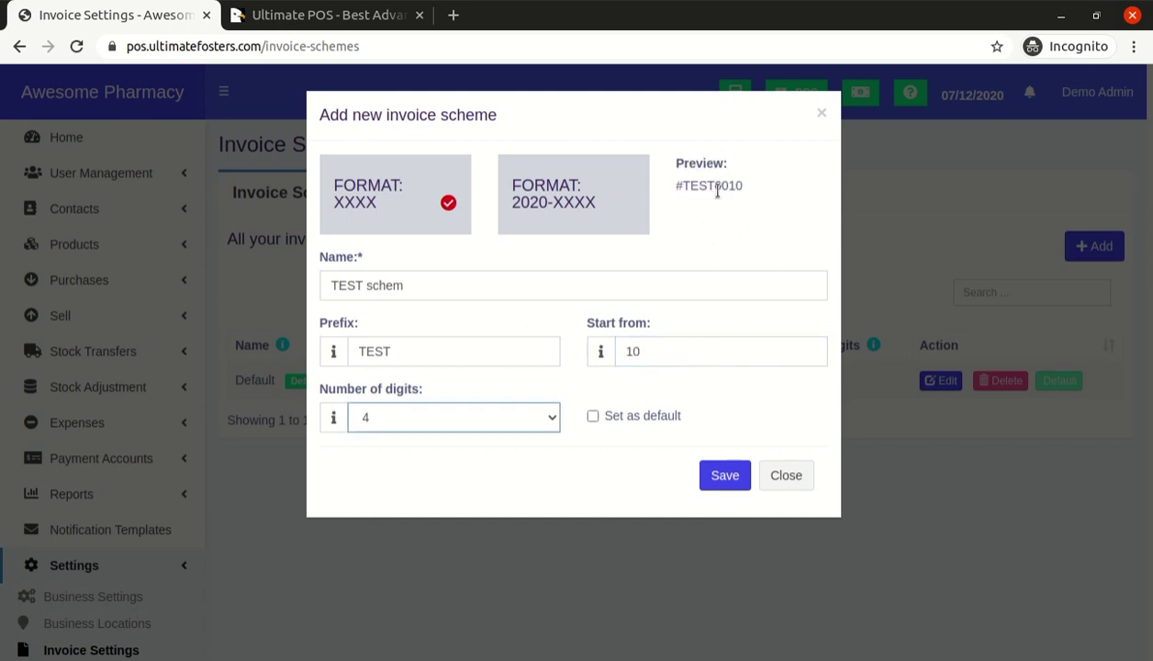
drag(713, 184, 753, 185)
click(530, 370)
click(432, 423)
click(441, 487)
key(4)
click(725, 474)
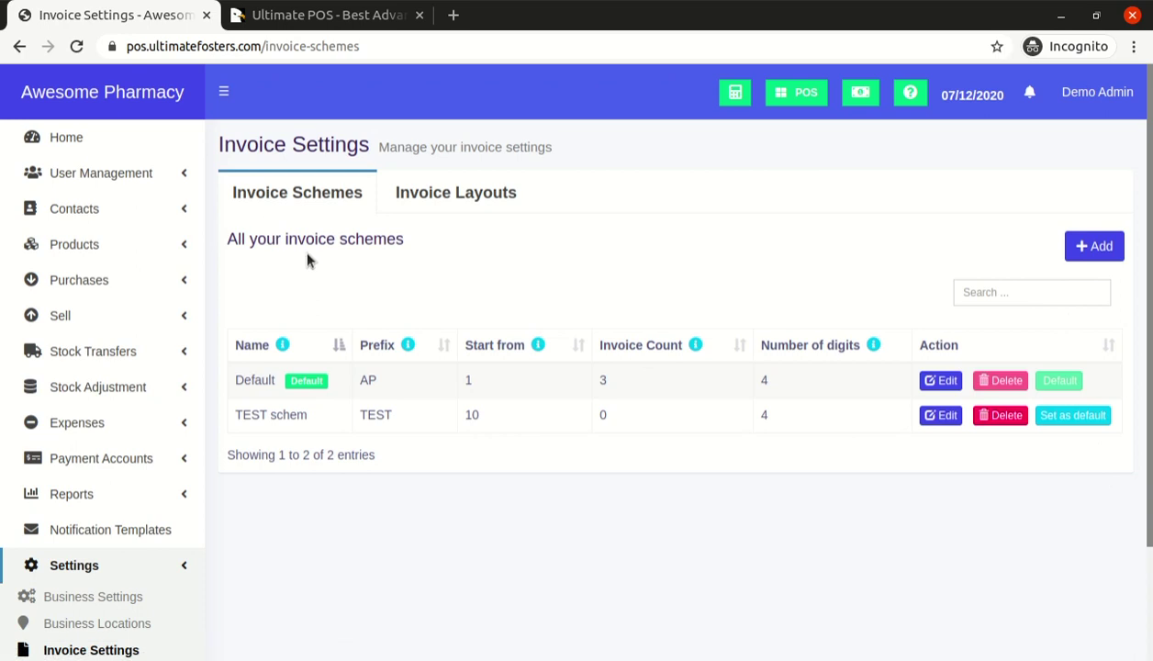
Edit the Default invoice layout and switch its design to Elegant
click(461, 201)
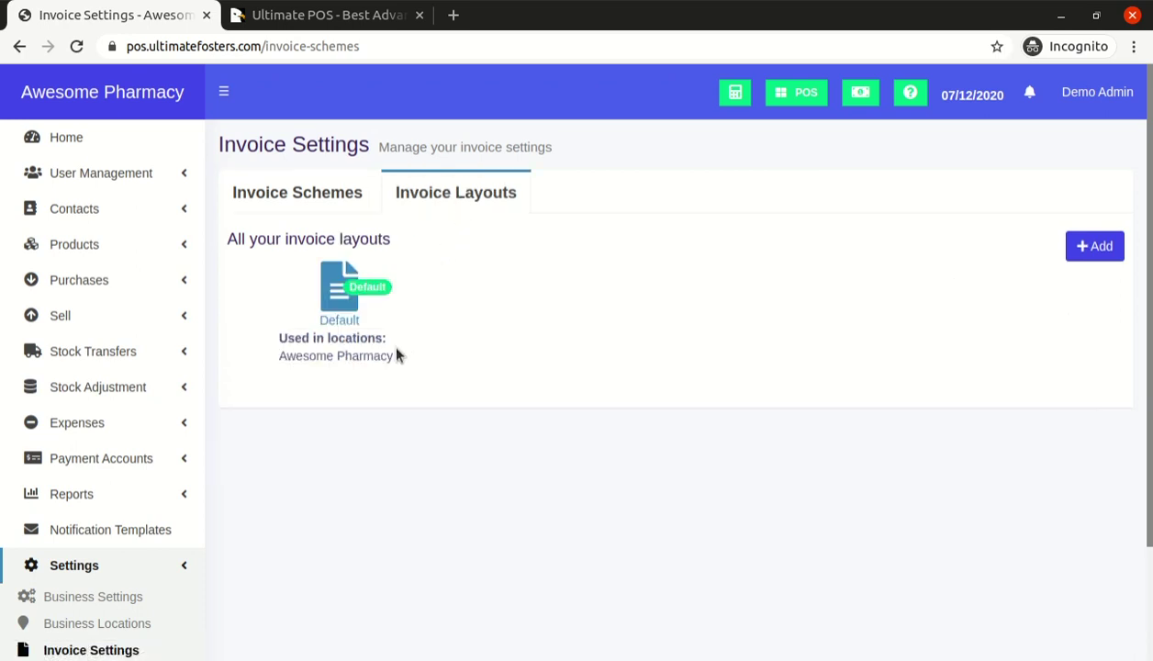
click(336, 312)
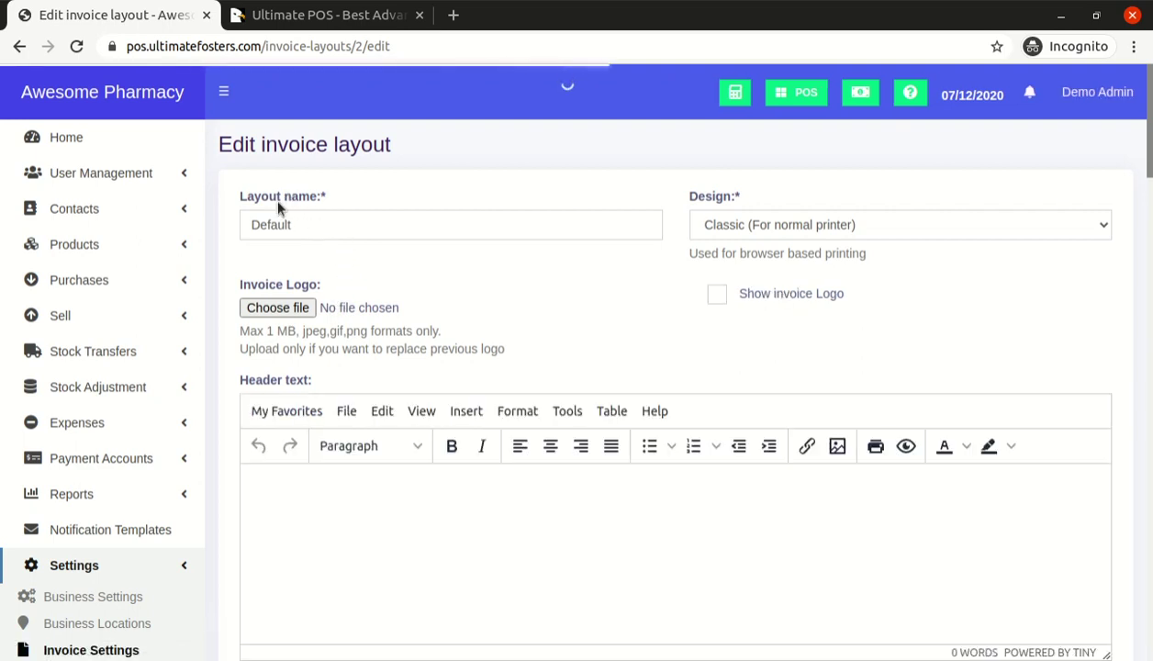
click(750, 219)
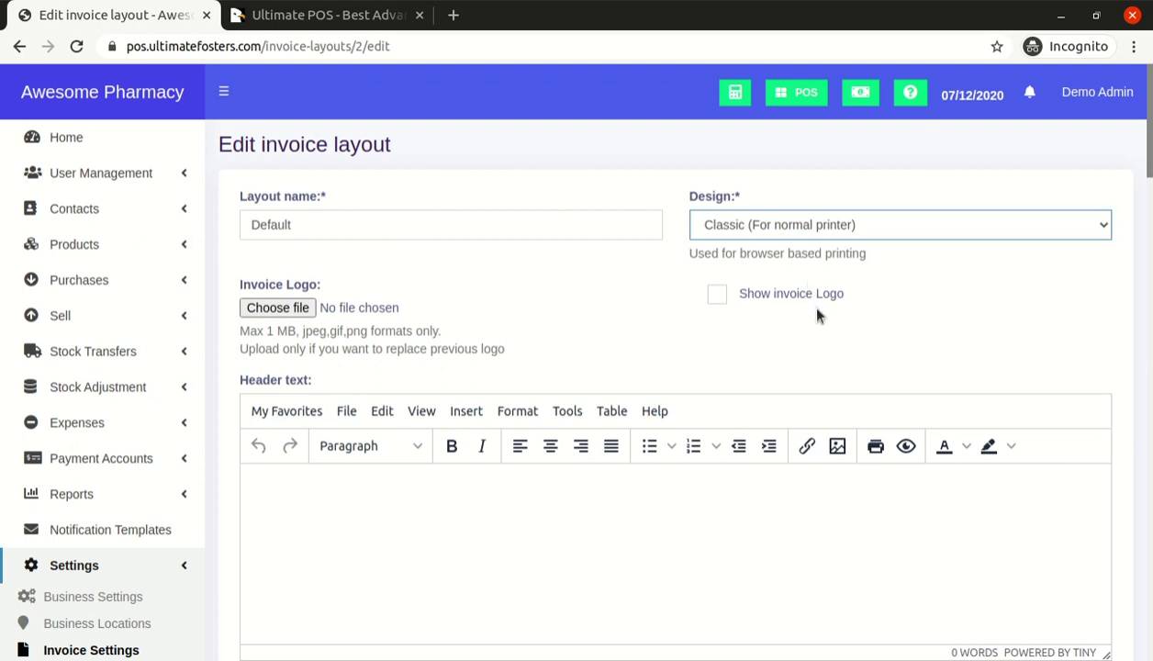
click(787, 250)
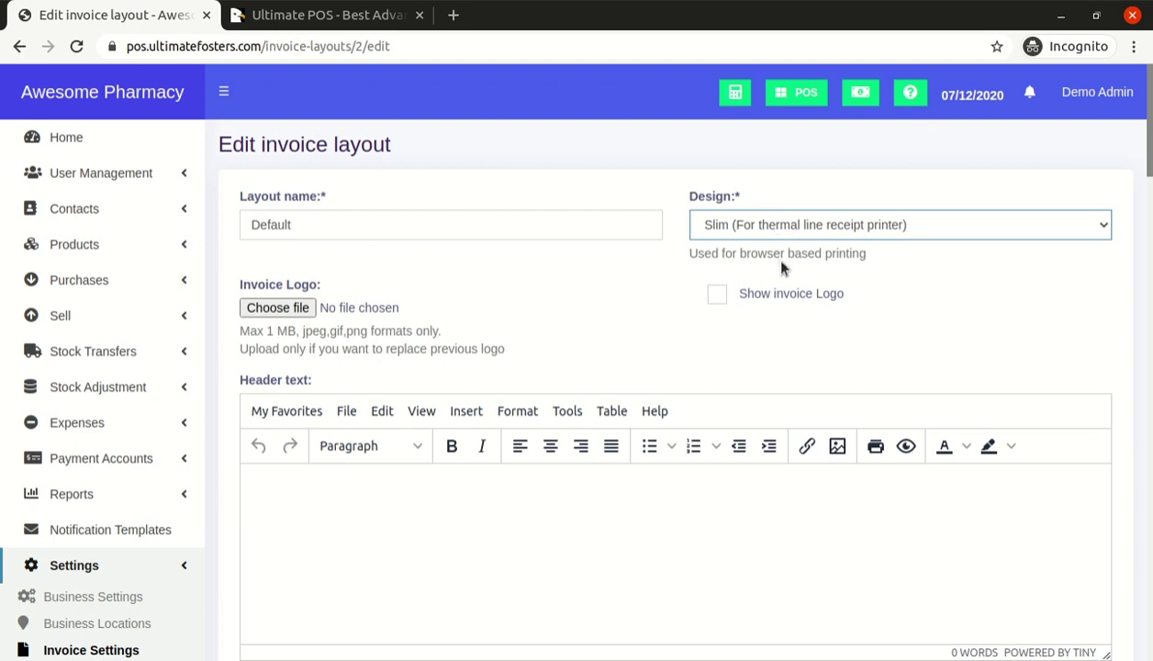
click(782, 266)
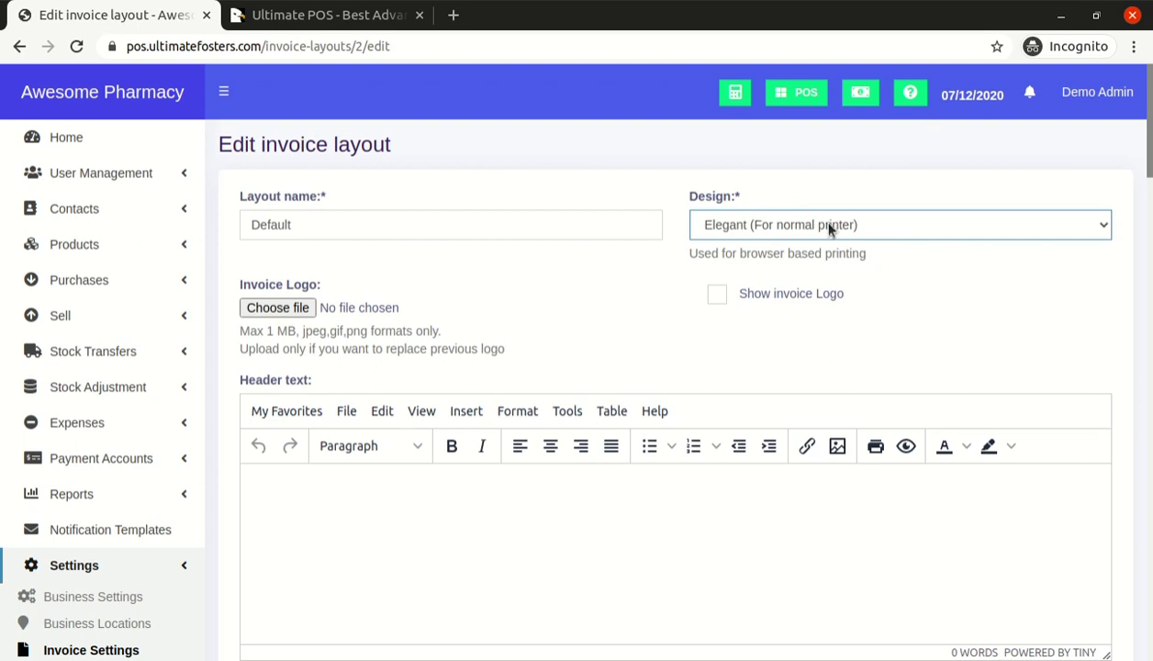
Turn on Show product expiry and Show lot number, then update the layout
scroll(829, 229, down, 3)
click(292, 347)
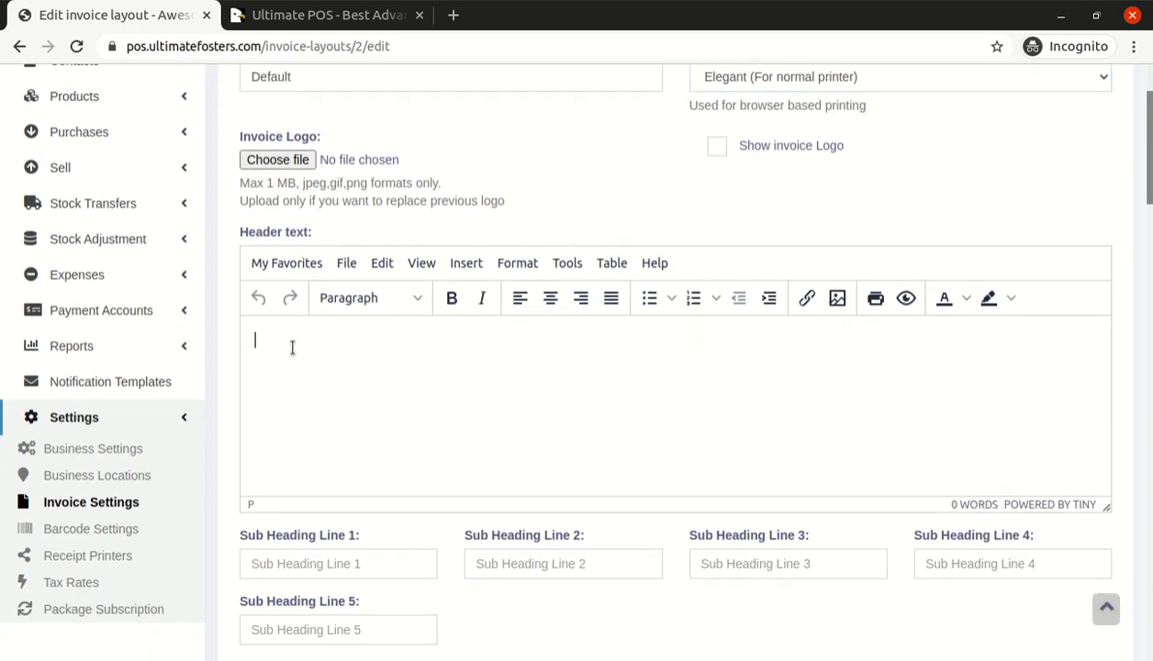
scroll(293, 348, down, 6)
scroll(414, 268, down, 15)
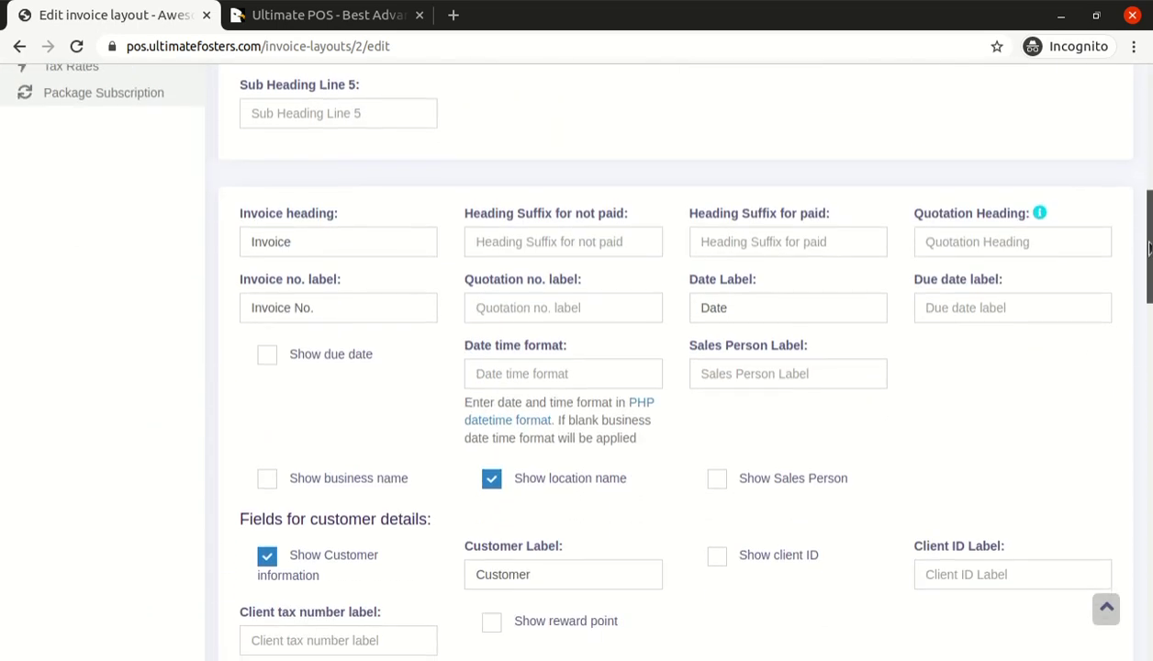
scroll(664, 357, down, 7)
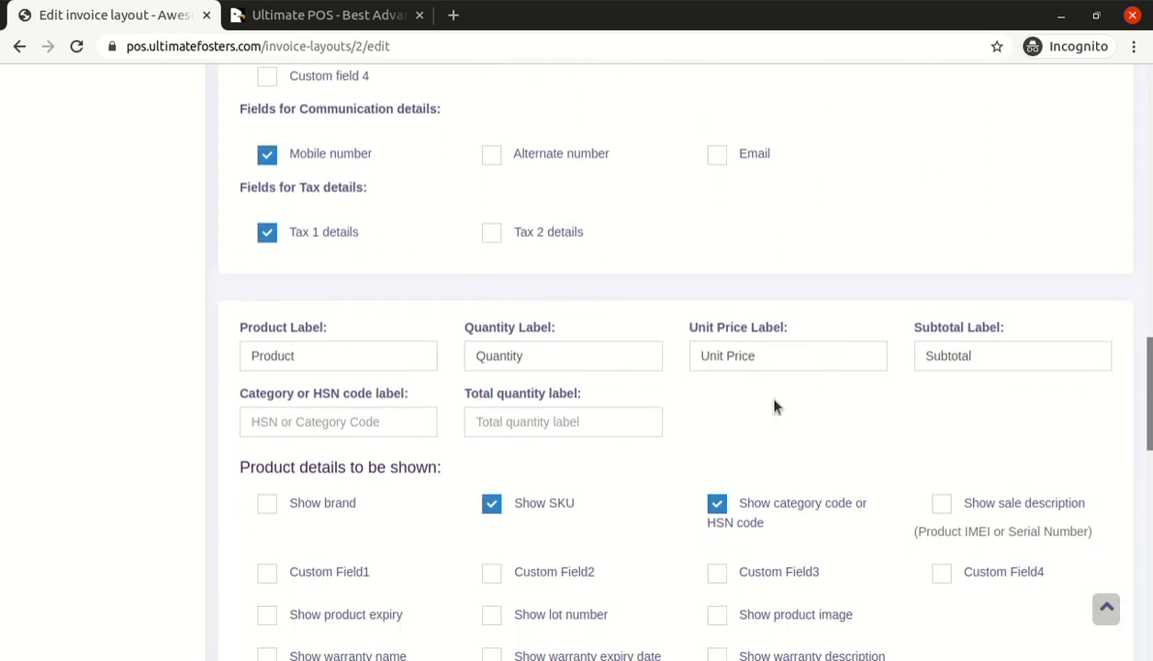
scroll(772, 407, down, 5)
scroll(401, 400, up, 4)
scroll(388, 391, down, 4)
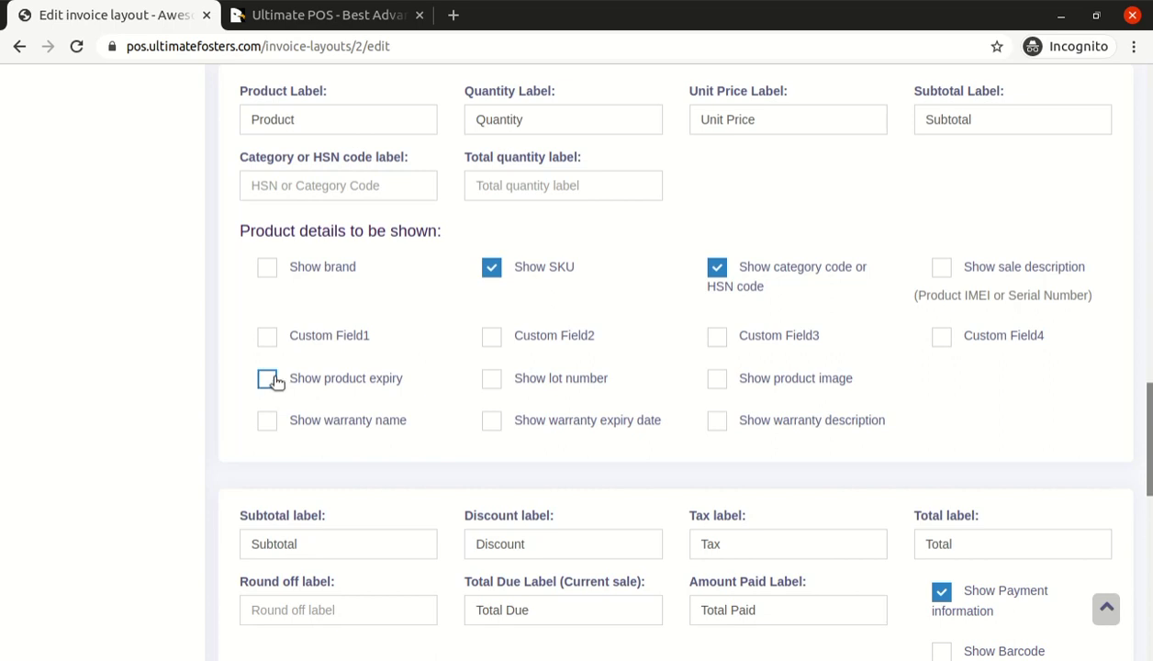
scroll(267, 378, up, 3)
scroll(267, 376, down, 3)
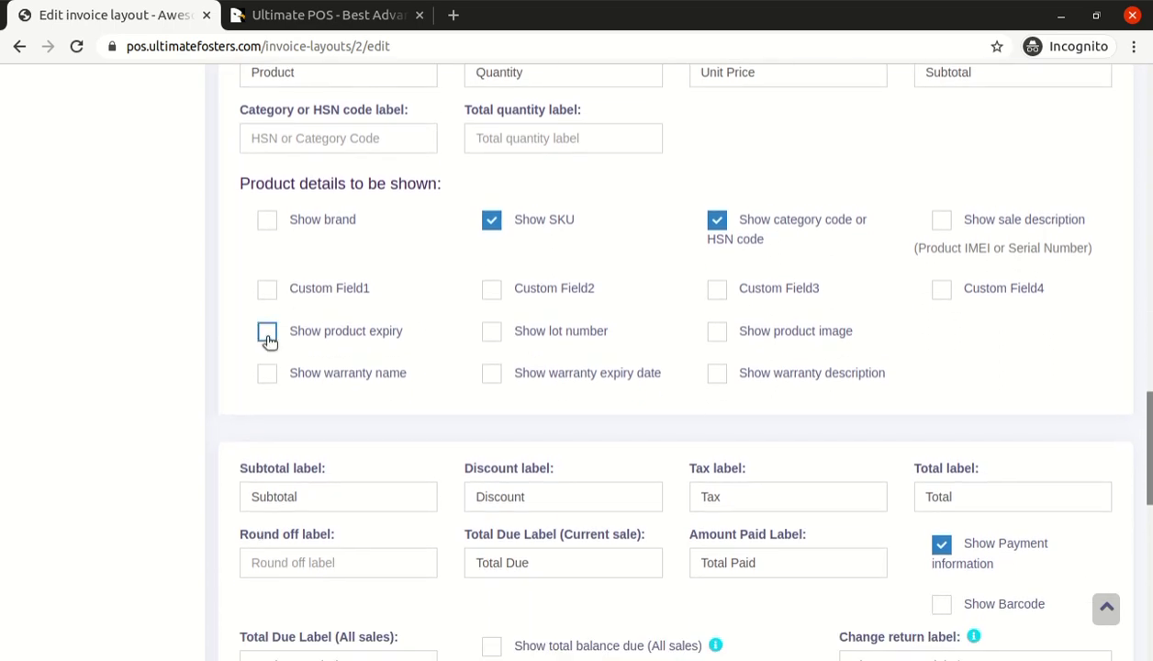
click(267, 333)
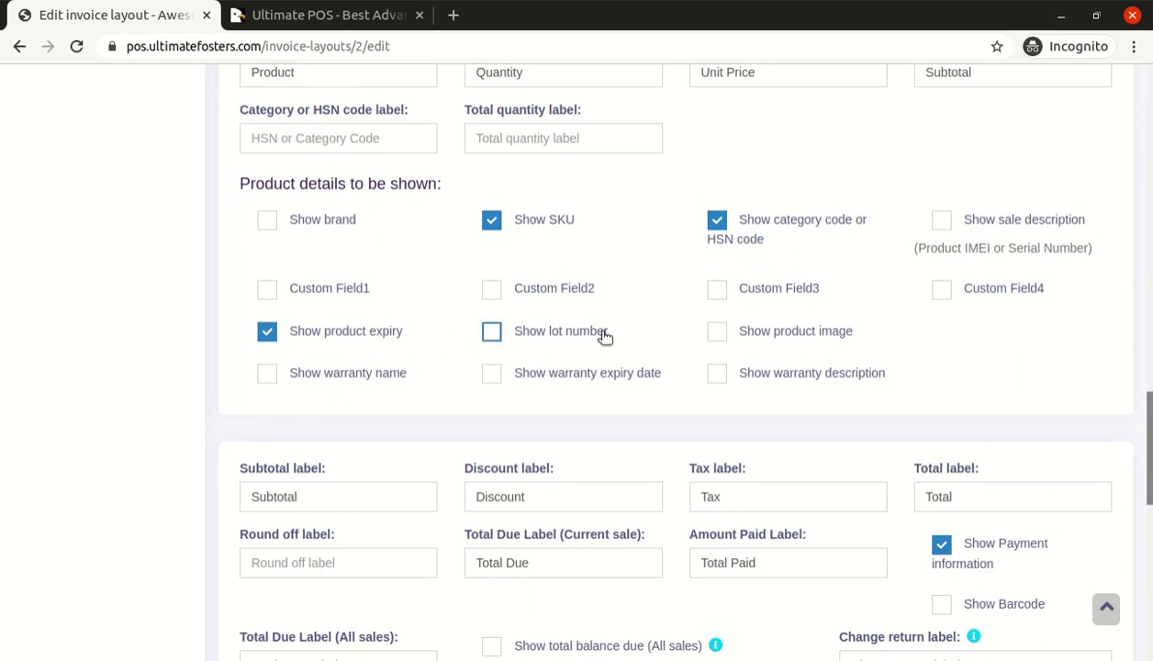
click(495, 335)
scroll(515, 367, up, 5)
scroll(497, 364, down, 5)
scroll(670, 367, down, 10)
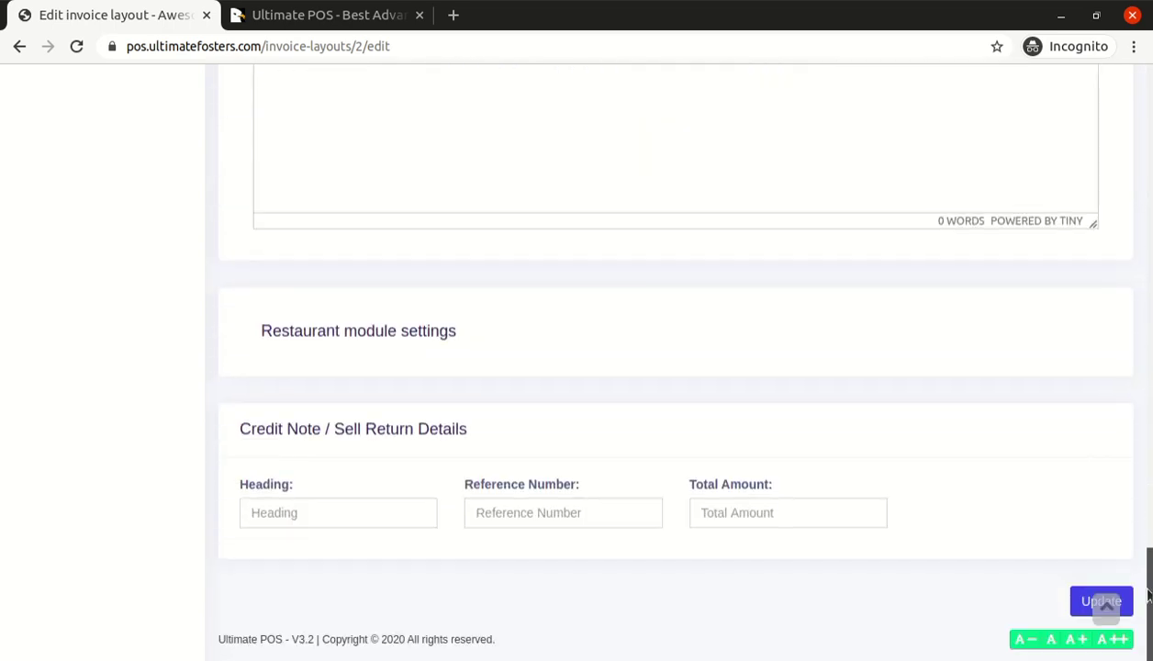
click(1078, 601)
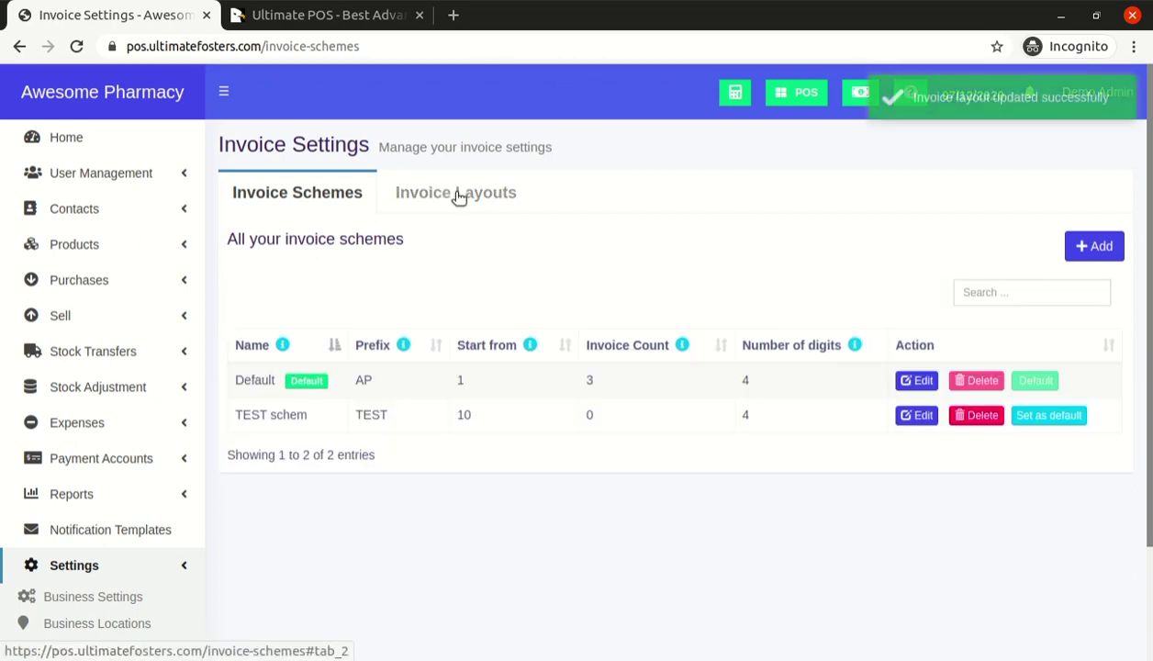
Review the Invoice Layouts and Invoice Schemes lists, then go to Settings > Business Locations
scroll(473, 211, down, 3)
scroll(432, 214, up, 3)
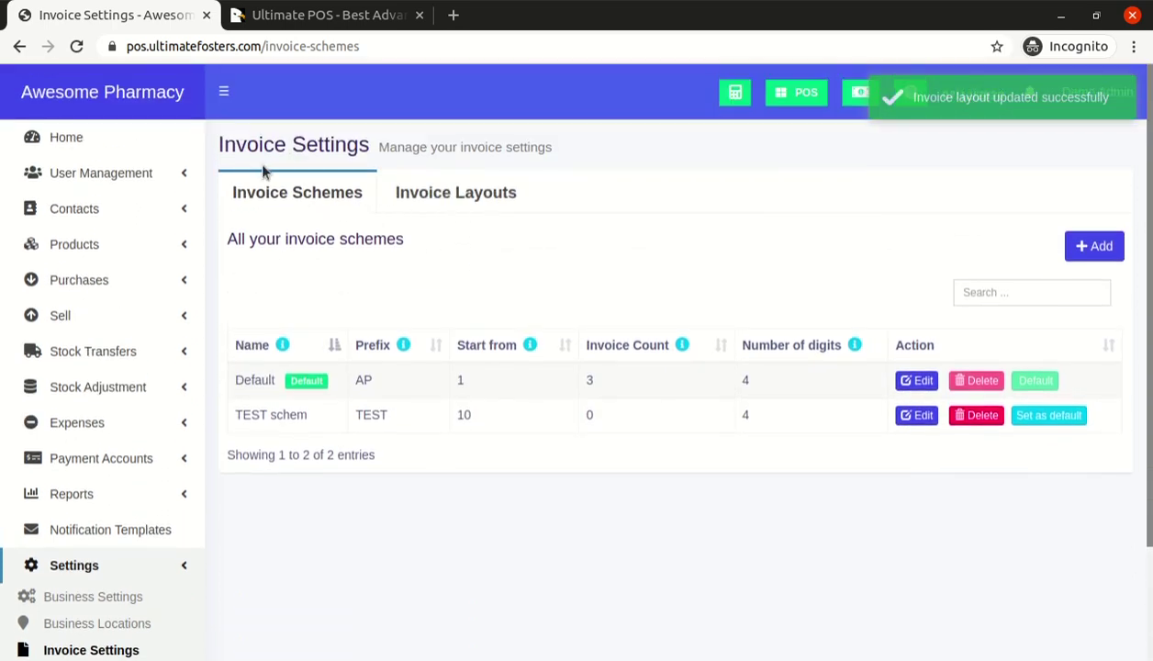
click(464, 210)
click(321, 211)
scroll(445, 385, down, 1)
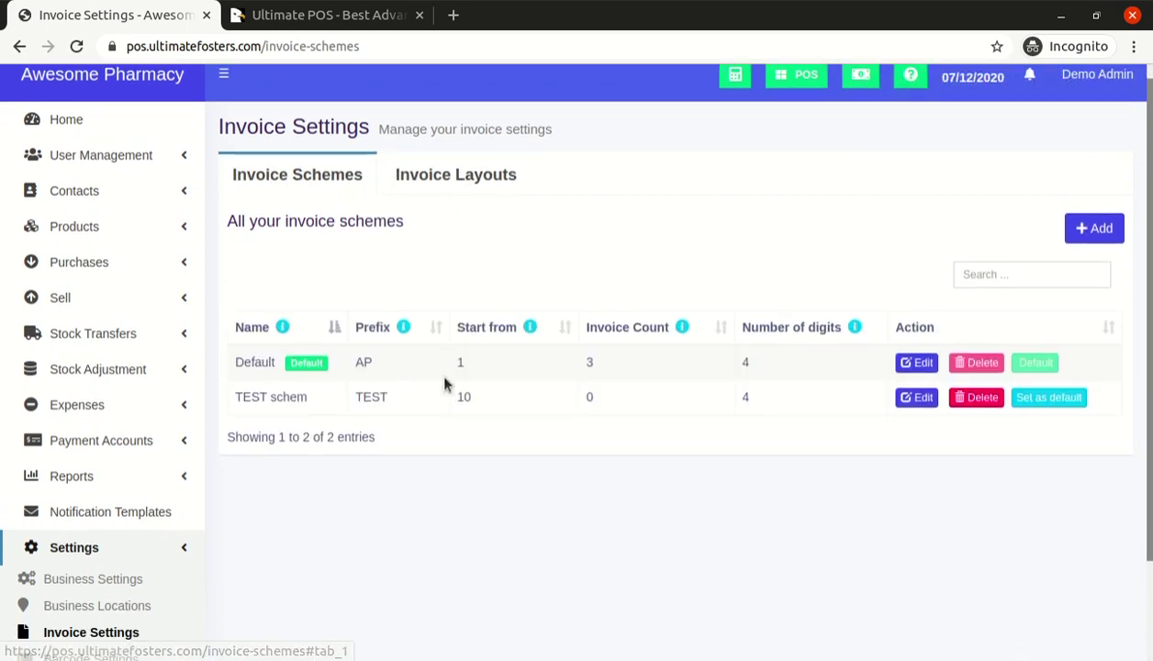
scroll(445, 385, down, 2)
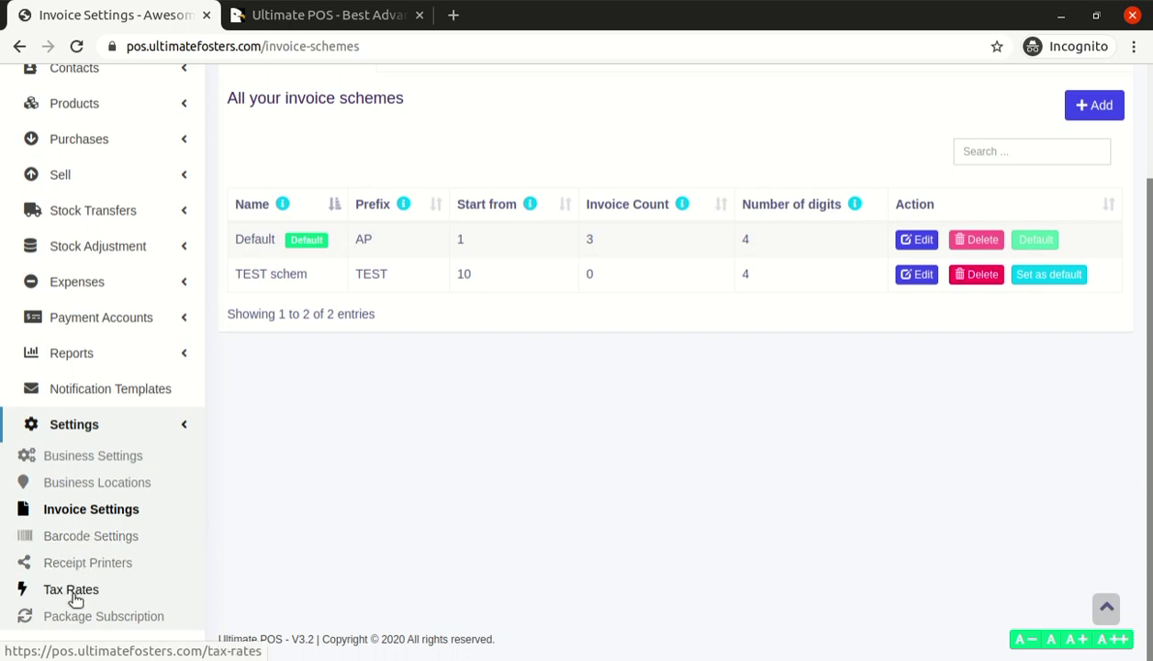
scroll(123, 463, up, 3)
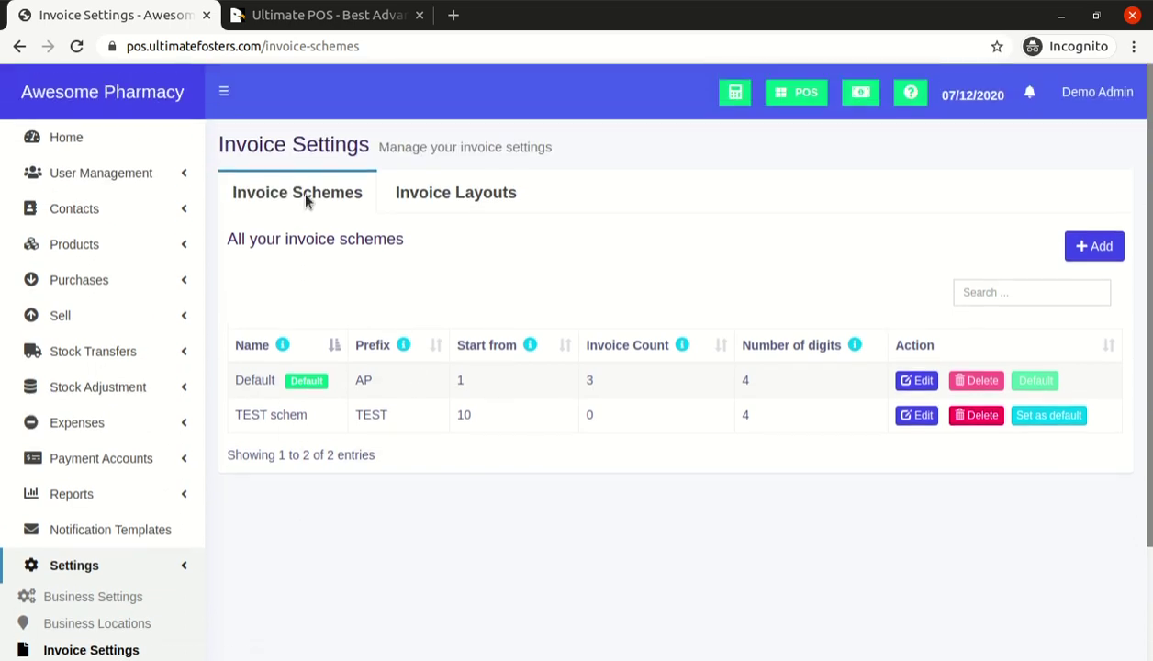
scroll(471, 243, down, 3)
click(140, 496)
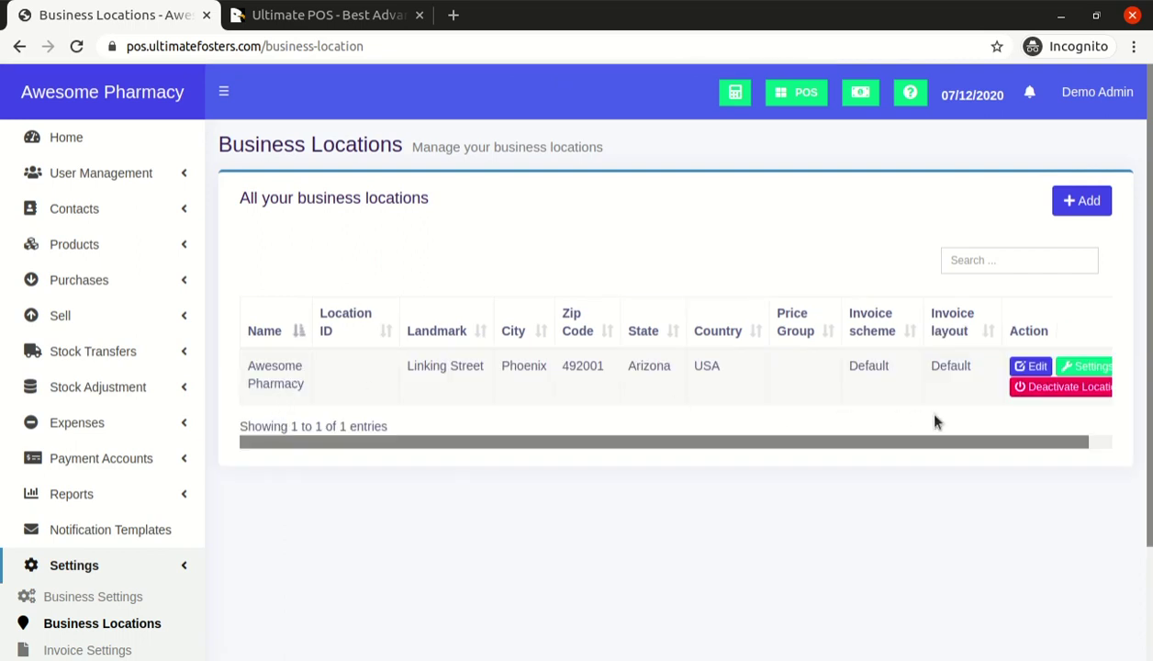
Edit the Awesome Pharmacy location and set its invoice scheme to TEST schem
click(1030, 369)
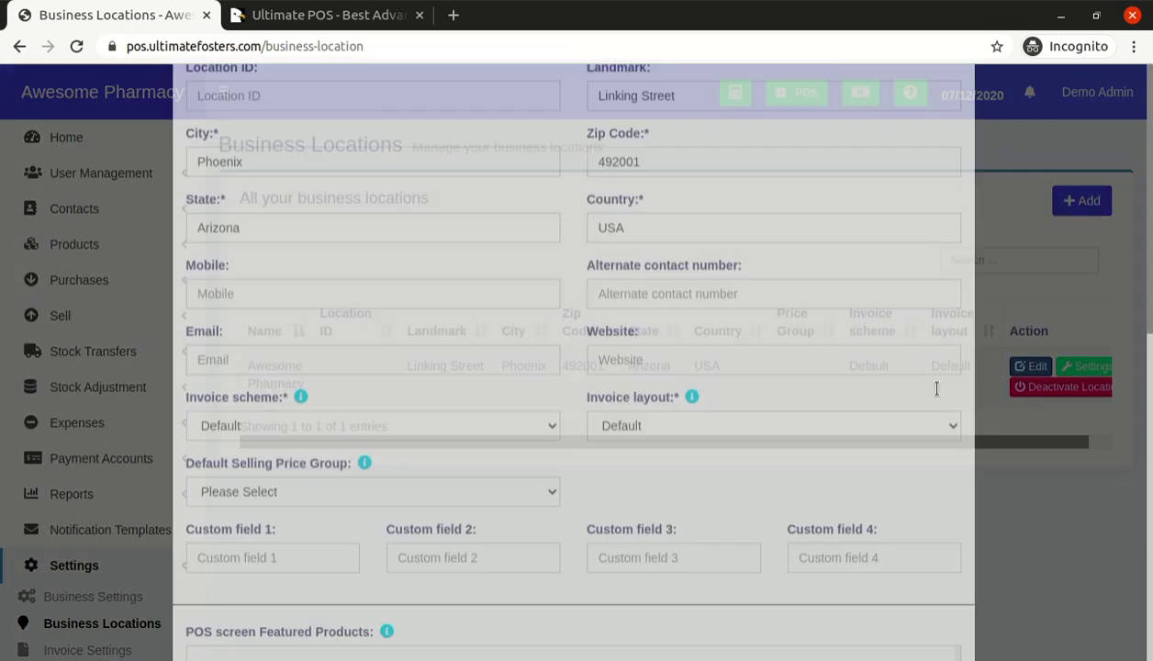
scroll(579, 349, down, 3)
scroll(578, 347, down, 2)
scroll(443, 355, up, 2)
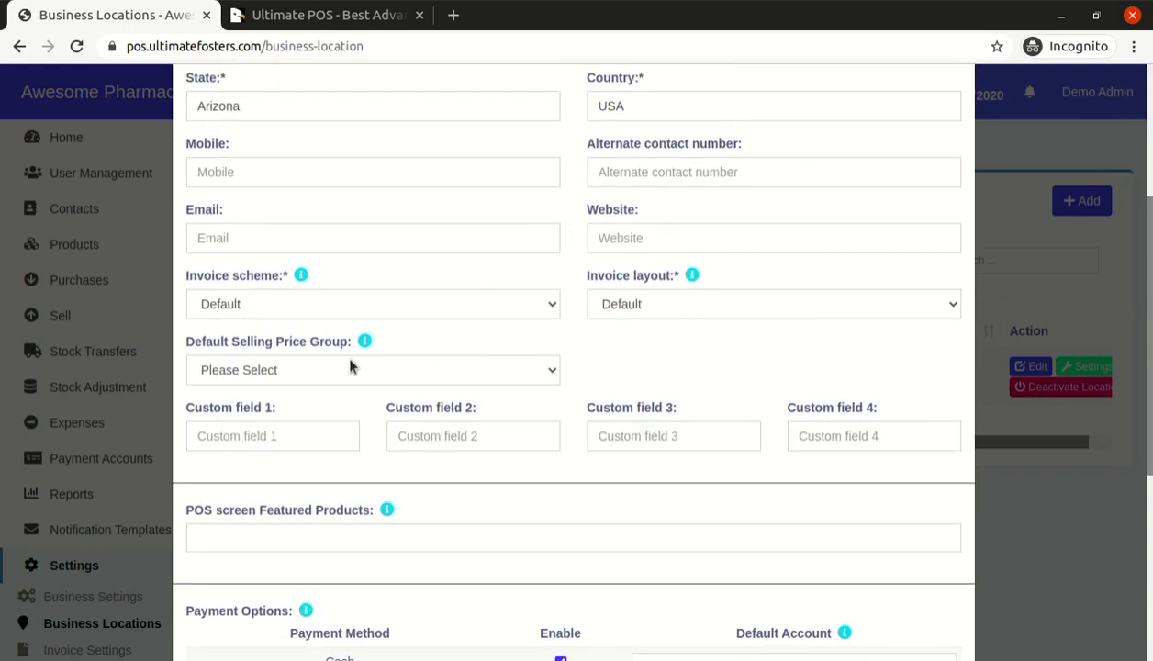
click(221, 311)
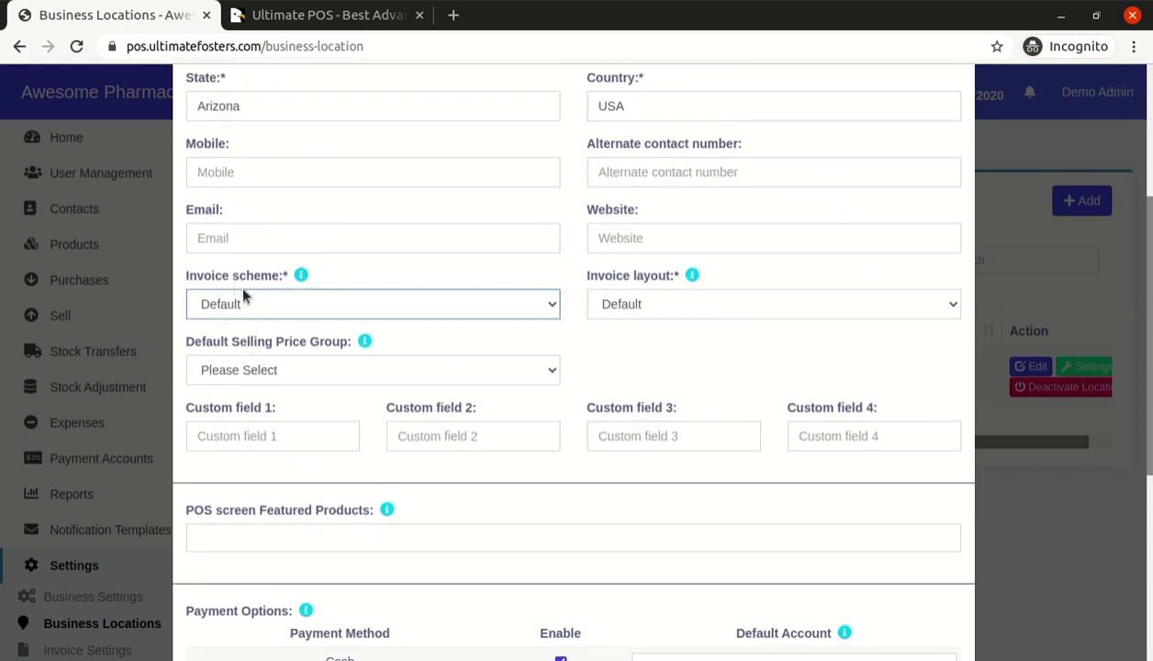
click(246, 369)
click(630, 310)
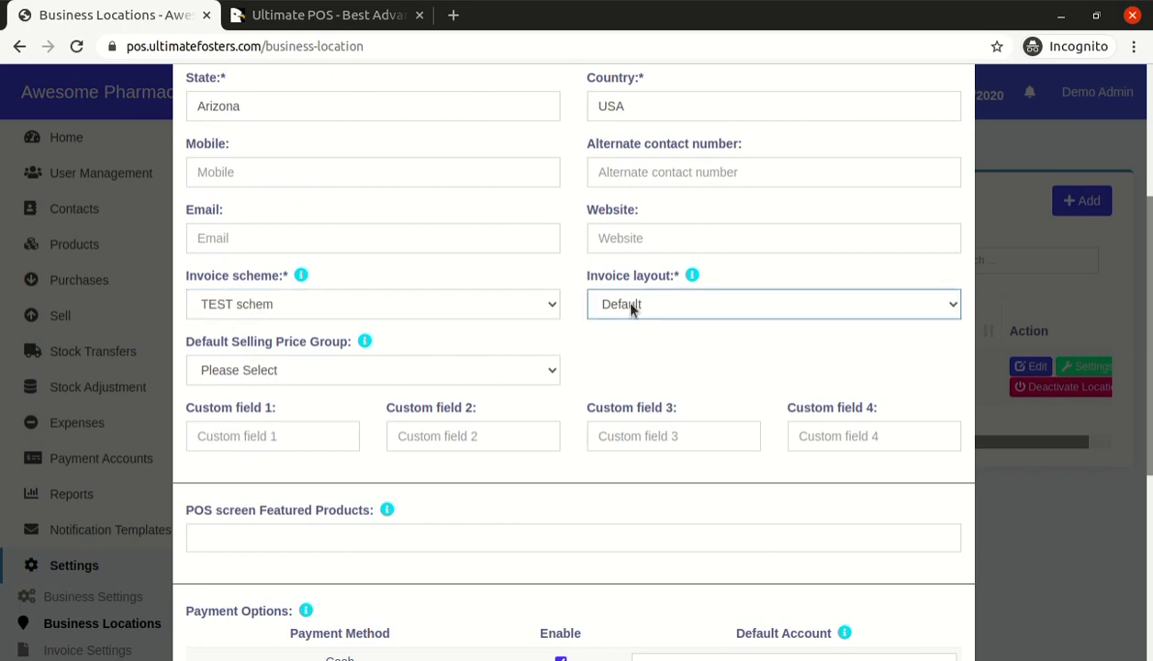
Save the Awesome Pharmacy location and expand the Products menu
scroll(464, 417, up, 3)
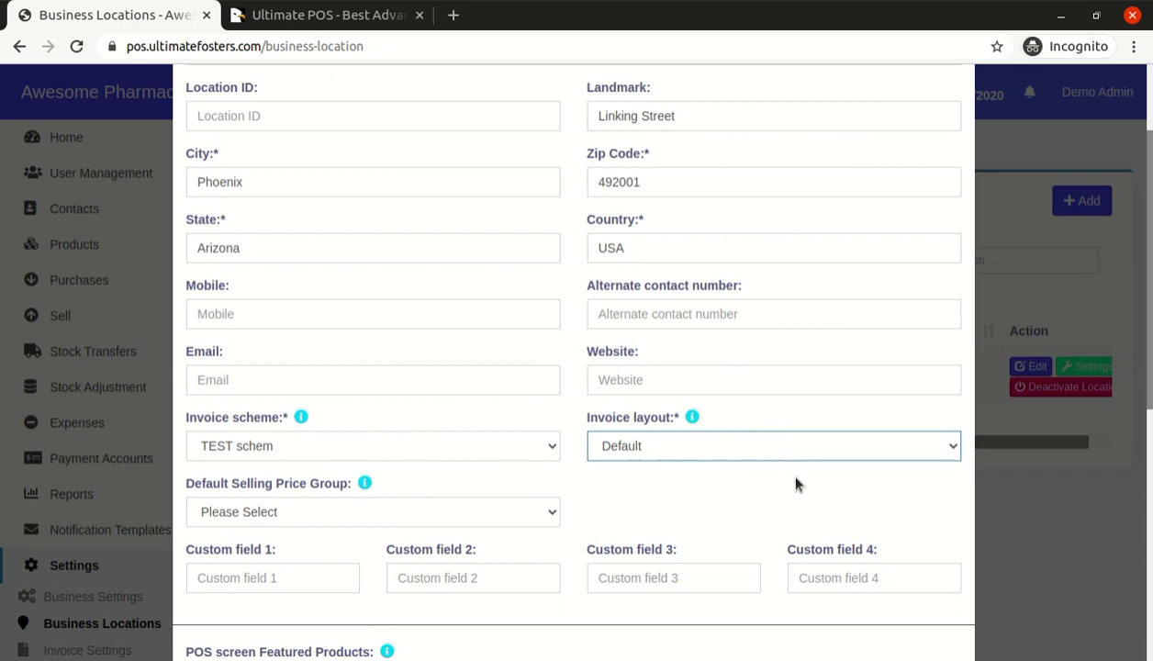
scroll(795, 479, up, 3)
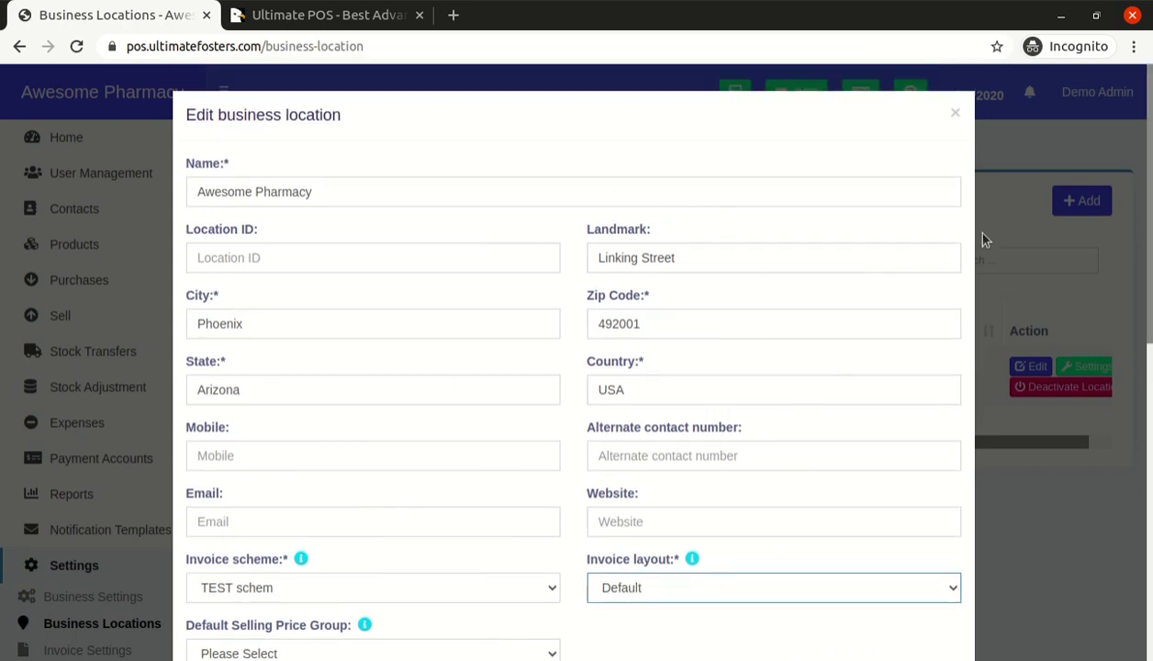
scroll(831, 317, down, 14)
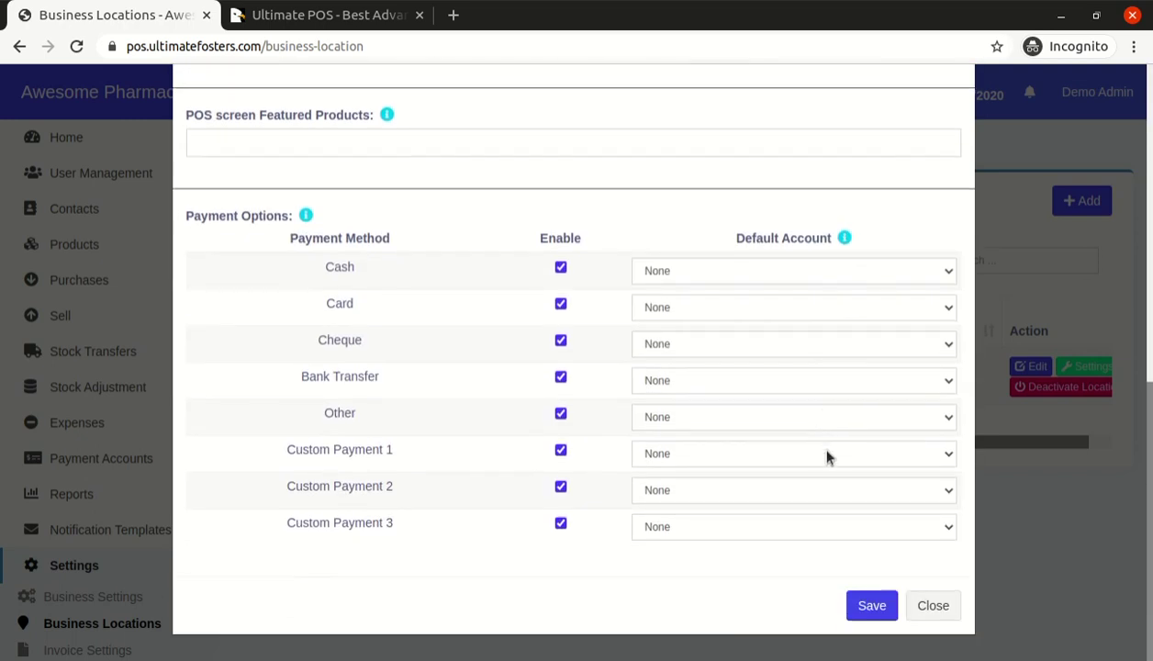
click(871, 606)
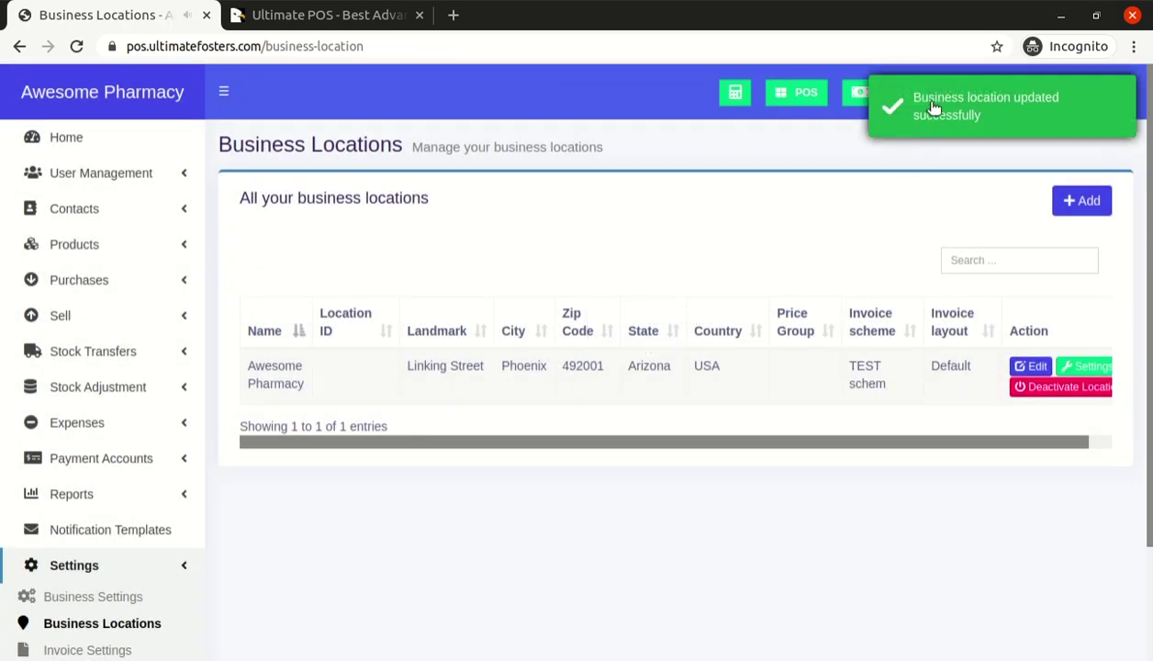
scroll(303, 560, down, 3)
scroll(248, 533, up, 3)
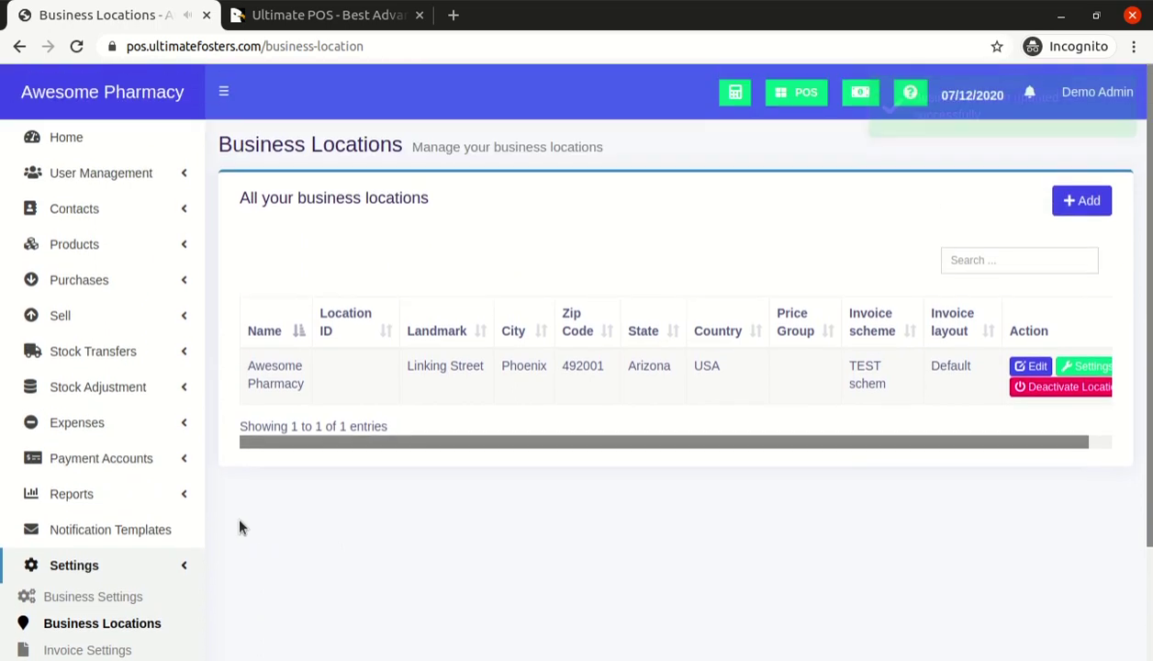
click(97, 243)
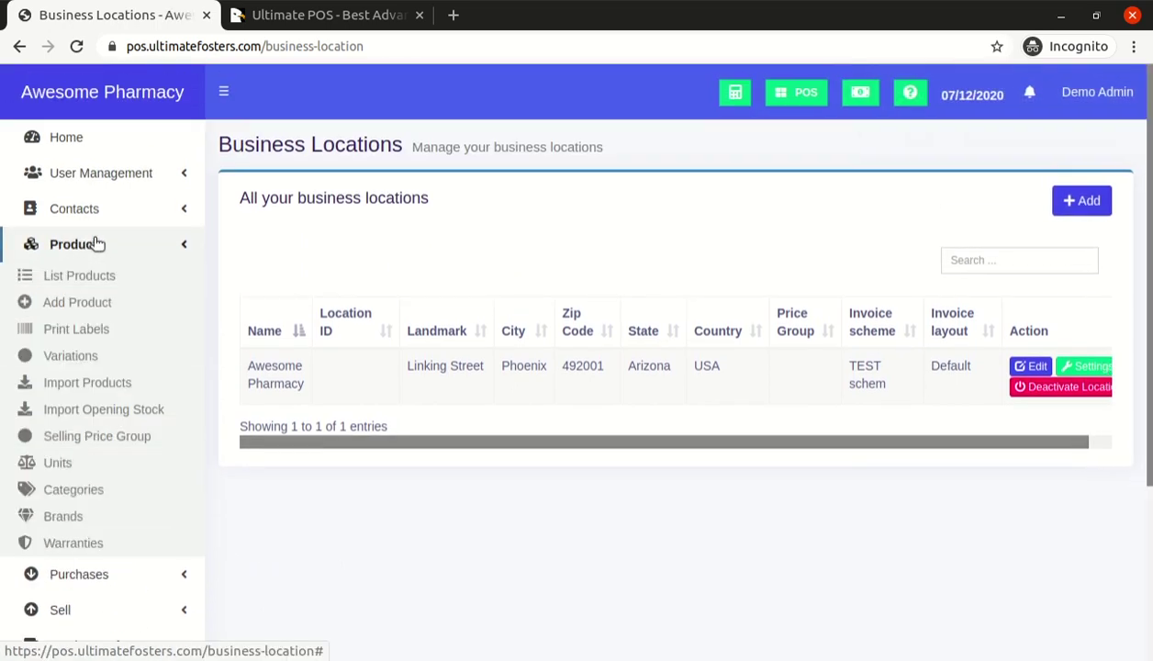
On the Add Product form, enter 'Video Demo Capsule' as the product name, keeping unit Pieces
click(79, 308)
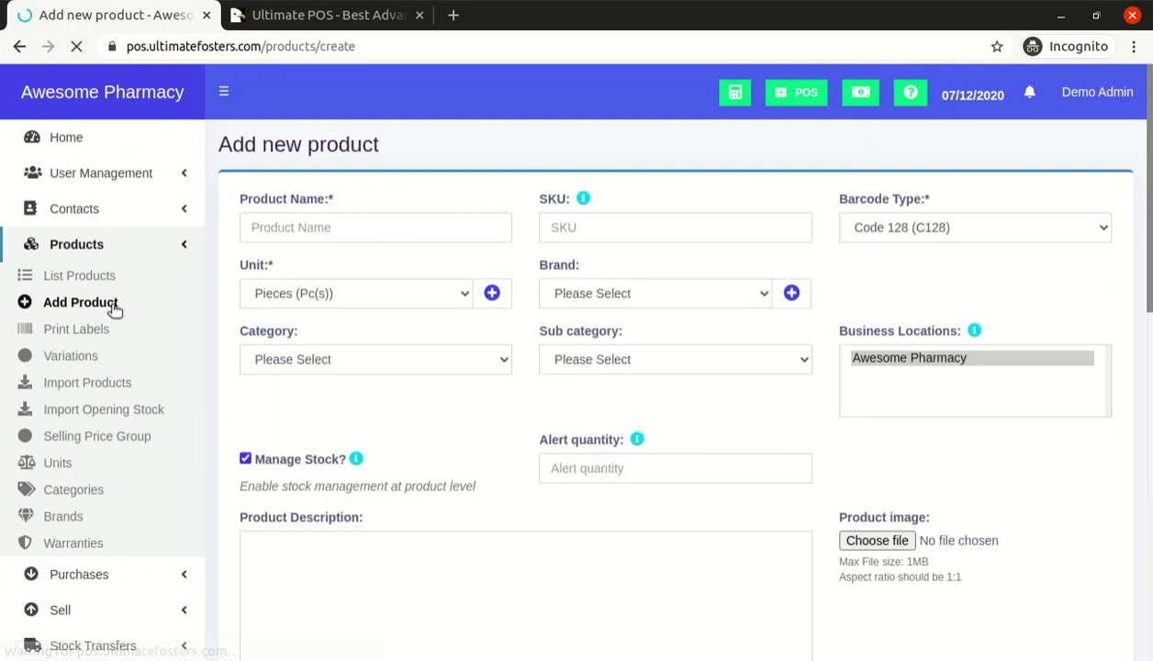
click(297, 229)
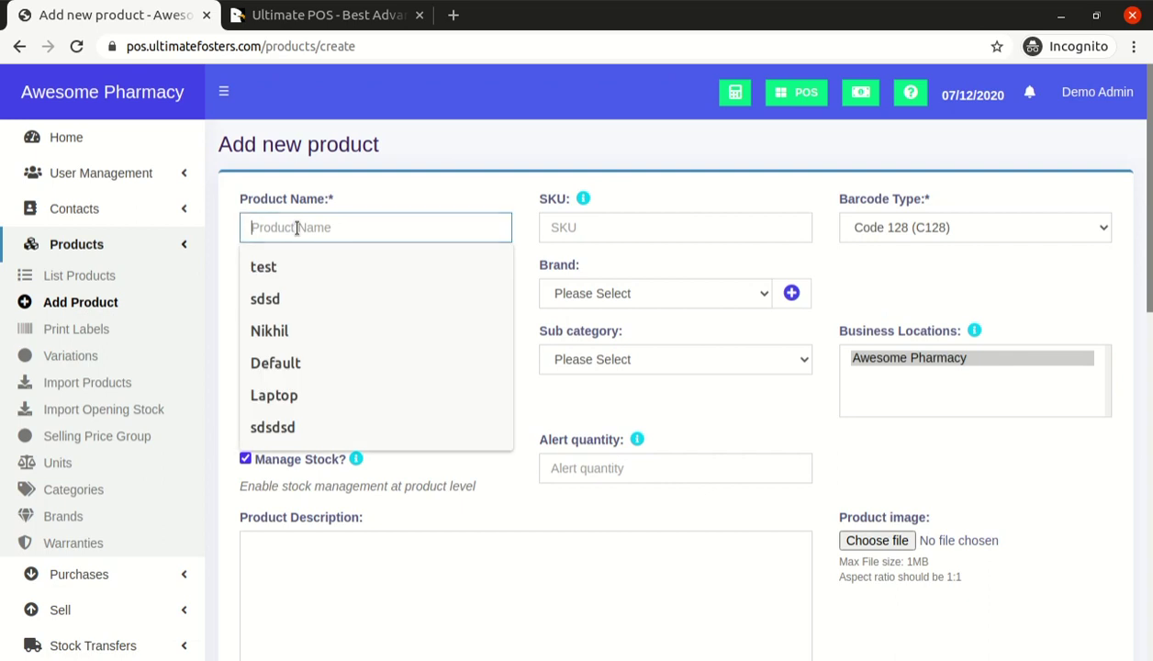
text(Video D)
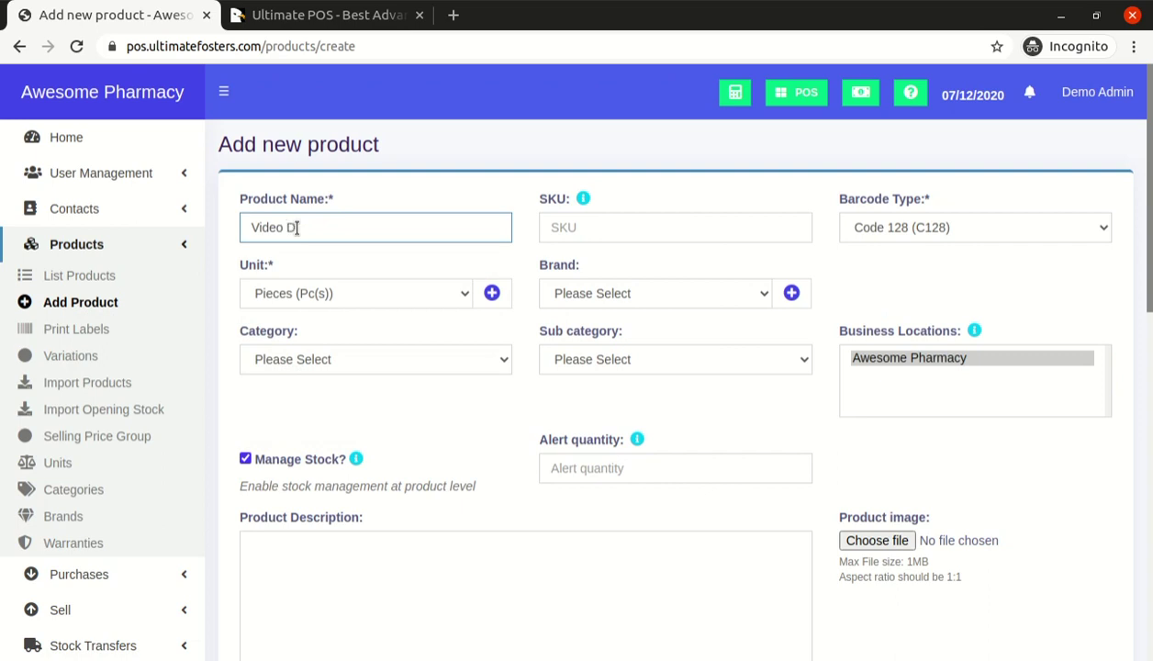
text(emo Capsule)
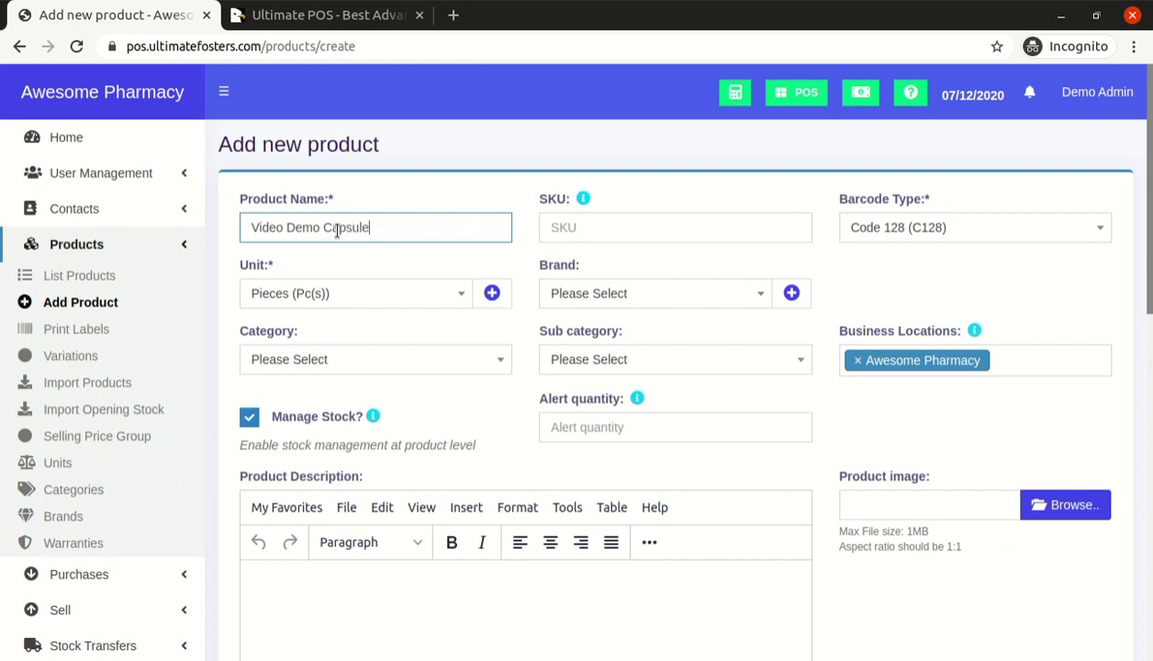
key(ctrl+a)
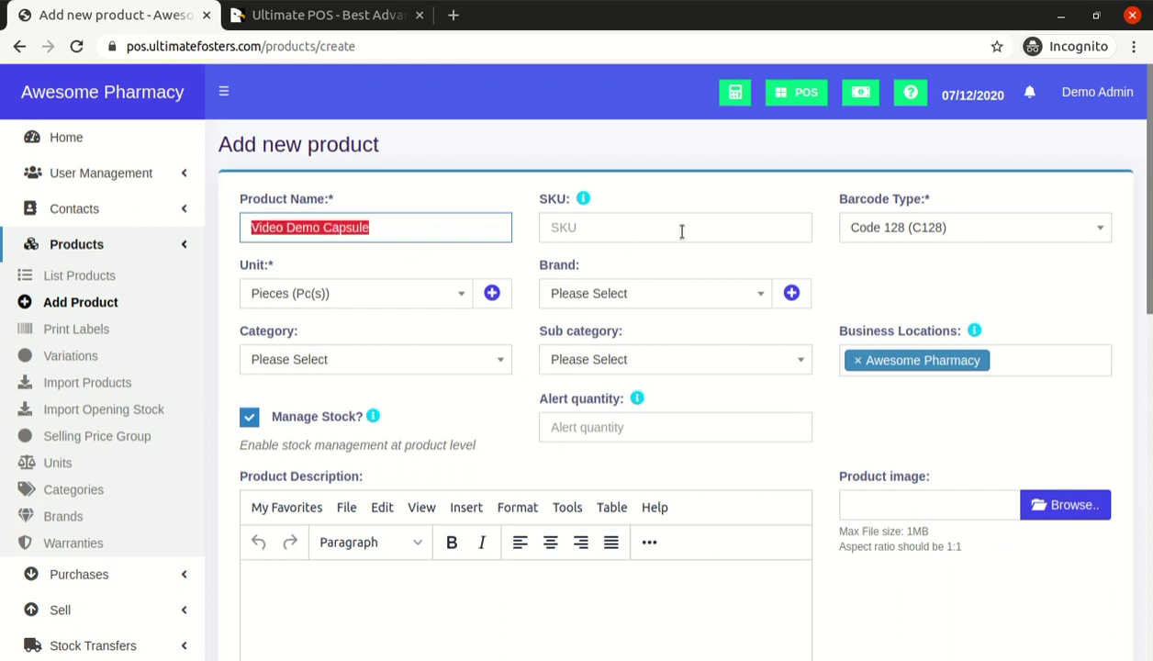
click(596, 224)
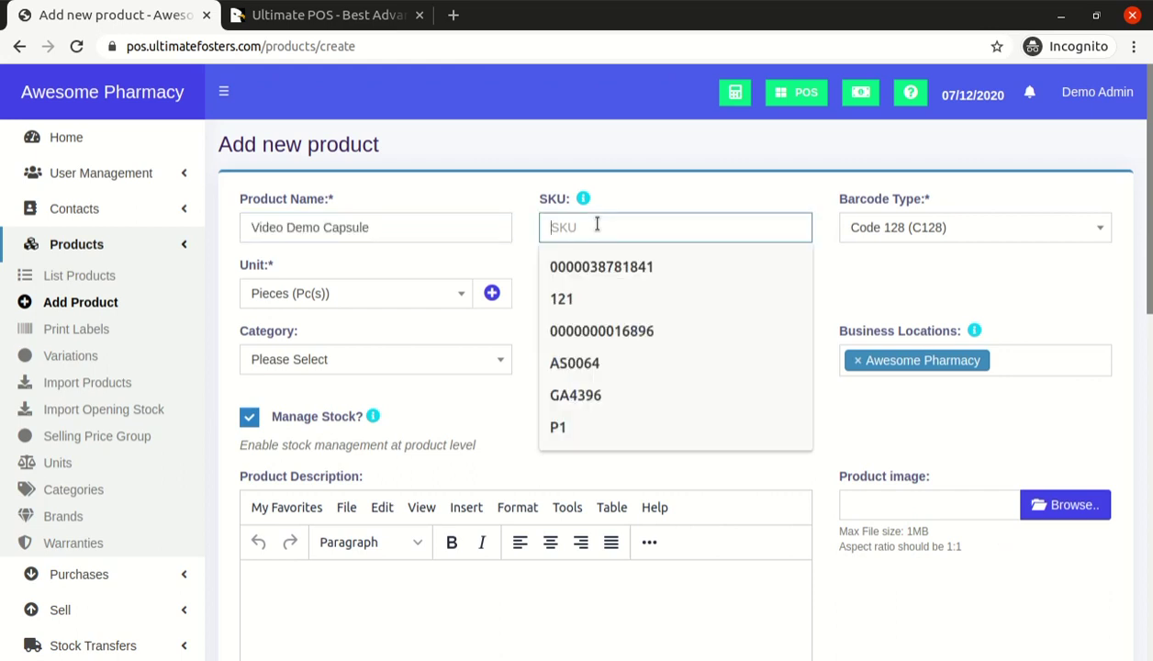
click(629, 180)
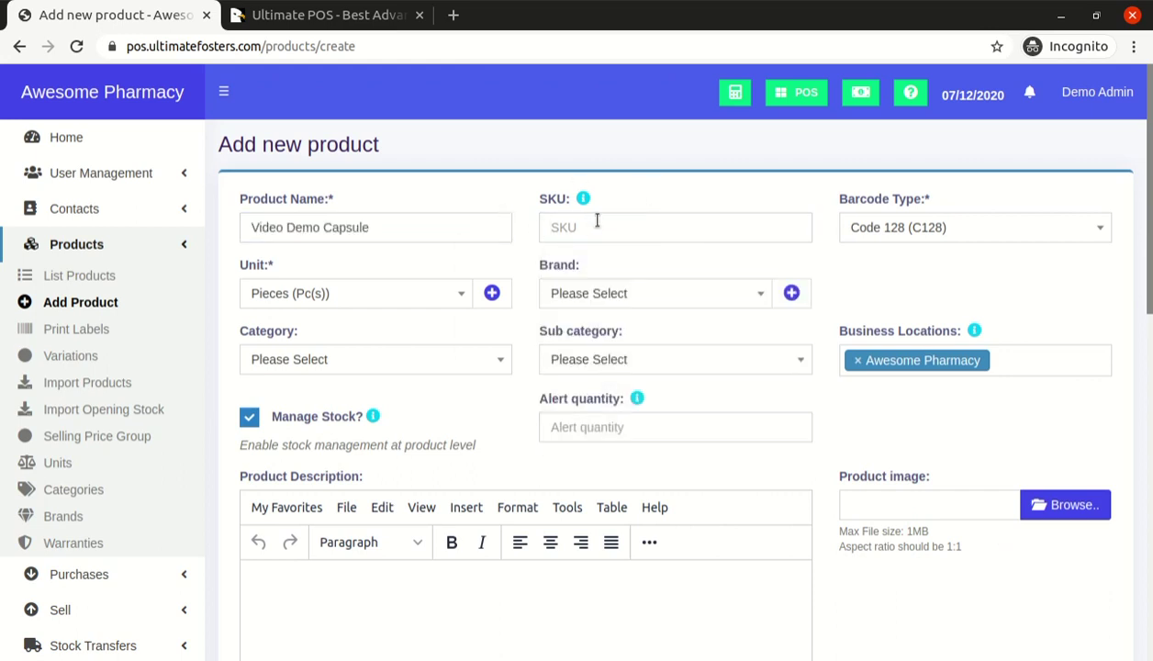
click(597, 221)
click(703, 174)
click(351, 301)
click(349, 299)
Set brand Acino and category Capsule, leaving sub category as None
click(604, 290)
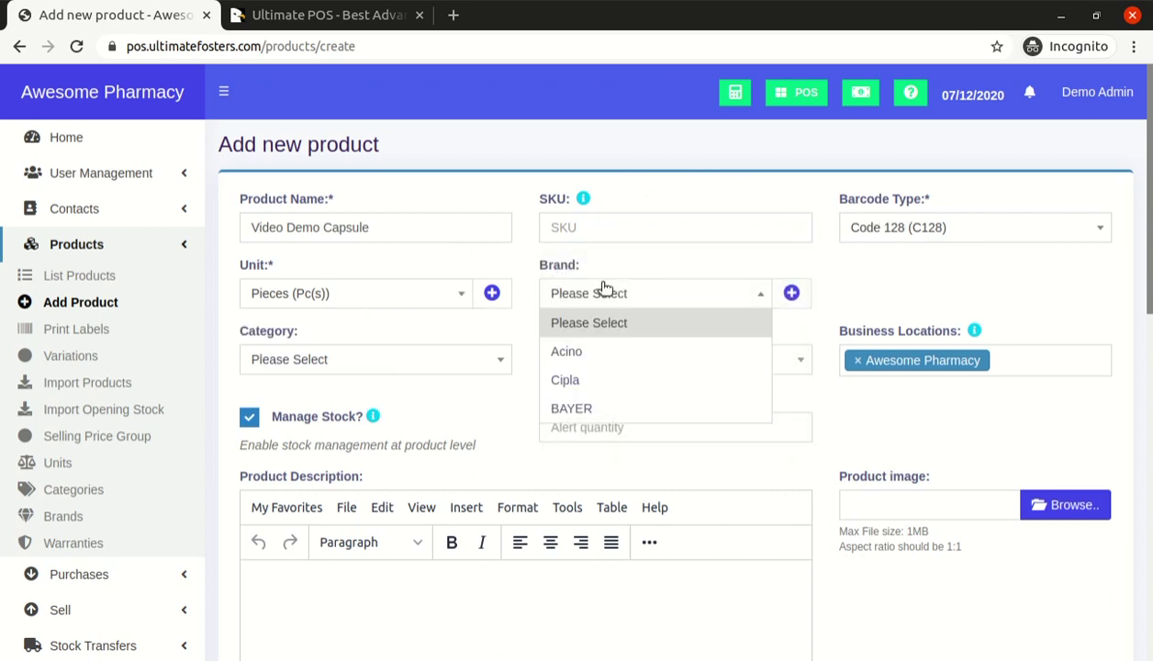
click(580, 351)
click(378, 366)
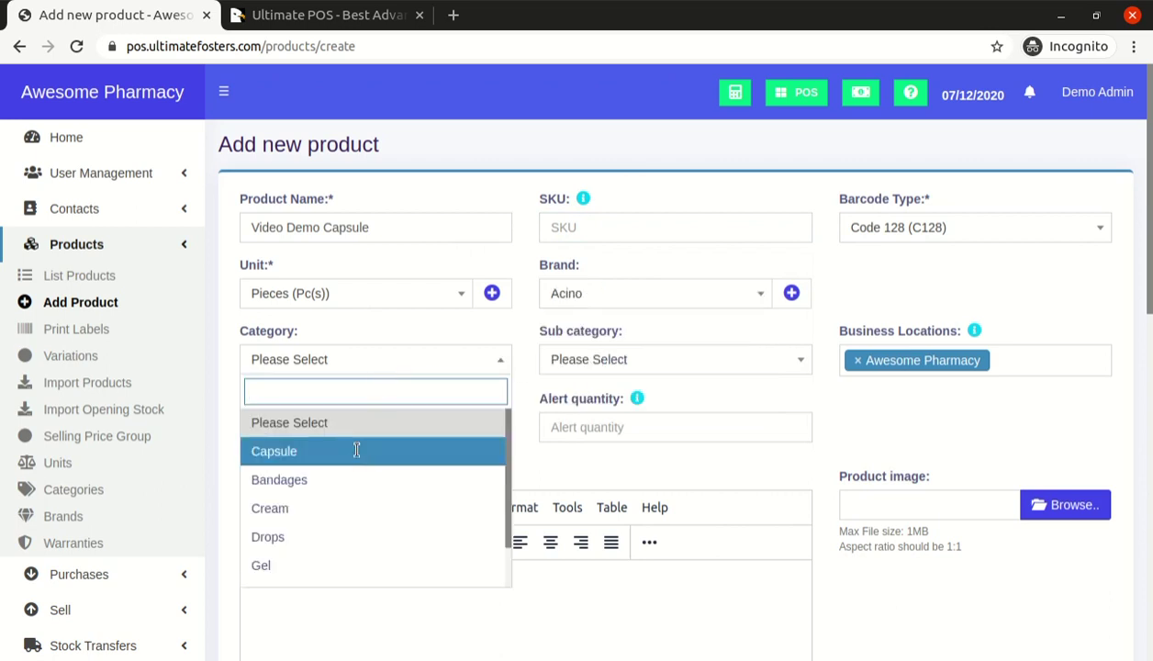
click(355, 451)
click(578, 360)
click(643, 326)
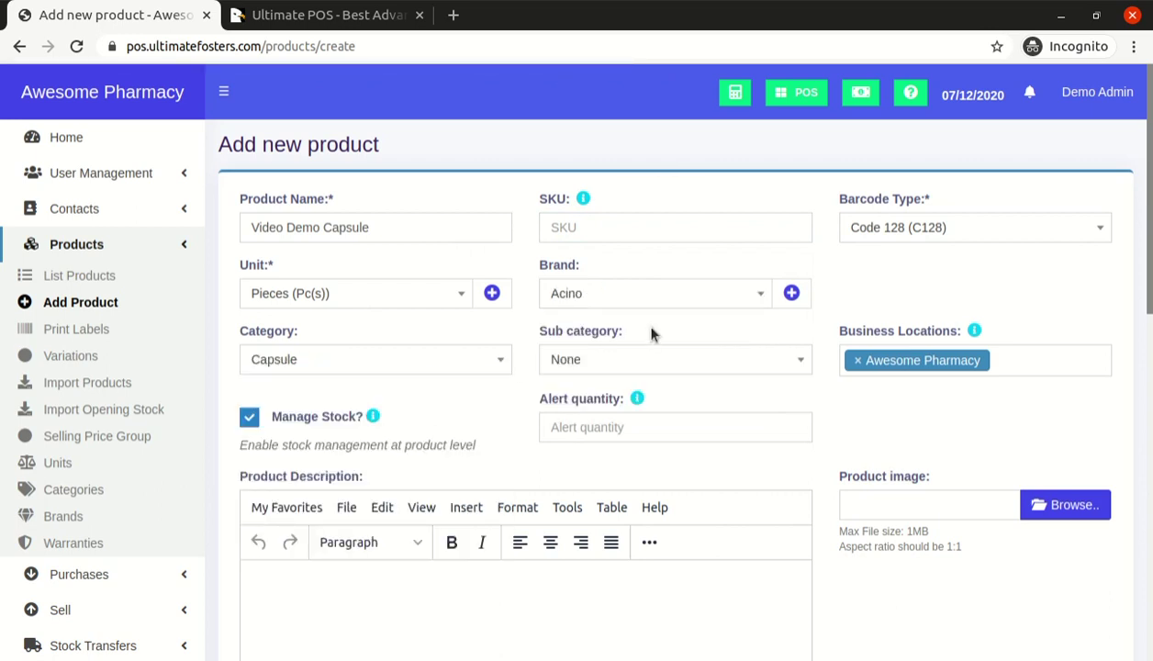
Check that Awesome Pharmacy is the business location, then review the product name
scroll(984, 285, down, 1)
click(1015, 266)
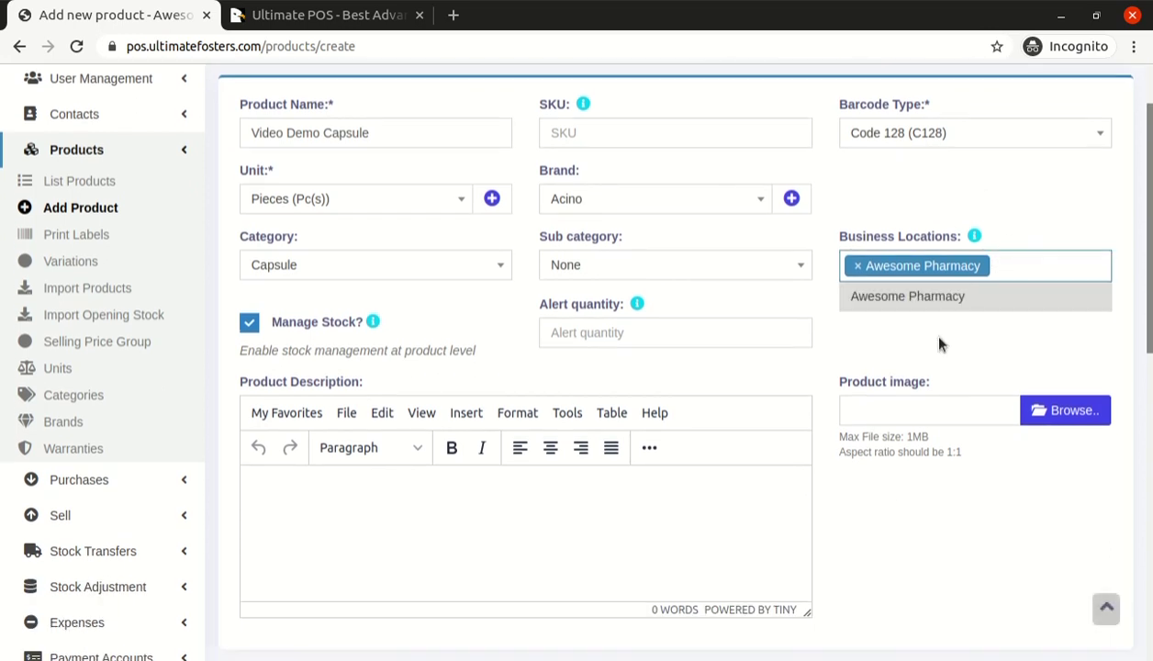
scroll(927, 336, up, 1)
click(958, 300)
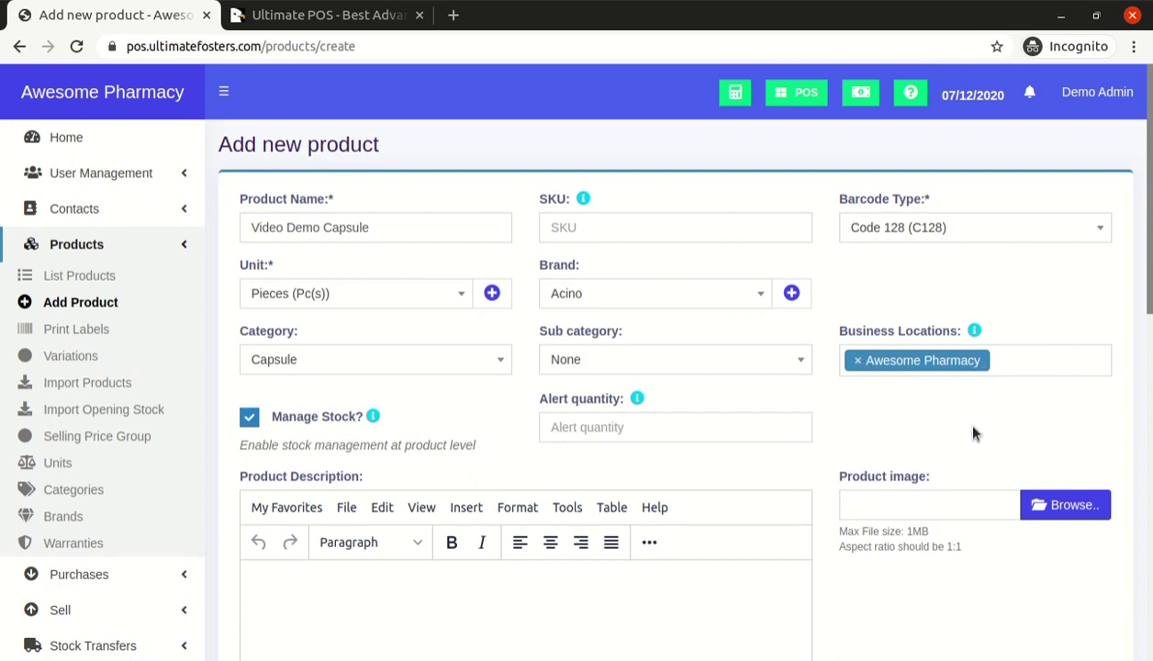
click(1047, 355)
click(979, 326)
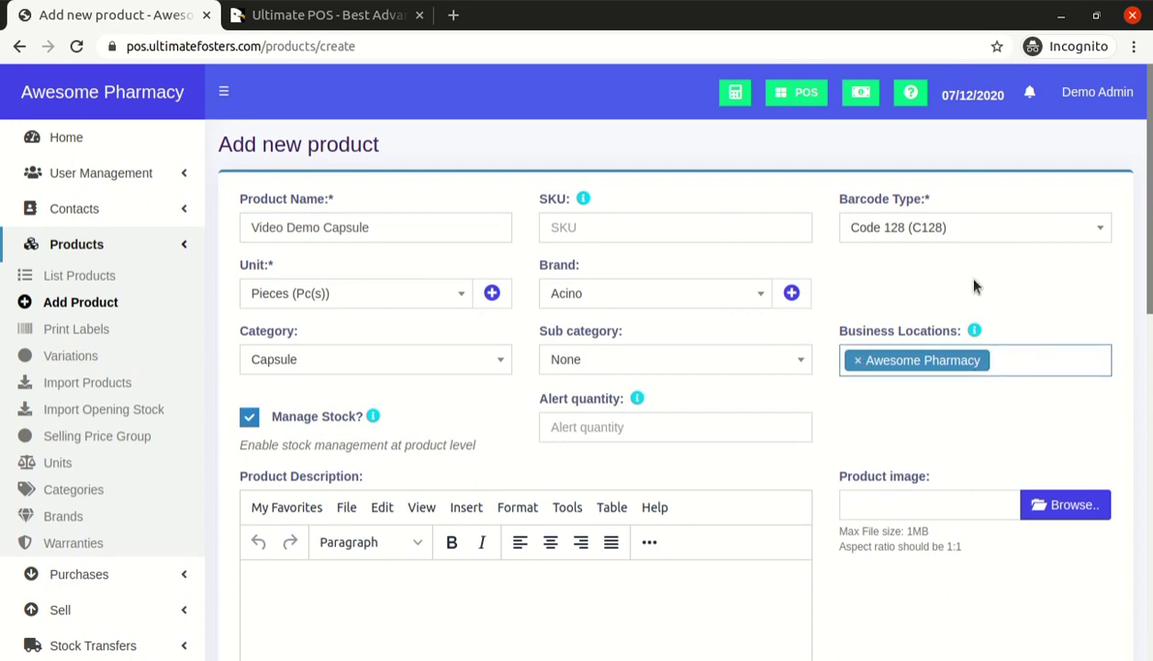
click(1015, 366)
click(1018, 309)
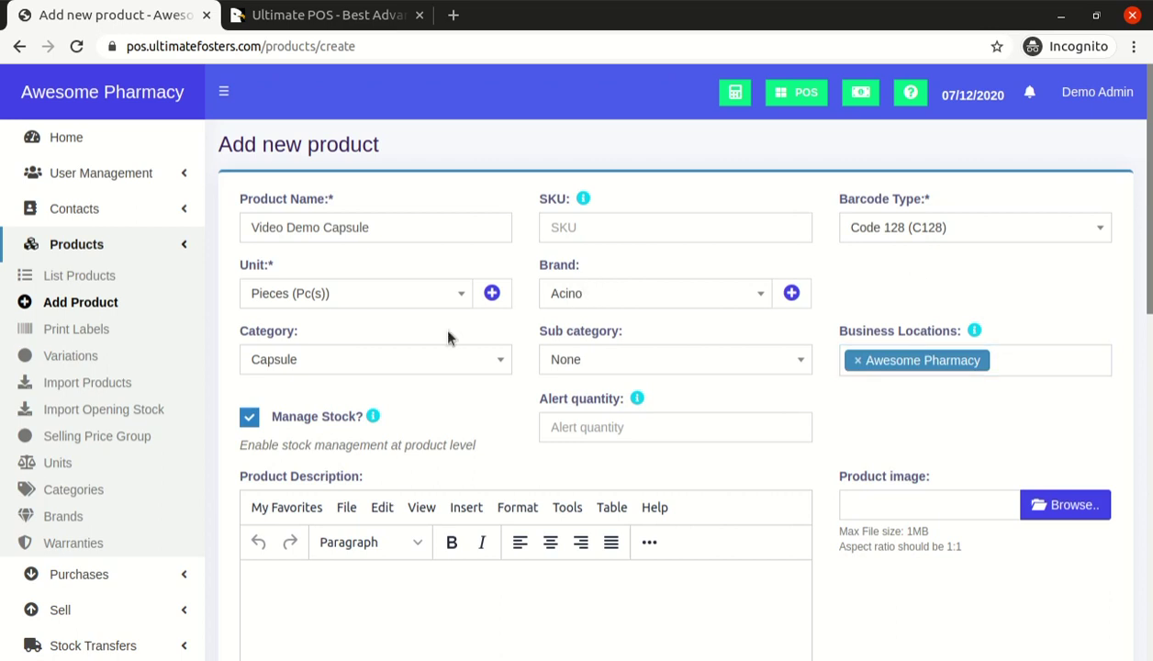
click(386, 229)
key(ctrl+a)
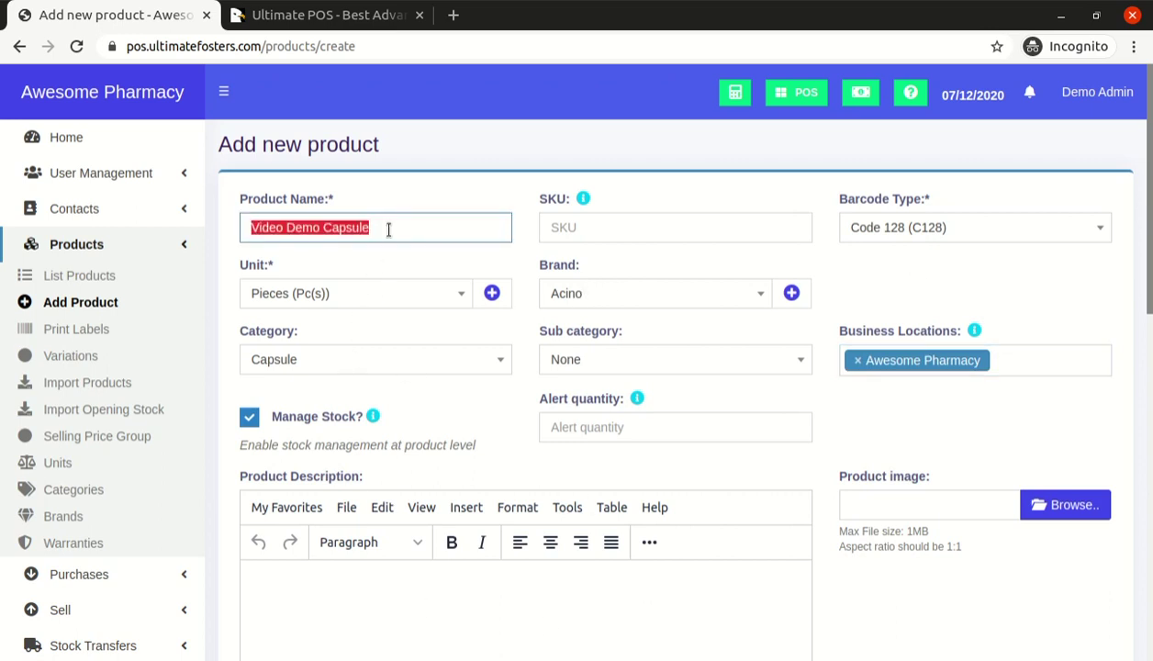
scroll(833, 342, down, 3)
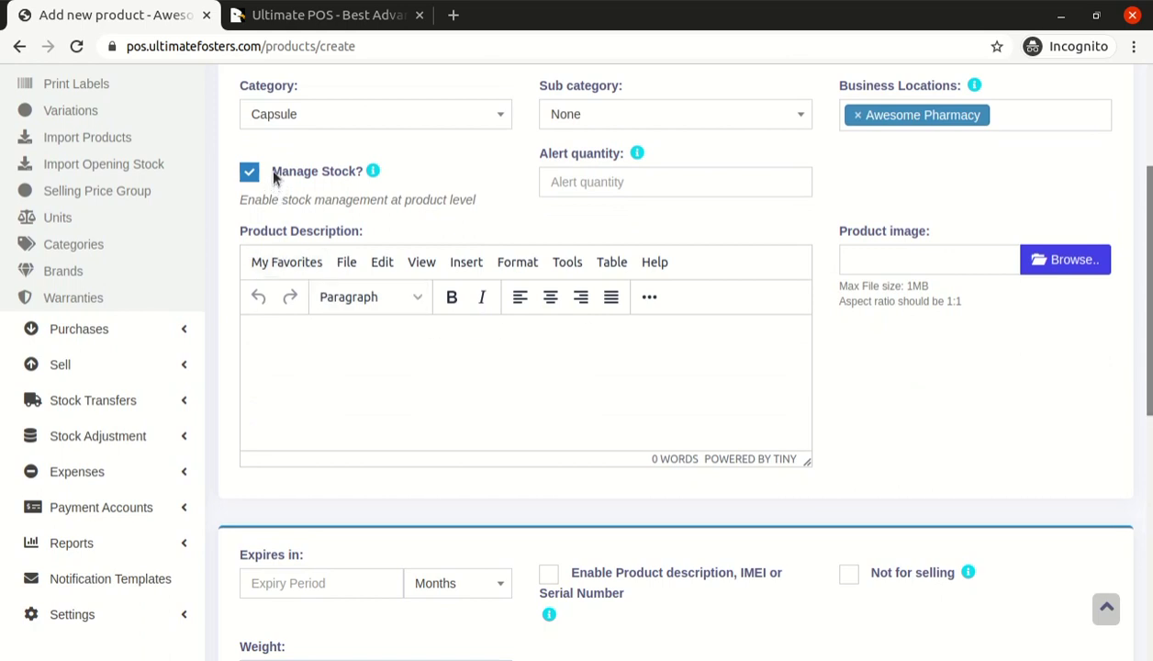
drag(1150, 248, 1149, 205)
scroll(1074, 415, up, 1)
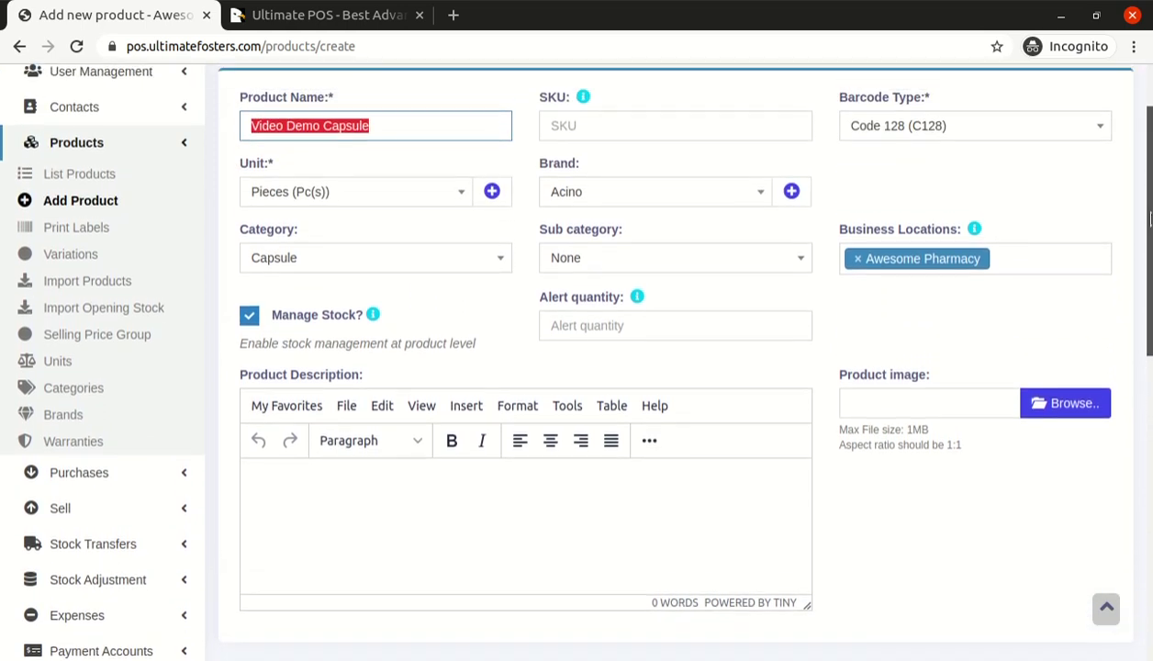
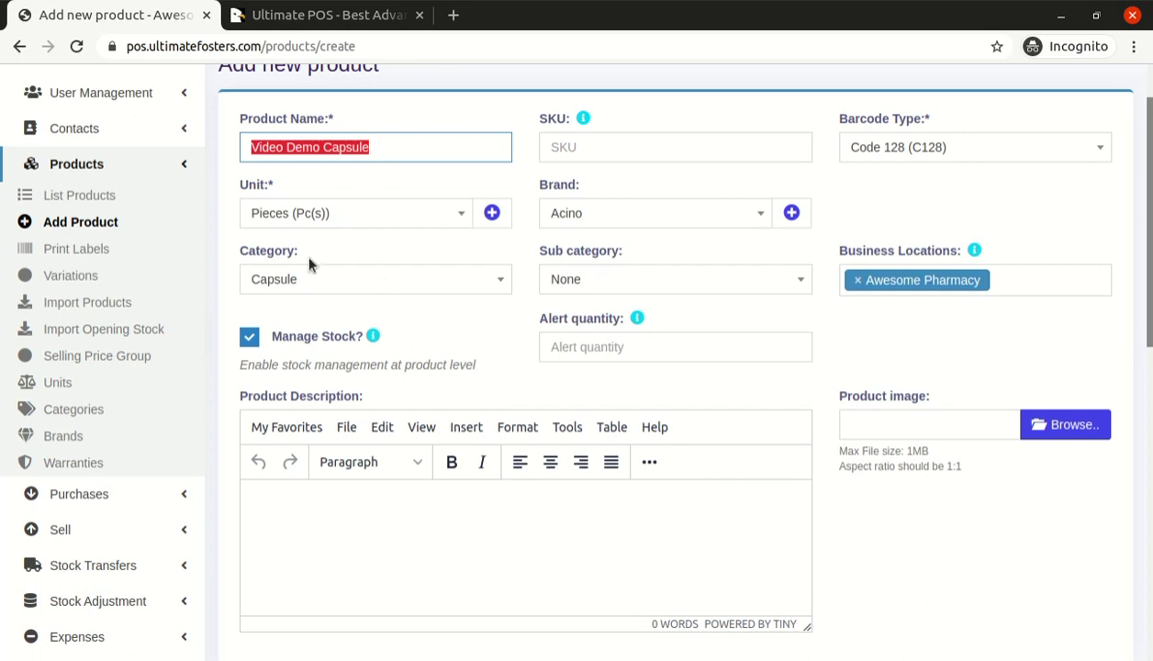
Keep Manage Stock enabled and set the alert quantity to 10
click(251, 338)
click(253, 341)
double_click(563, 346)
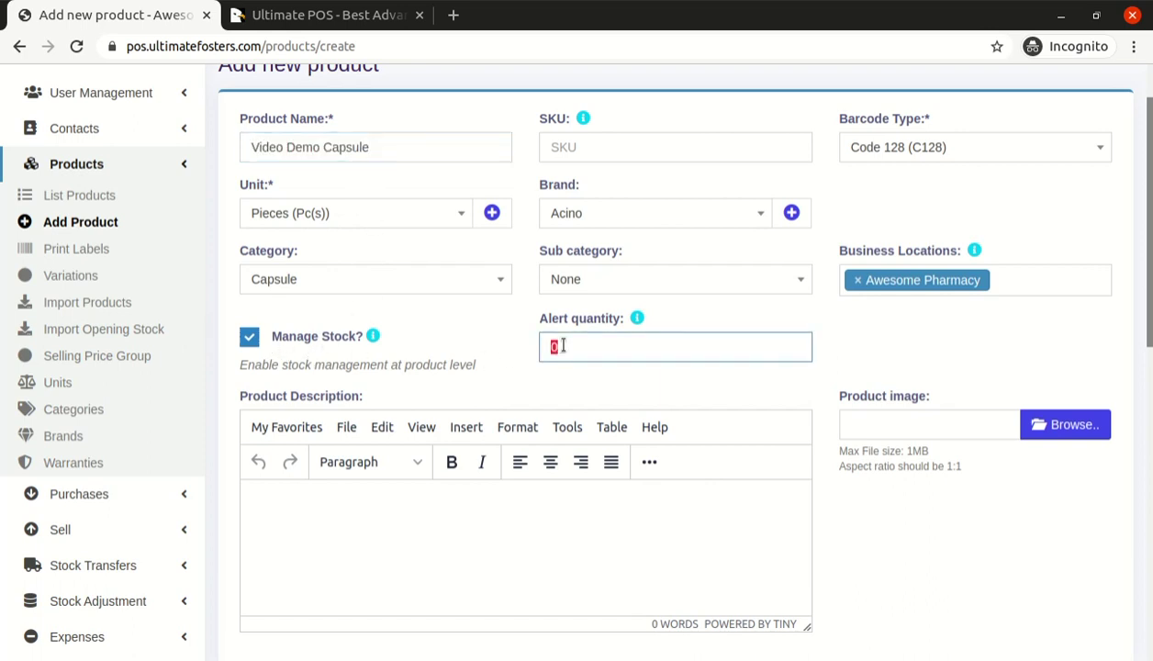
text(1)
double_click(601, 341)
mouse_move(638, 317)
Copy the product name 'Video Demo Capsule' for reuse
triple_click(410, 149)
key(ctrl+c)
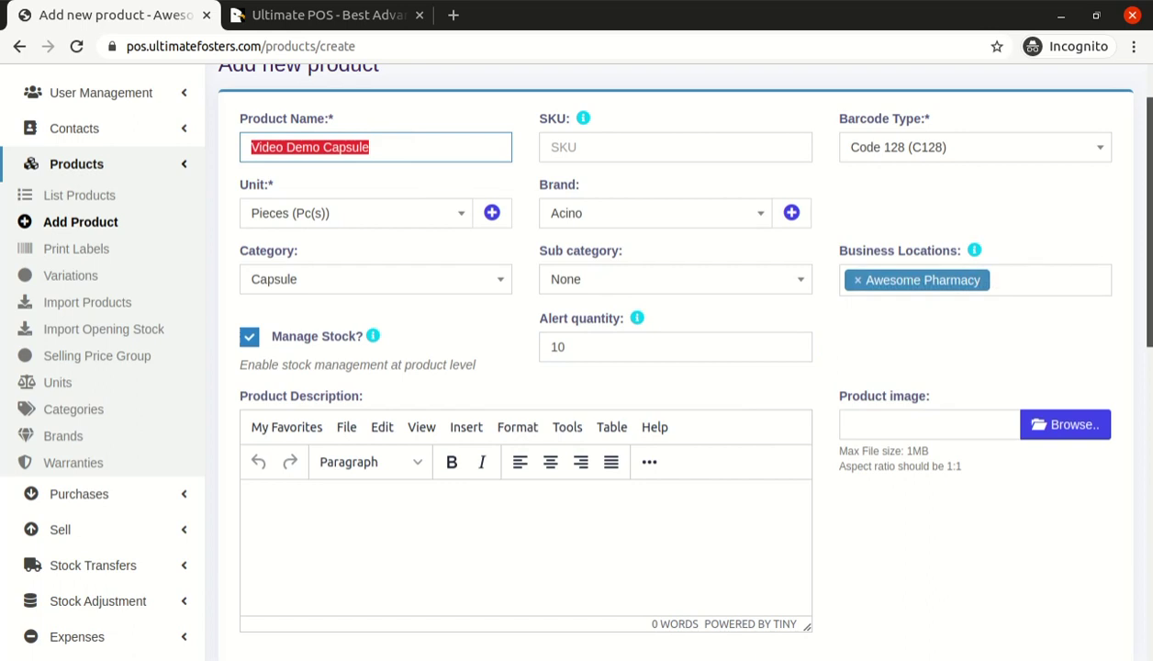
scroll(950, 320, up, 1)
scroll(951, 321, down, 2)
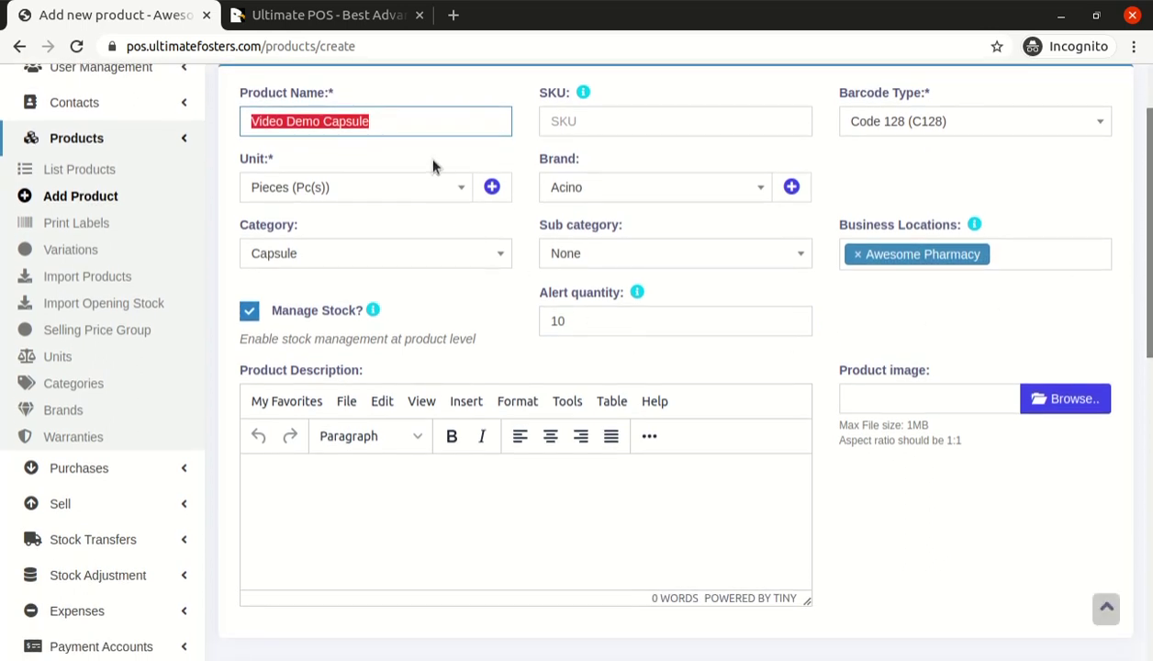
scroll(617, 293, down, 4)
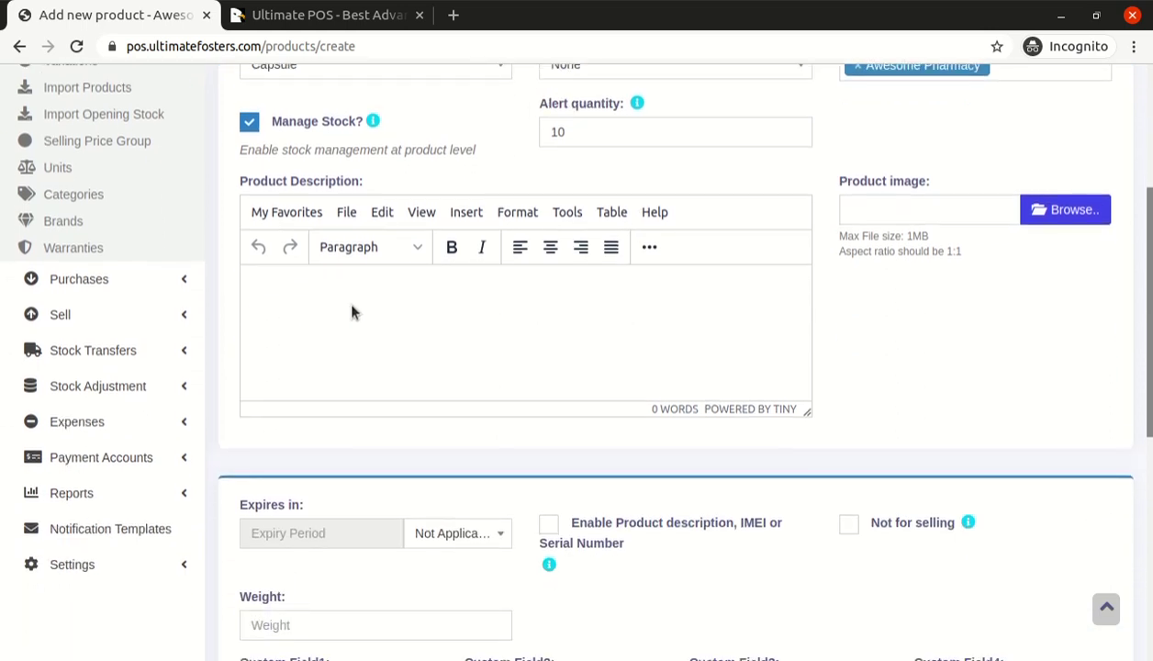
Paste 'Video Demo Capsule' as the product description and choose Months as the expiry unit
key(ctrl+v)
scroll(383, 400, down, 4)
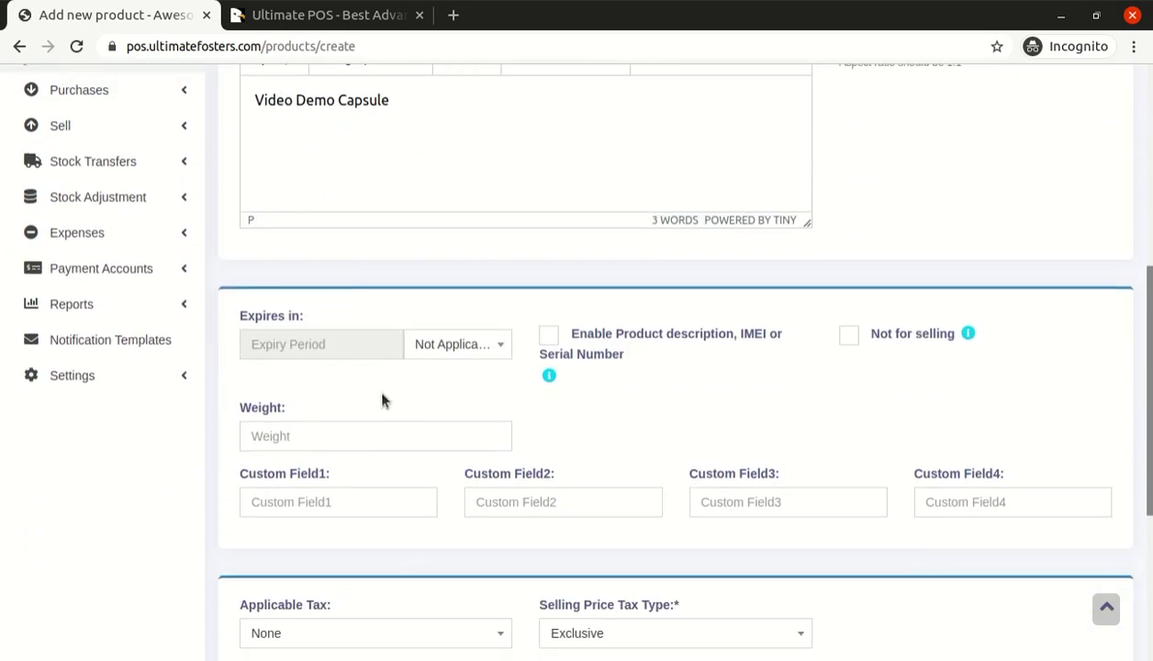
click(417, 346)
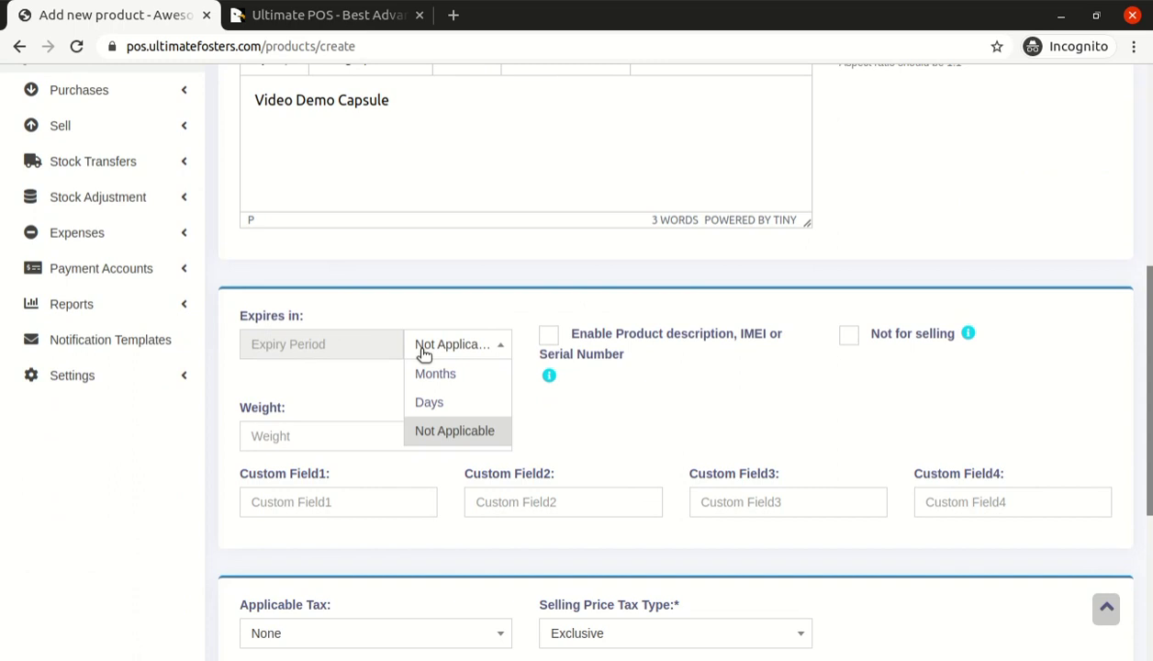
click(365, 392)
click(428, 356)
click(434, 400)
click(307, 343)
text(10)
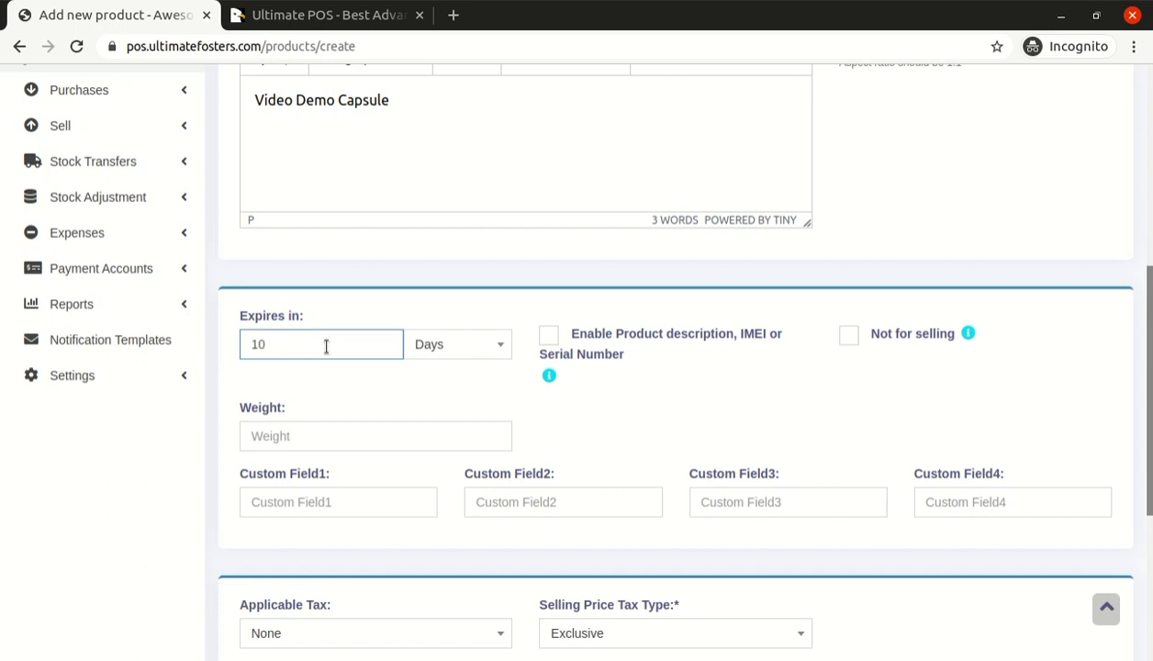
click(427, 345)
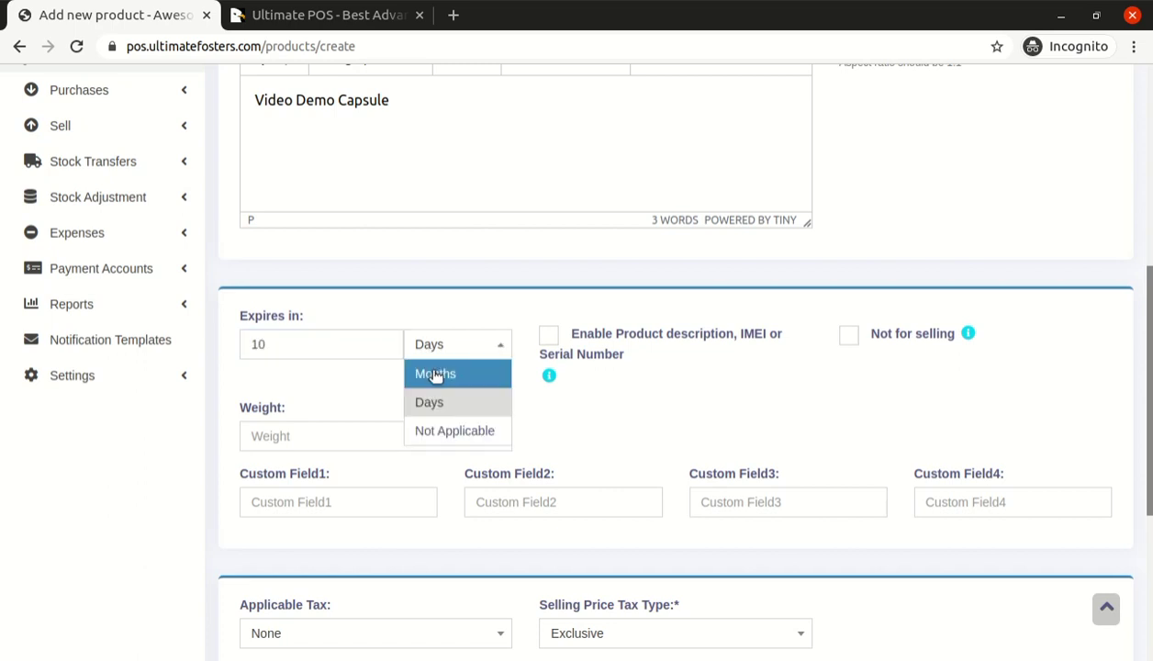
click(437, 375)
Set Expires in to 6 Months and review the expiry fields
double_click(360, 354)
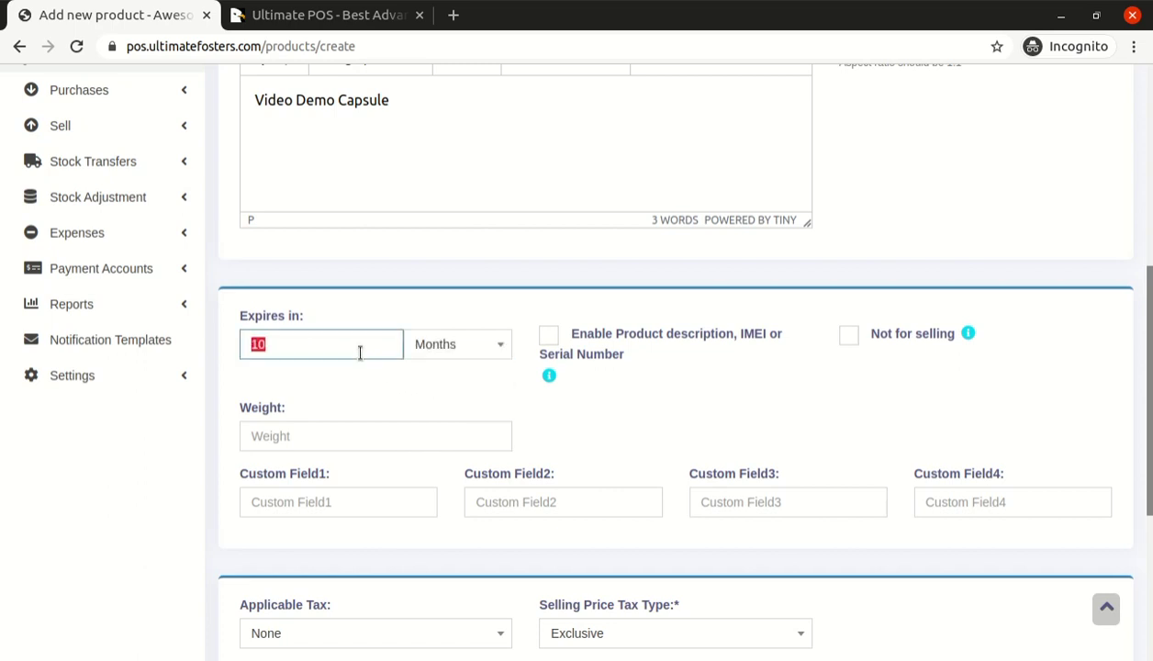
text(6)
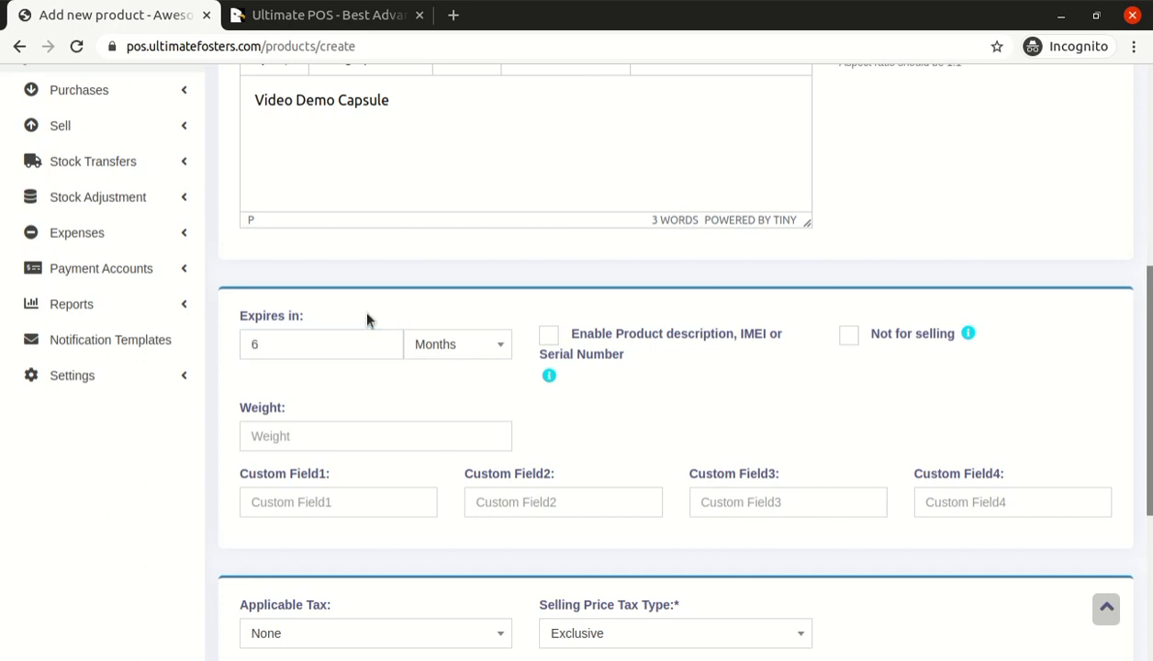
scroll(311, 354, up, 1)
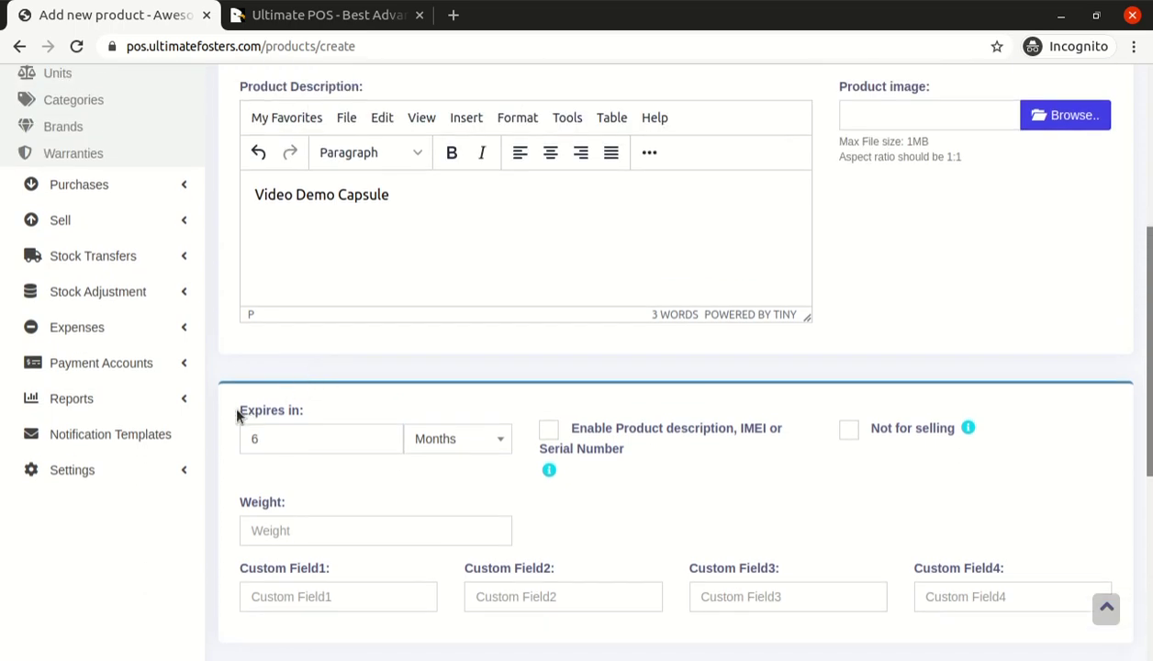
drag(237, 415, 317, 412)
click(302, 429)
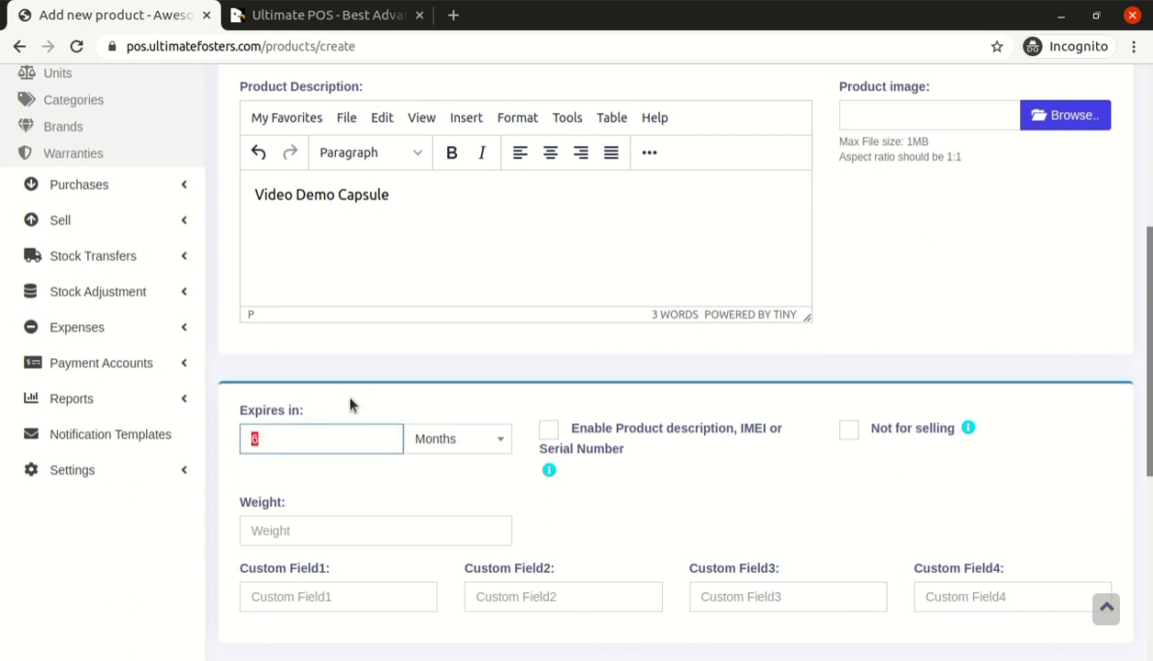
scroll(349, 404, up, 1)
scroll(348, 404, down, 2)
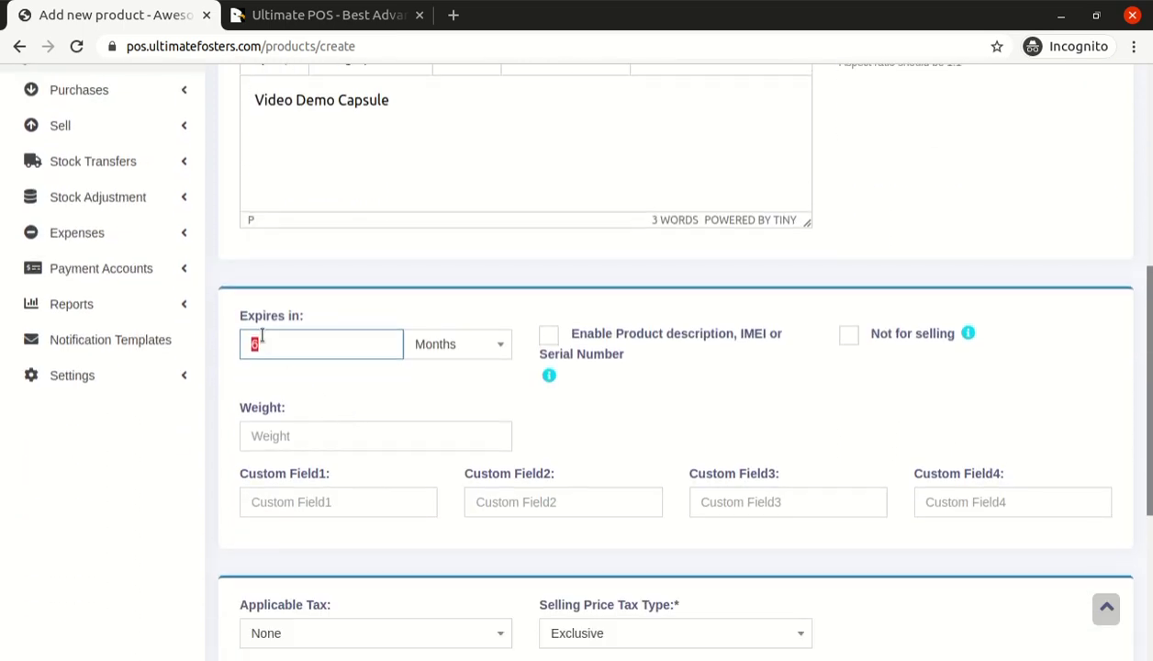
drag(241, 321, 331, 317)
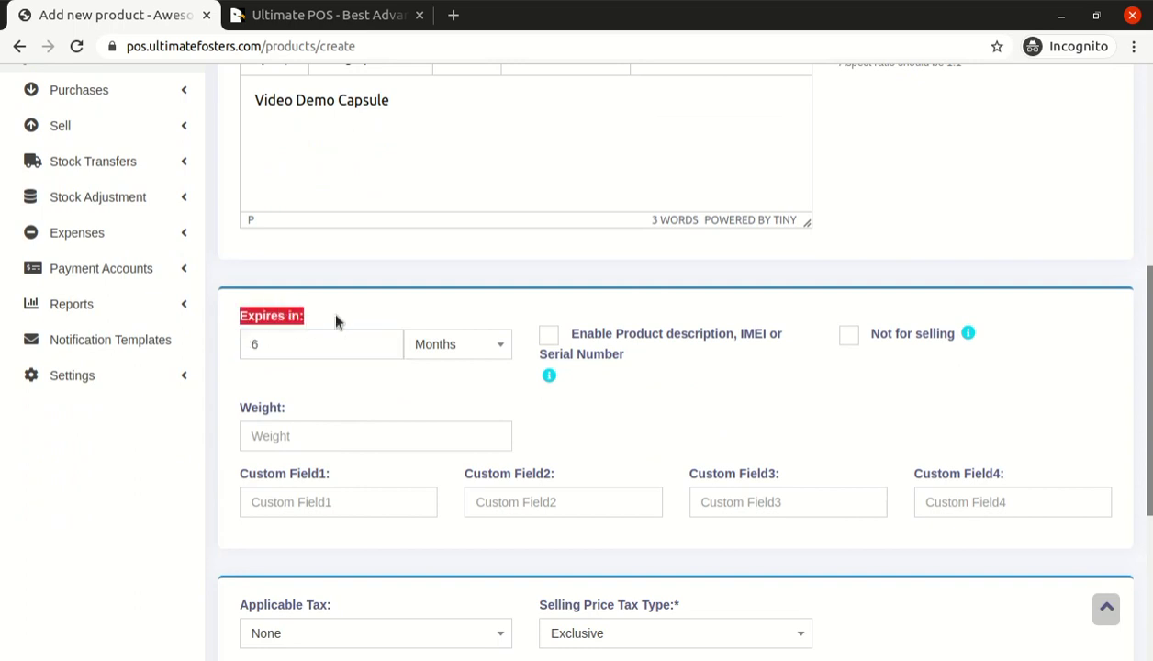
click(336, 317)
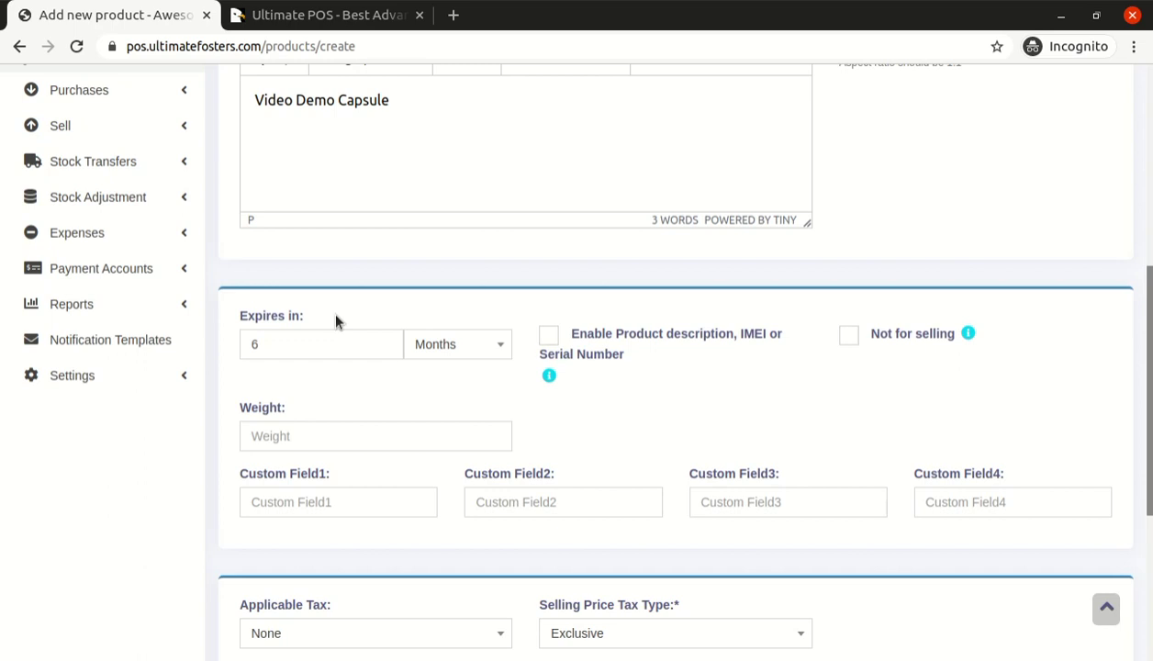
scroll(321, 357, up, 3)
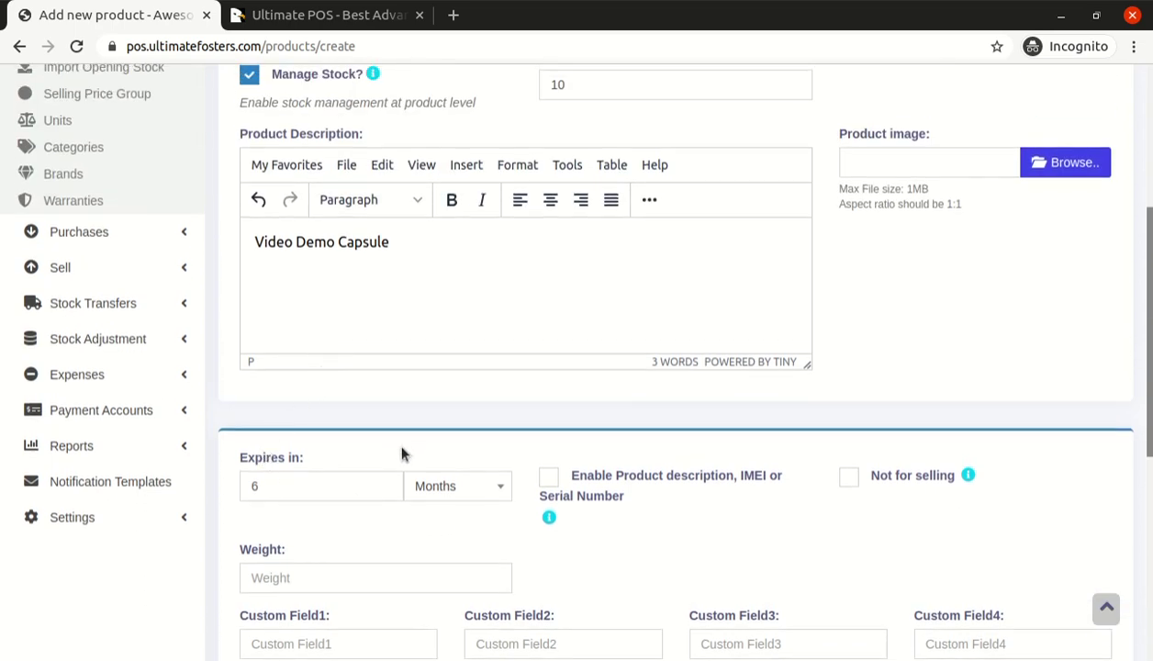
scroll(232, 461, up, 2)
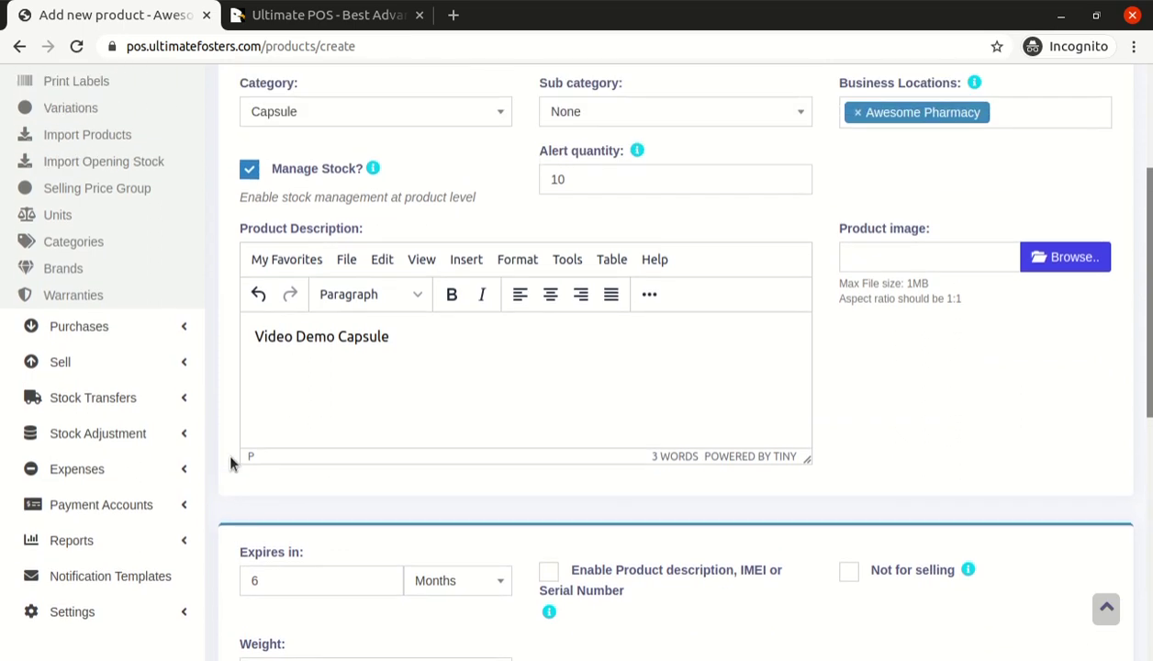
scroll(231, 462, down, 3)
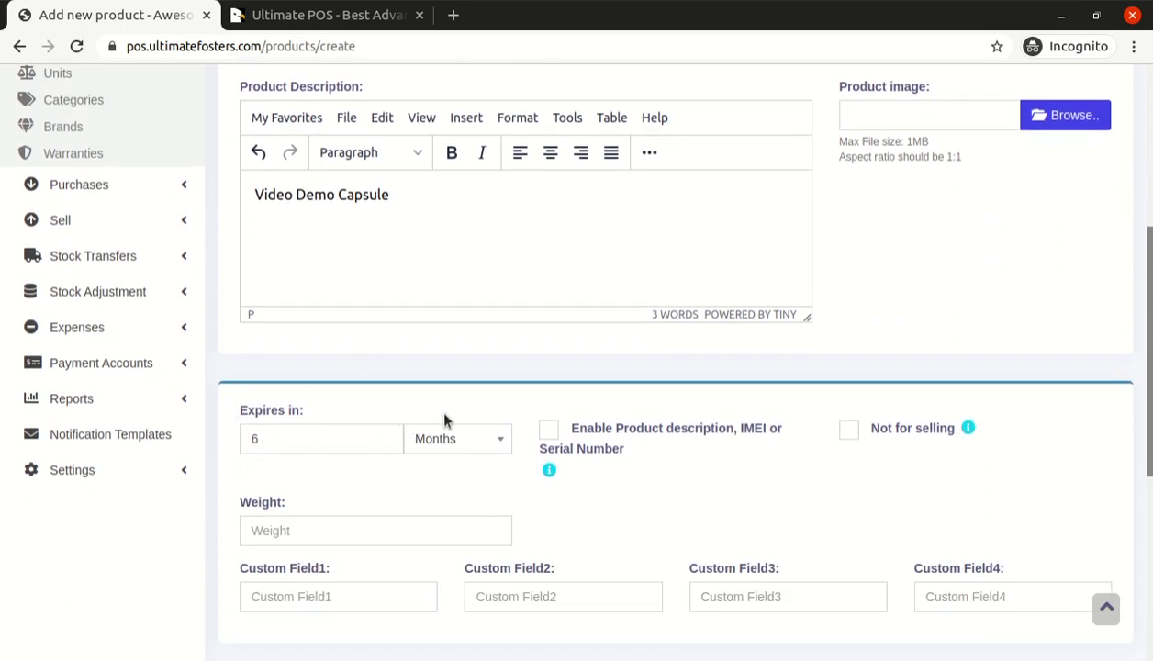
scroll(482, 432, up, 3)
scroll(455, 437, down, 3)
scroll(820, 390, down, 3)
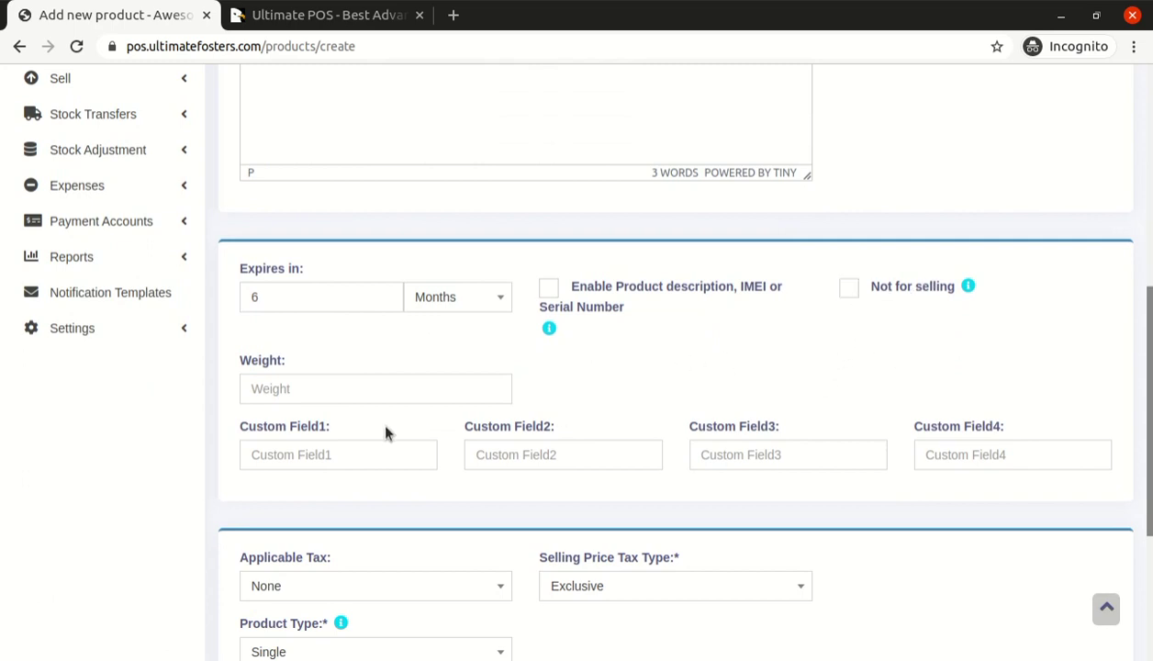
Enter a purchase price of 1, excluding tax, in the pricing table
scroll(386, 433, down, 6)
click(323, 448)
text(1)
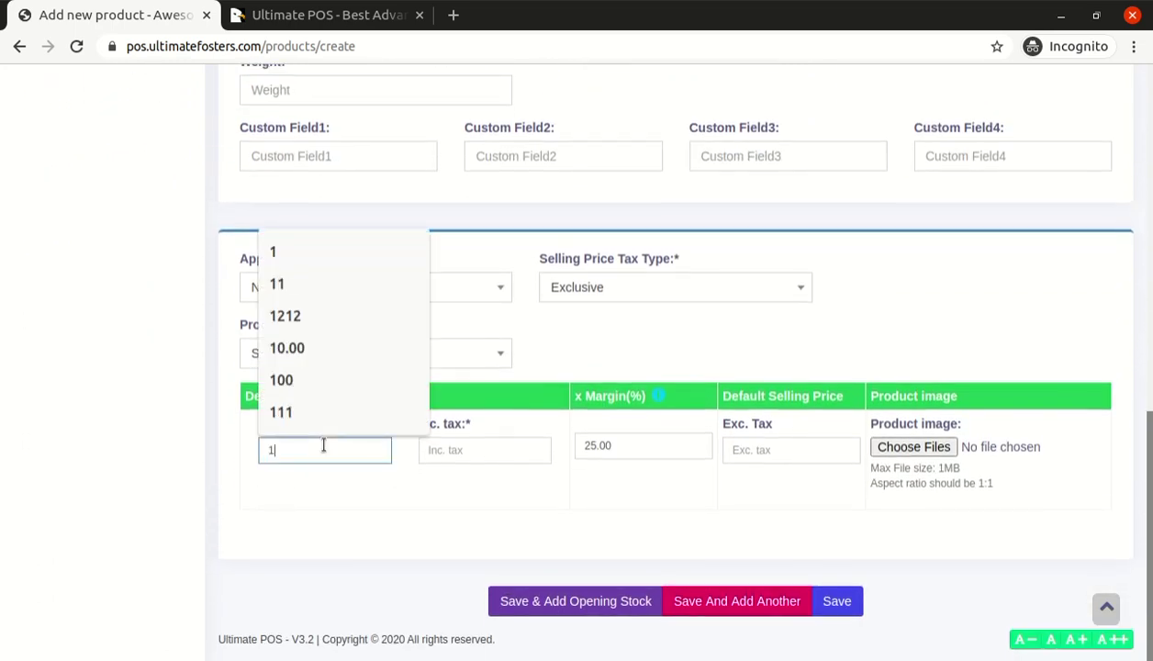
text(00)
key(Tab)
key(shift+Tab)
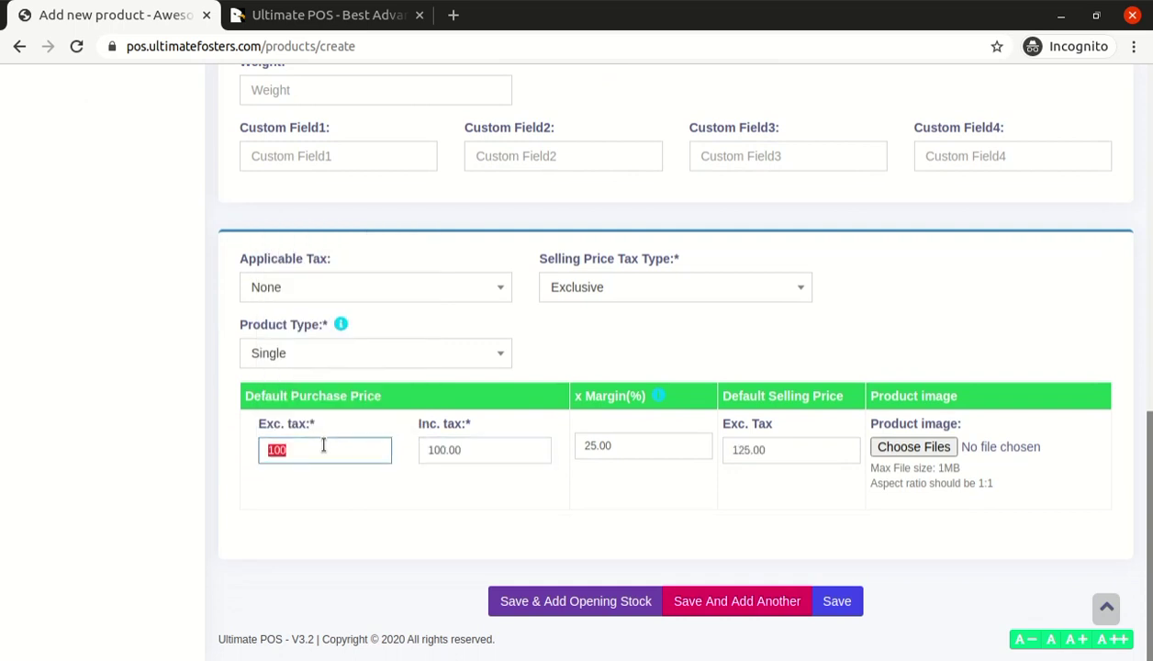
scroll(554, 269, up, 10)
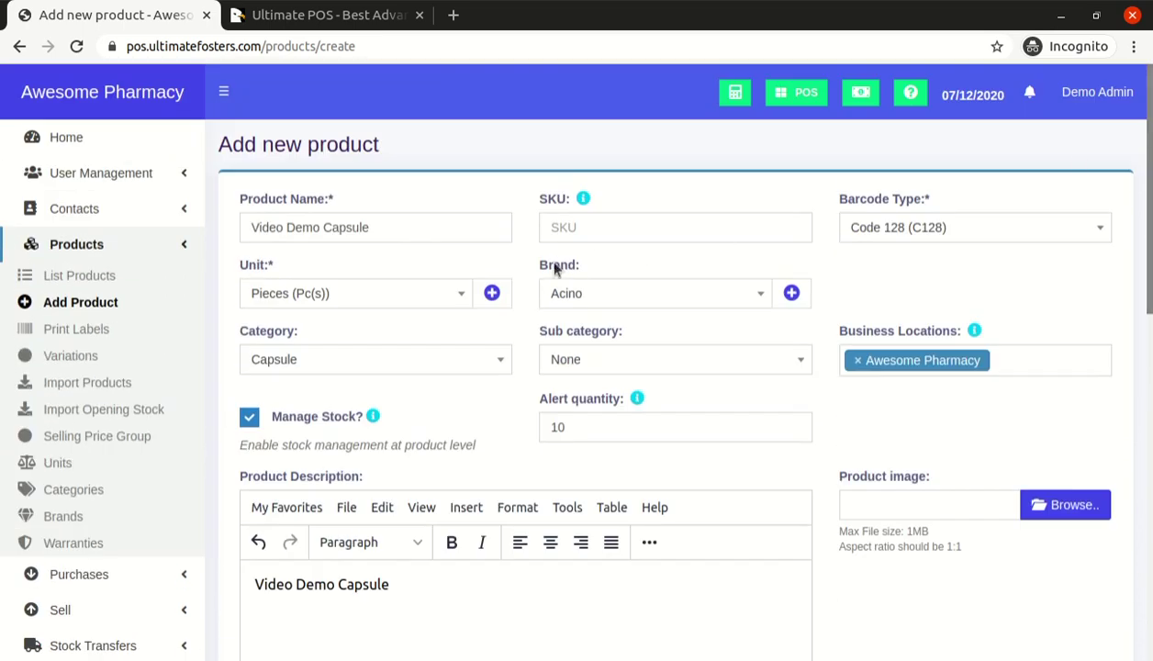
triple_click(419, 227)
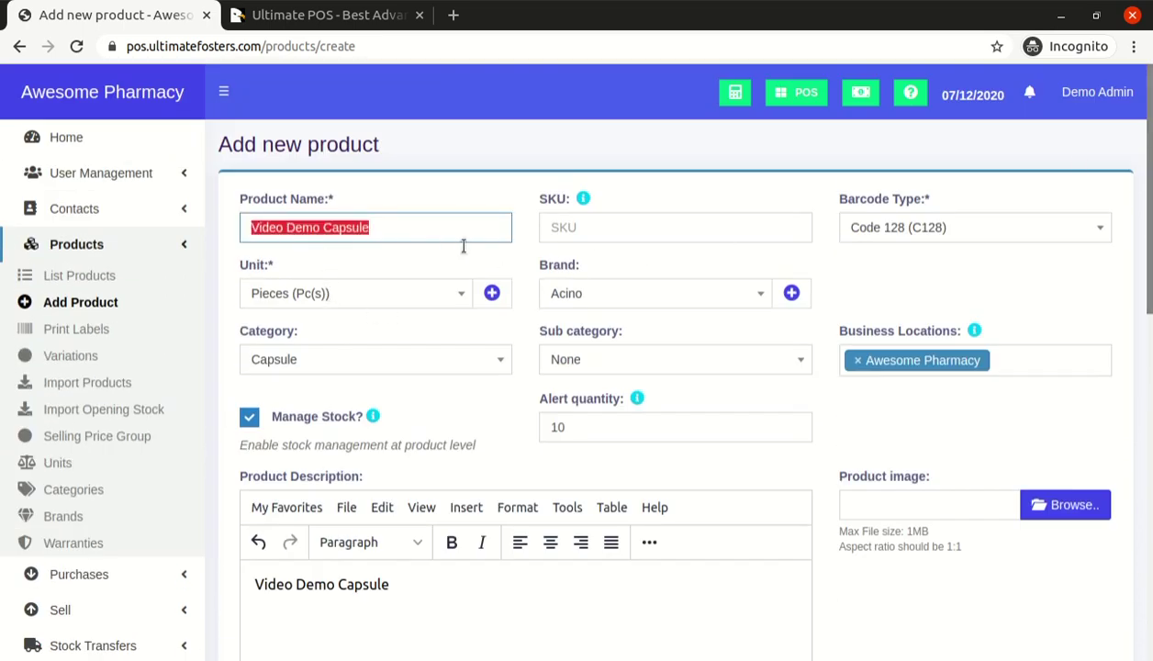
scroll(1021, 252, down, 10)
click(282, 452)
double_click(283, 451)
text(1)
key(Tab)
key(Tab)
key(Tab)
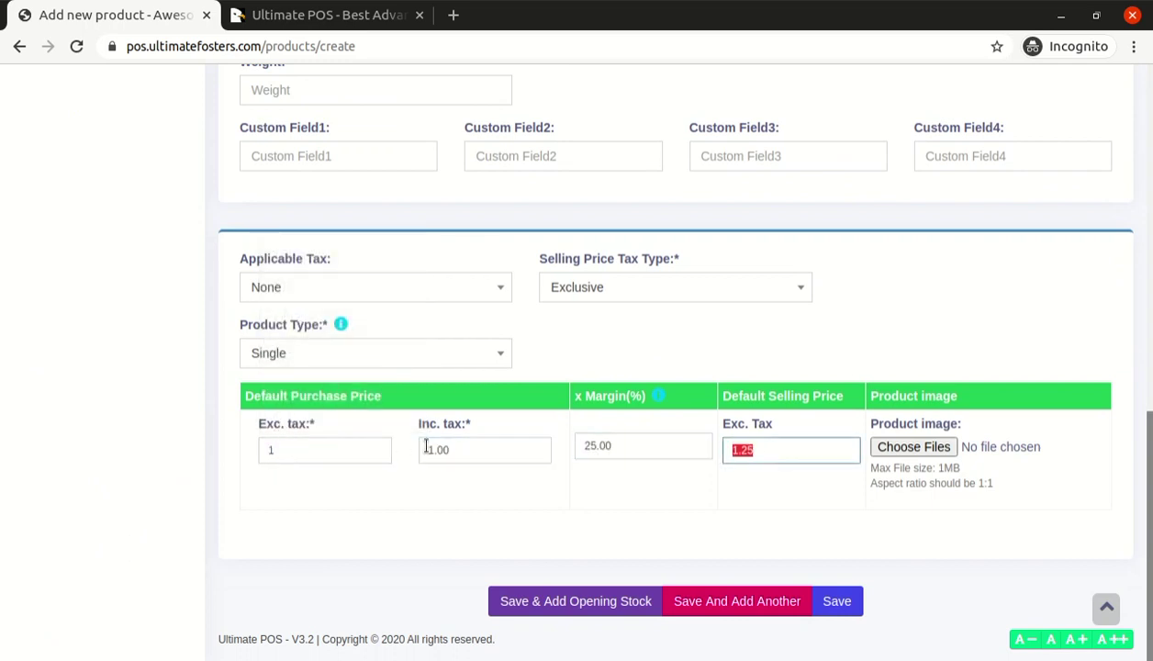
Keep product type Single with 25.00 margin and 1.25 selling price, then save the product
click(320, 361)
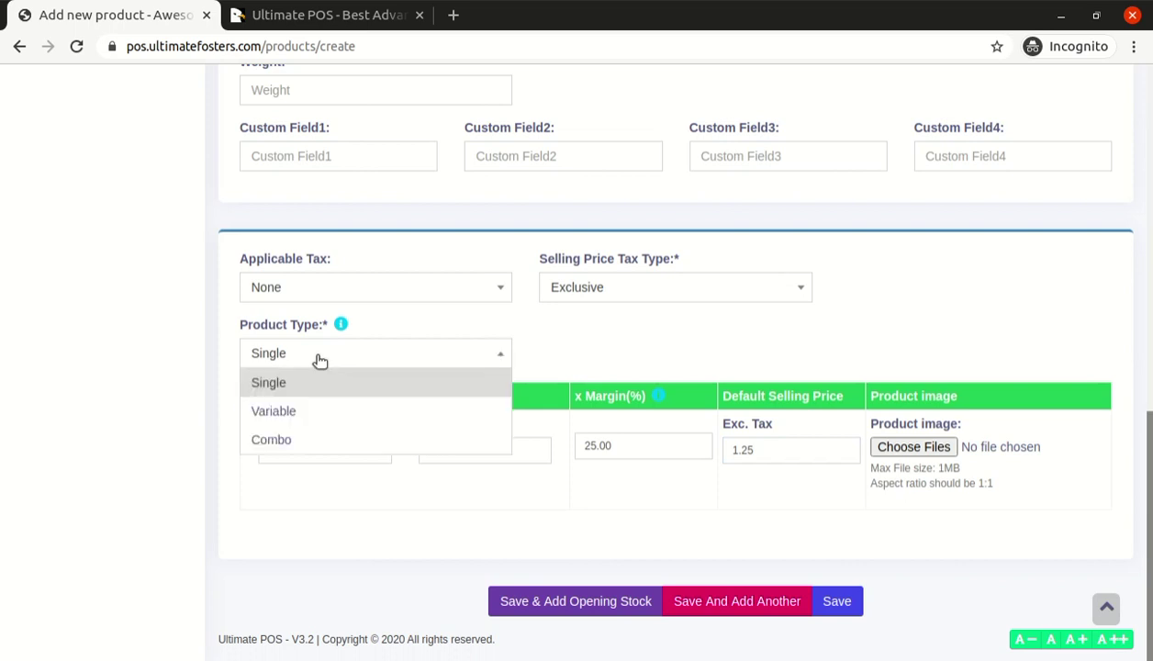
click(384, 369)
click(606, 444)
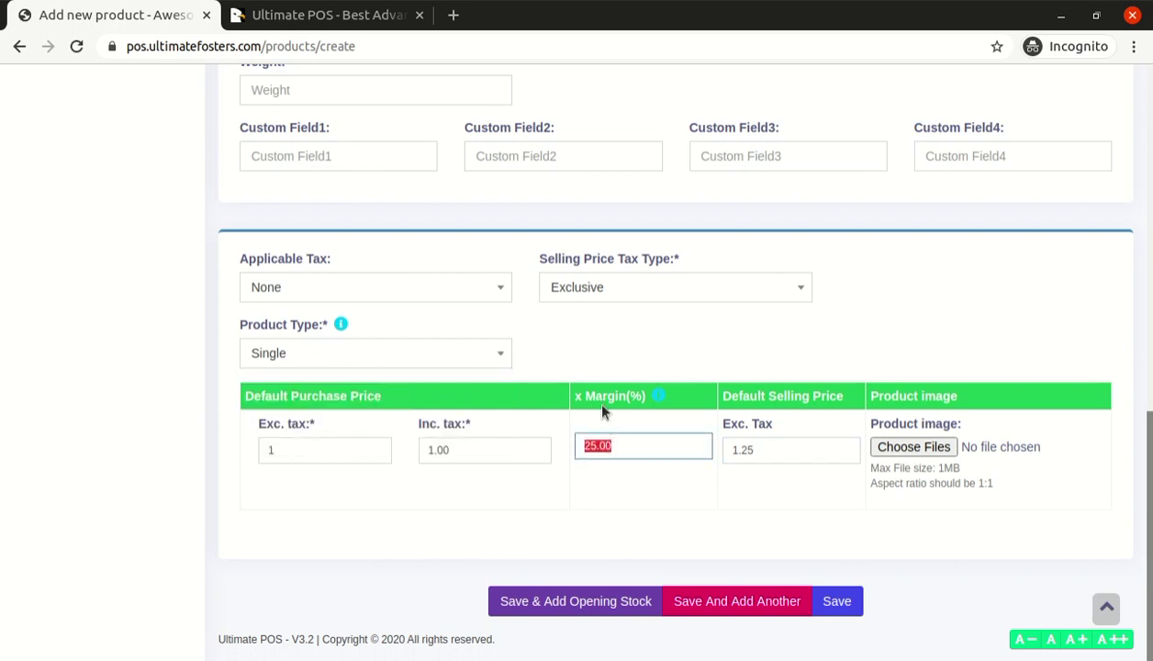
click(792, 448)
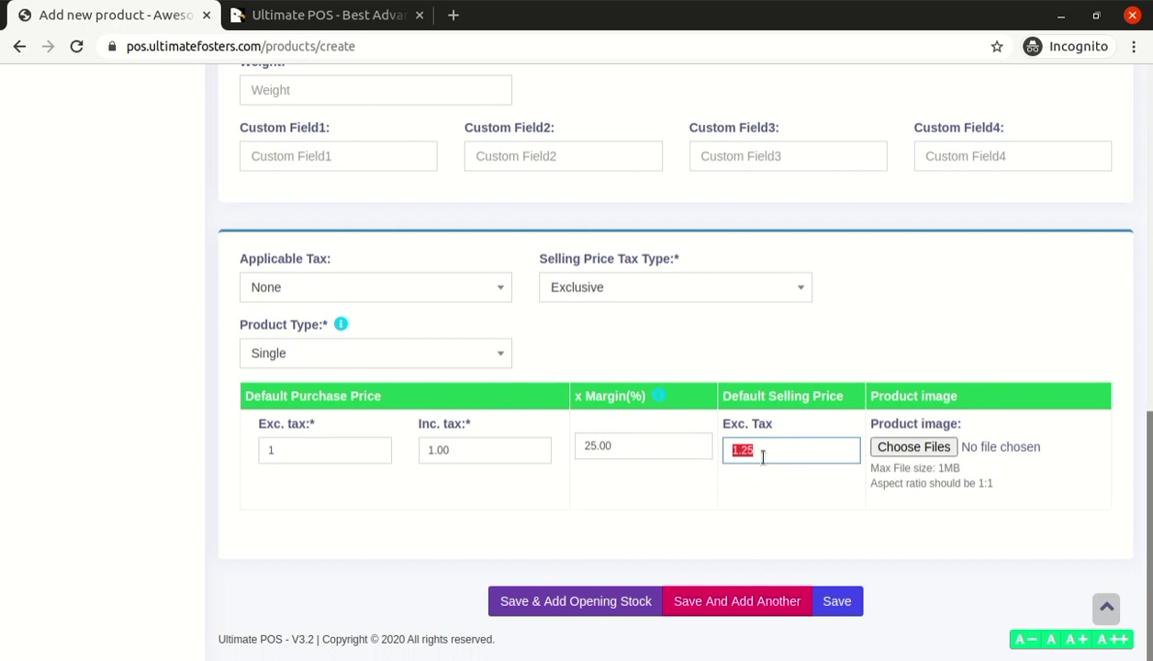
click(837, 602)
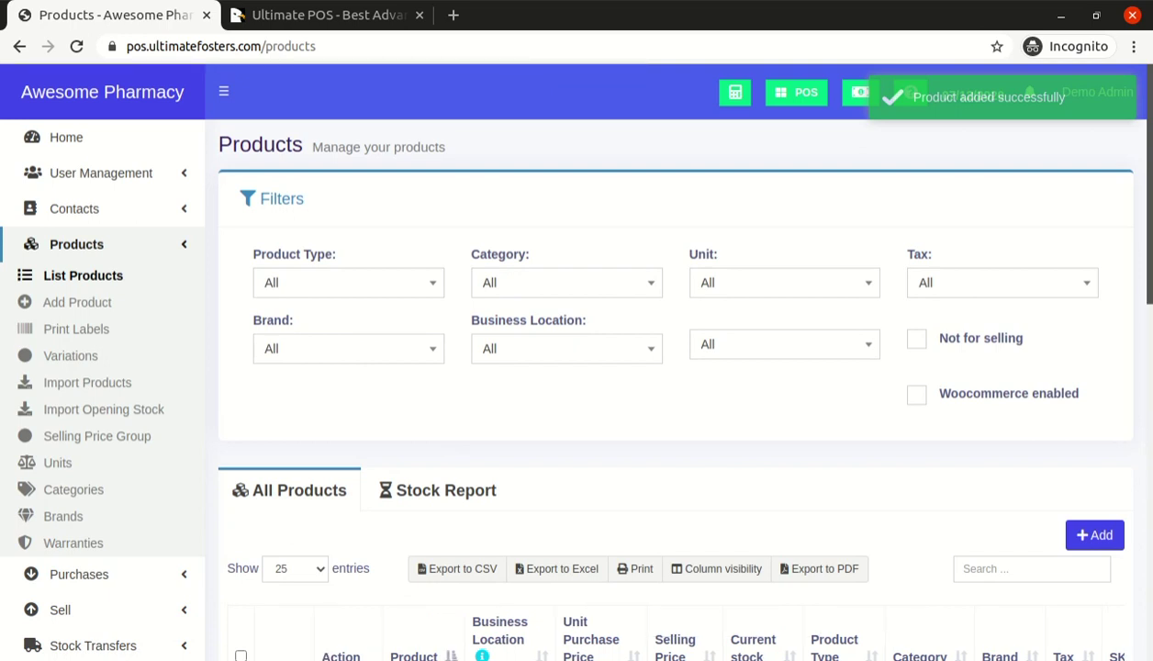
Search the Products list for 'Video Demo Capsule'
scroll(576, 368, down, 4)
scroll(577, 367, up, 3)
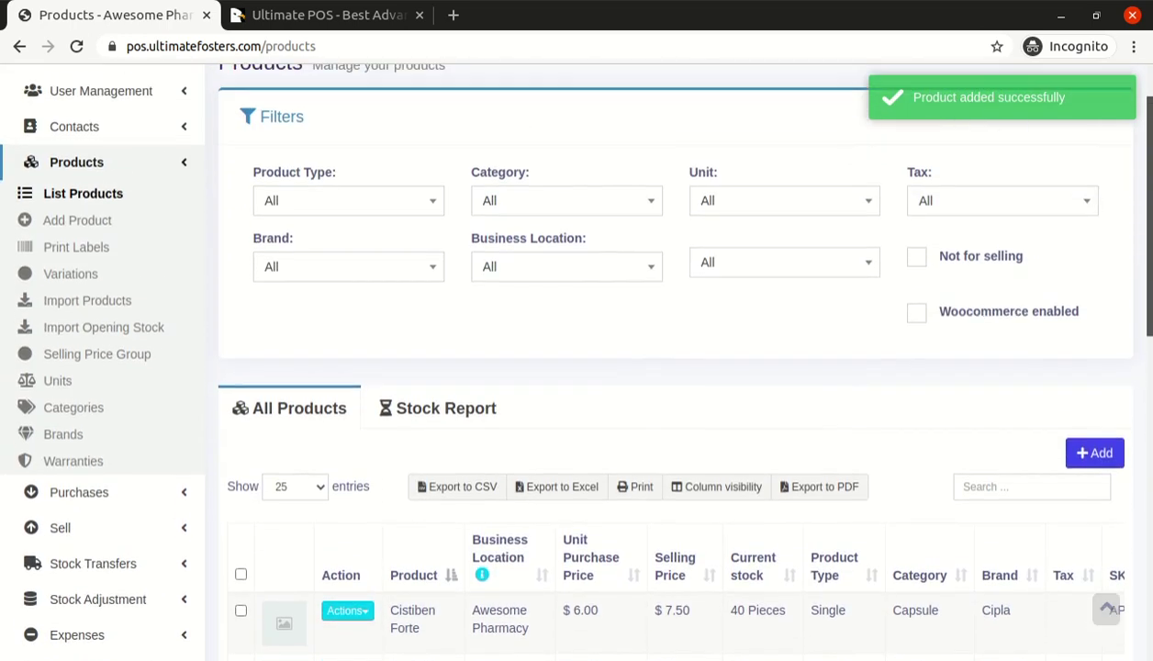
scroll(576, 367, up, 1)
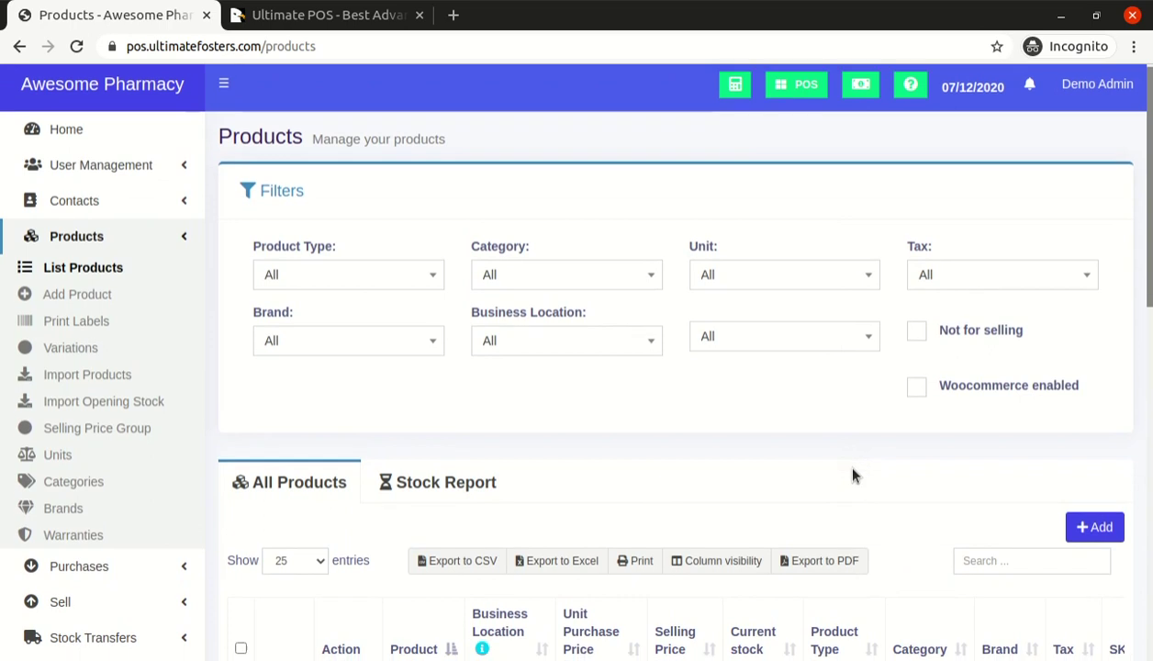
scroll(853, 475, down, 3)
scroll(525, 455, up, 3)
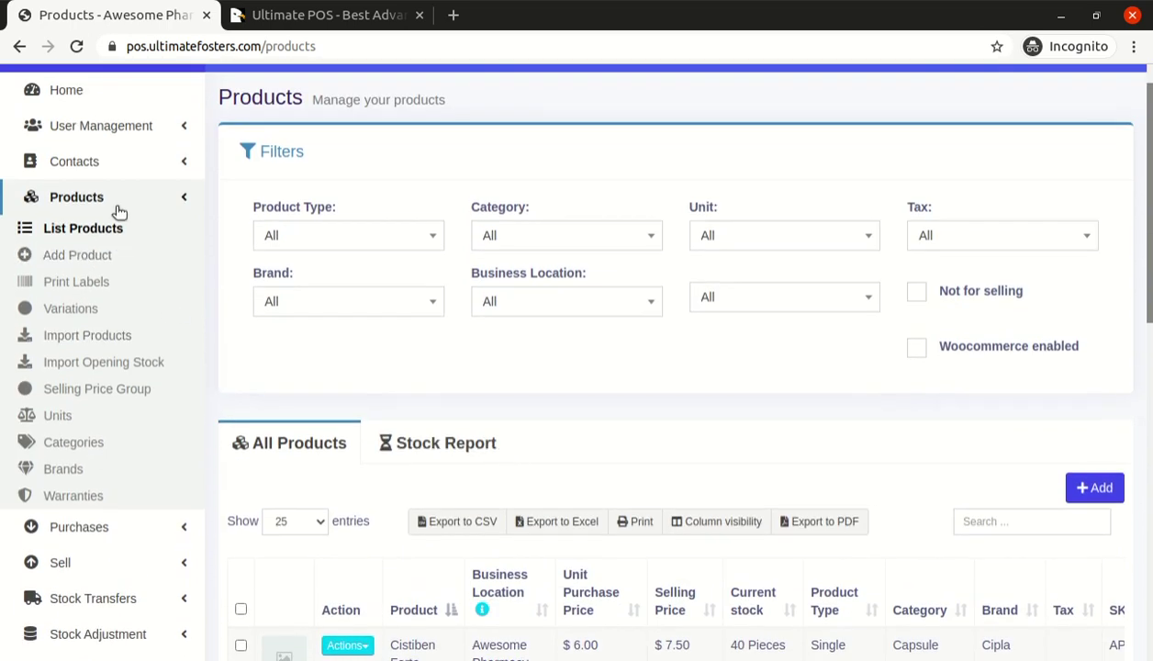
click(977, 521)
text(Video Demo Capsule)
Choose 'Add or edit opening stock' from the Video Demo Capsule row's Actions menu
scroll(874, 432, down, 2)
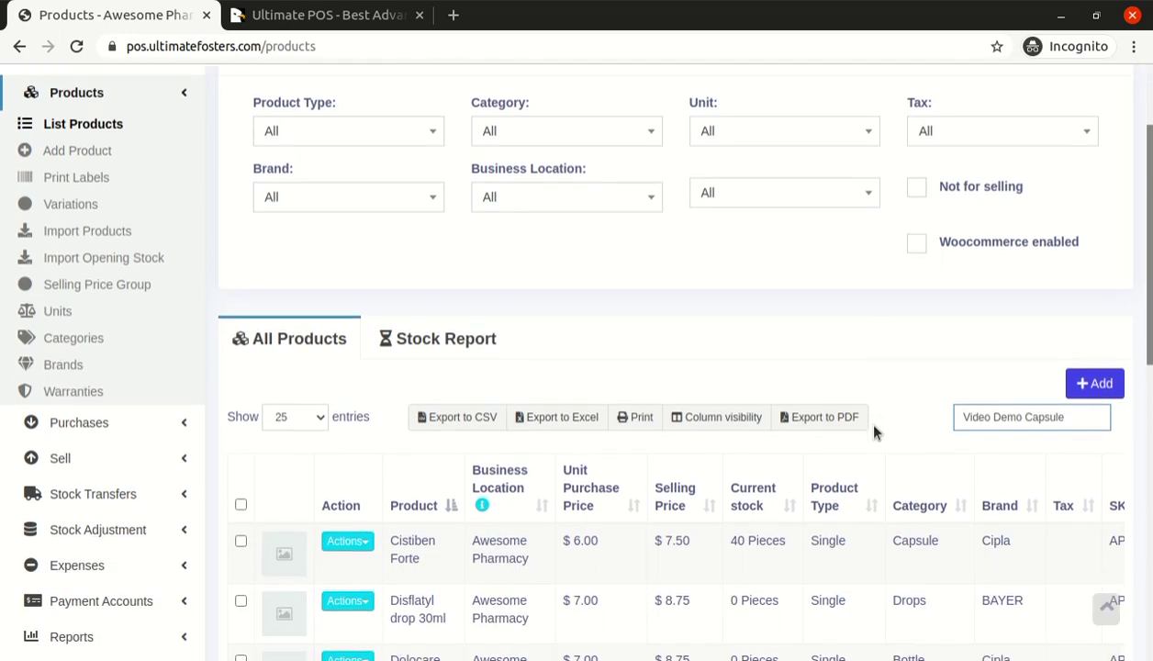
scroll(877, 432, down, 1)
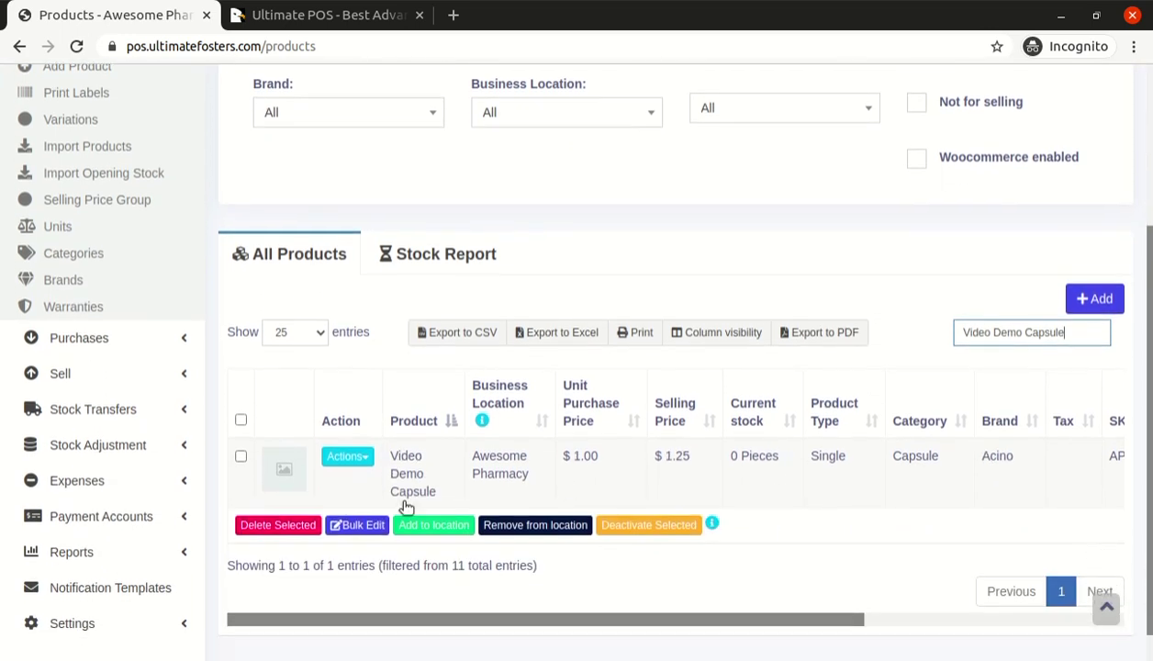
click(347, 456)
scroll(375, 565, down, 1)
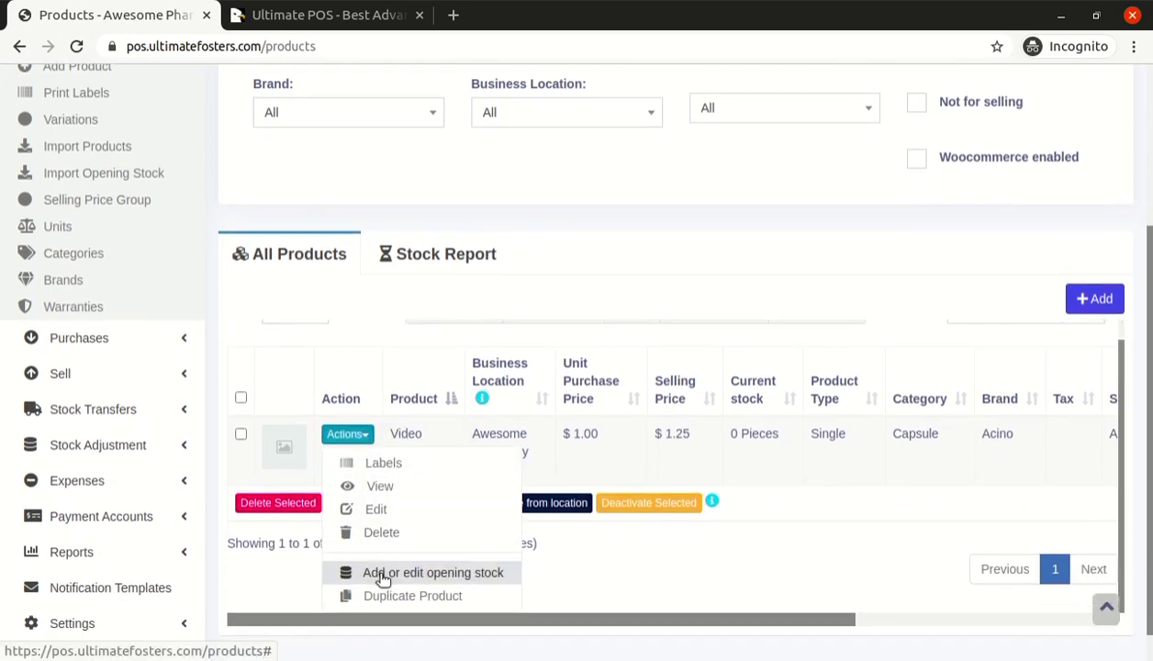
scroll(555, 304, up, 3)
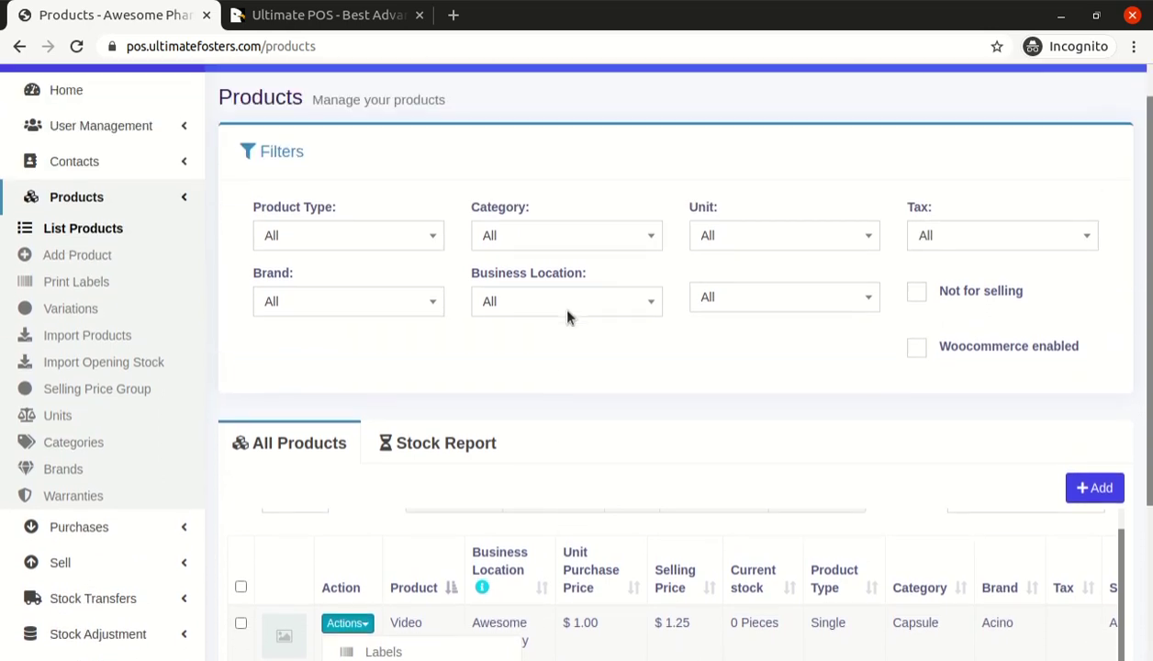
click(163, 201)
scroll(257, 290, up, 1)
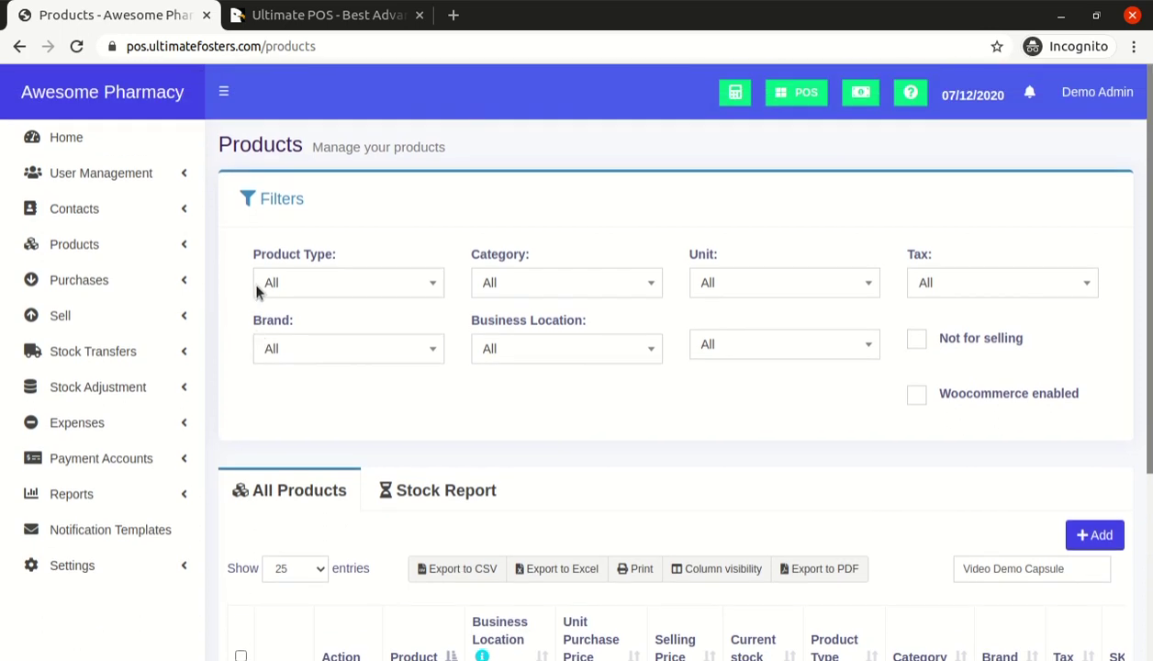
click(103, 286)
click(103, 280)
scroll(253, 334, down, 2)
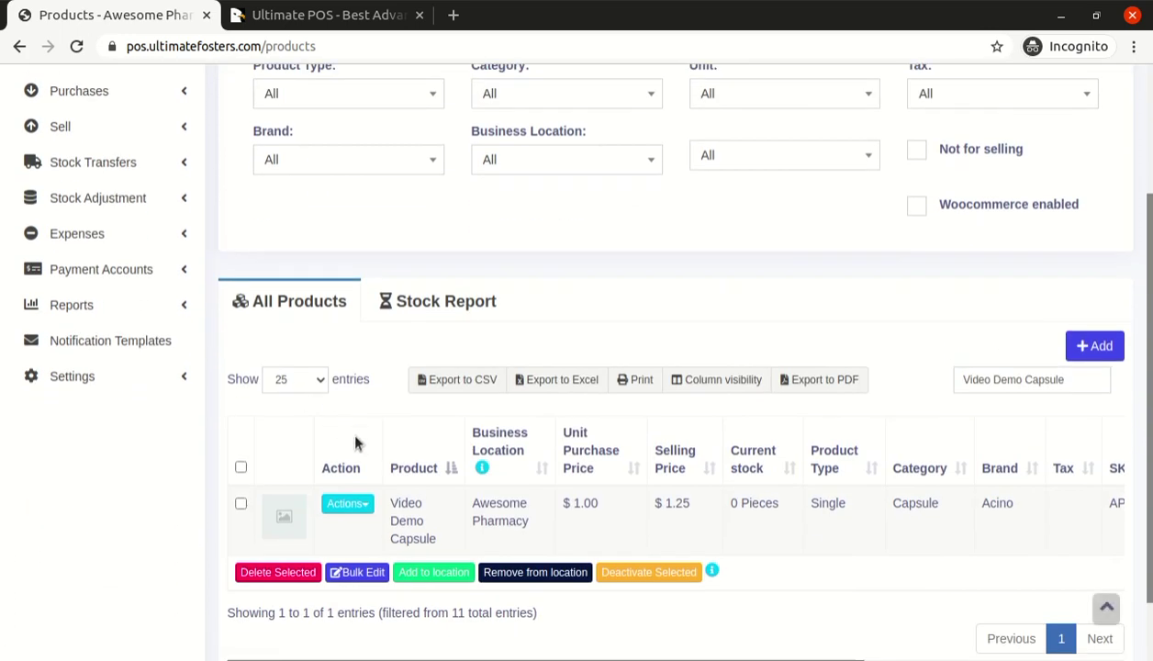
click(356, 504)
scroll(372, 560, down, 1)
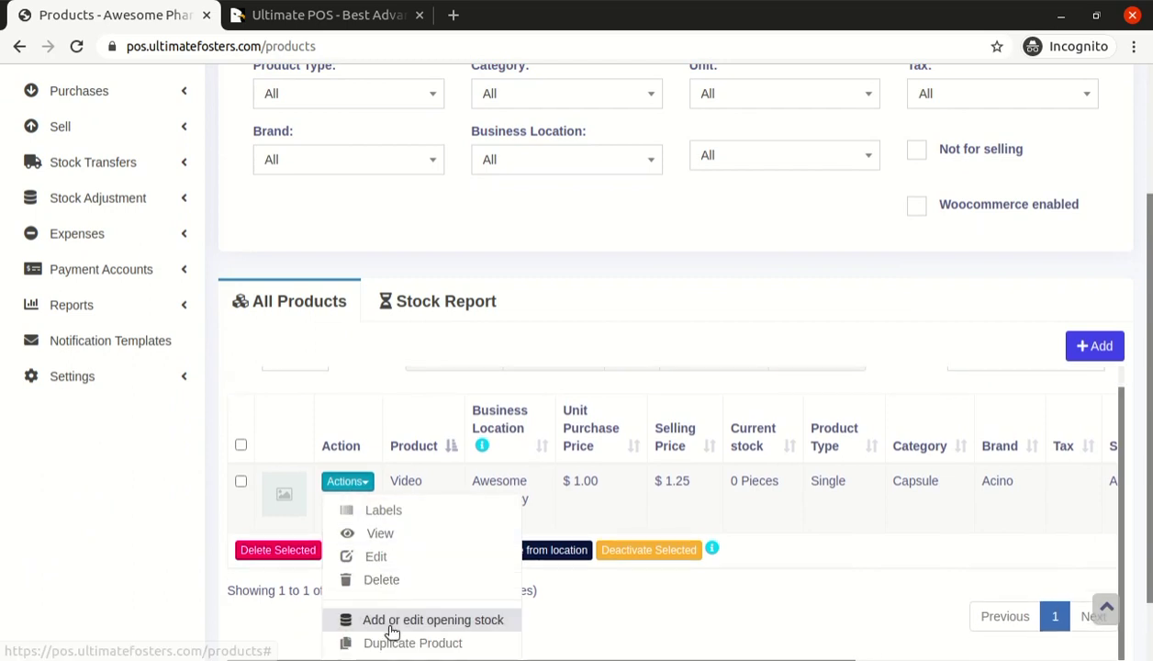
click(463, 622)
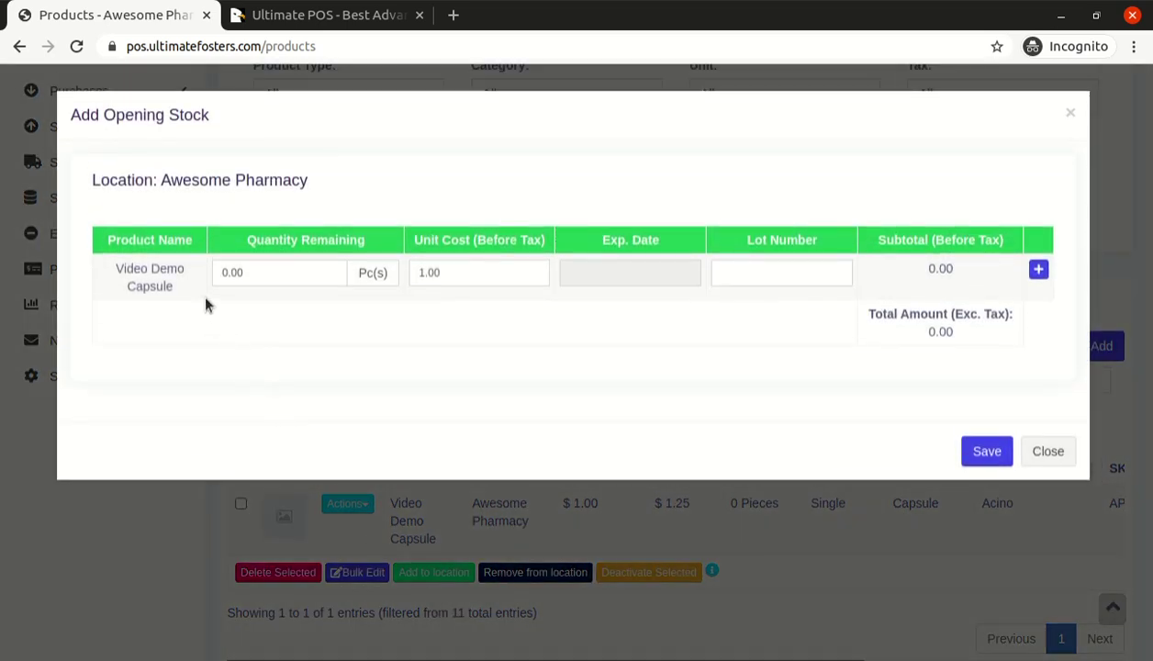
Enter an opening stock quantity of 10 at unit cost 1.00
click(276, 268)
text(1)
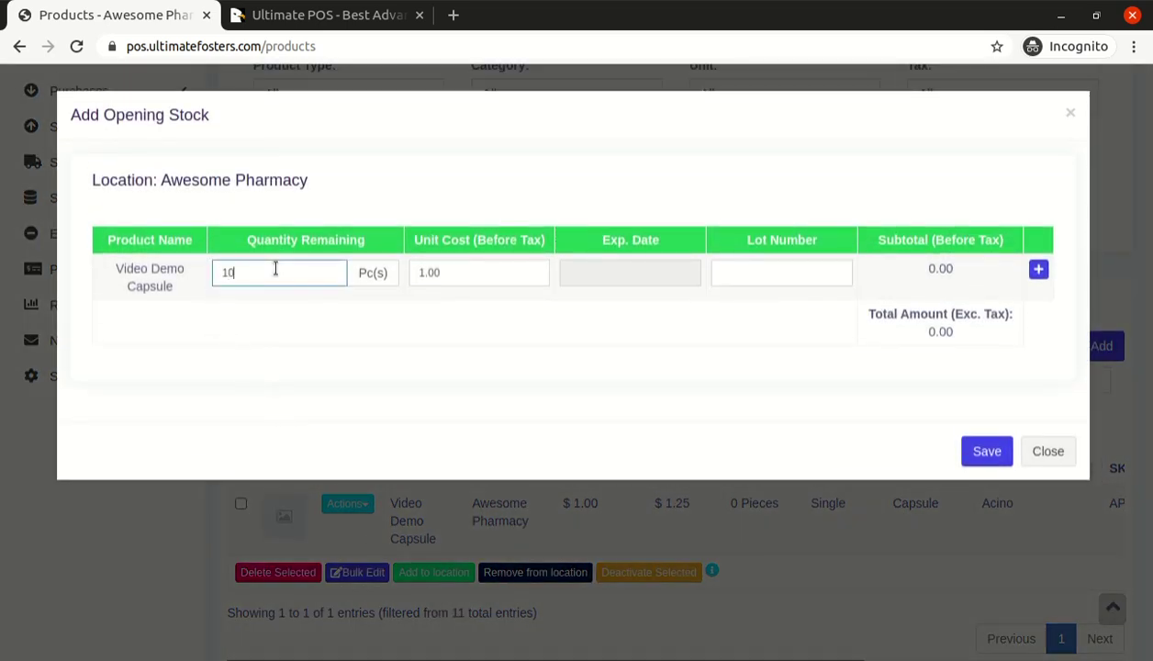
text(0)
key(Tab)
click(276, 268)
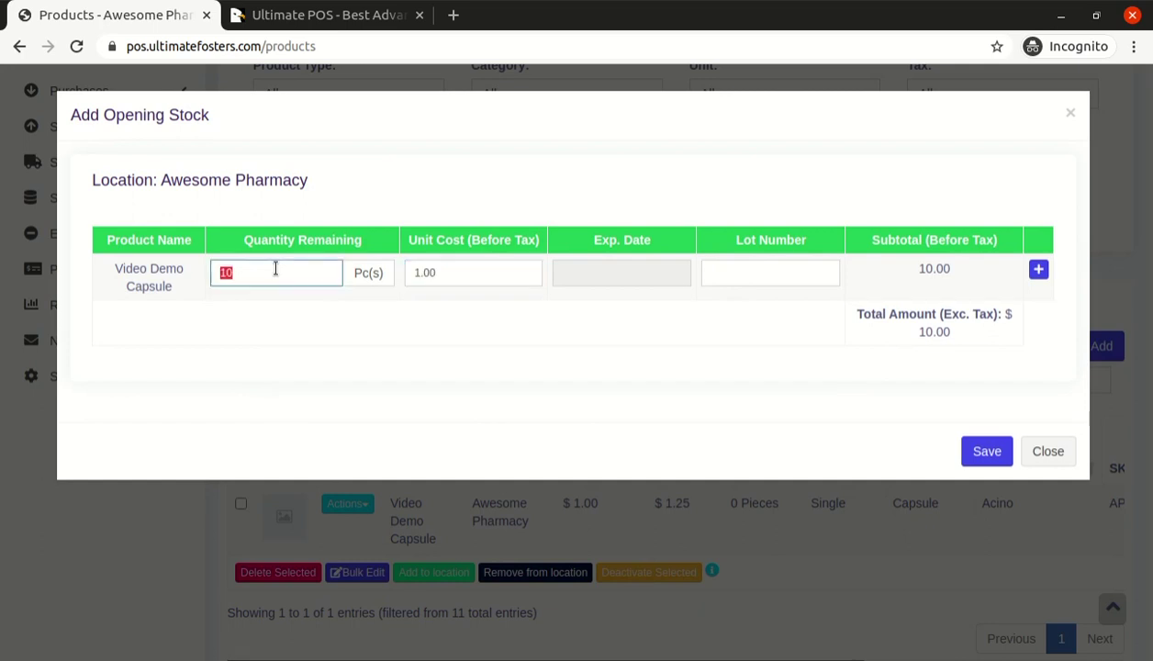
text(1)
key(Tab)
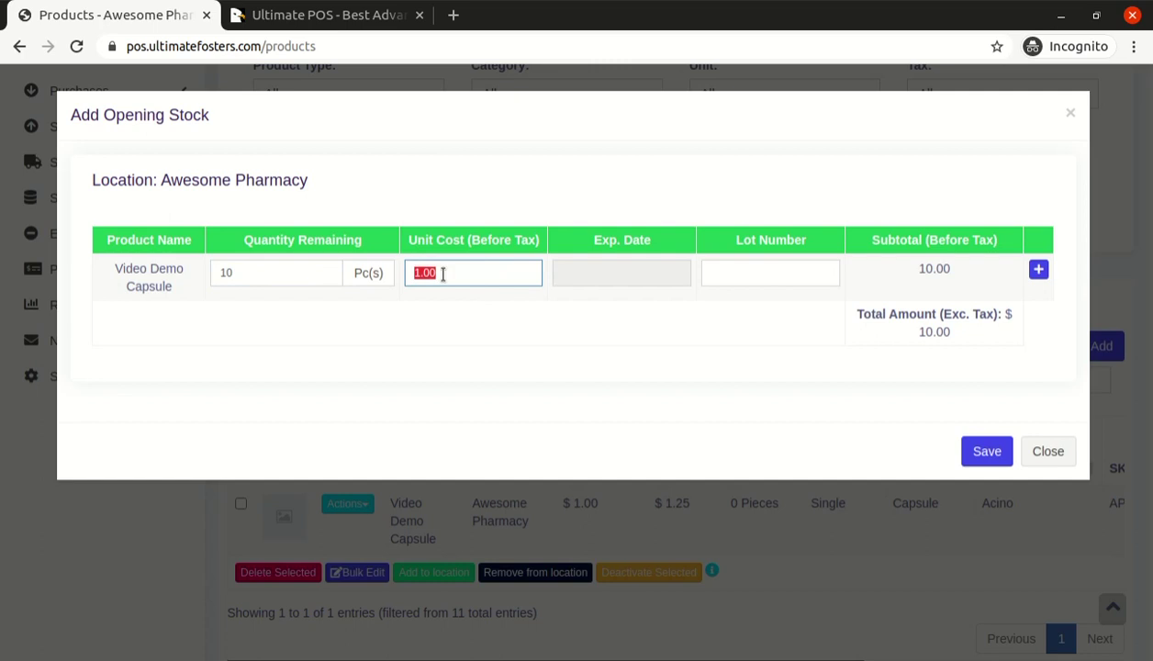
key(Tab)
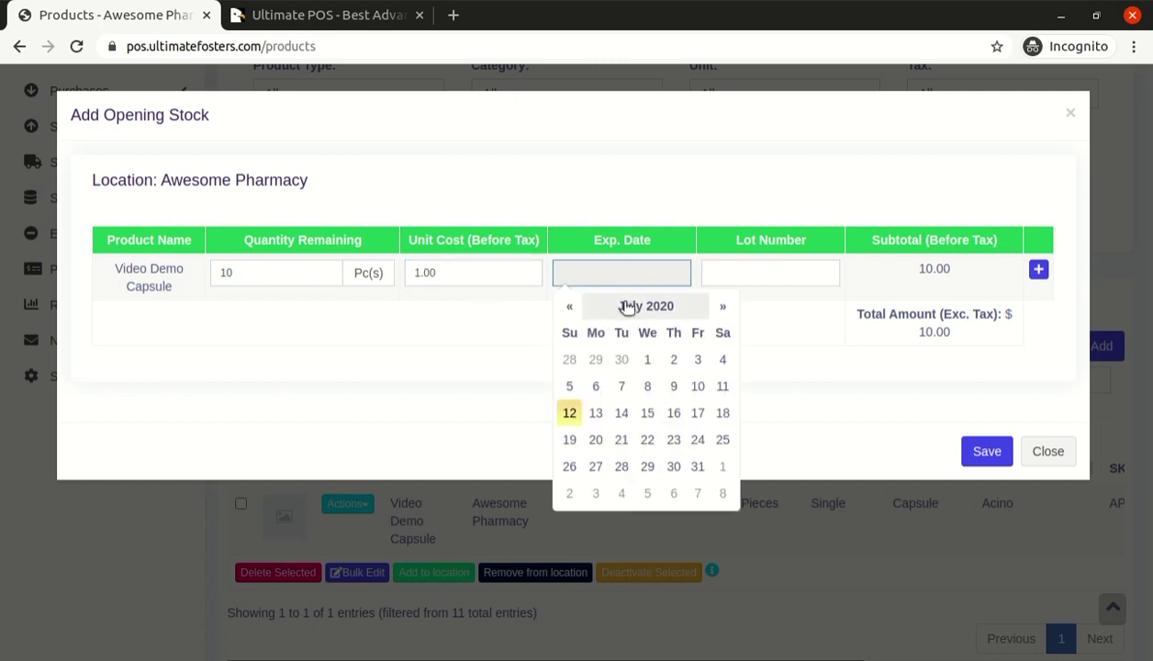
Set expiry date 12/31/2020 and lot 12345, then save the opening stock
click(671, 306)
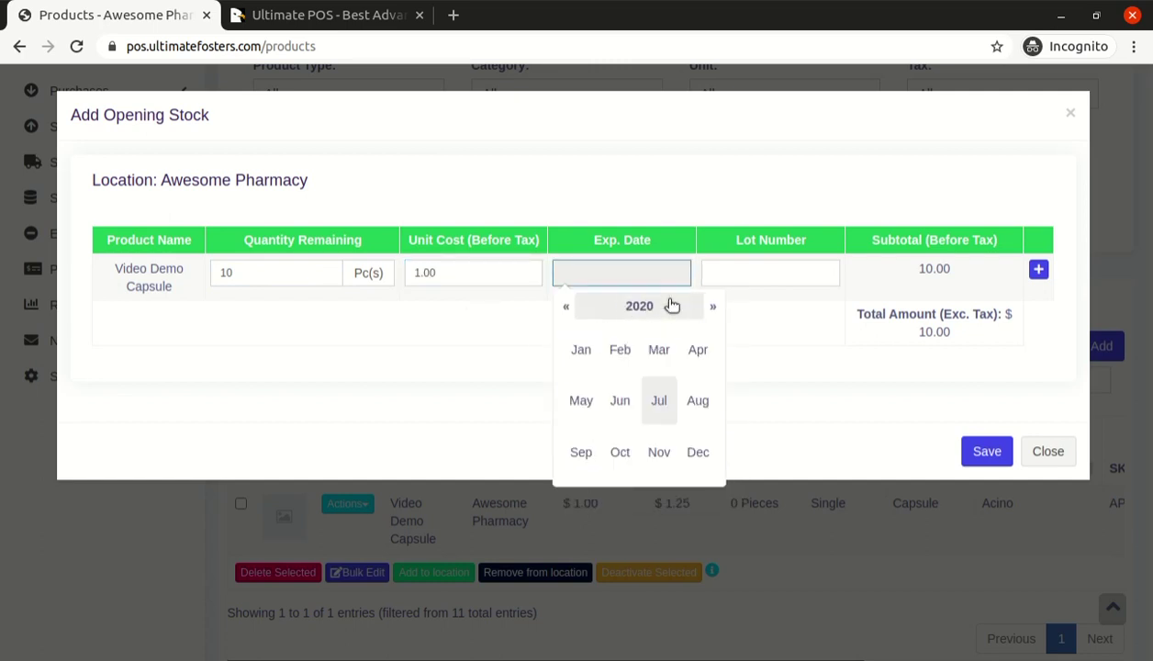
click(698, 450)
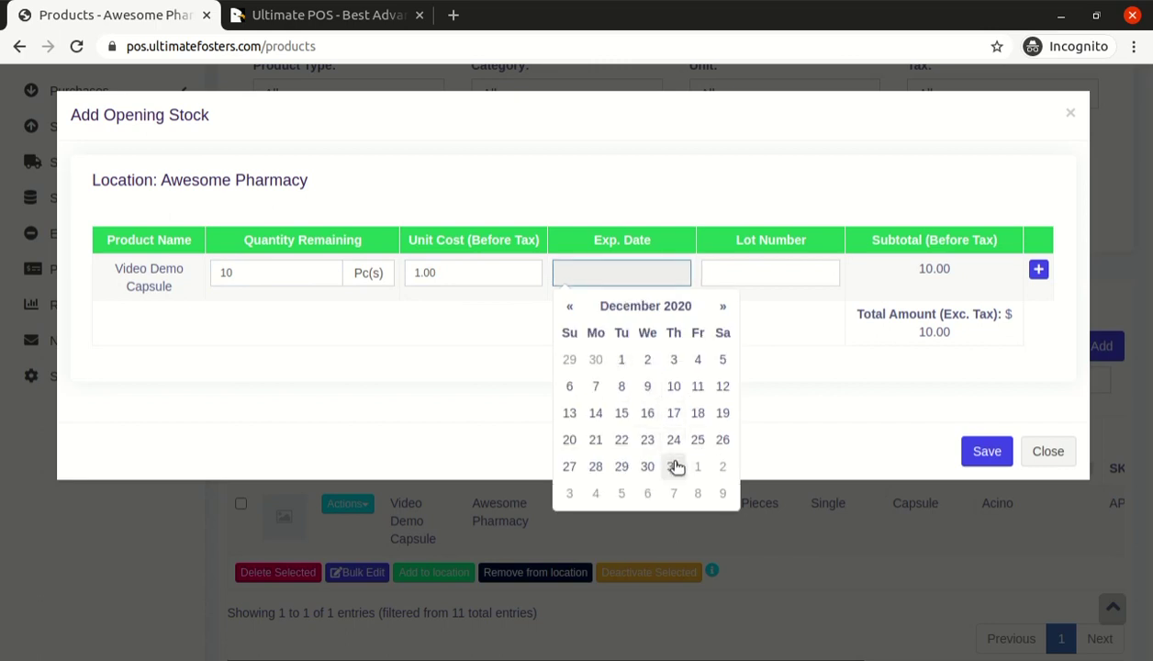
click(674, 466)
click(735, 280)
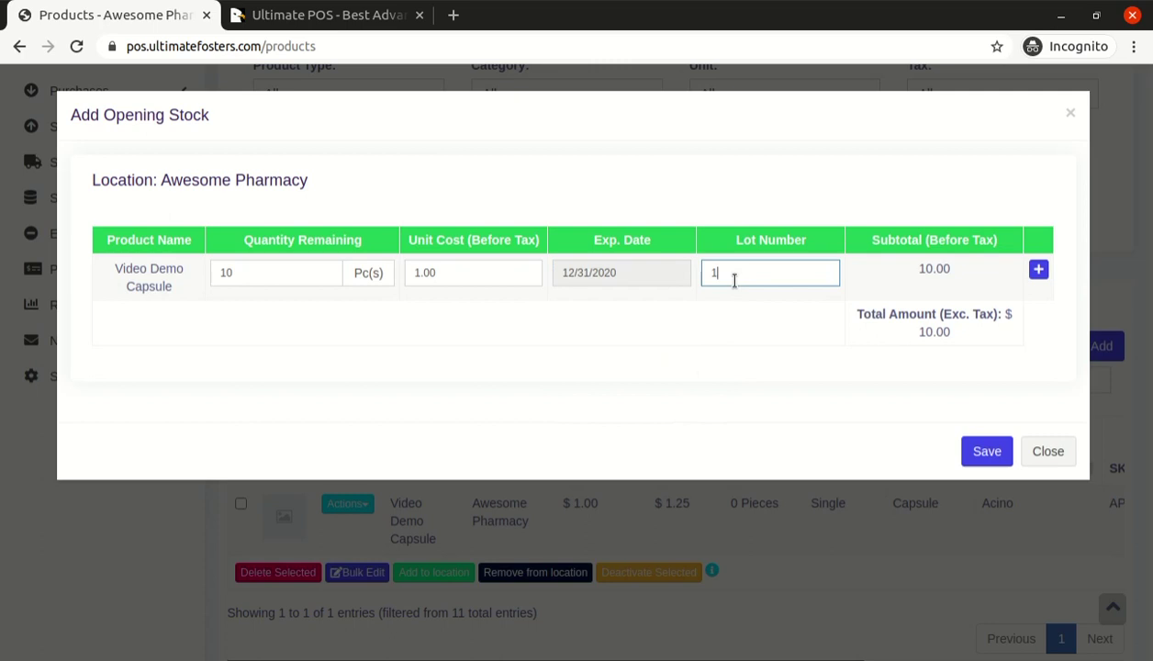
double_click(938, 267)
click(930, 396)
click(293, 281)
click(450, 268)
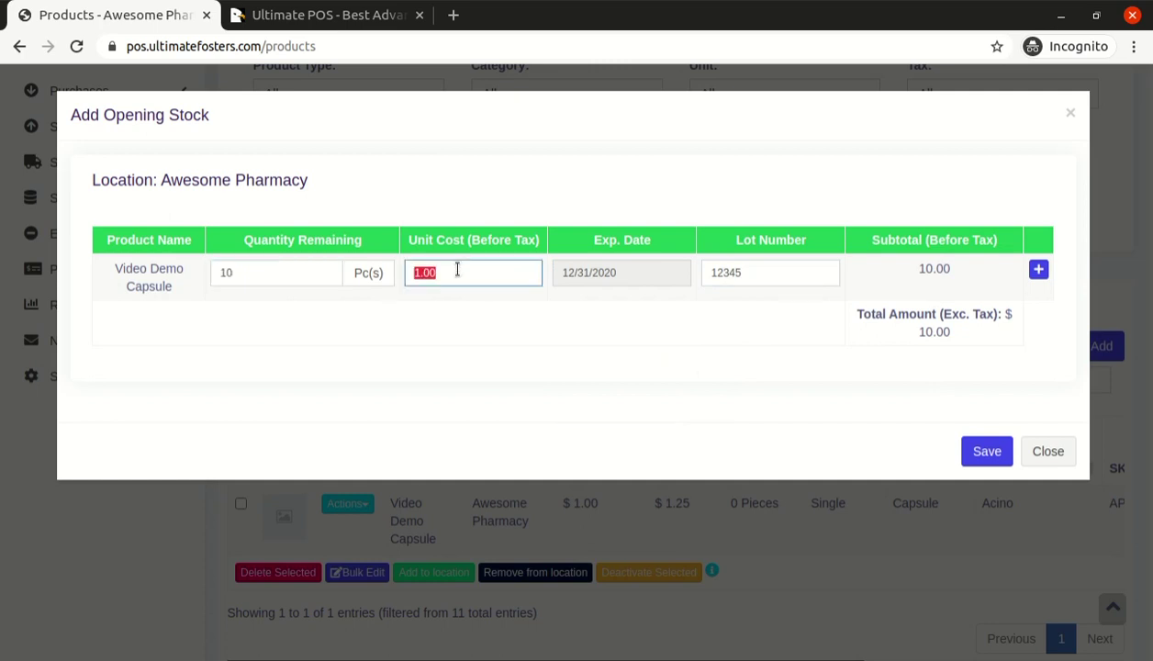
click(979, 450)
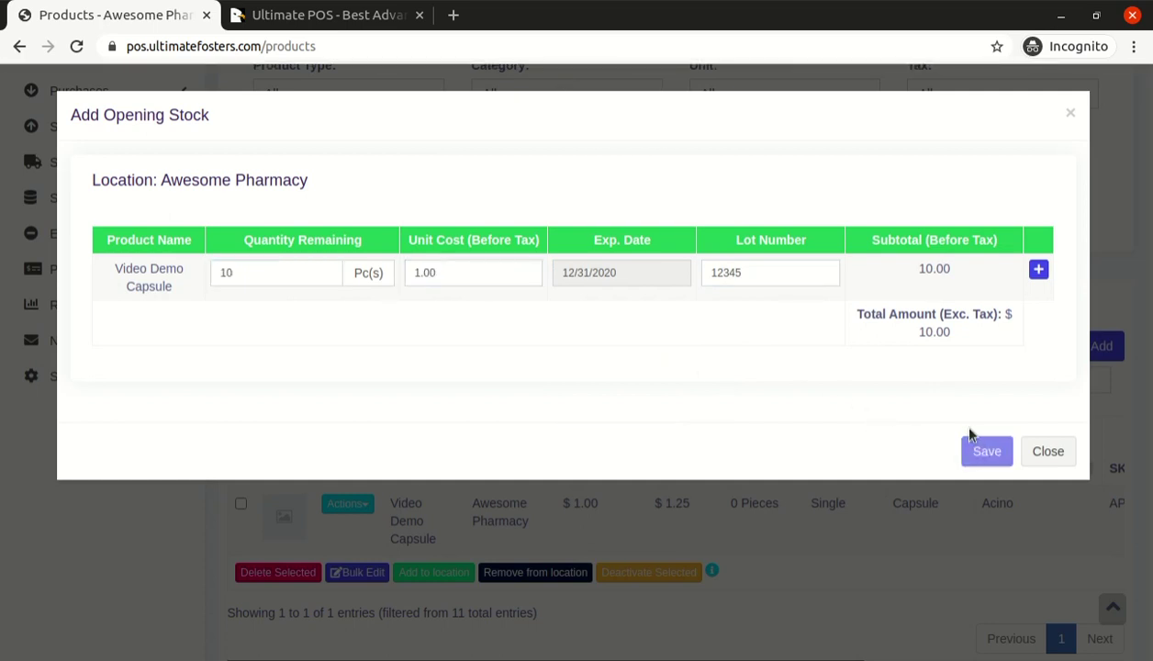
scroll(432, 406, down, 2)
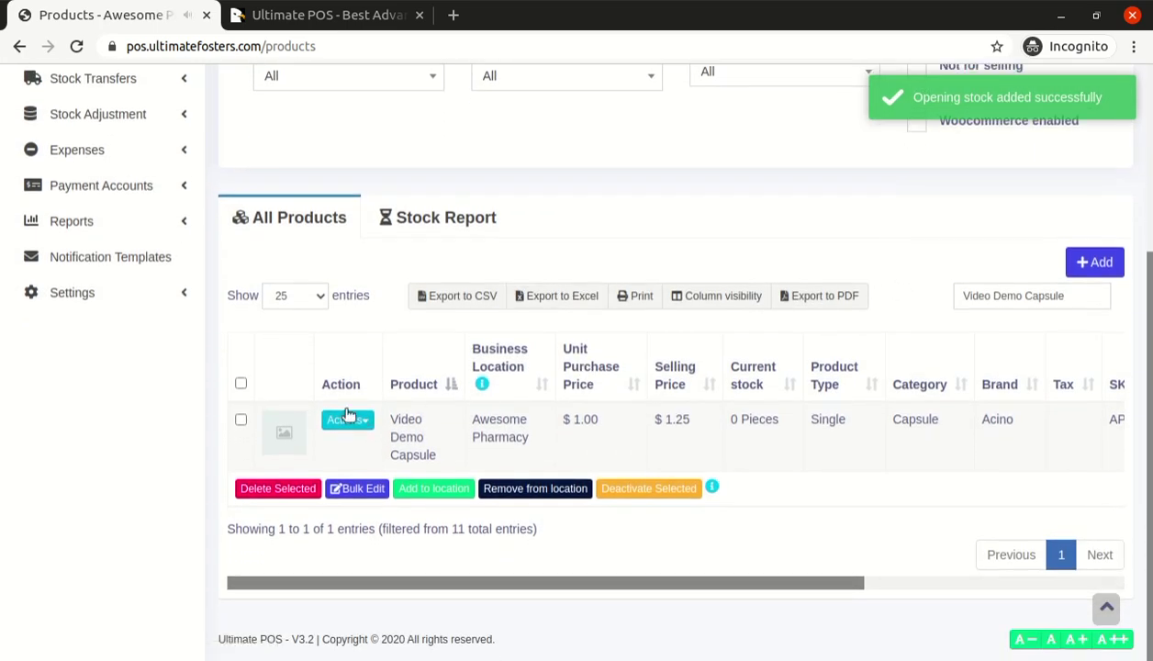
Open the POS screen in a new tab and open the register with 0 cash in hand
scroll(407, 385, up, 5)
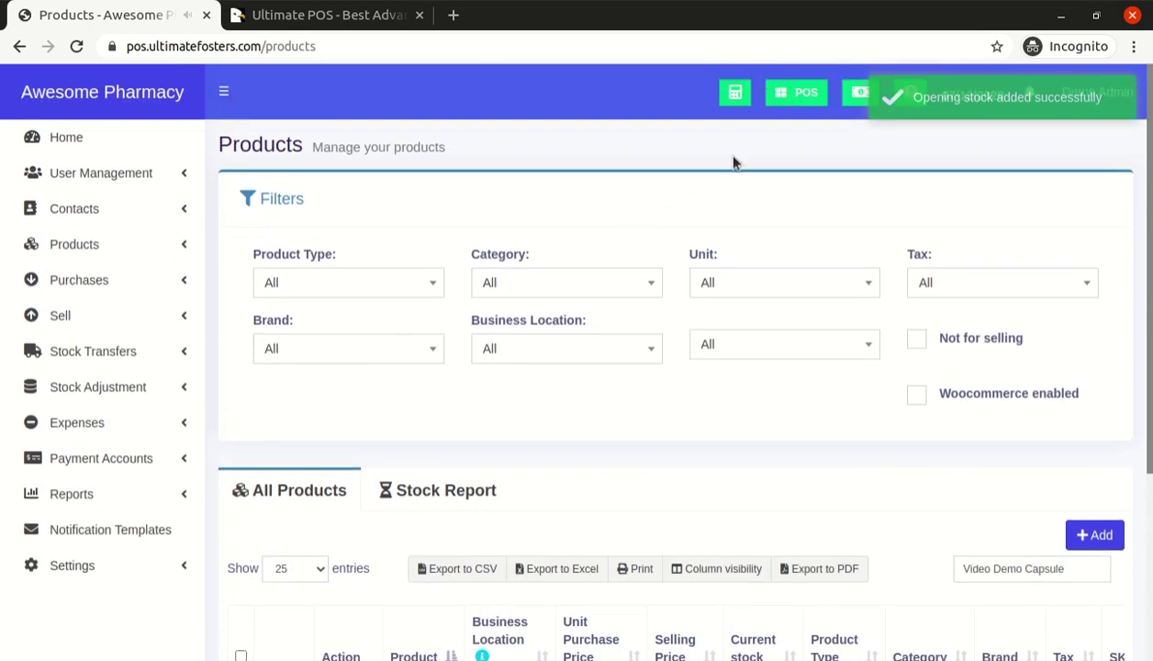
click(796, 96)
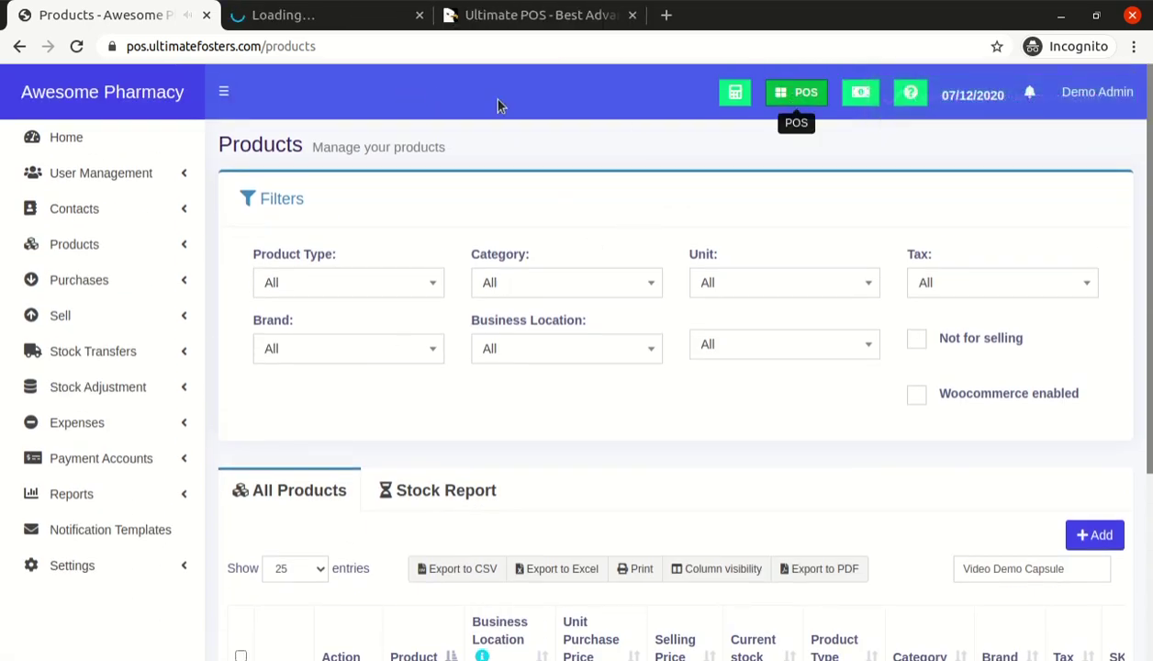
click(312, 20)
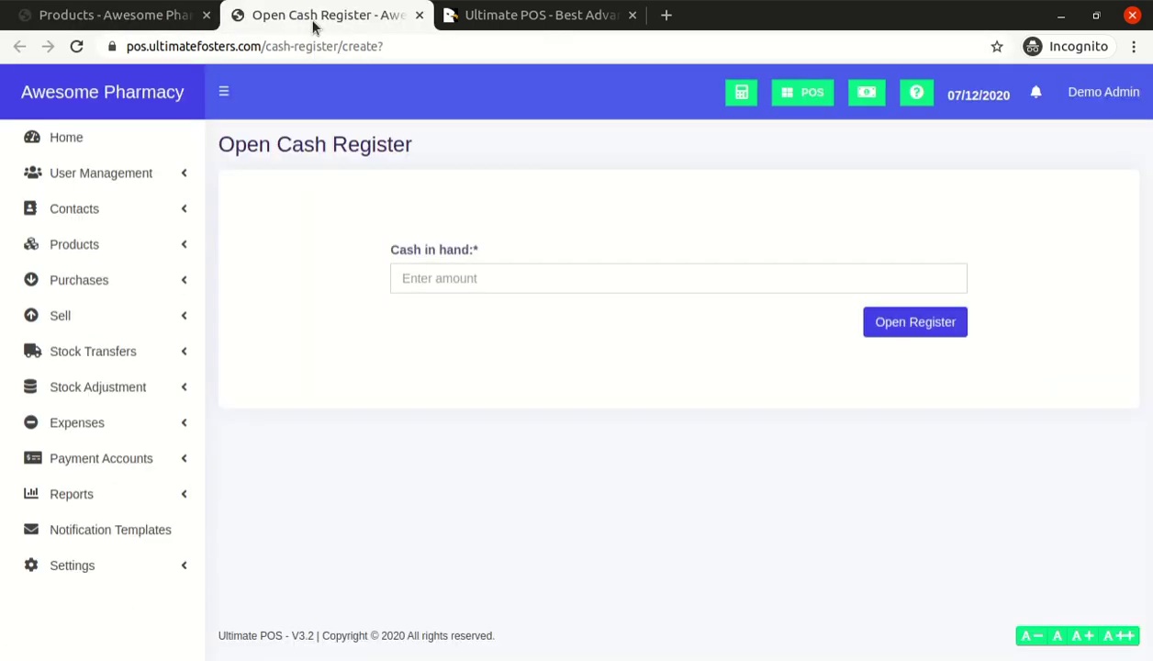
click(465, 289)
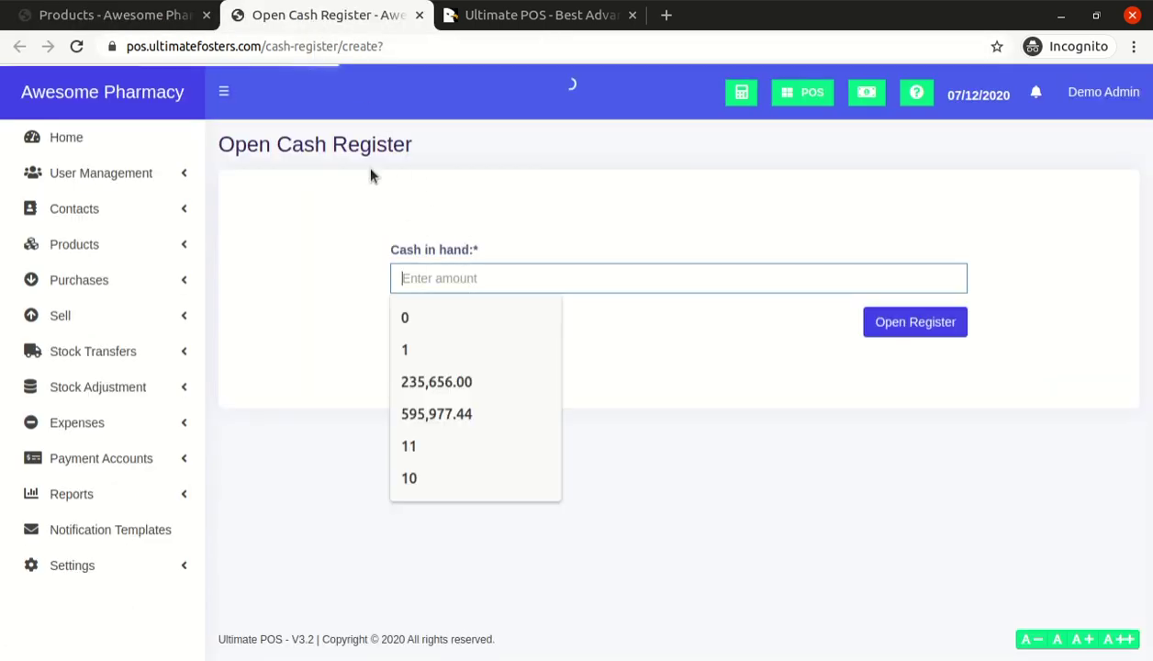
double_click(354, 144)
click(501, 169)
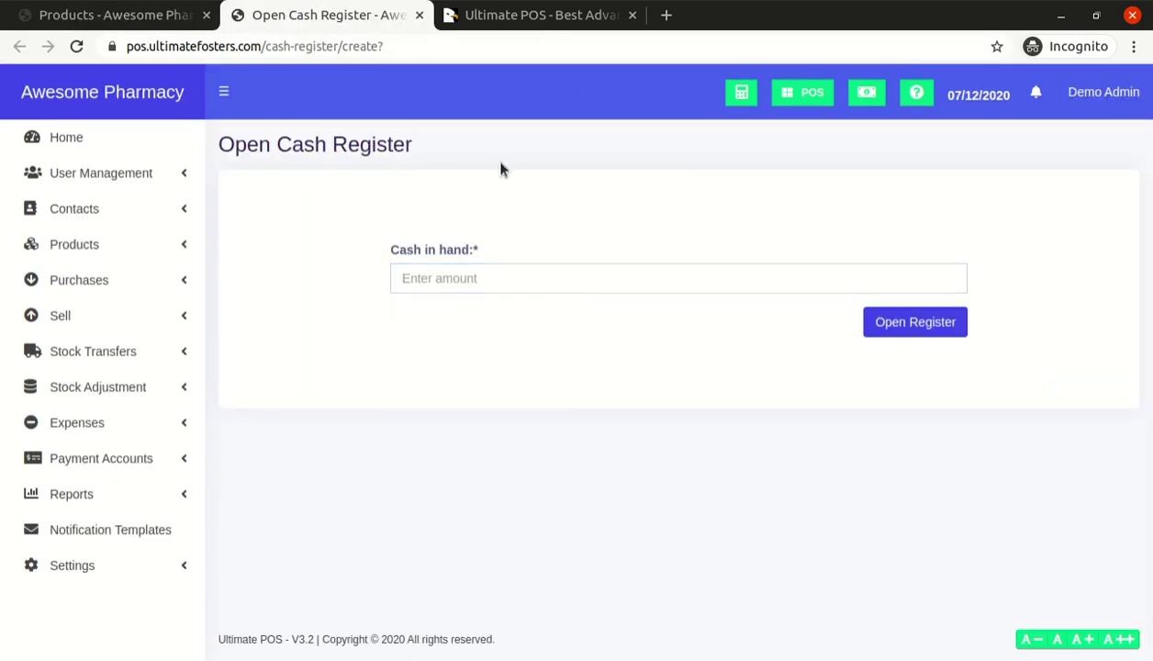
click(494, 281)
text(0)
click(889, 314)
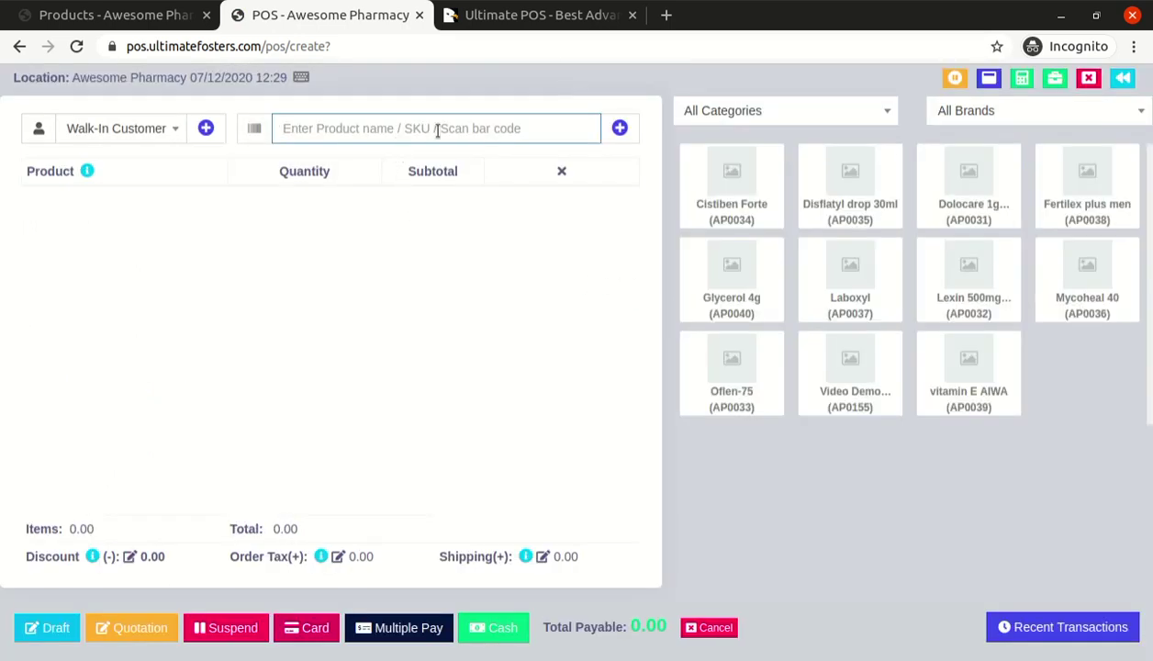
Add Video Demo Capsule to the cart from lot 12345, expiring 12/31/2020
text(Video Demo Capsule)
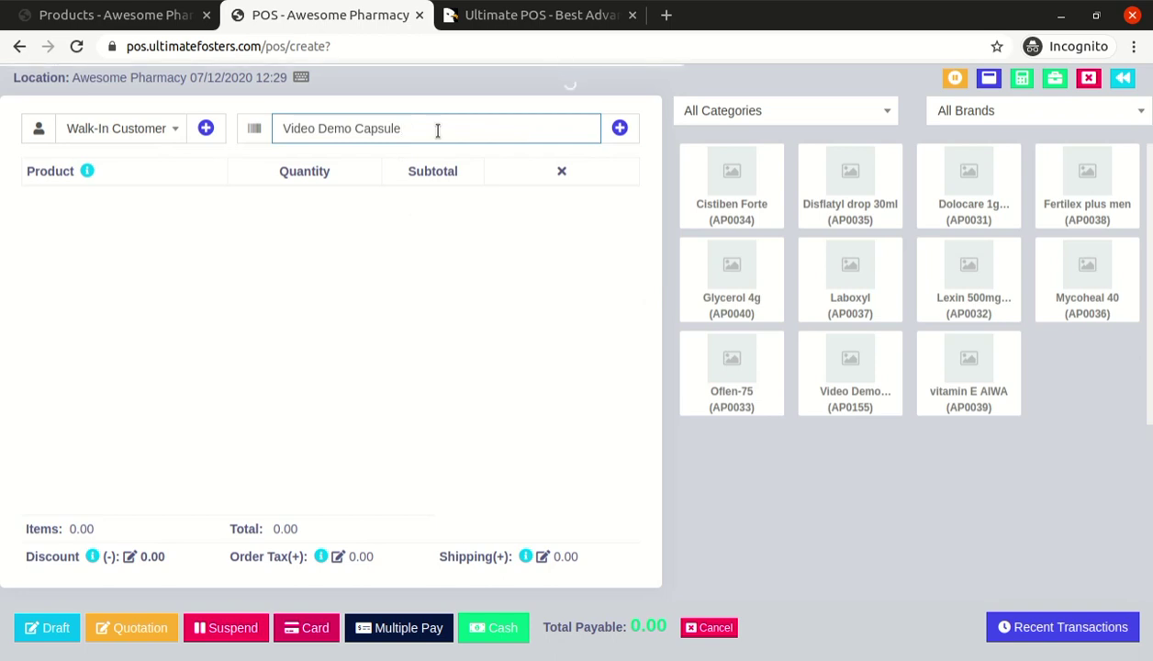
click(144, 244)
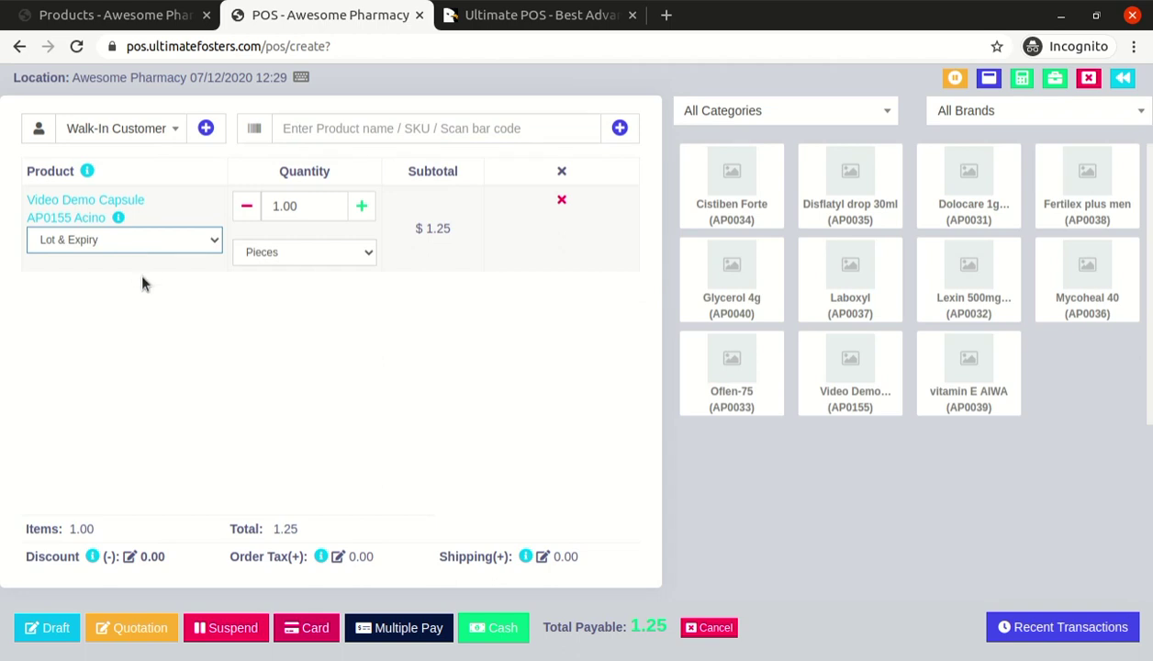
click(138, 270)
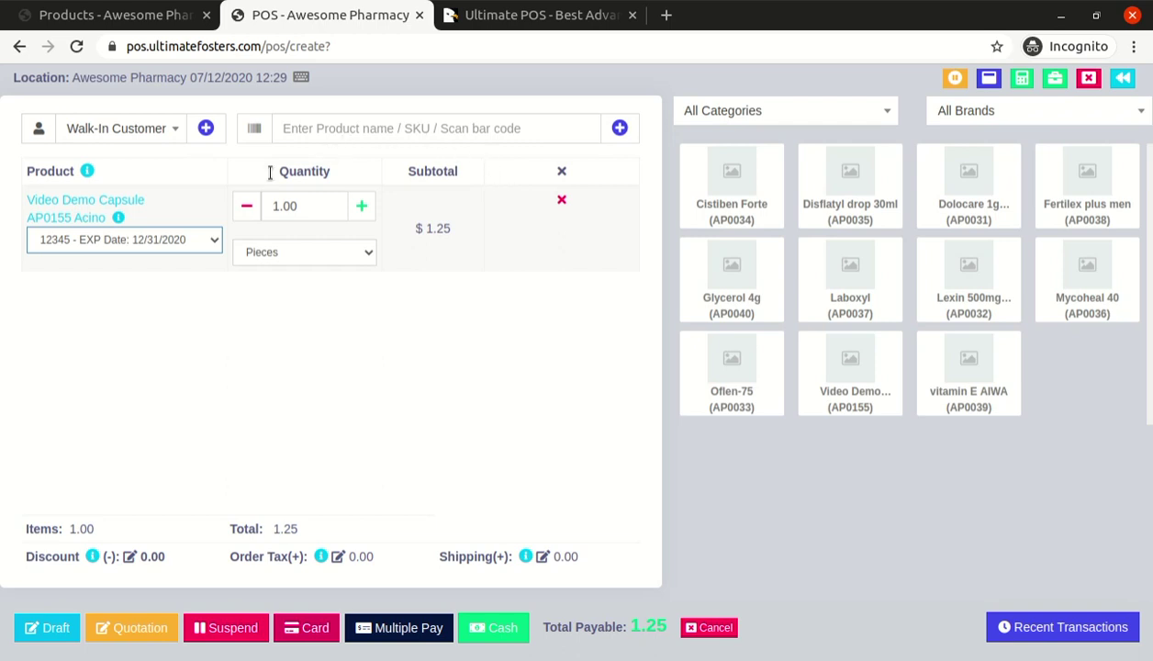
click(175, 259)
click(177, 284)
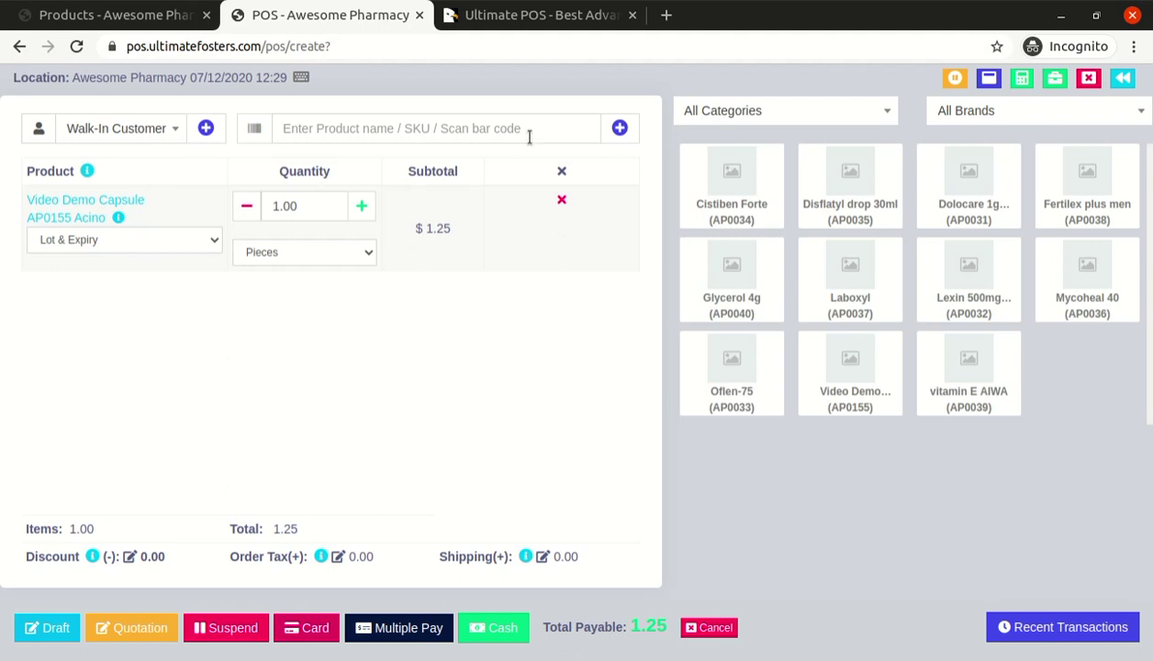
click(104, 241)
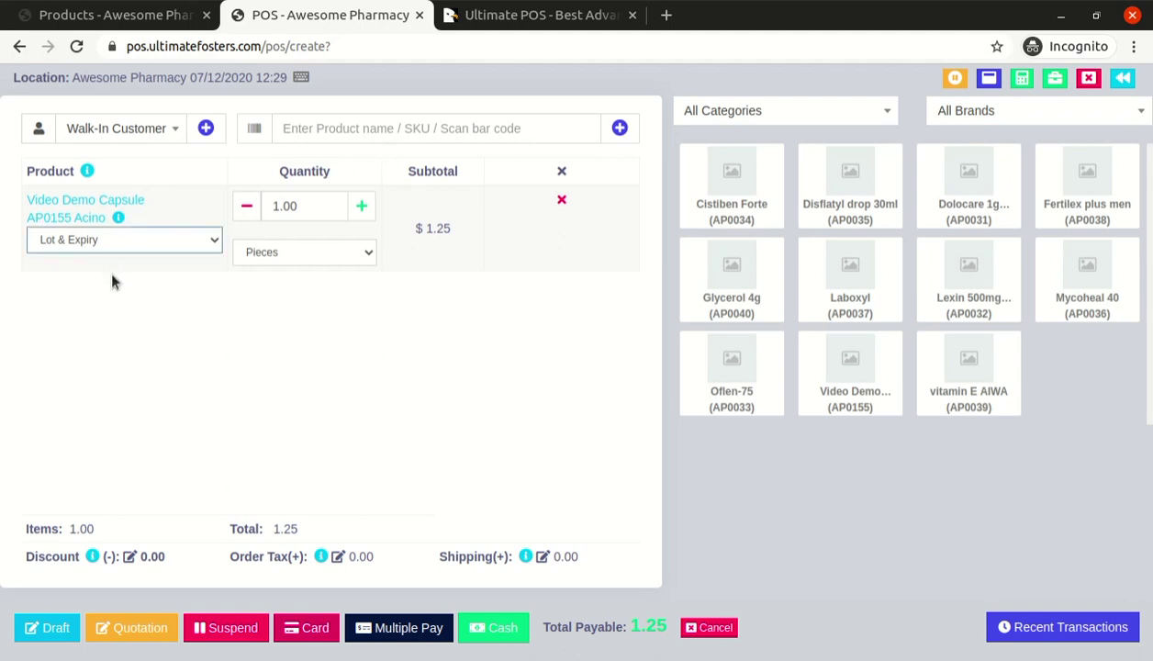
click(111, 273)
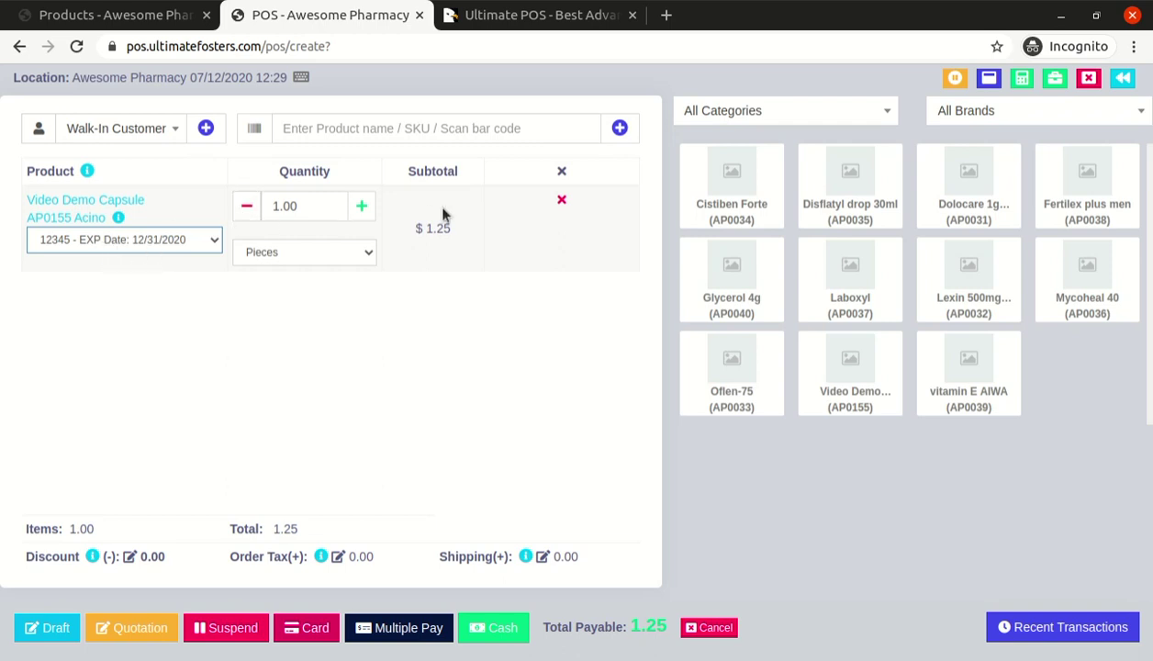
Compare sale units Strip of 10 pcs (12.50), Stipe of 12 pcs (15.00) and Pieces (1.25)
click(299, 200)
click(285, 263)
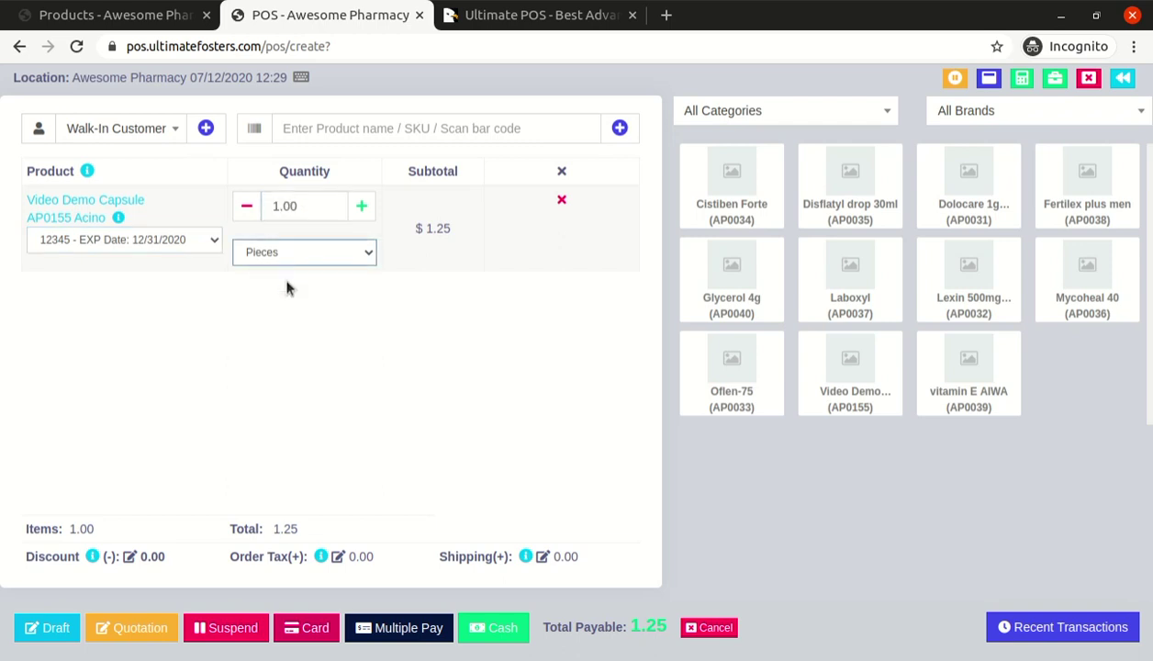
click(288, 290)
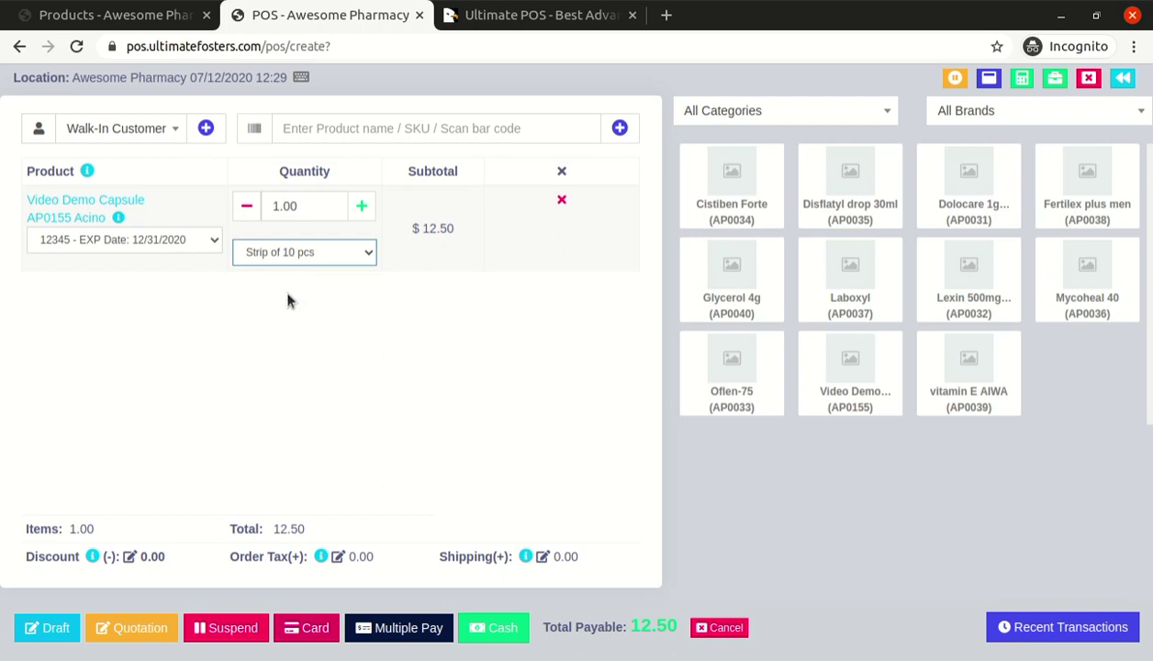
key(Down)
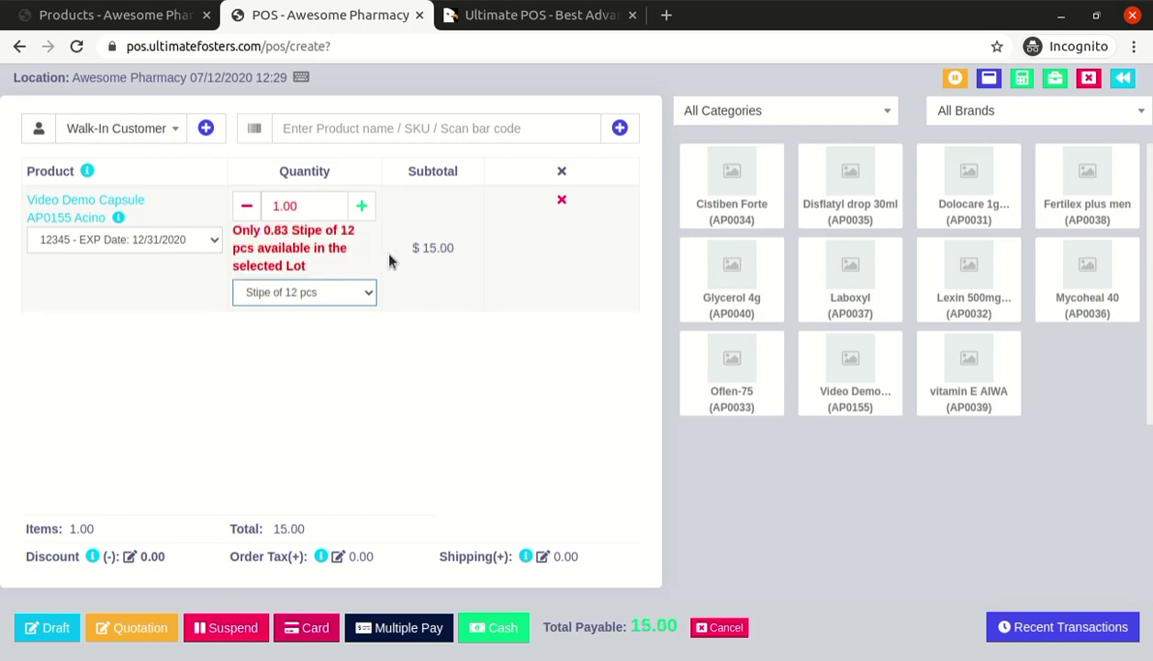
double_click(439, 248)
click(317, 292)
click(307, 311)
double_click(437, 228)
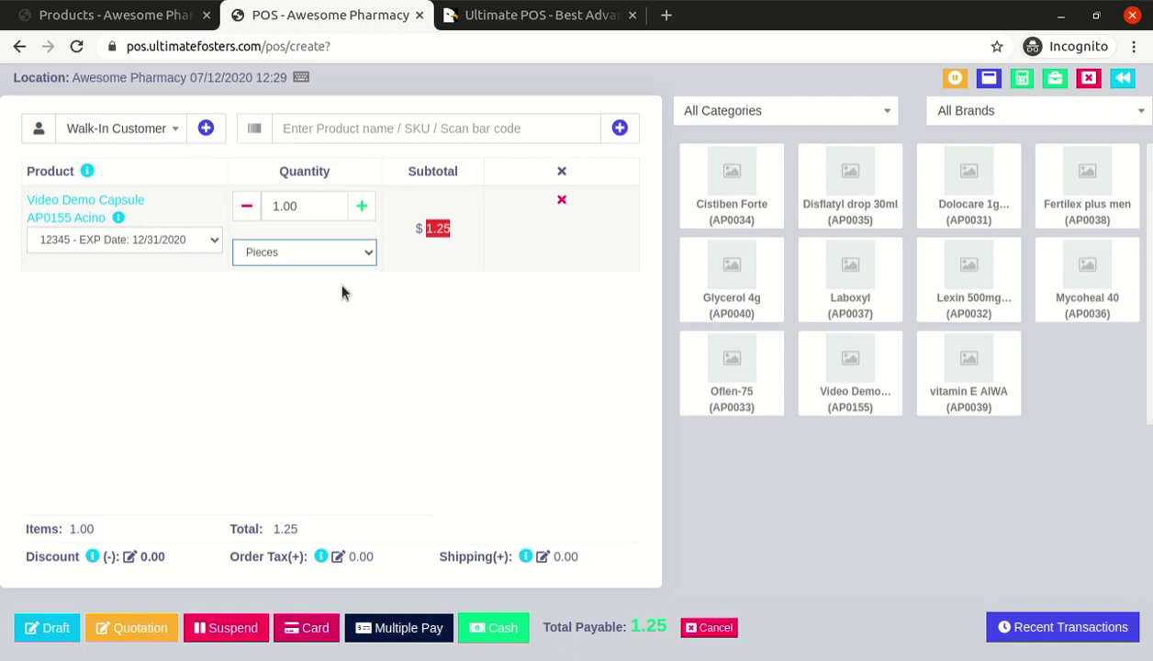
key(Down)
click(439, 222)
double_click(439, 225)
click(436, 290)
Check Stipe of 12 pcs and Carton of 10 strips (125.00), then settle on Strip of 10 pcs
click(307, 252)
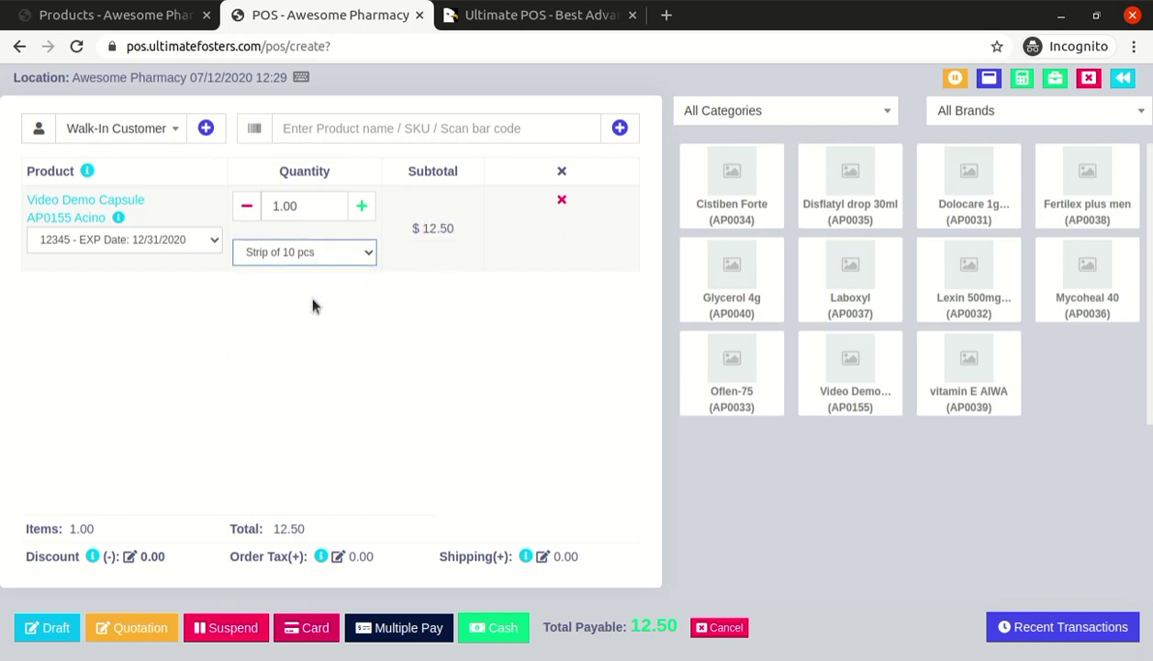
key(Down)
double_click(438, 248)
click(346, 303)
key(Down)
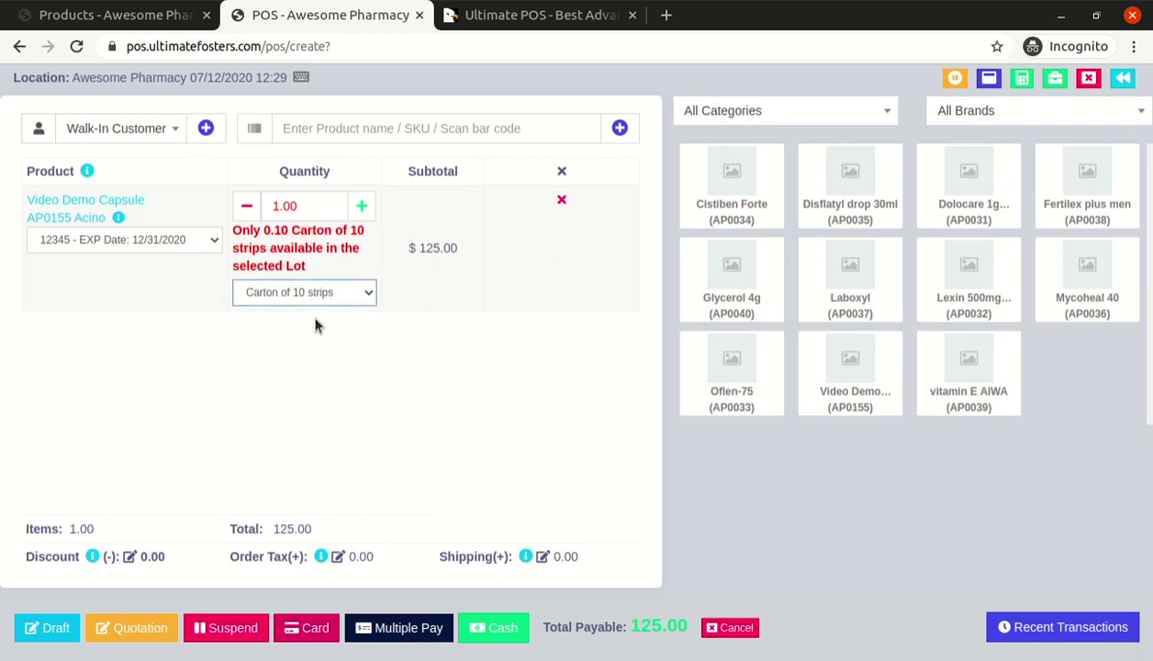
double_click(427, 248)
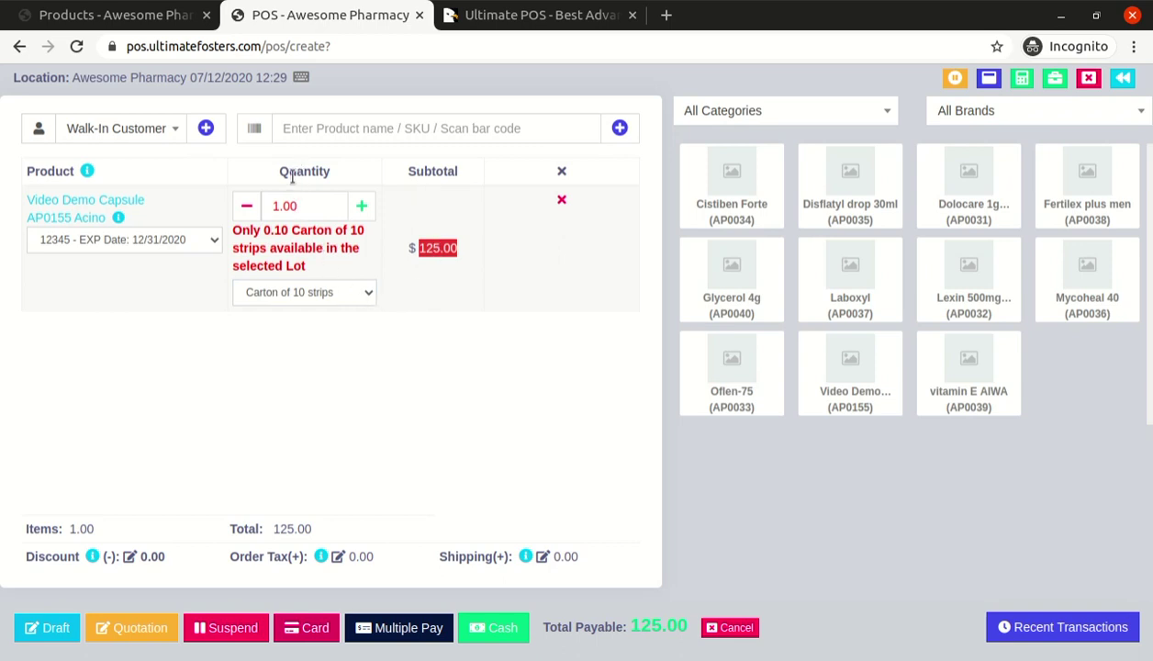
drag(235, 233, 312, 266)
triple_click(317, 248)
click(318, 289)
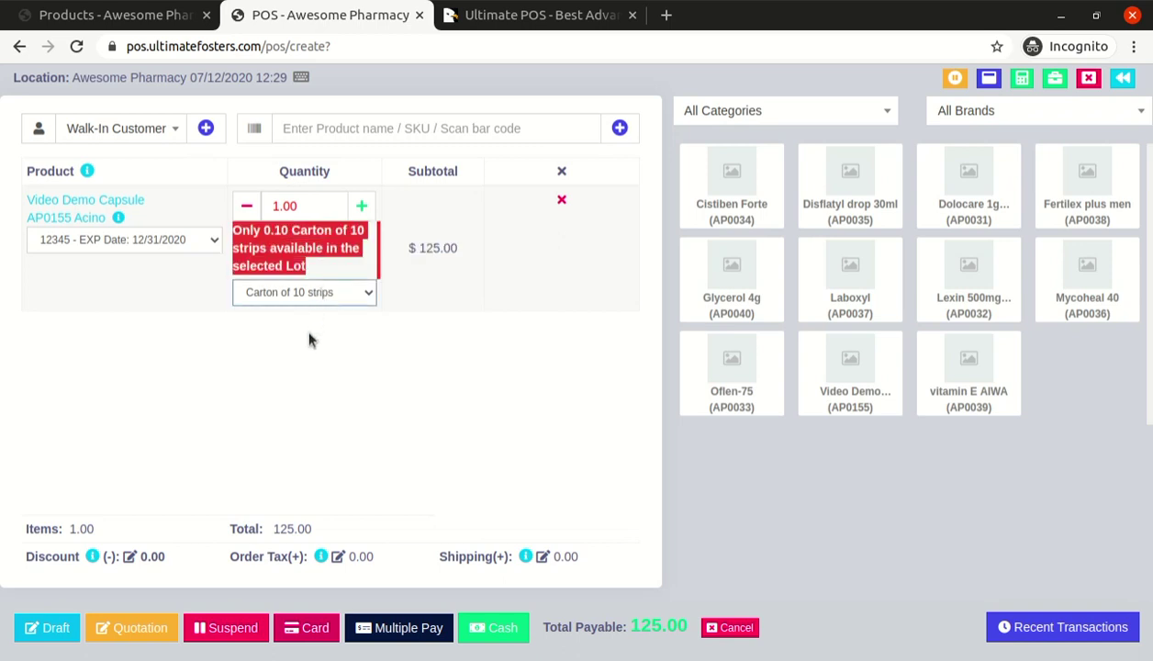
click(311, 334)
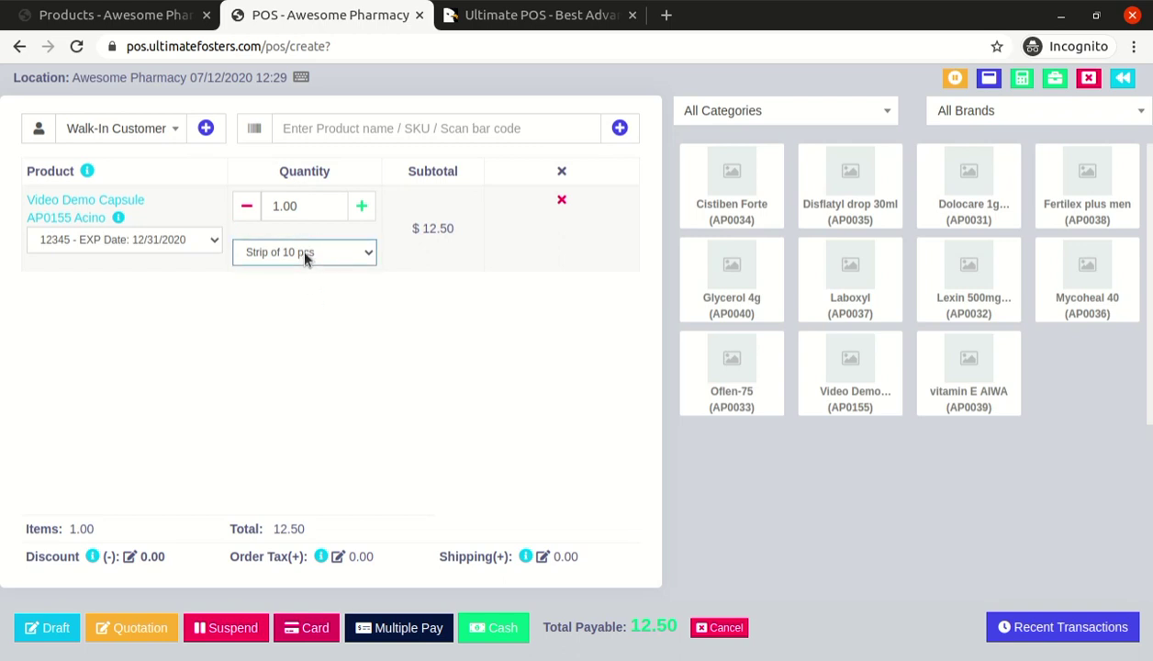
click(300, 208)
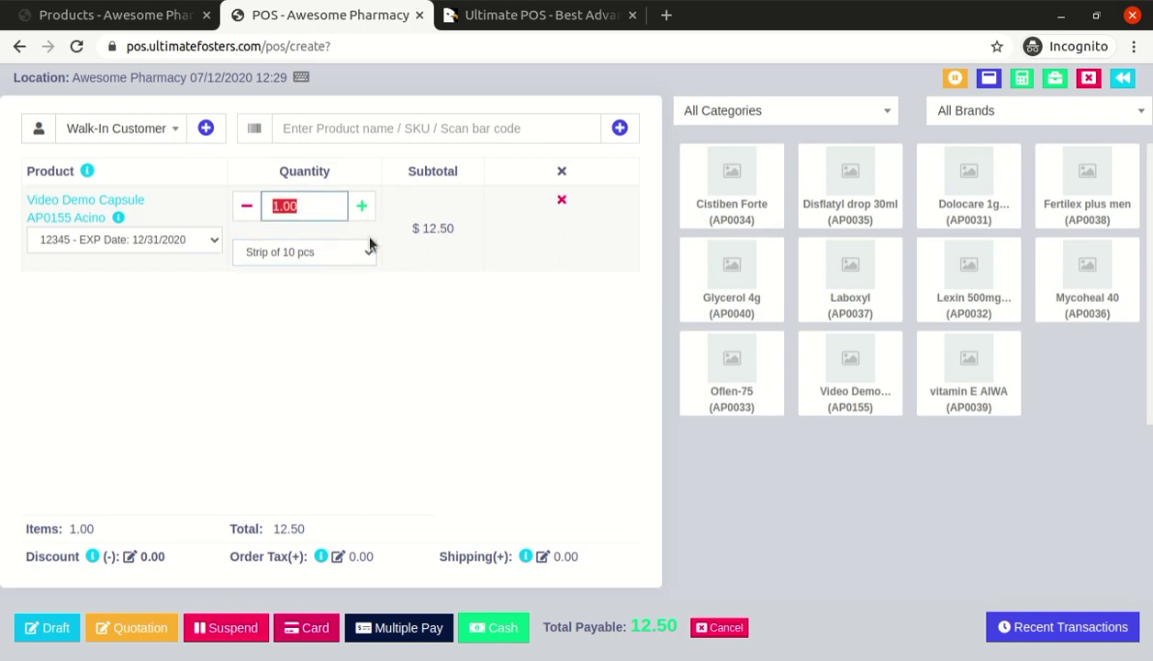
click(313, 309)
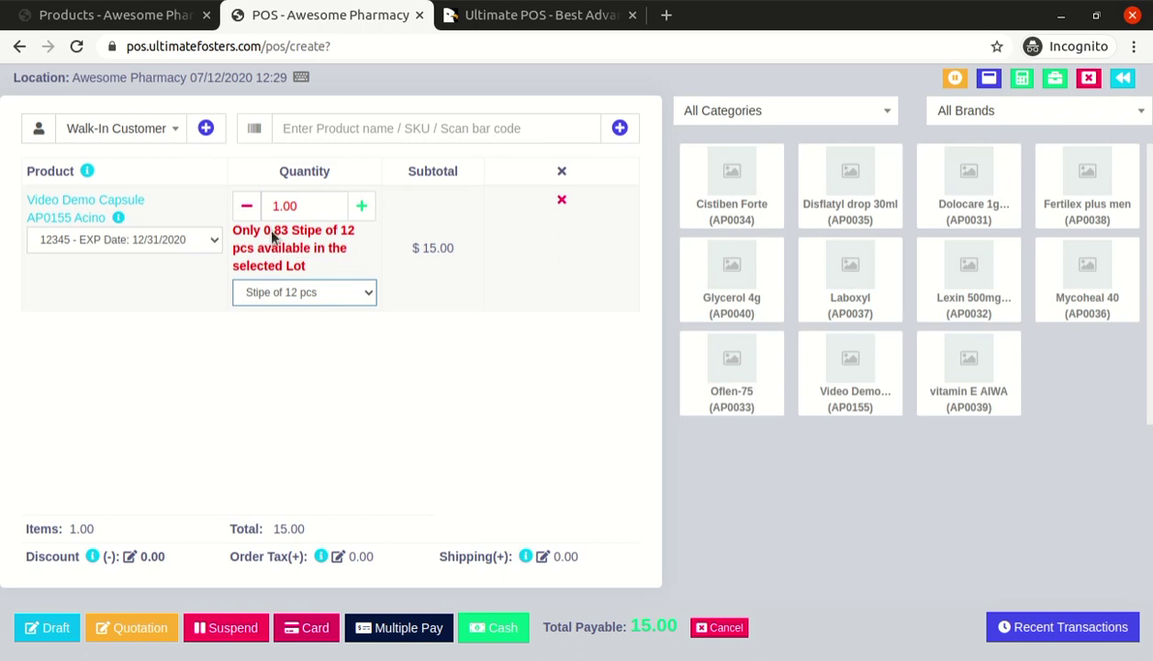
click(305, 321)
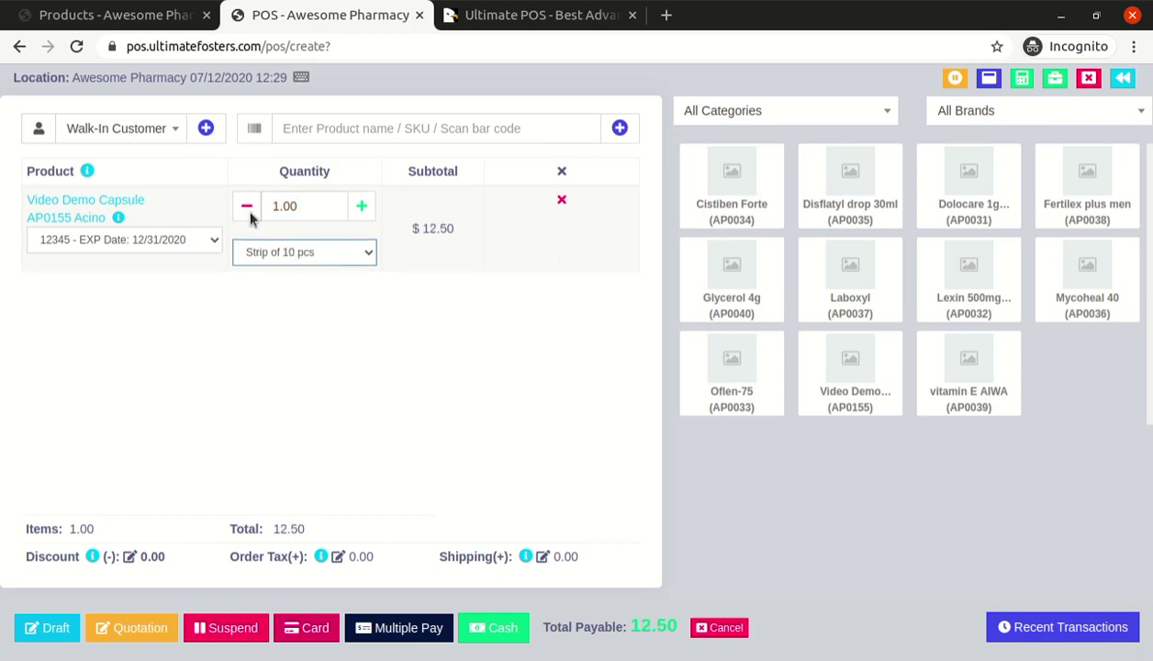
click(164, 26)
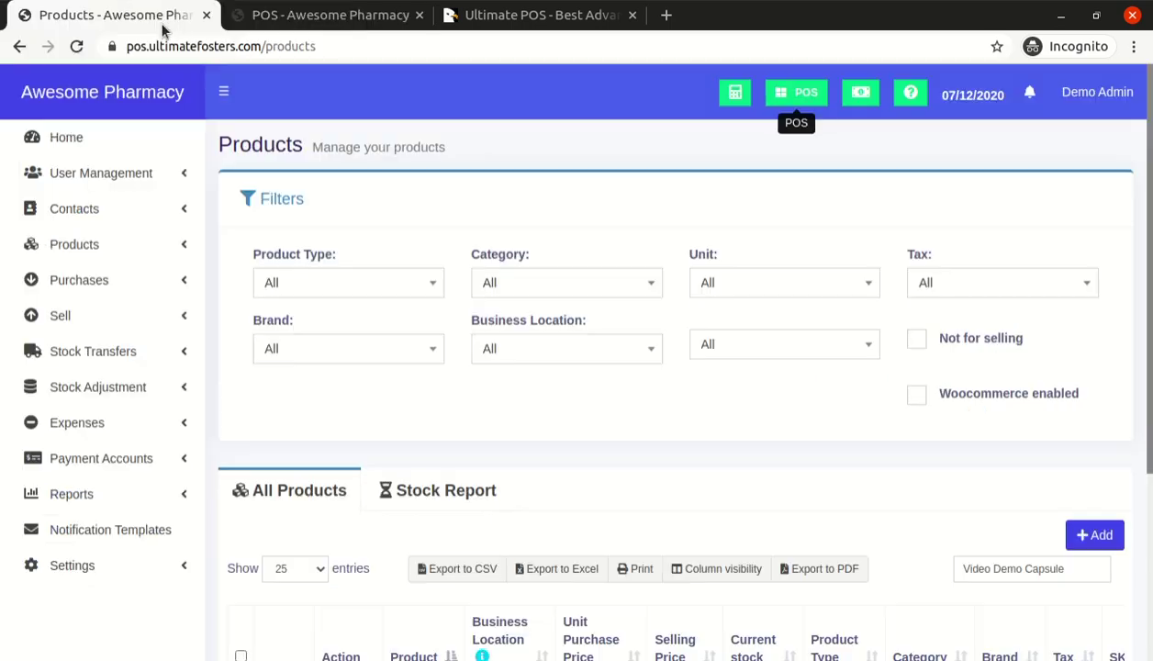
click(285, 16)
click(276, 287)
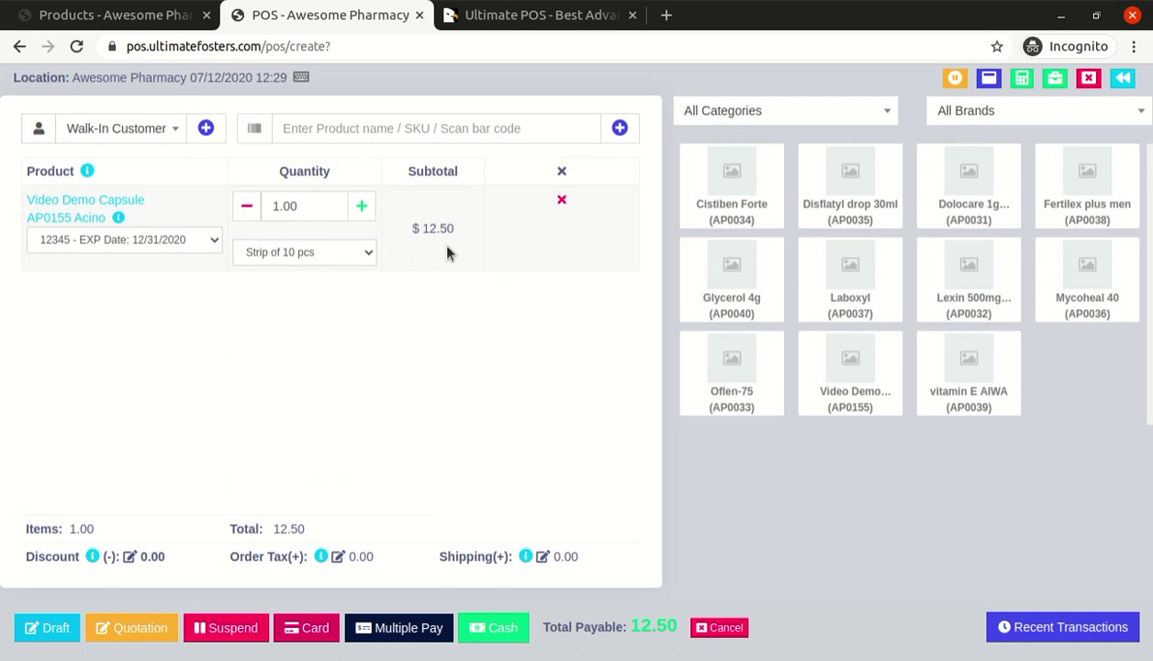
click(152, 241)
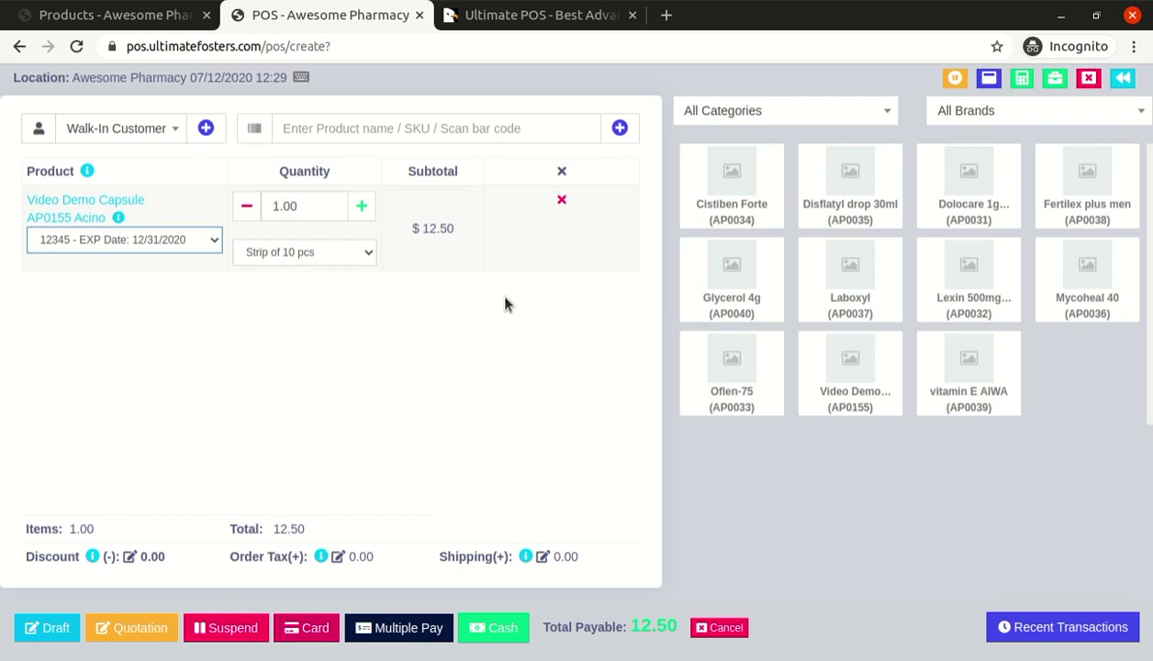
double_click(438, 228)
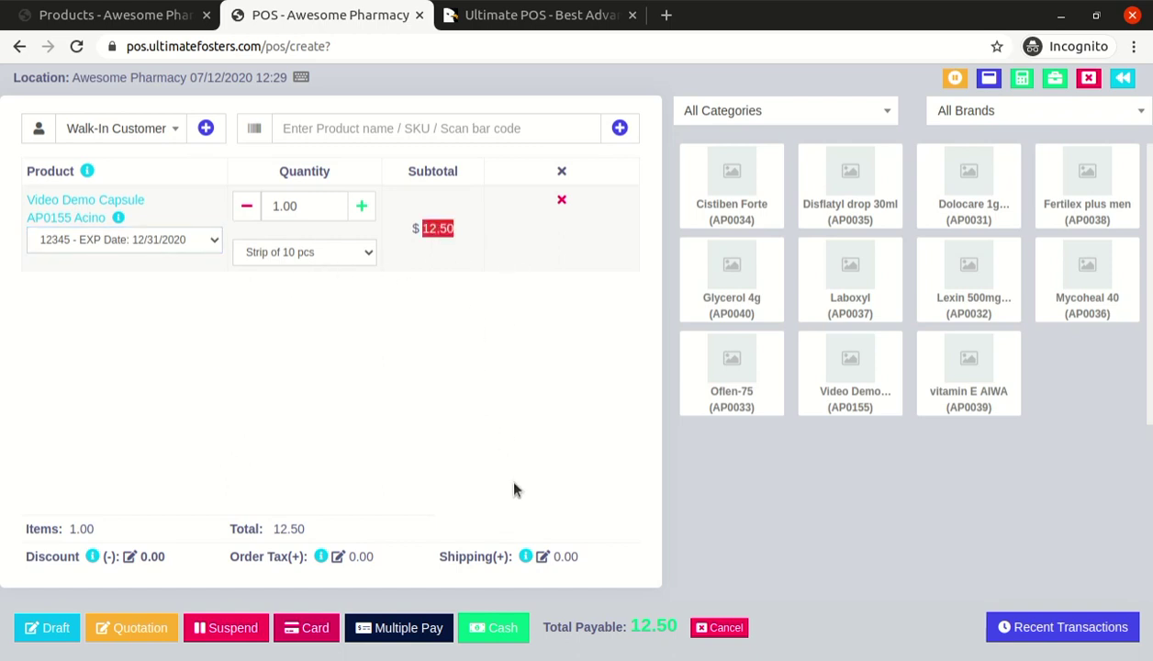
double_click(288, 527)
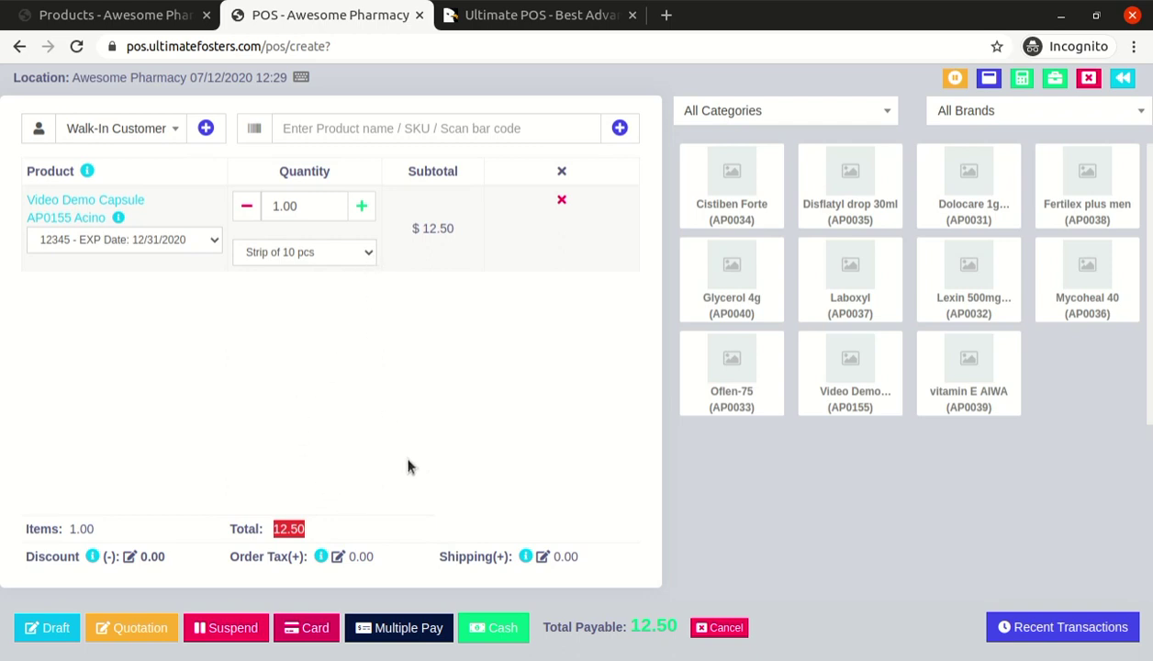
Open the payment form for the $12.50 sale and enter 15 as the Cash amount
click(396, 630)
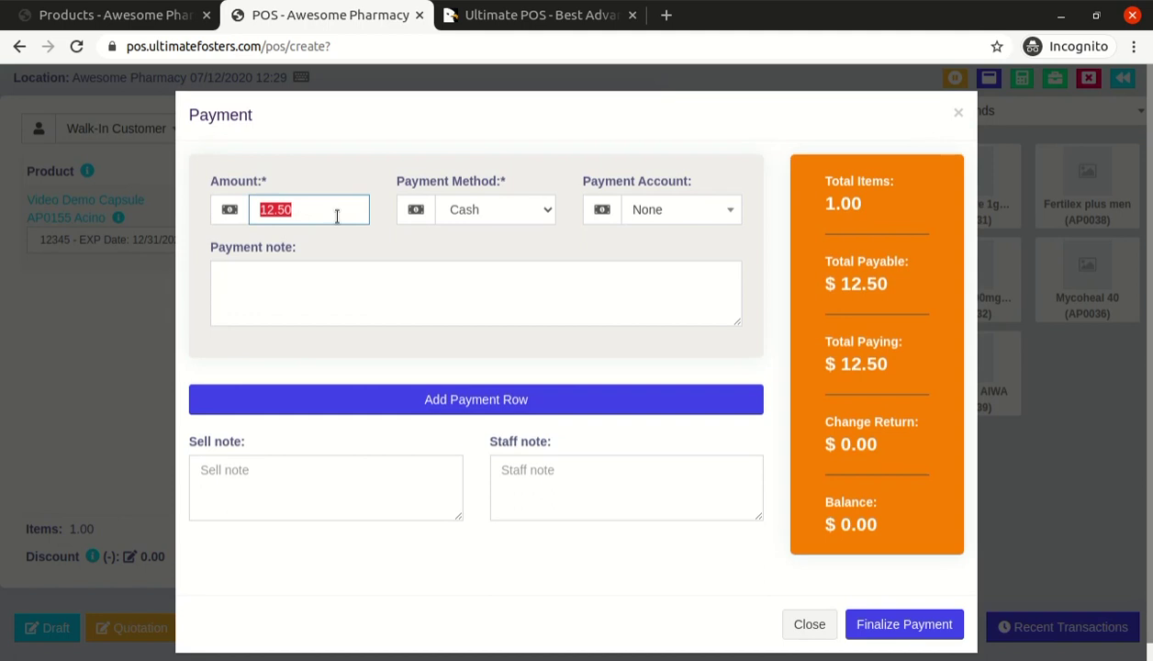
click(138, 289)
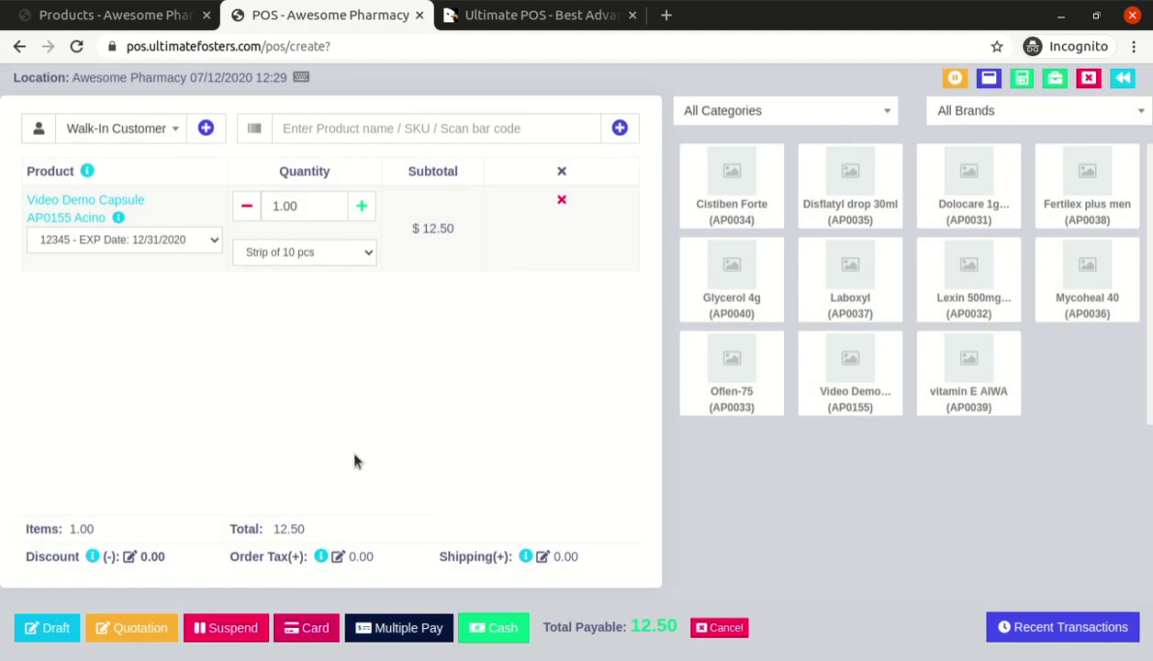
click(398, 627)
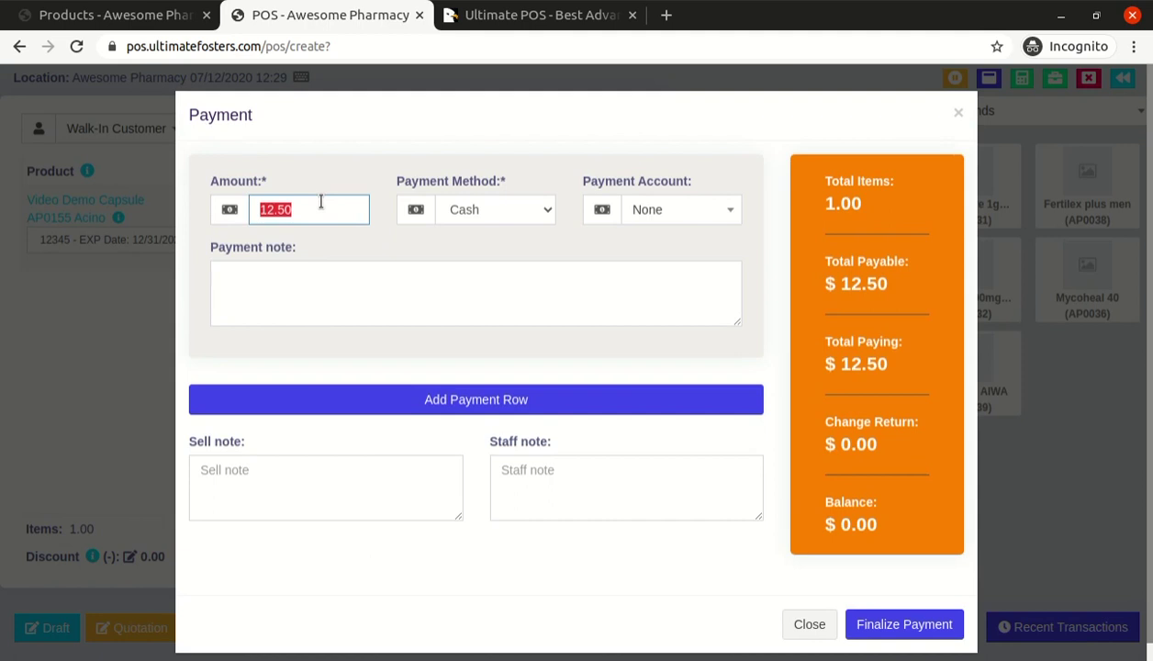
click(481, 221)
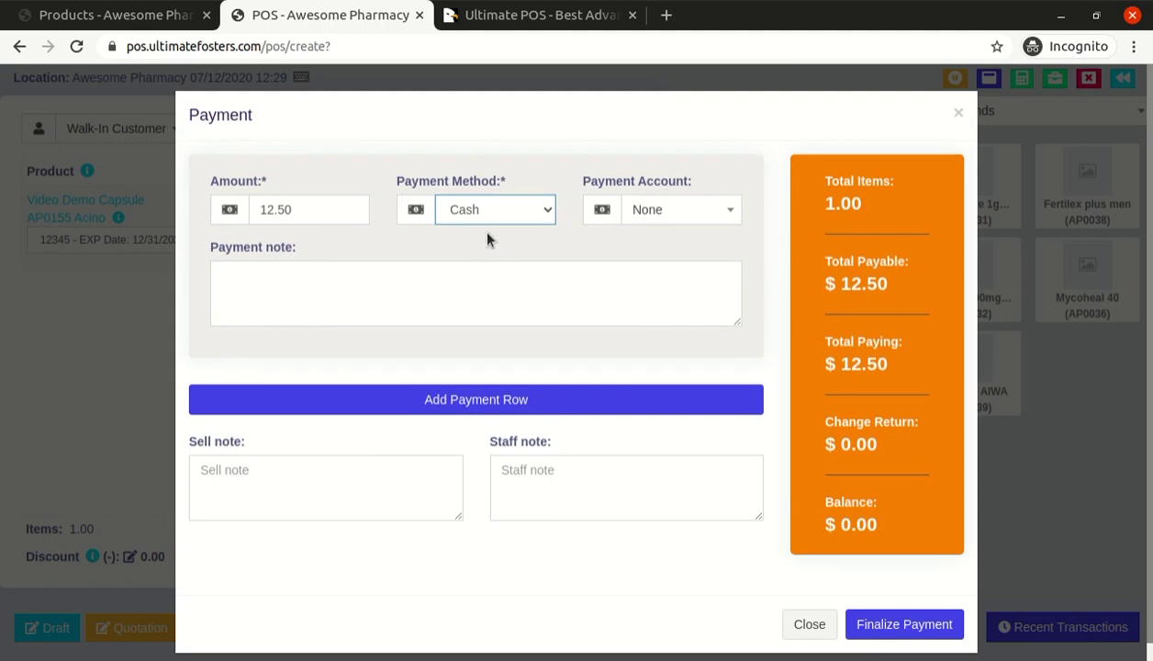
click(640, 206)
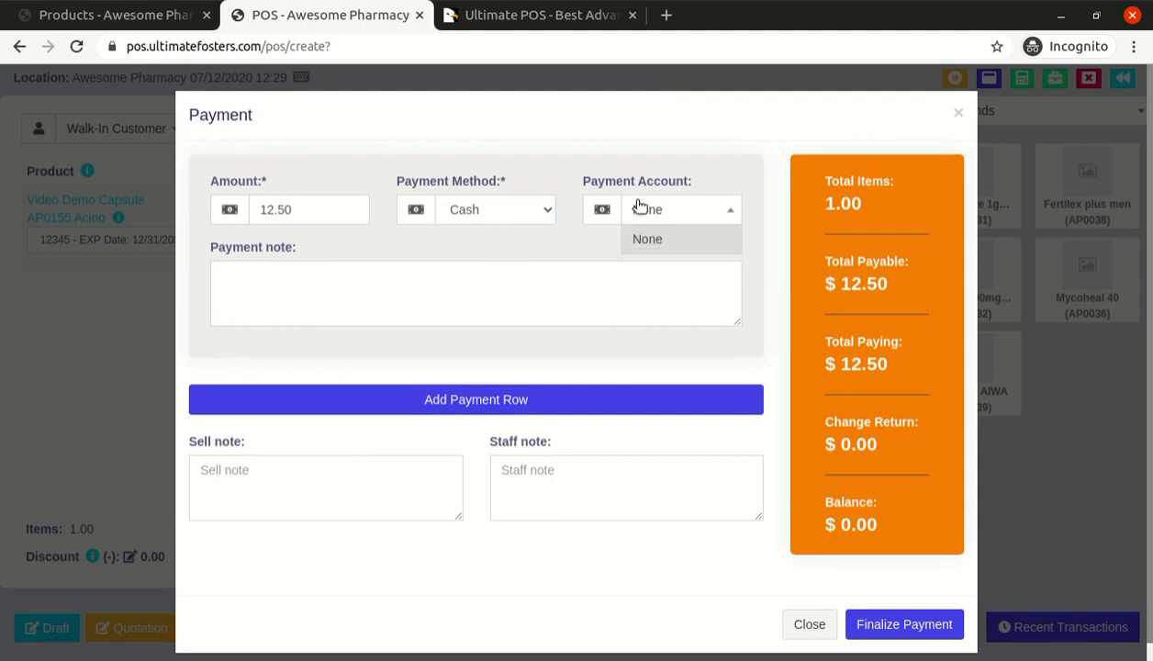
click(640, 205)
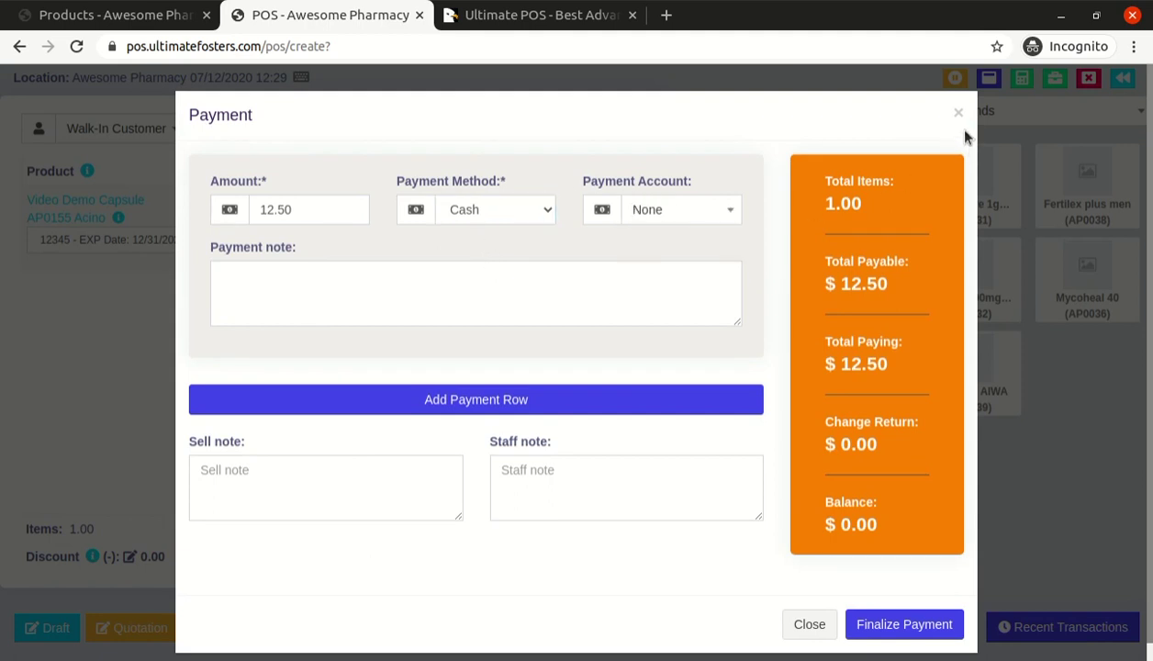
click(460, 210)
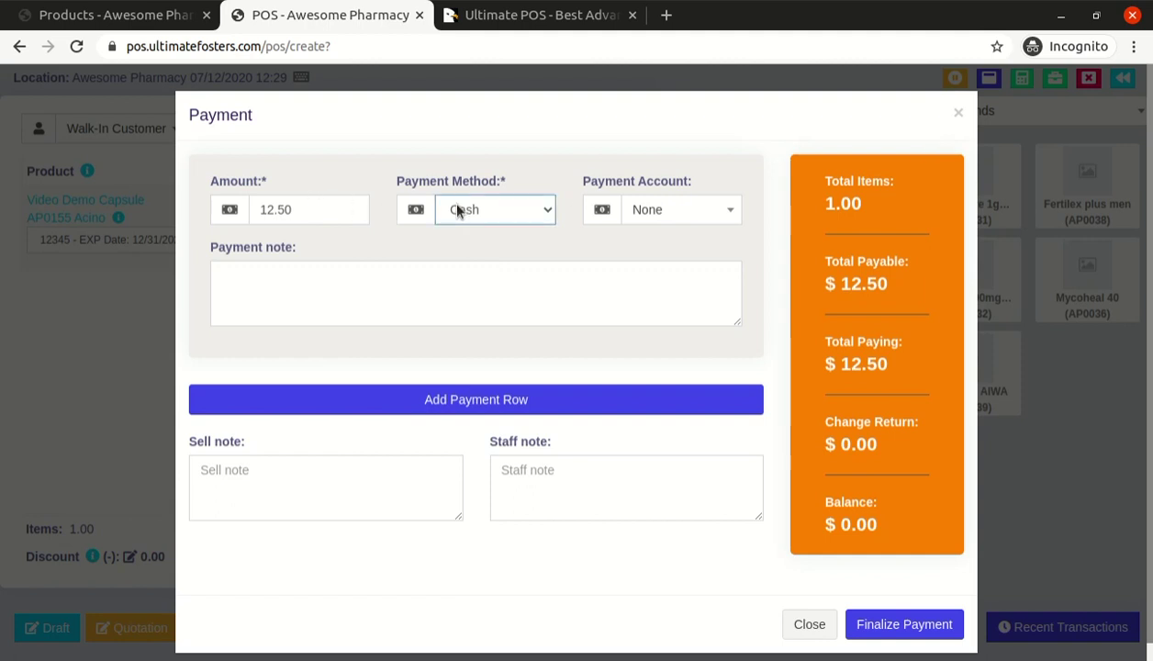
click(314, 211)
text(15)
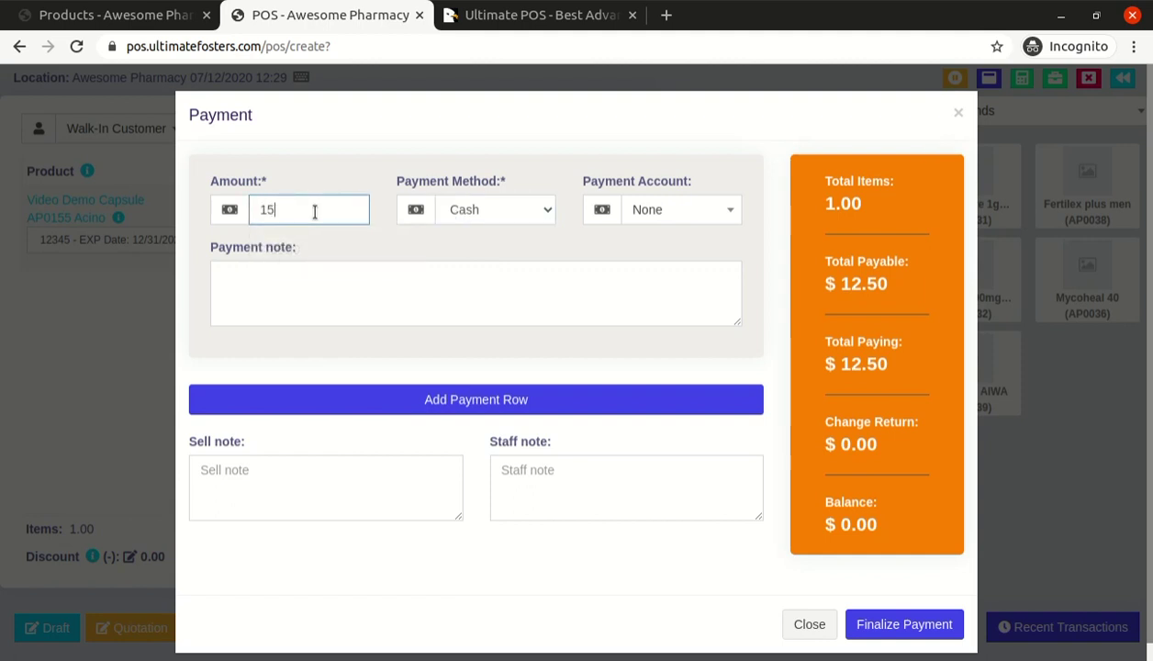
key(Tab)
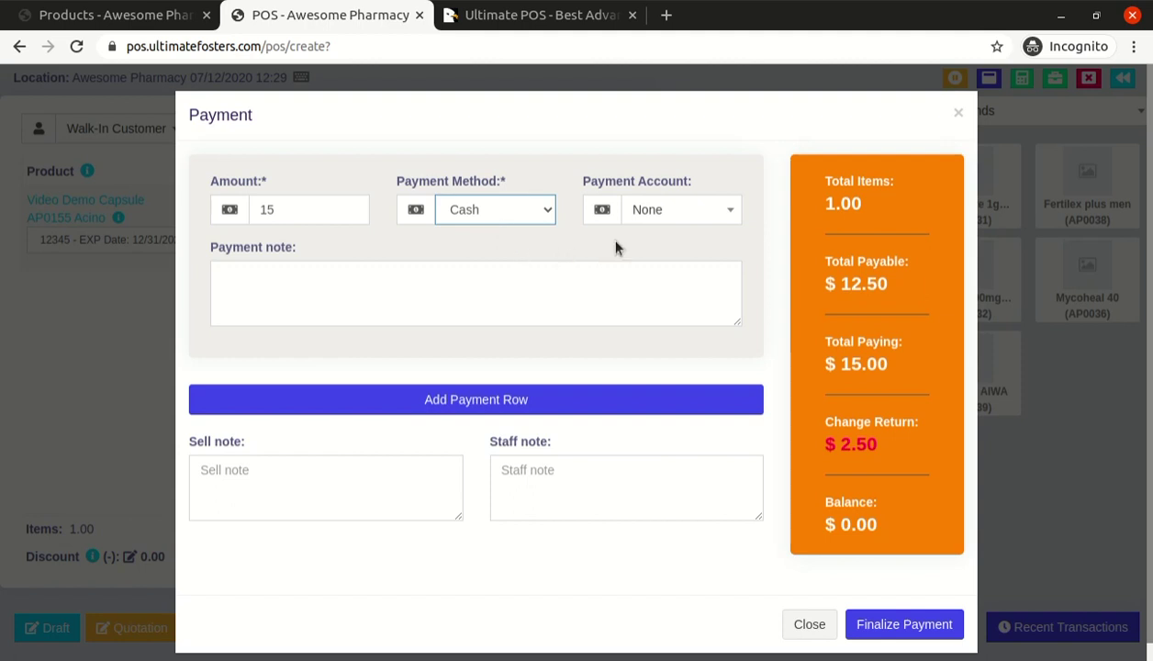
Check the payment accounts, then the 12.50 Total Payable and 15.00 Total Paying figures
click(670, 220)
click(666, 219)
drag(831, 182, 832, 207)
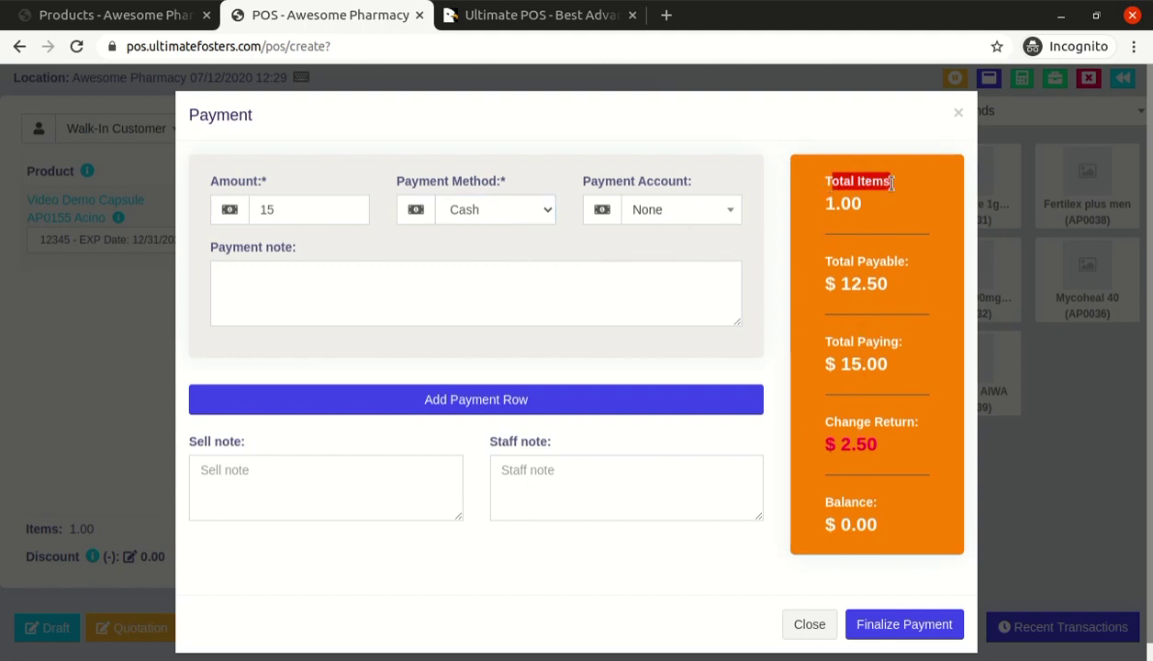
drag(824, 266, 907, 263)
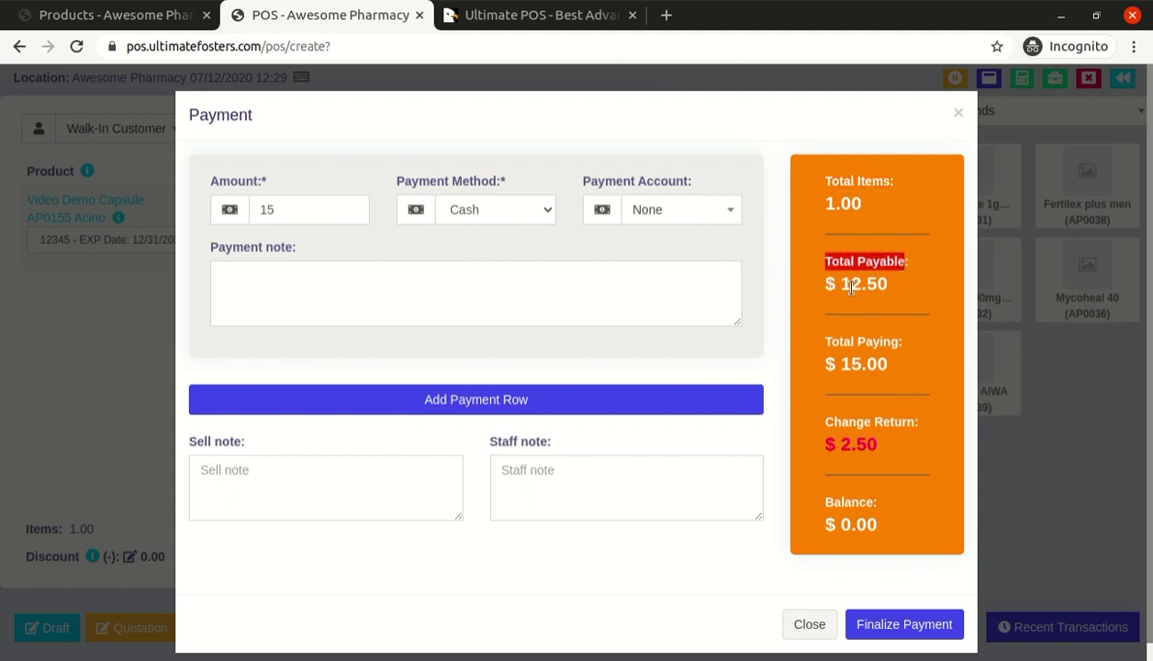
drag(840, 283, 914, 276)
drag(824, 342, 884, 365)
double_click(855, 364)
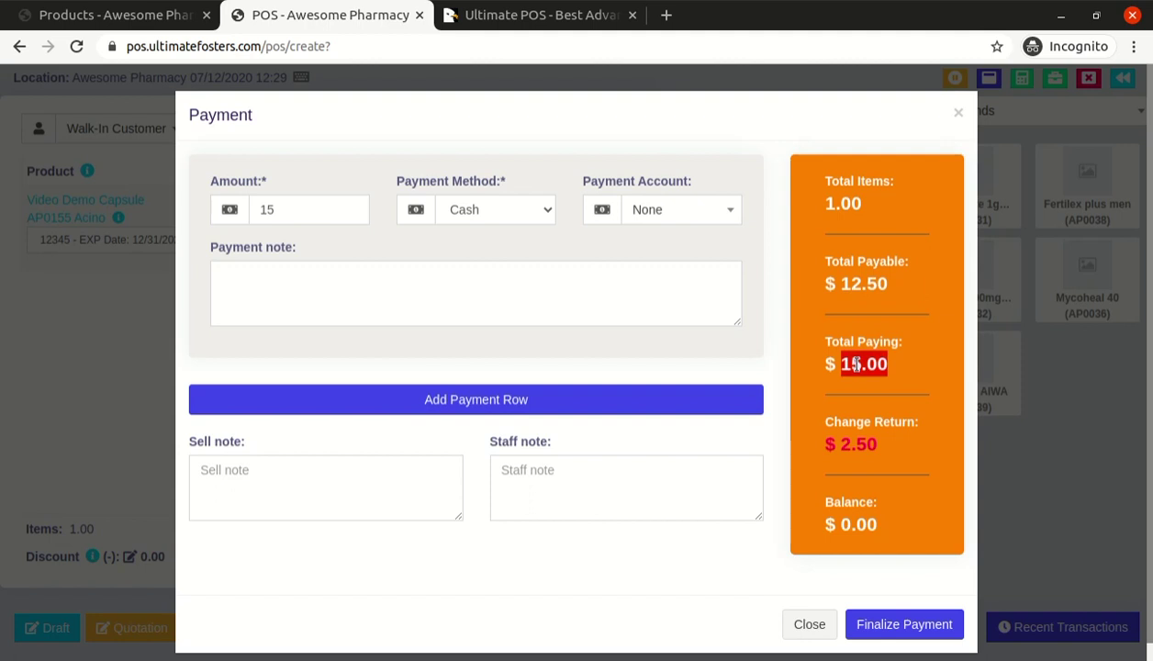
Verify the $2.50 change return and 0.00 balance, then reselect the paid amount
double_click(857, 285)
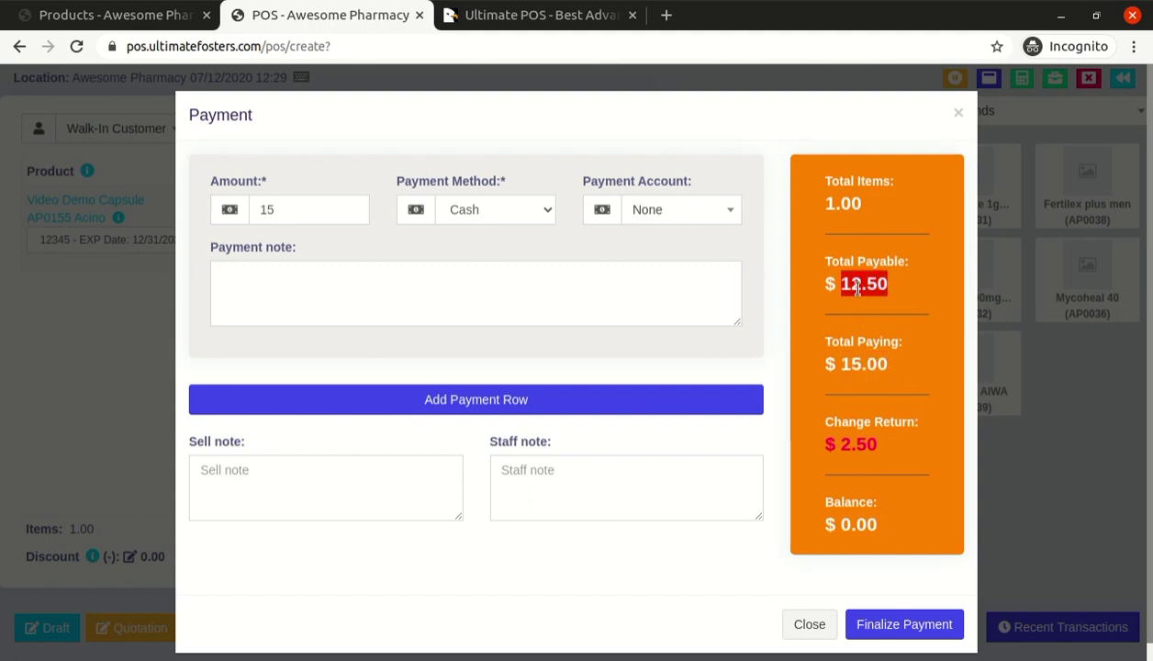
drag(840, 444, 897, 447)
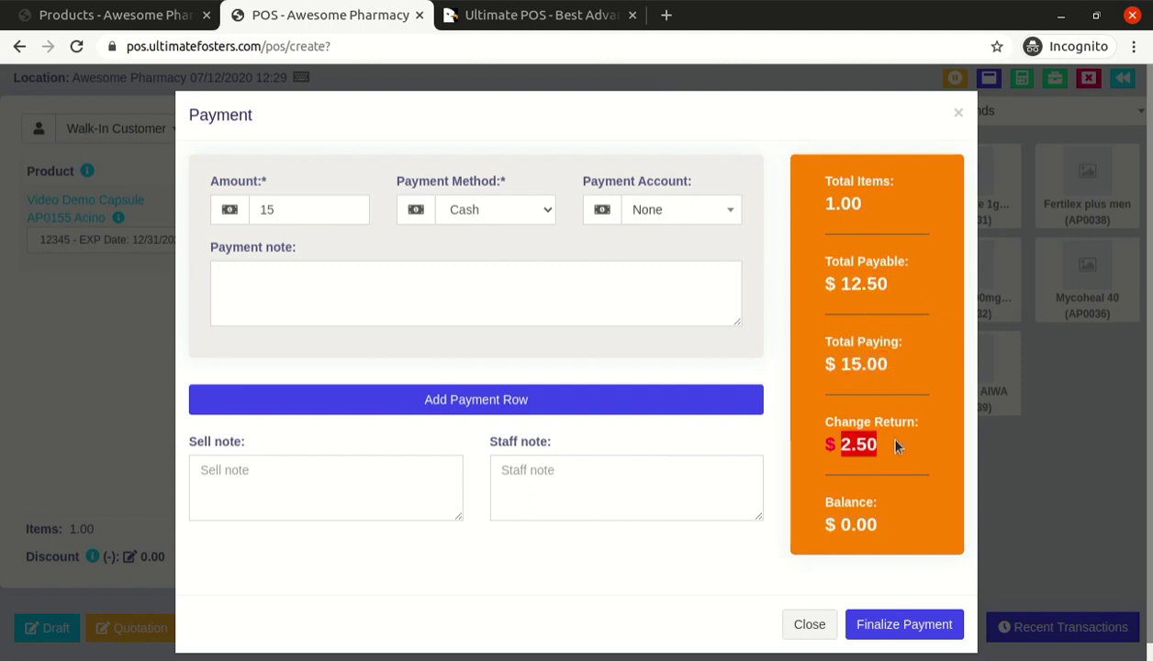
drag(812, 420, 887, 453)
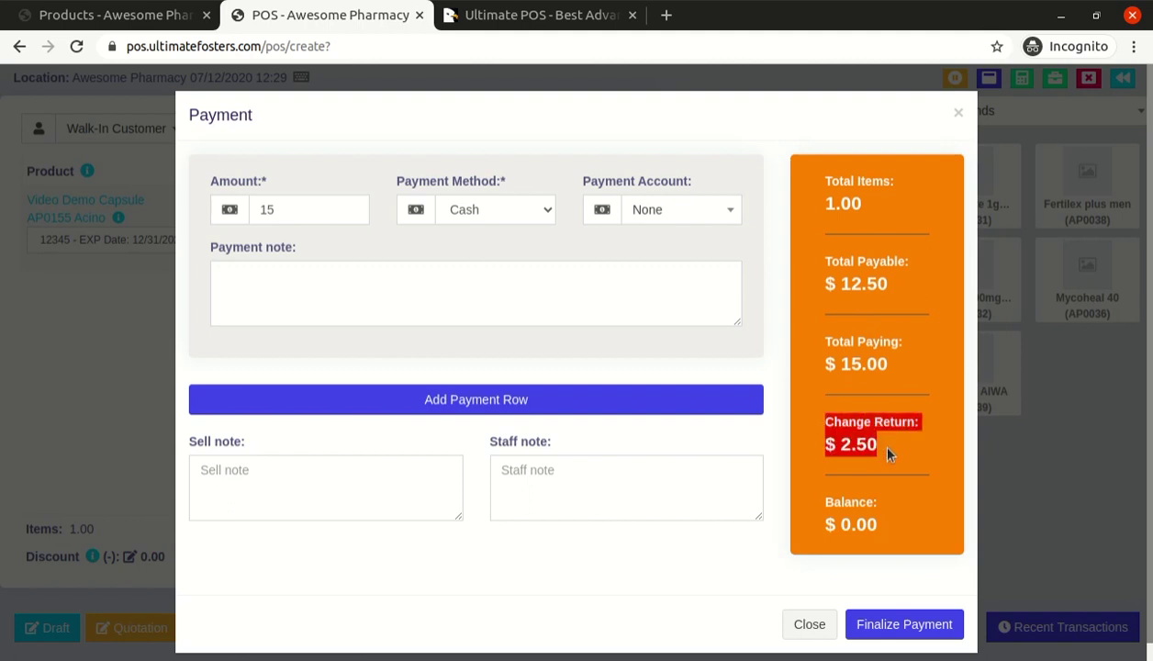
double_click(846, 445)
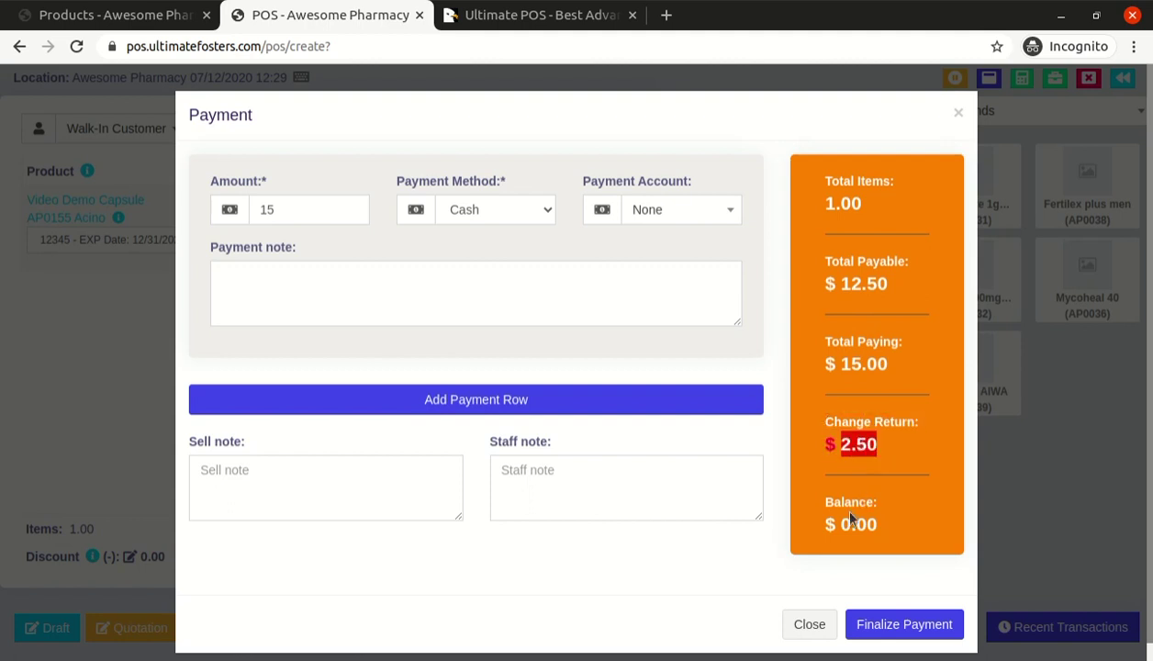
drag(839, 524, 879, 528)
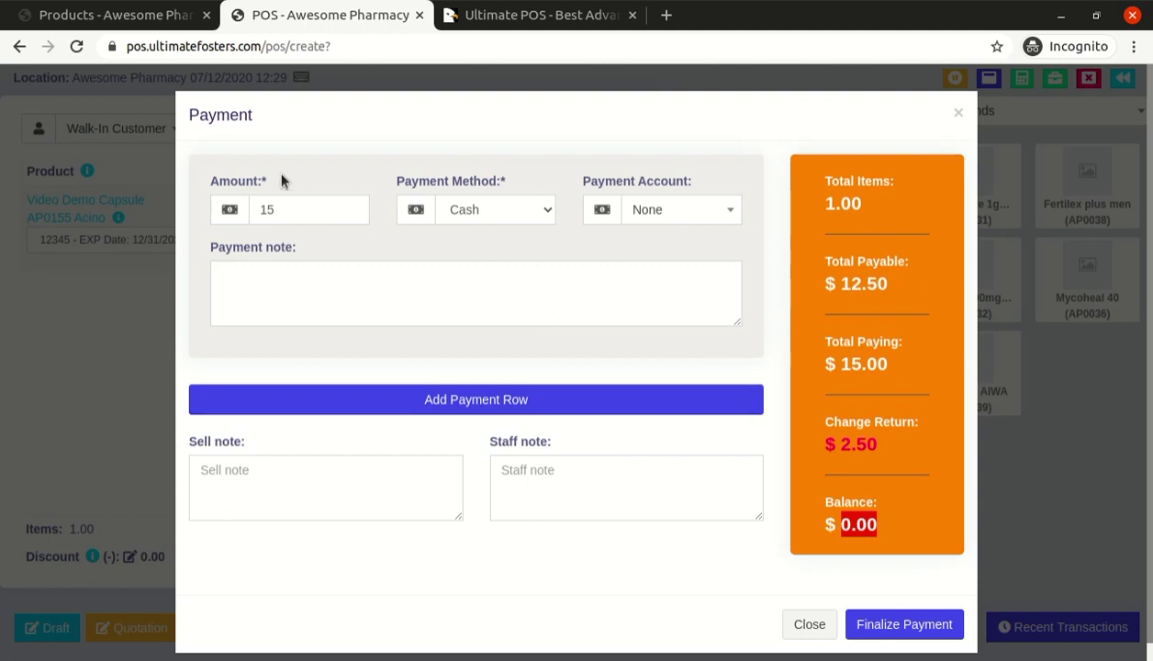
double_click(288, 211)
Try paid amounts of 10 and then 12.50, checking the balance owed and change
text(10)
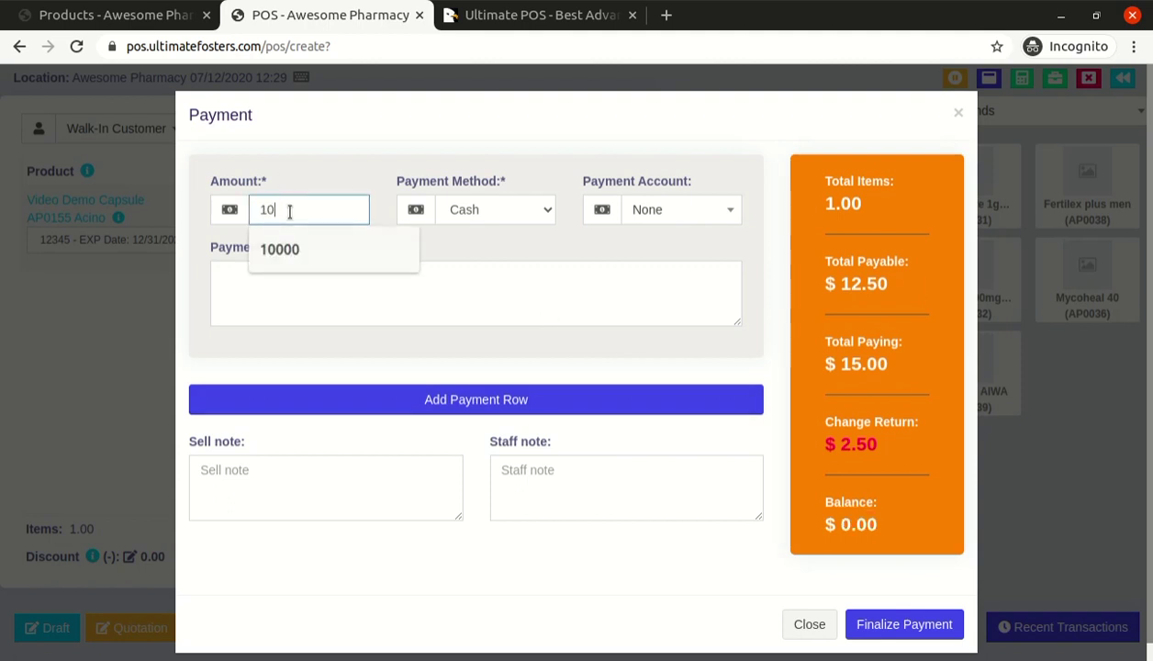
key(Tab)
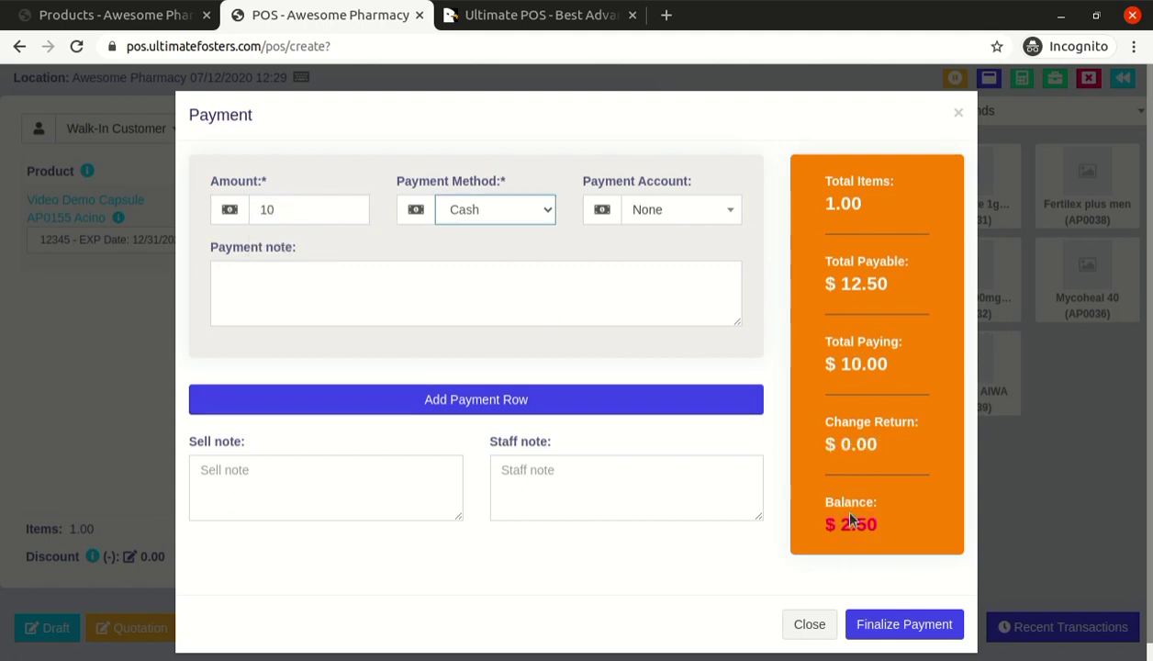
drag(842, 524, 897, 528)
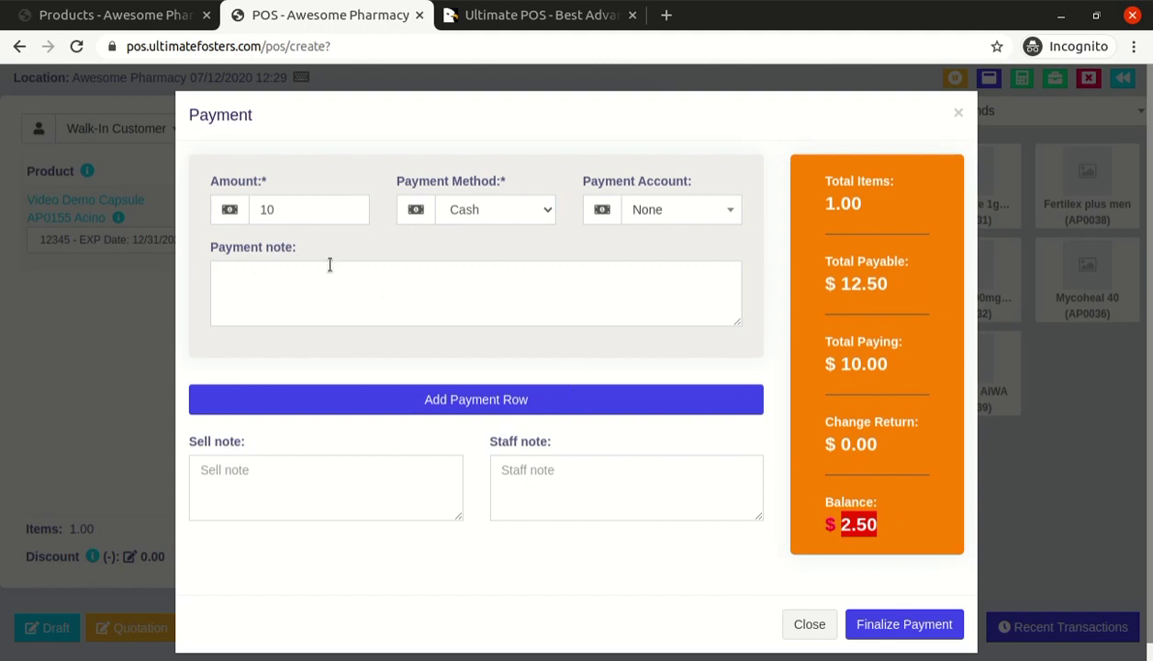
click(296, 209)
double_click(295, 209)
text(12.50)
key(Tab)
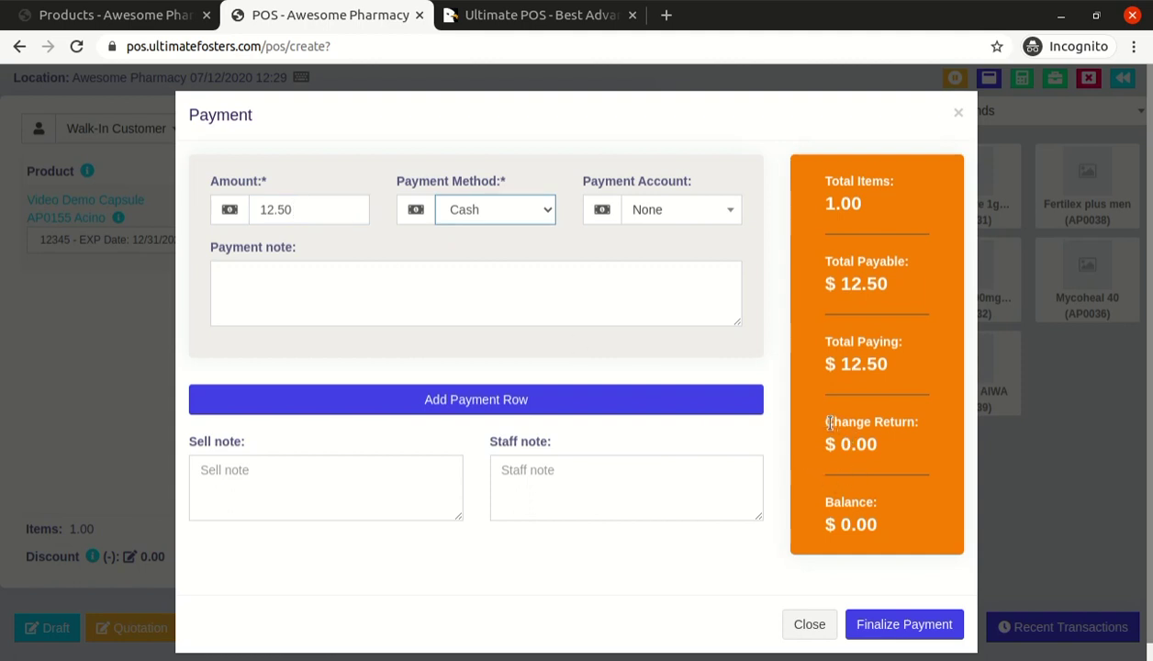
drag(827, 423, 926, 428)
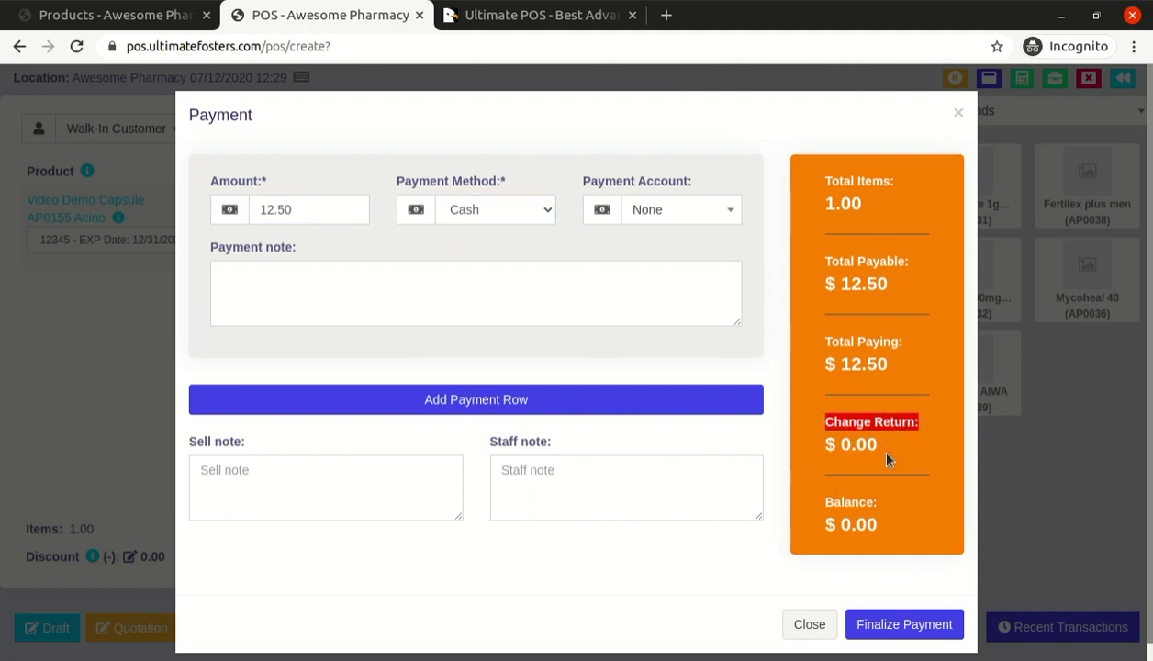
drag(838, 517, 883, 516)
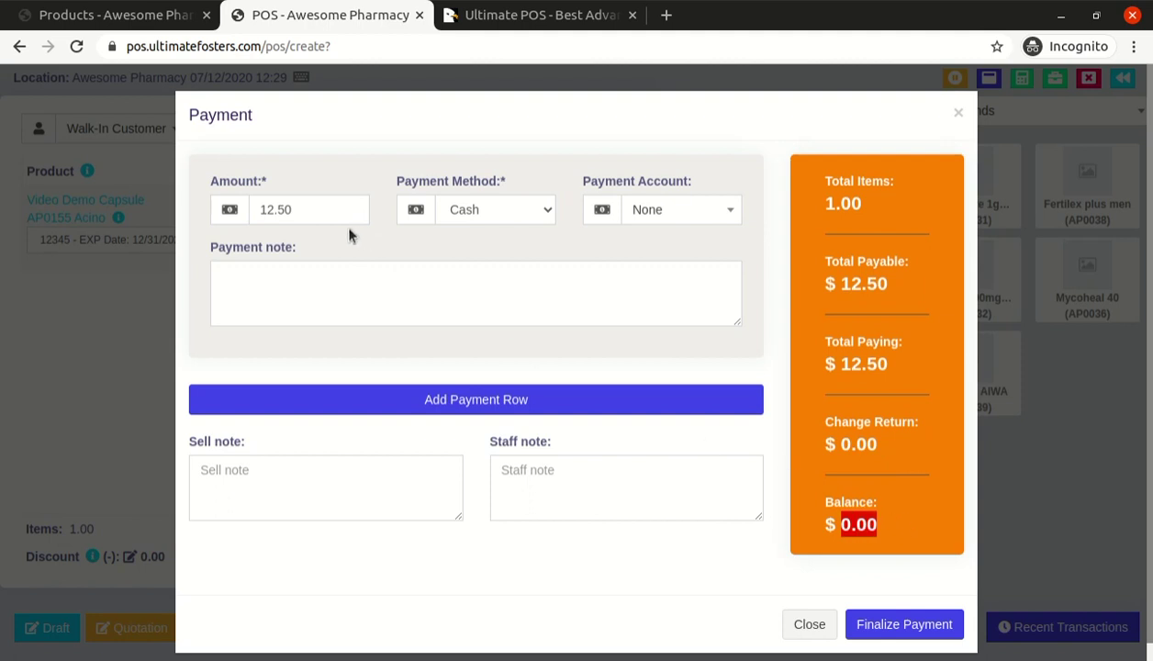
Set the paid amount back to 15 and look at the sell and staff note fields
click(296, 209)
key(ctrl+a)
text(15)
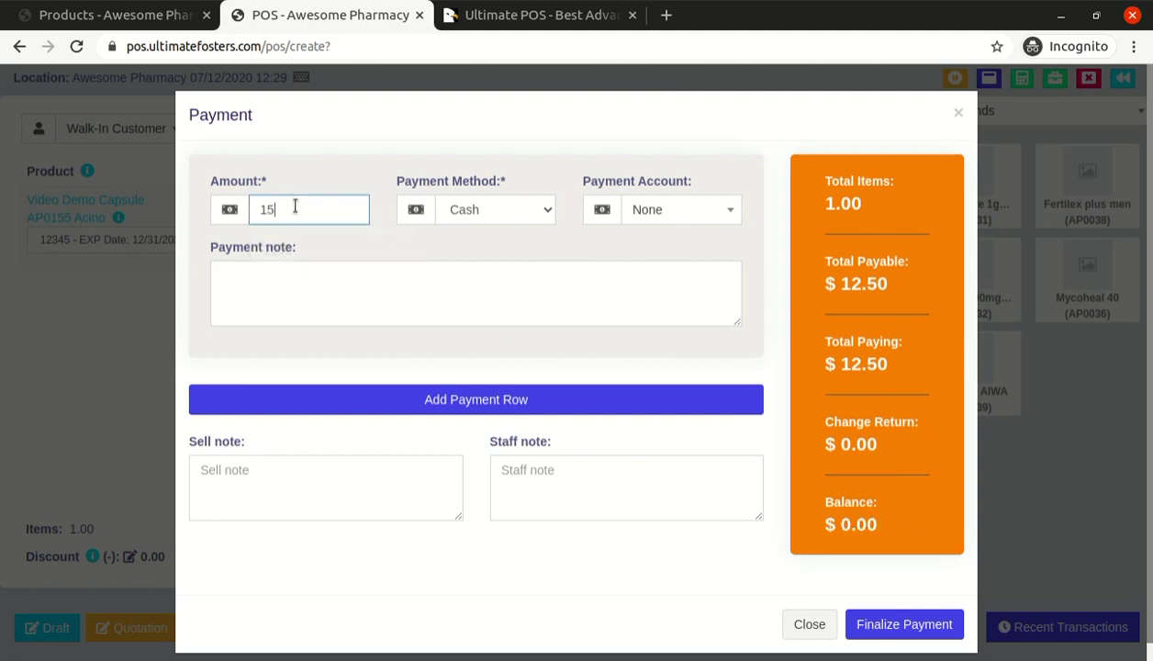
key(Tab)
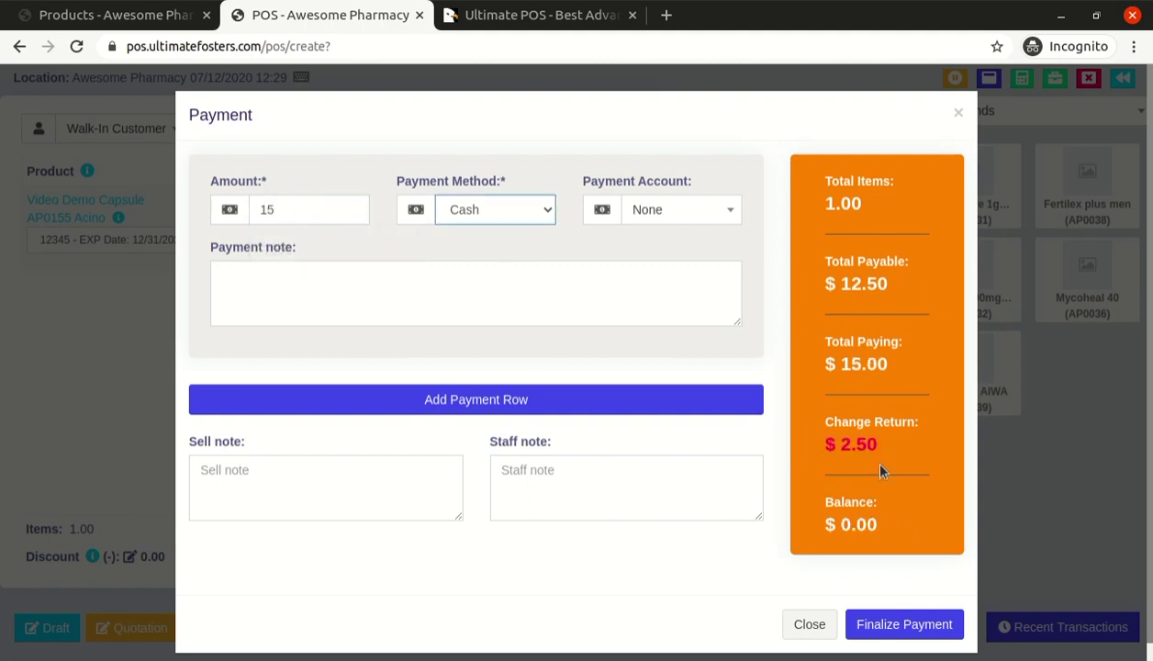
click(365, 476)
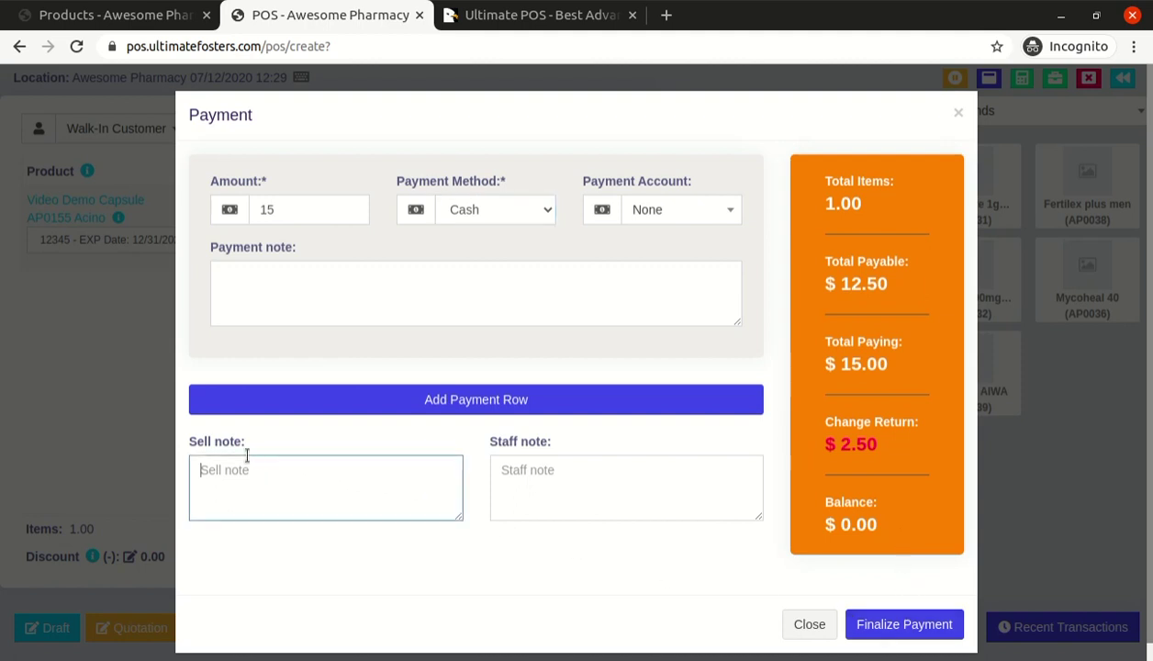
click(493, 487)
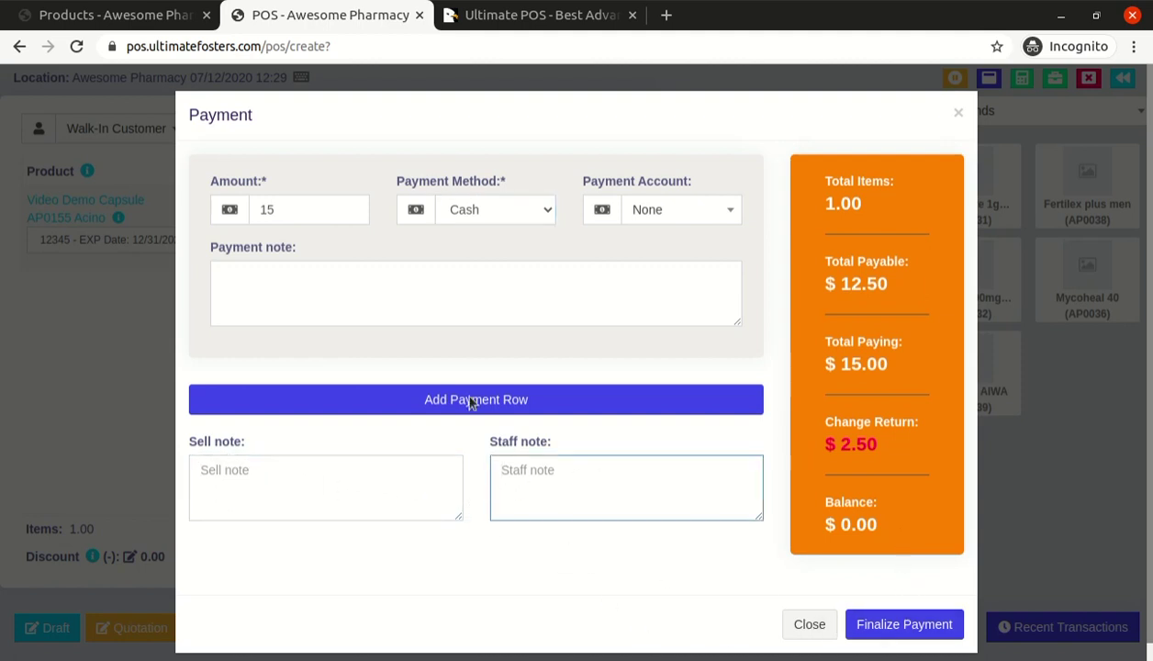
Reduce the cash amount to 10 and add a second $2.50 payment row by Card
double_click(295, 210)
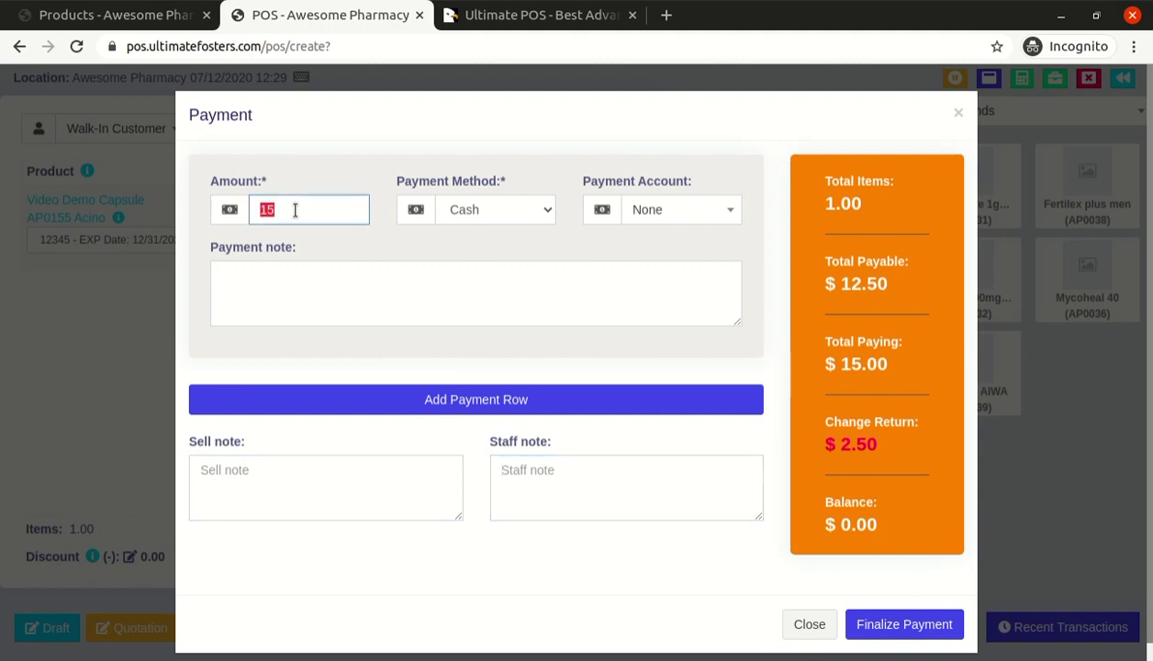
text(10)
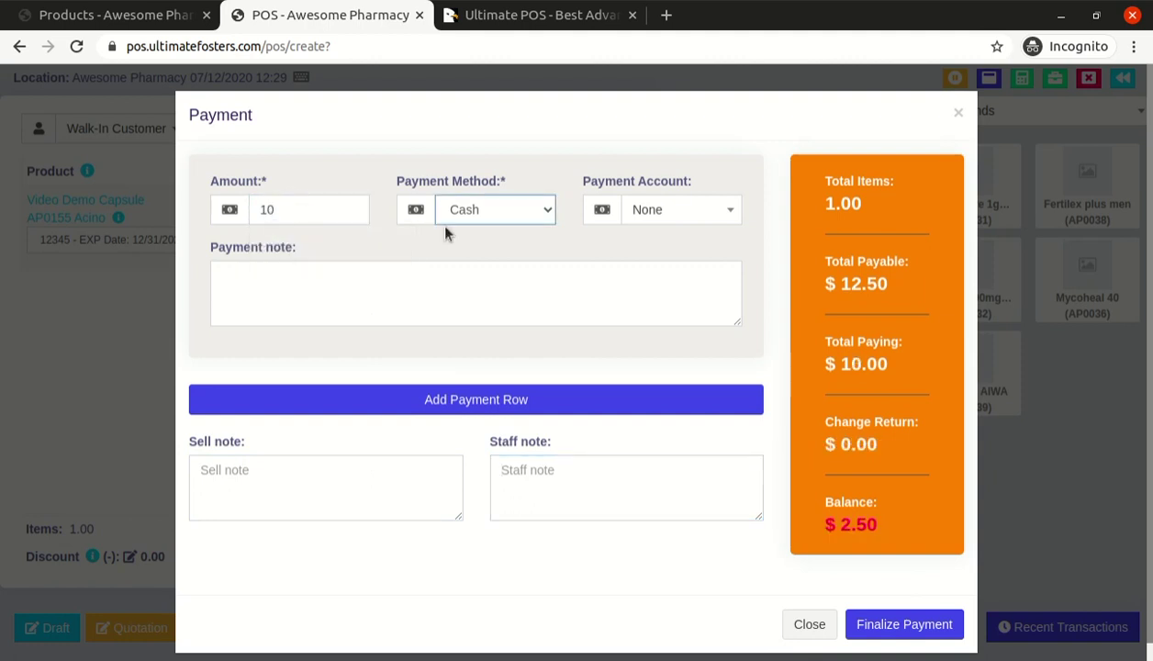
click(470, 397)
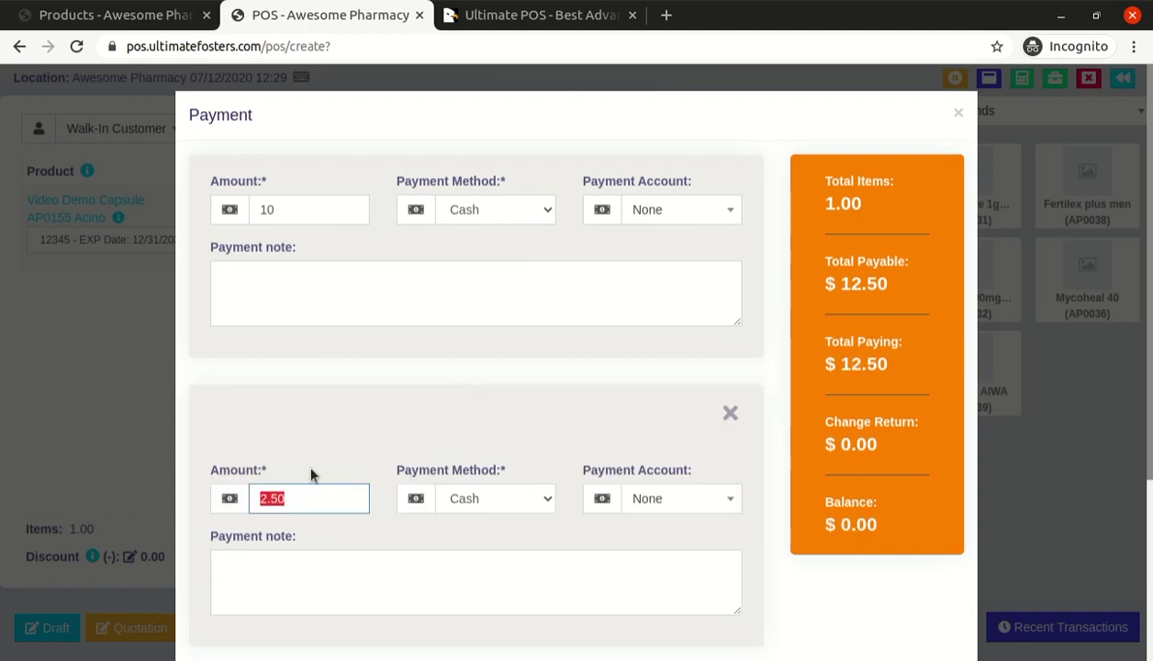
scroll(311, 473, down, 1)
click(469, 417)
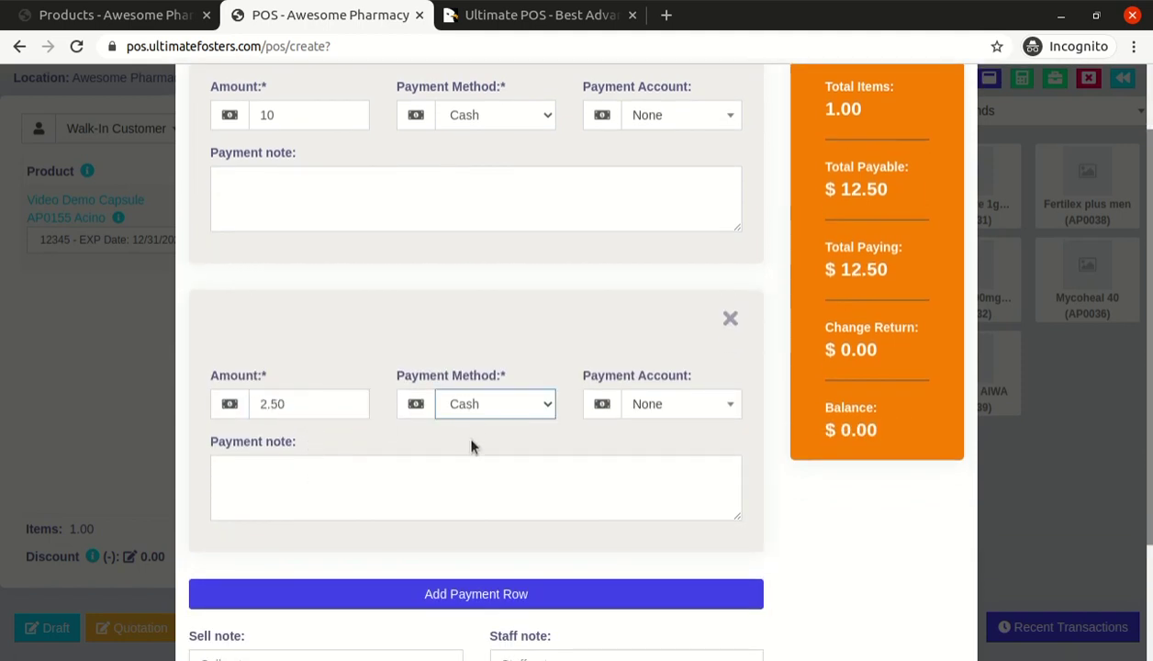
click(471, 447)
scroll(476, 278, down, 2)
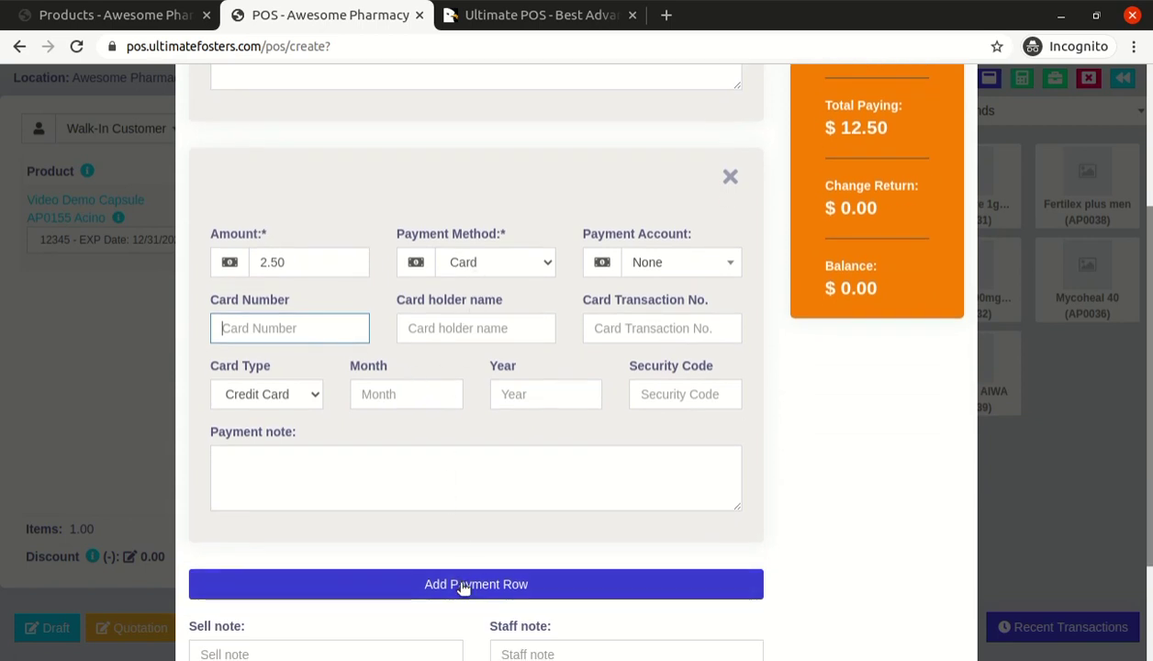
click(314, 259)
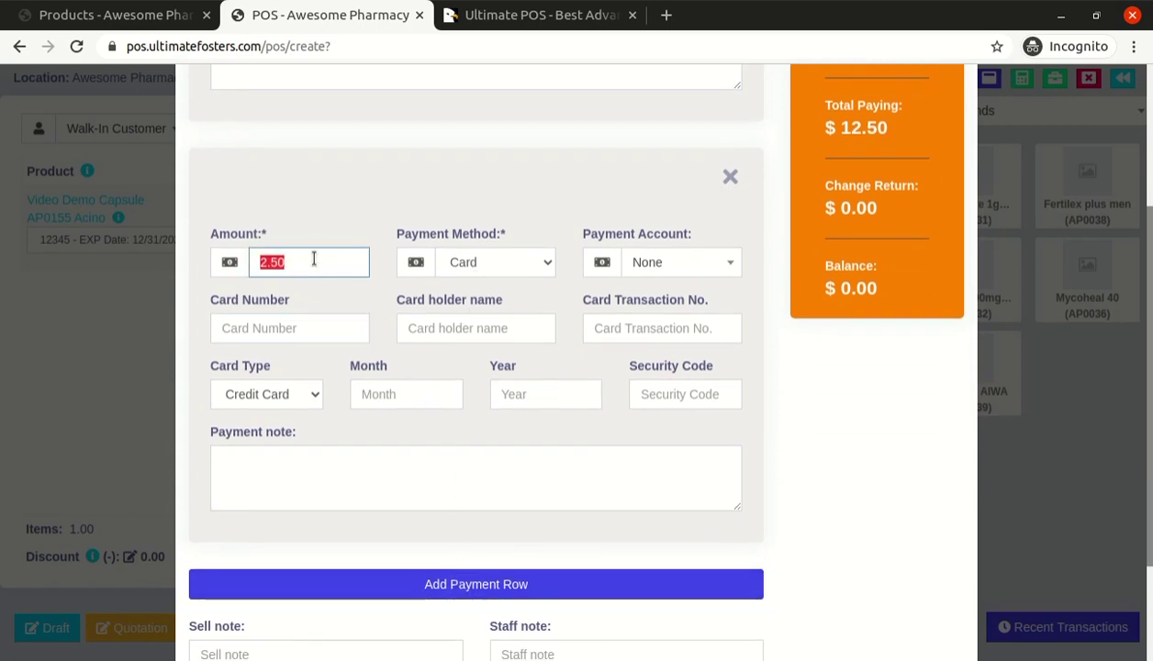
Finalize the sale with the $10 cash and $2.50 card payments
scroll(788, 364, down, 3)
scroll(788, 366, up, 3)
scroll(788, 366, down, 3)
click(911, 613)
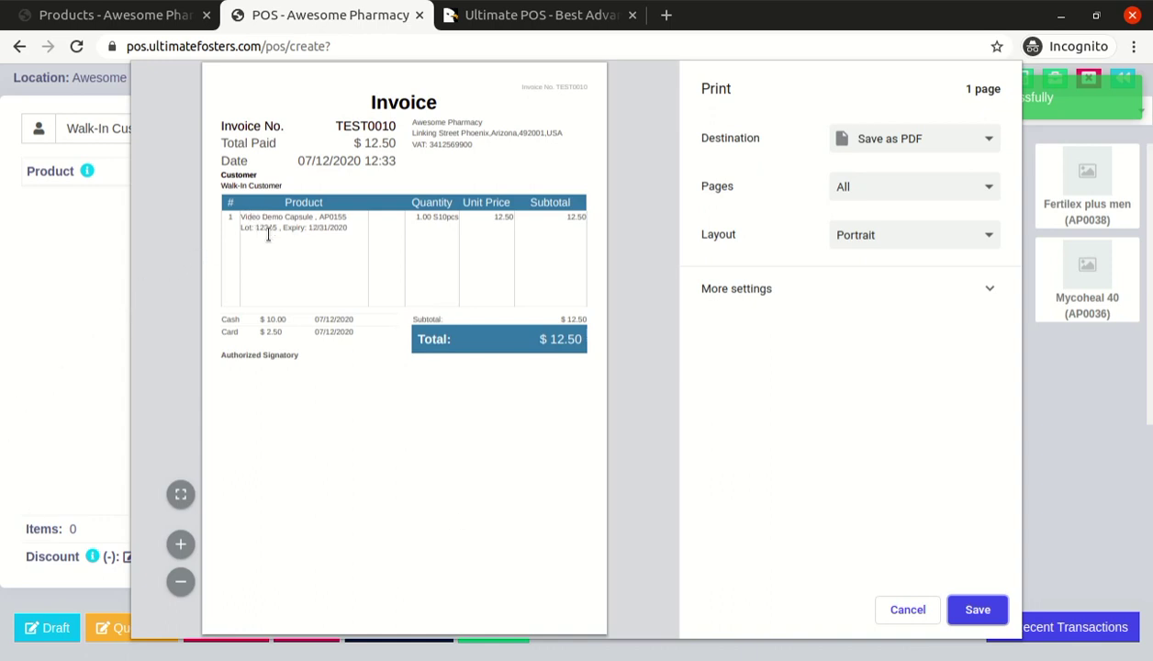
Highlight lot 12345, the 2020 expiry, and the $10.00 Cash and $2.50 Card lines on invoice TEST0010
double_click(263, 229)
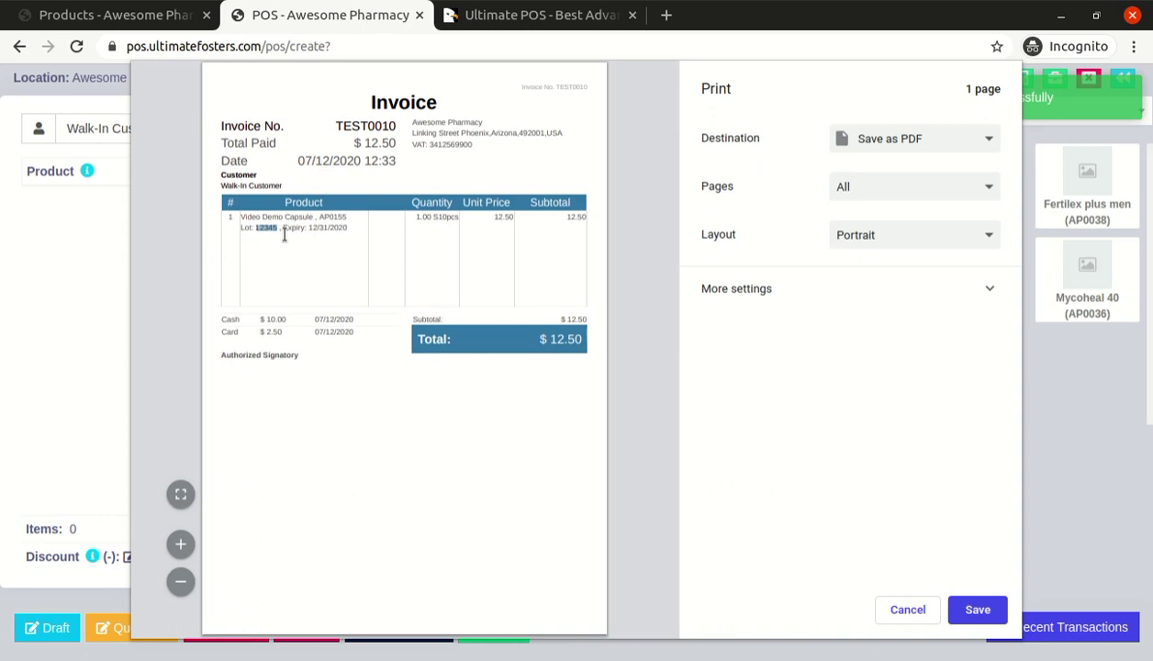
double_click(338, 228)
drag(222, 322, 333, 326)
click(333, 325)
drag(221, 320, 251, 323)
double_click(230, 333)
double_click(278, 332)
Expand the extra print settings, try A5 paper, and try the default scale option
click(776, 294)
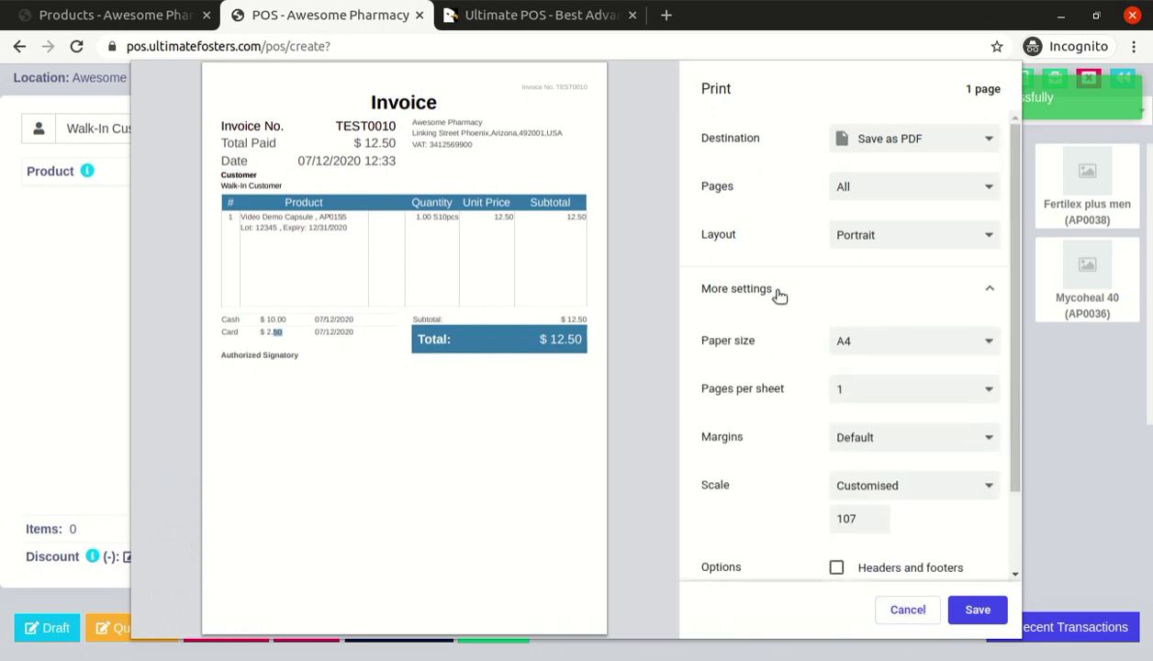
click(877, 442)
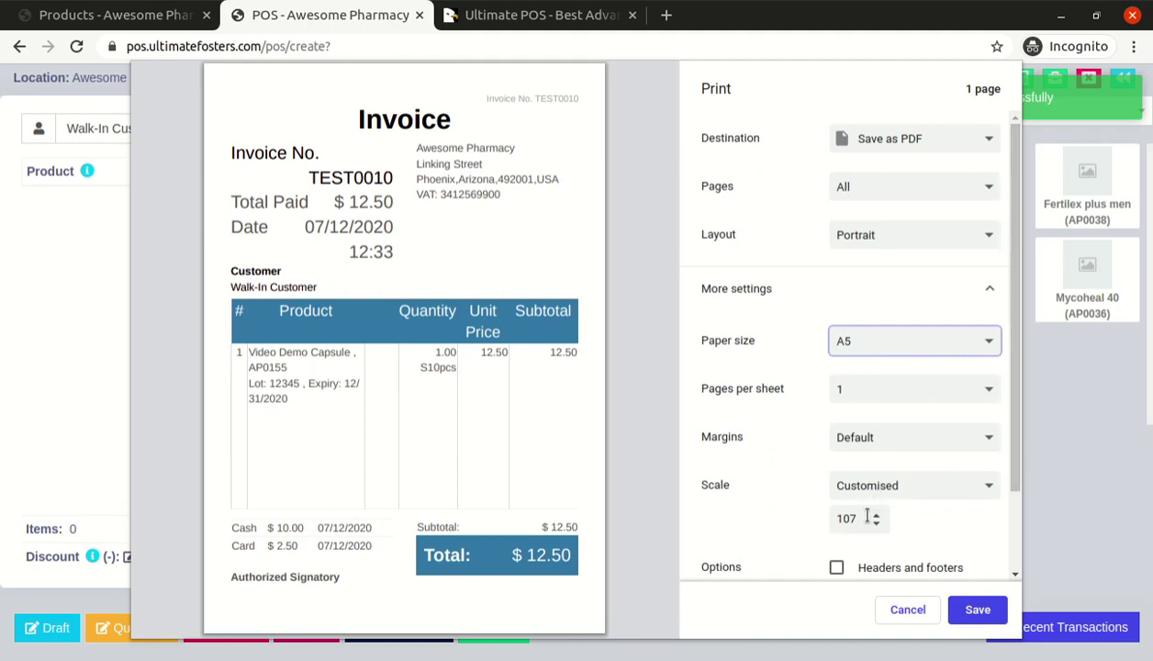
click(879, 500)
key(Up)
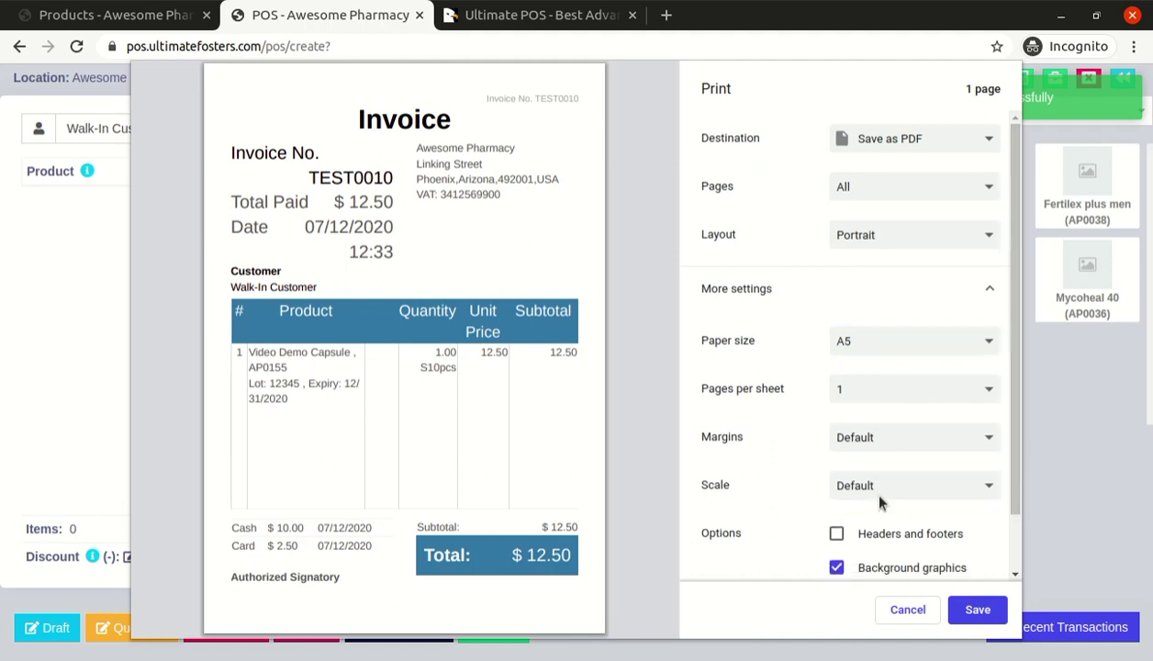
key(Down)
Adjust the custom print scale from 107 down to 86
click(877, 516)
click(877, 516)
click(876, 516)
click(877, 524)
click(876, 524)
click(876, 524)
click(877, 525)
click(876, 524)
click(877, 524)
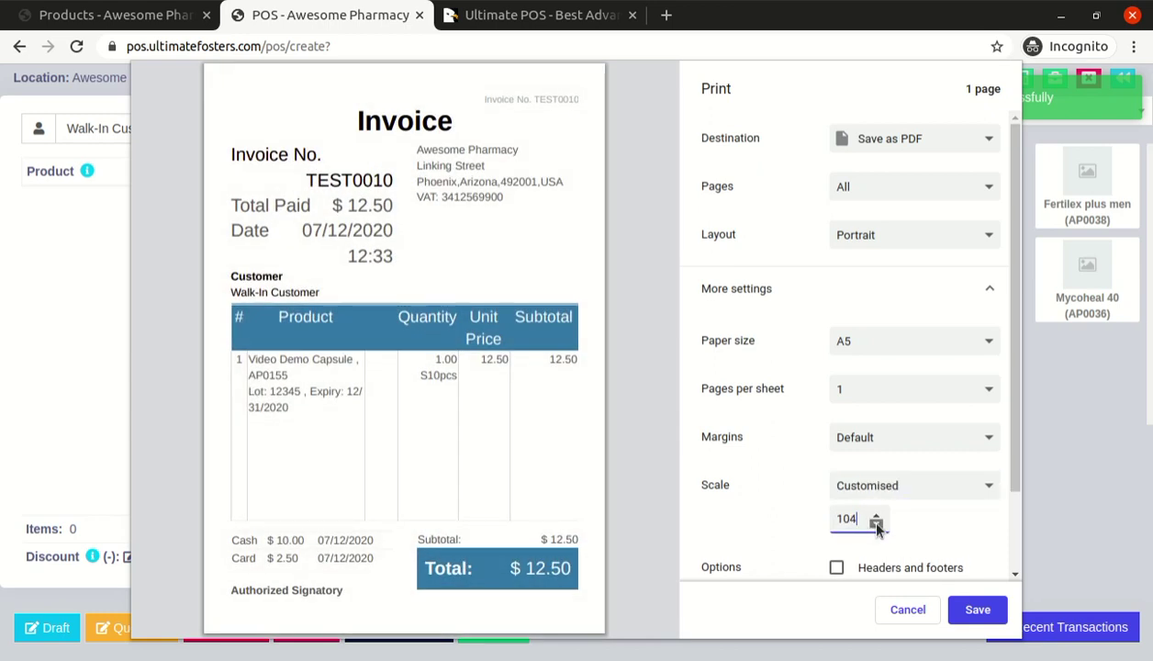
click(876, 525)
click(877, 524)
click(877, 524)
click(876, 524)
click(877, 525)
click(877, 524)
click(877, 525)
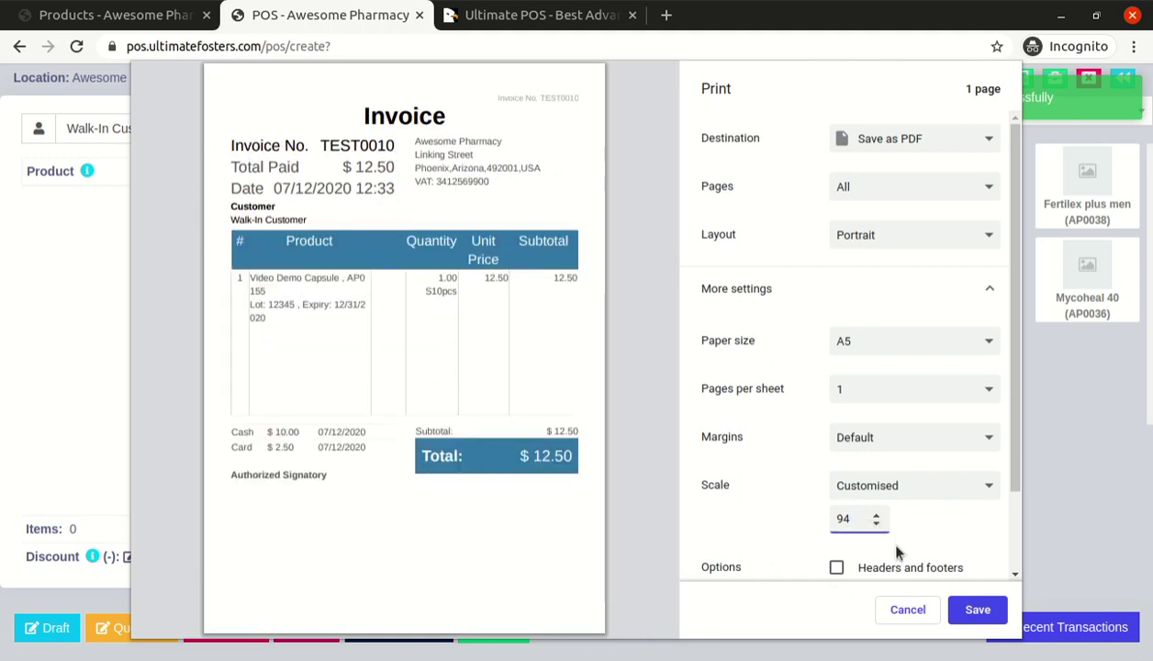
click(877, 524)
click(877, 524)
click(876, 524)
click(877, 524)
click(877, 524)
click(877, 524)
click(877, 524)
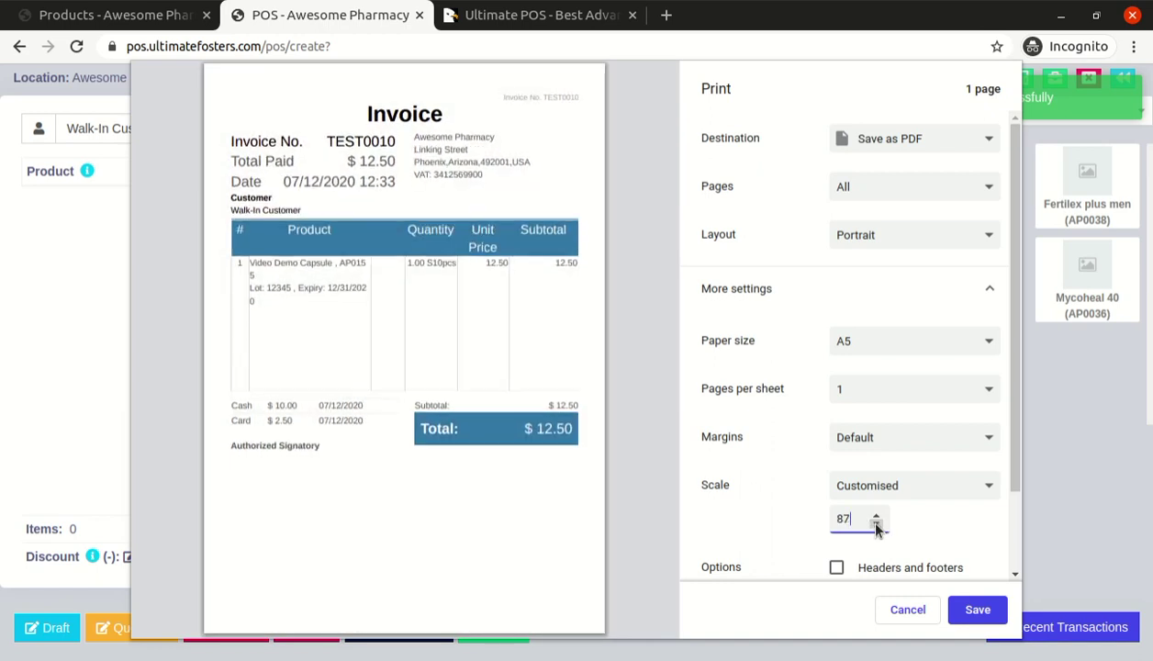
click(876, 515)
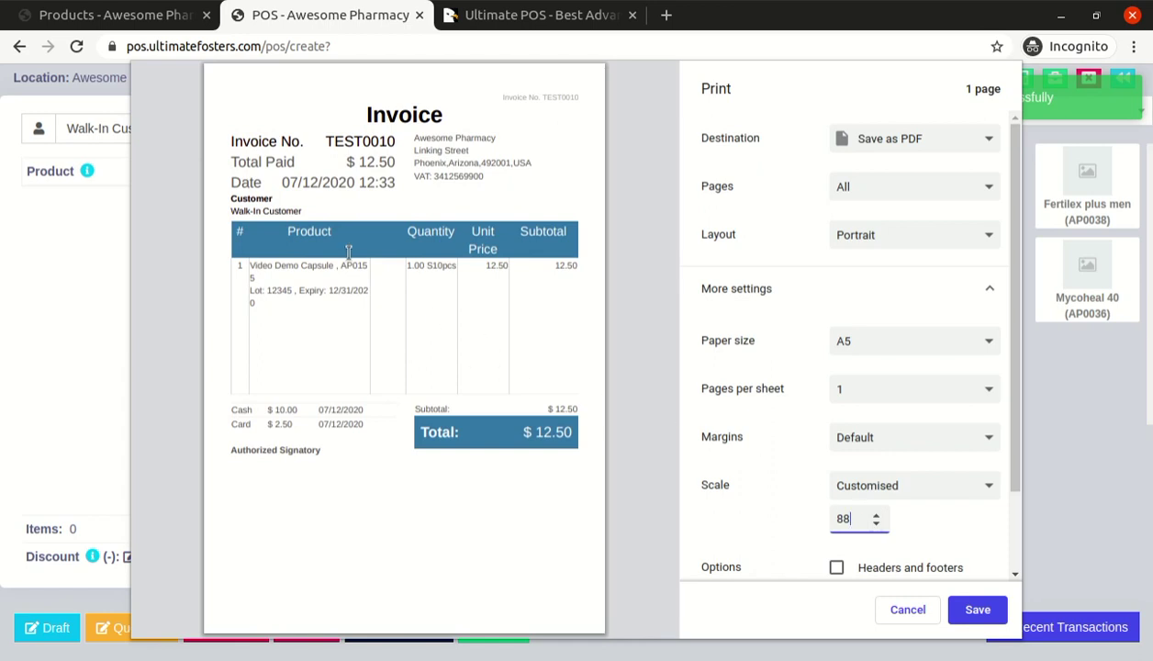
click(879, 523)
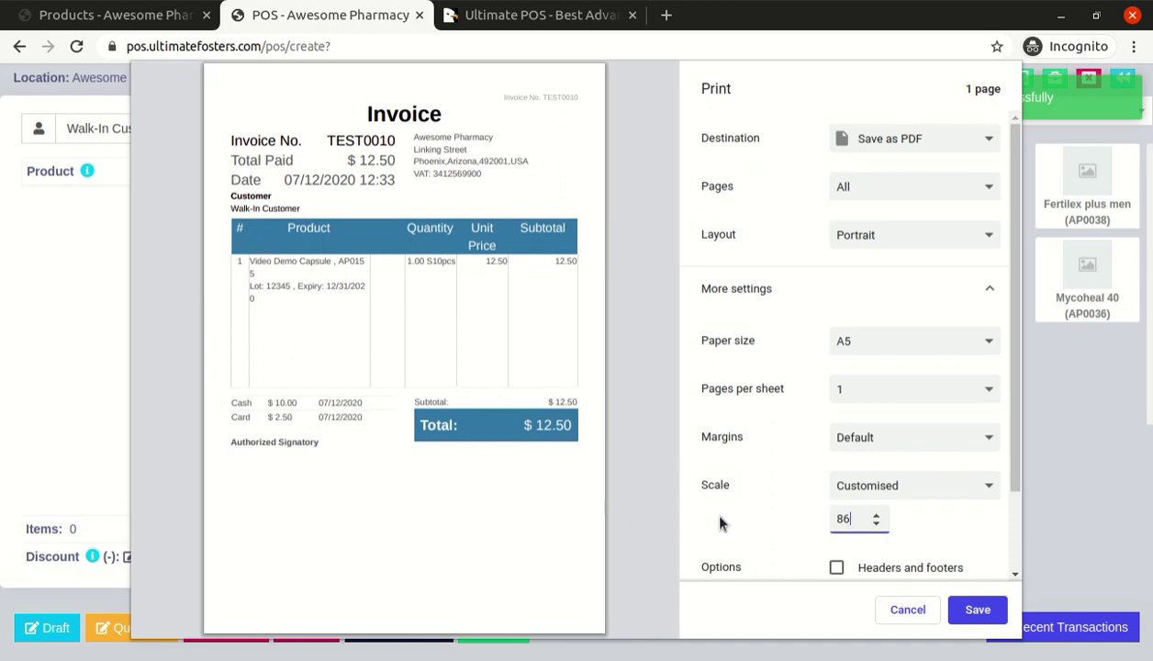
Enable headers and footers so the date and title print in the header
scroll(863, 522, down, 4)
scroll(910, 548, down, 2)
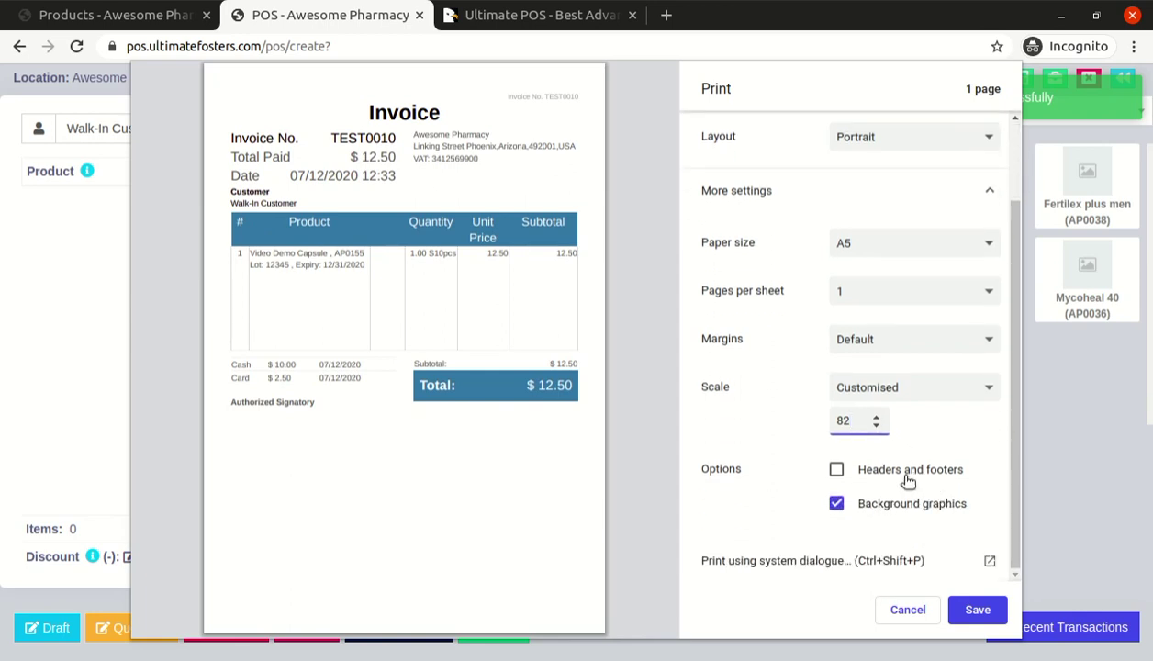
click(894, 477)
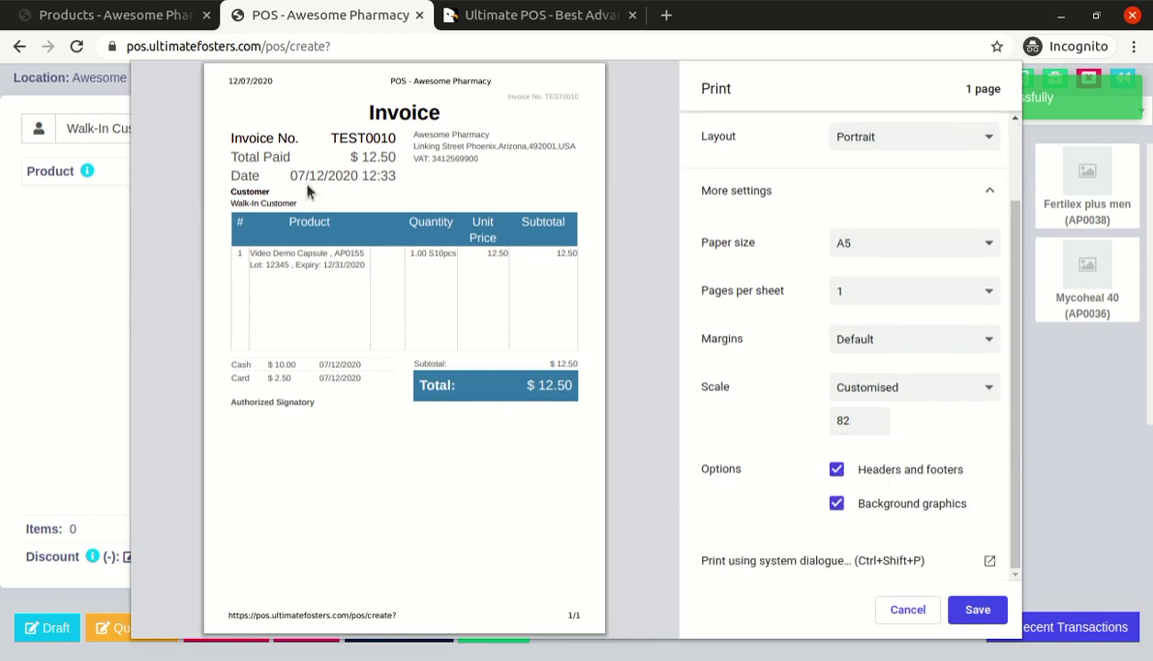
drag(250, 81, 424, 318)
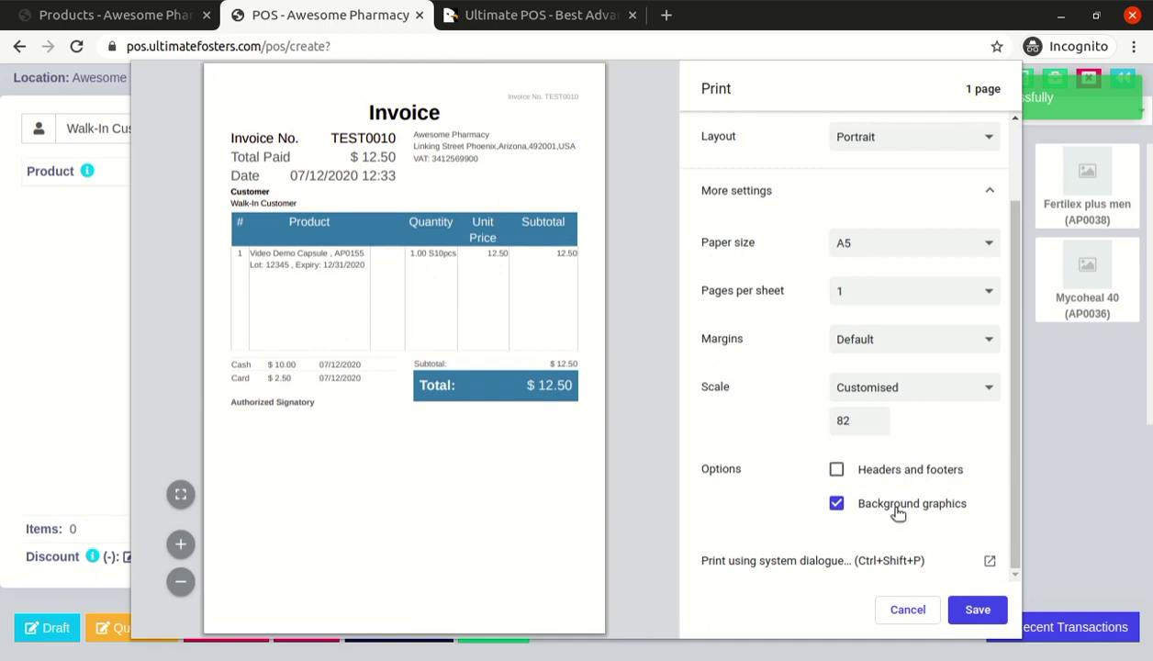
Toggle Background graphics off and back on, then cancel the print dialog
click(898, 512)
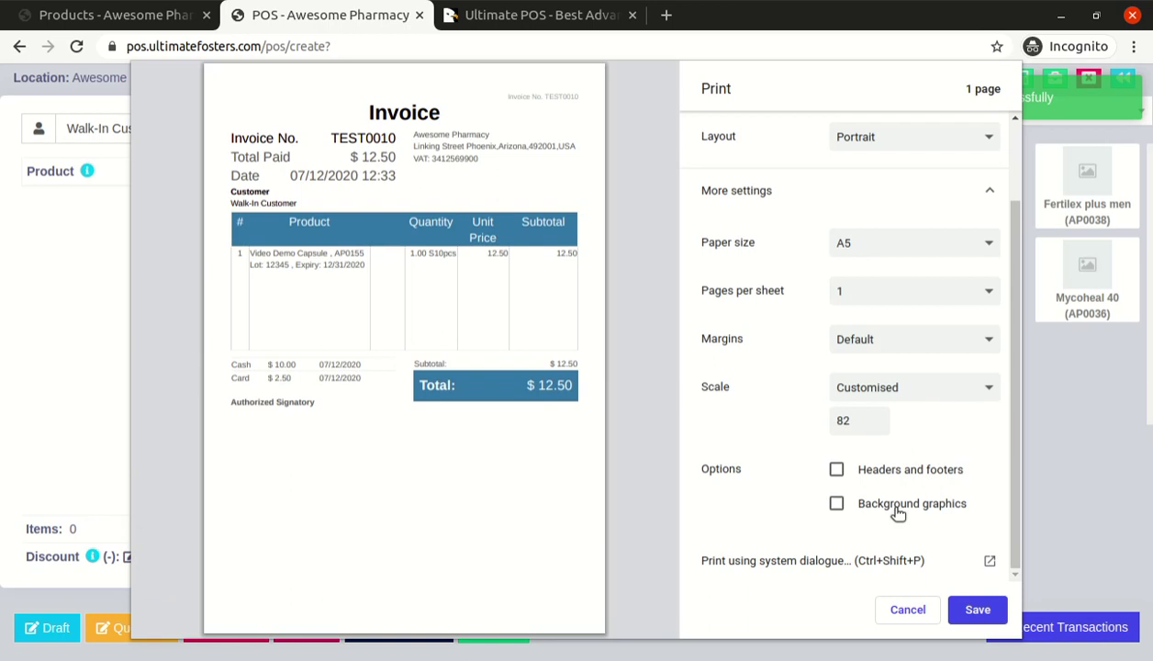
click(898, 512)
scroll(928, 459, up, 2)
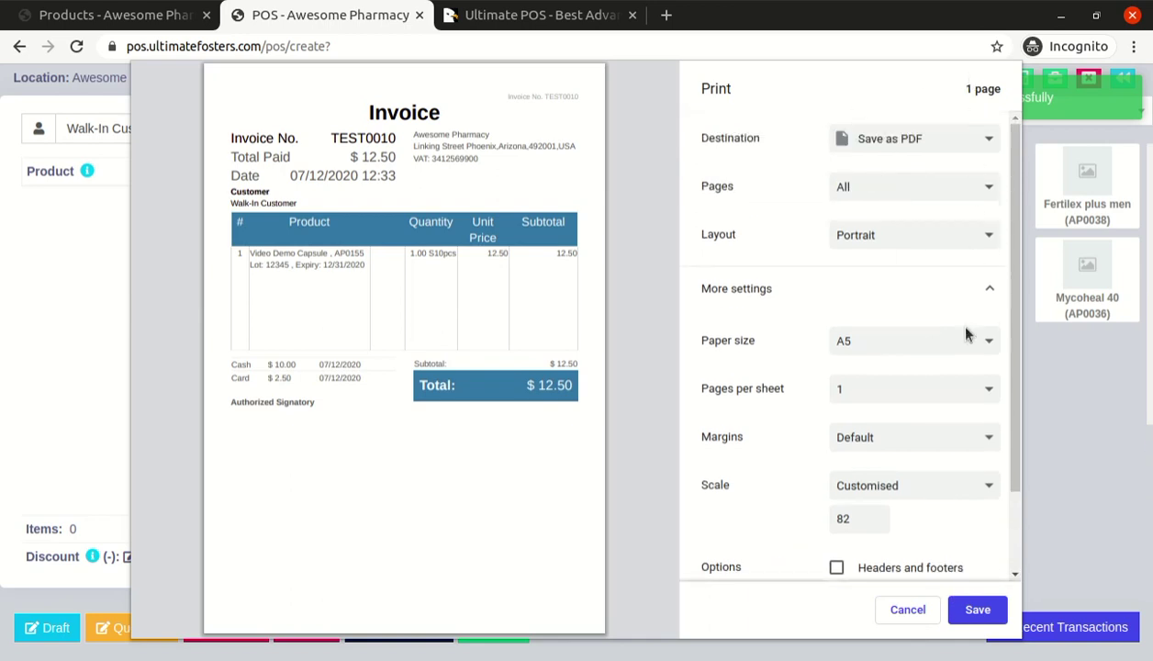
click(922, 612)
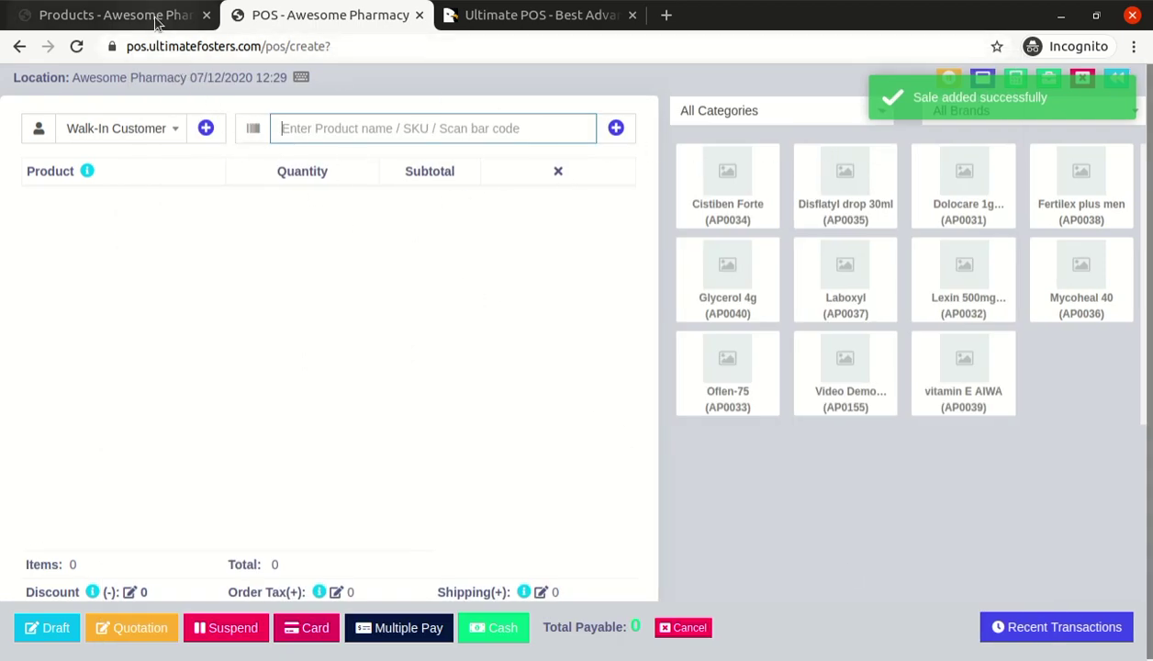
Go to the Products page and choose Purchases > Add Purchase in the sidebar
click(156, 19)
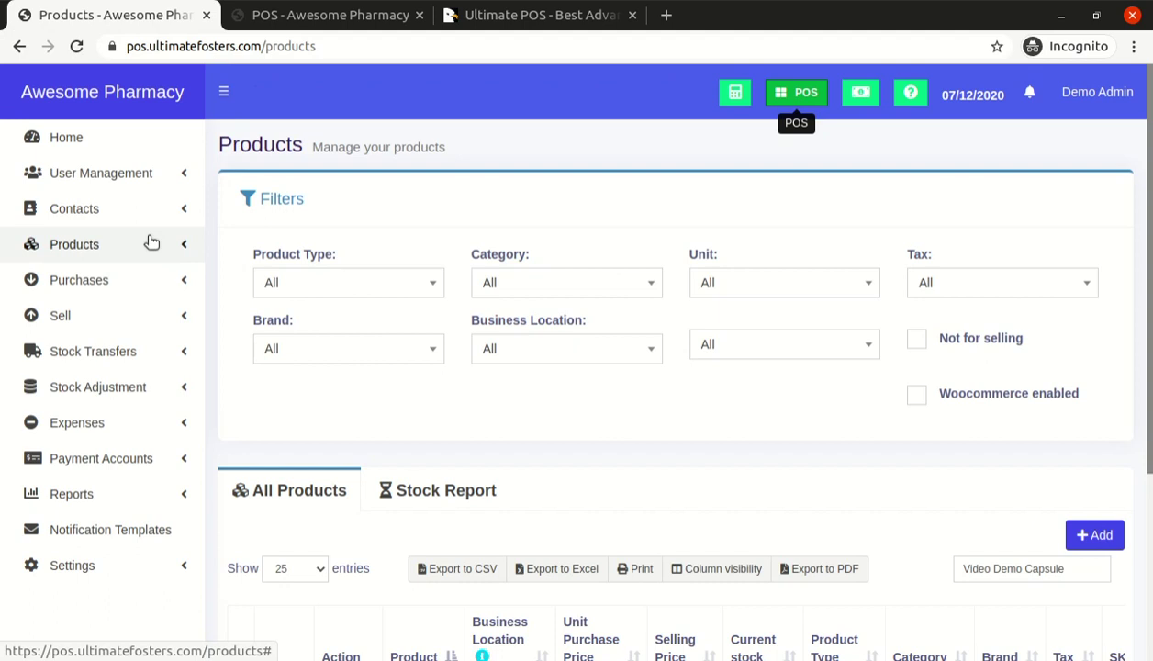
click(139, 284)
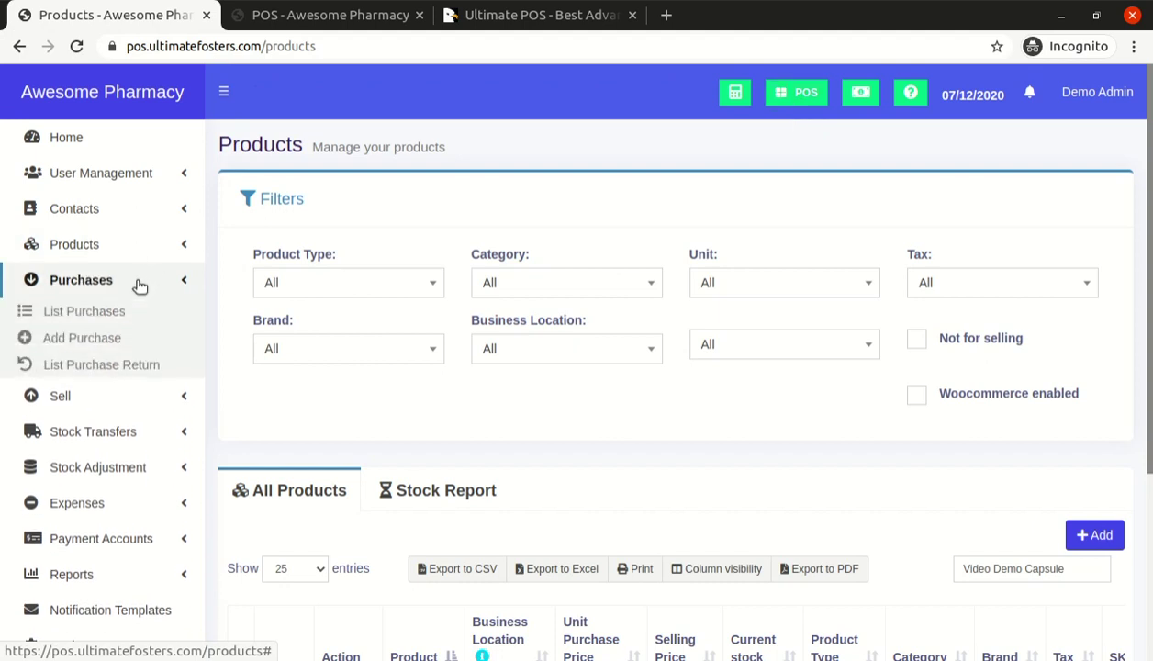
click(107, 339)
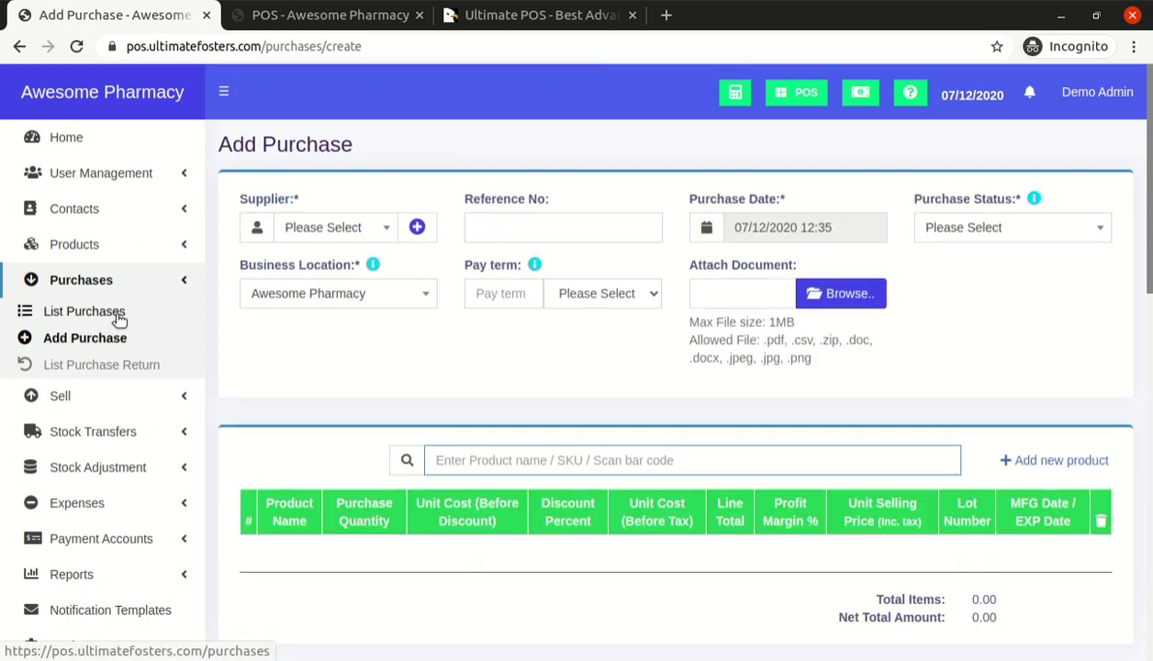
Search suppliers with 'm' and select the Jones Pharma supplier
click(310, 231)
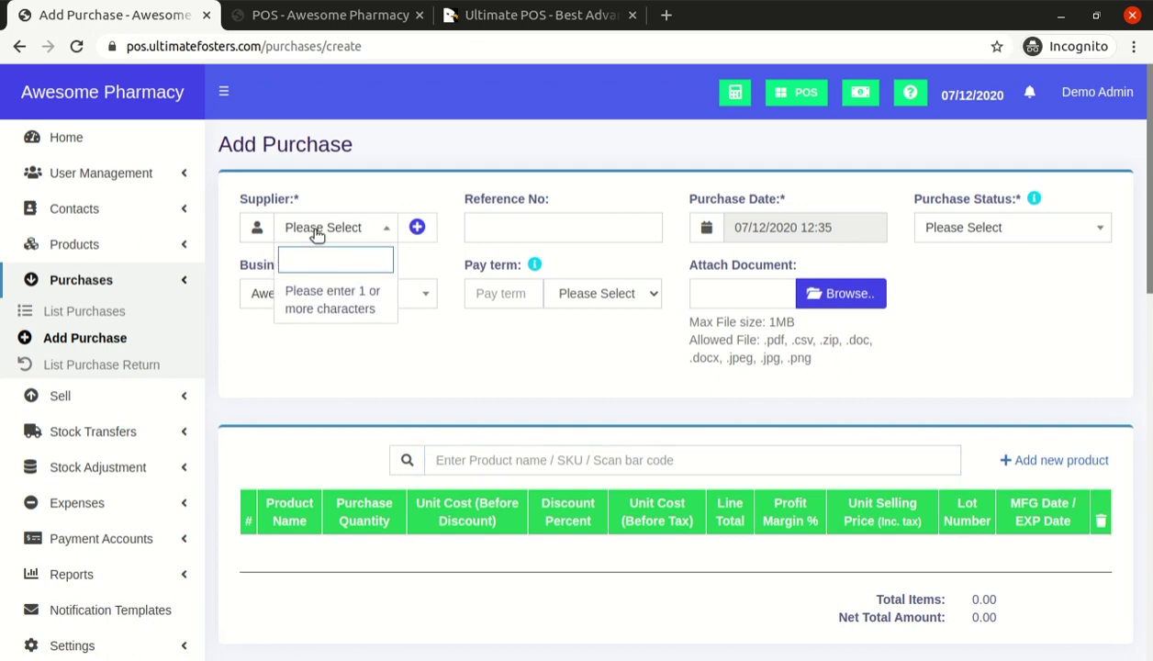
text(le)
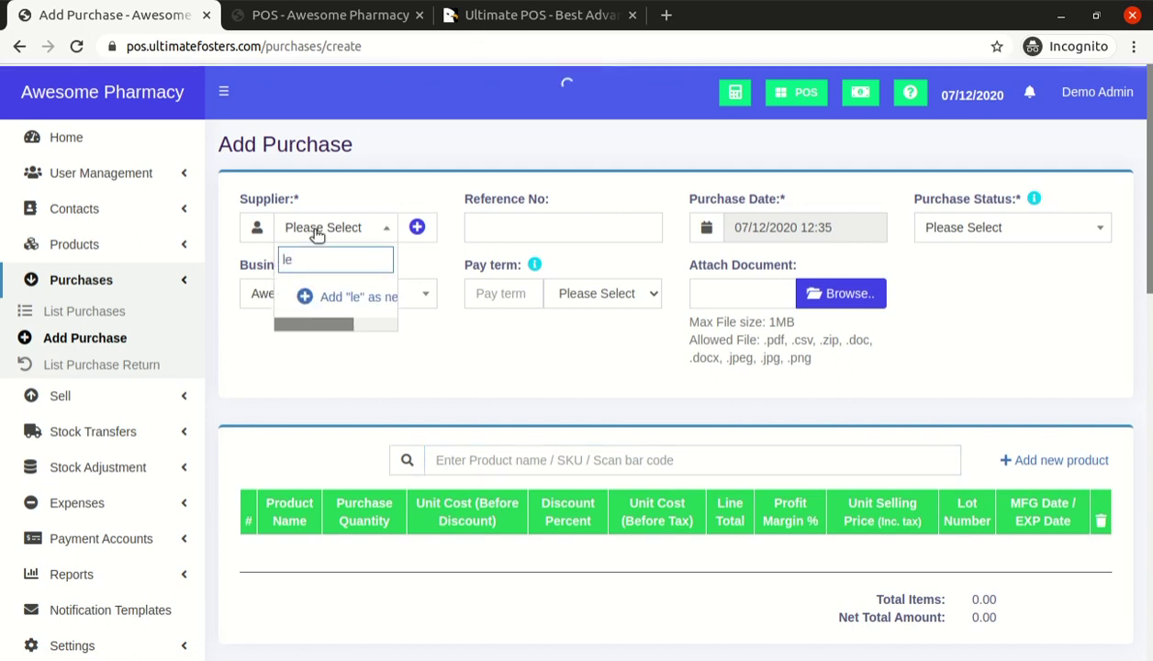
key(ctrl+a)
key(BackSpace)
text(m)
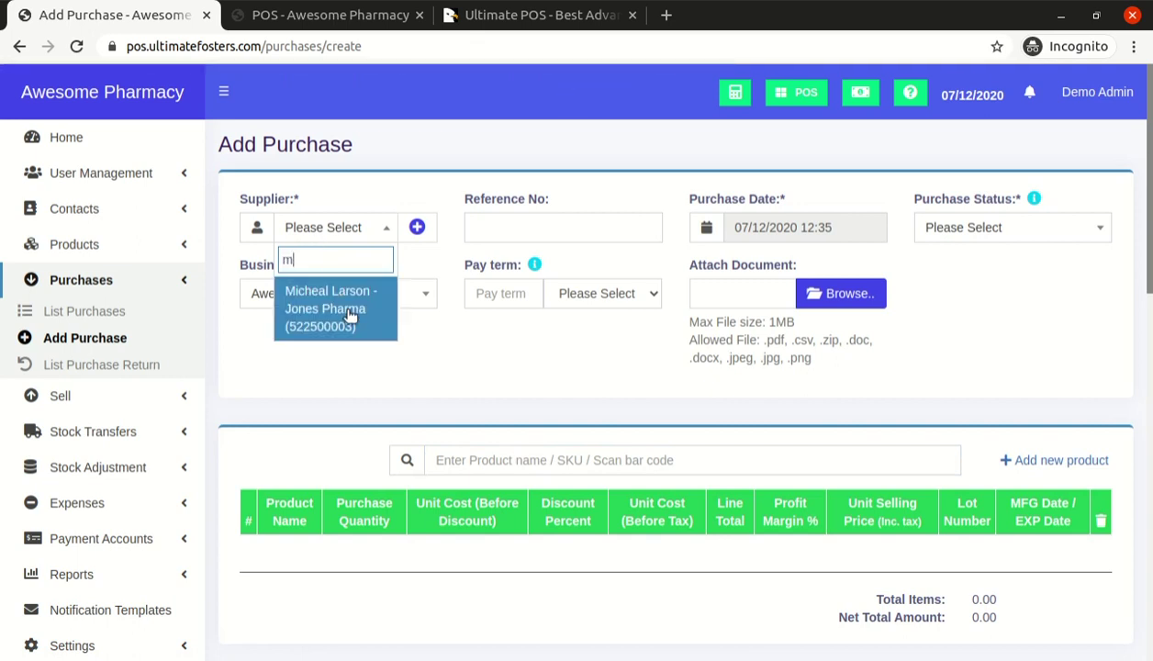
click(347, 308)
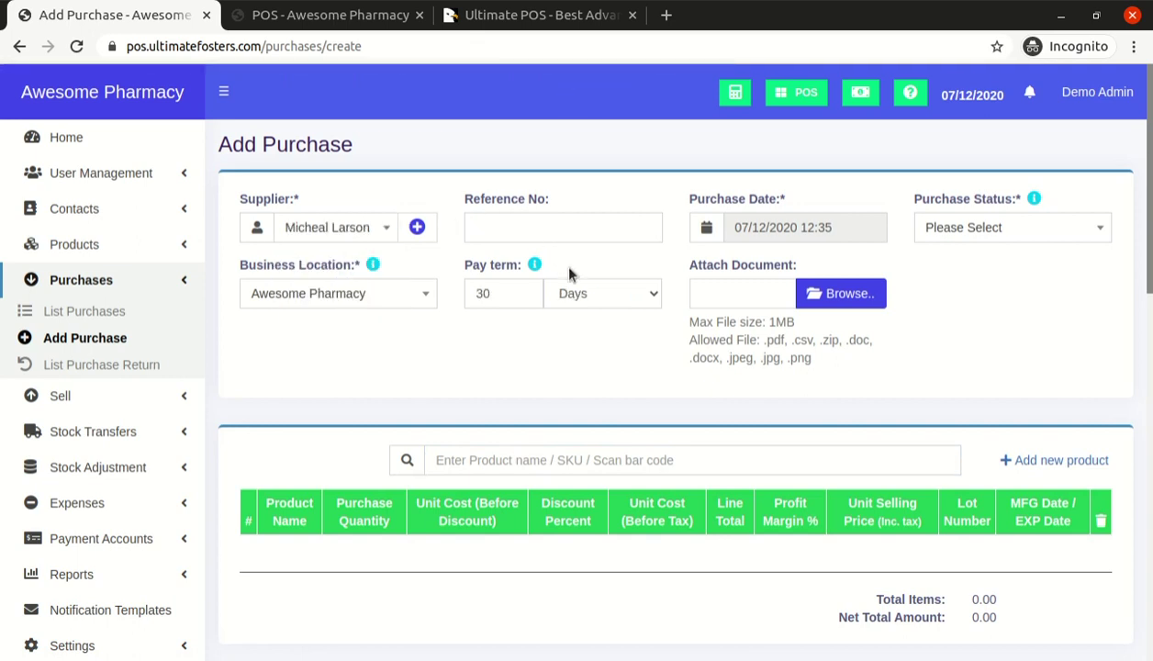
Set Purchase Status to Received, keeping the business location and 30-day pay term
click(955, 234)
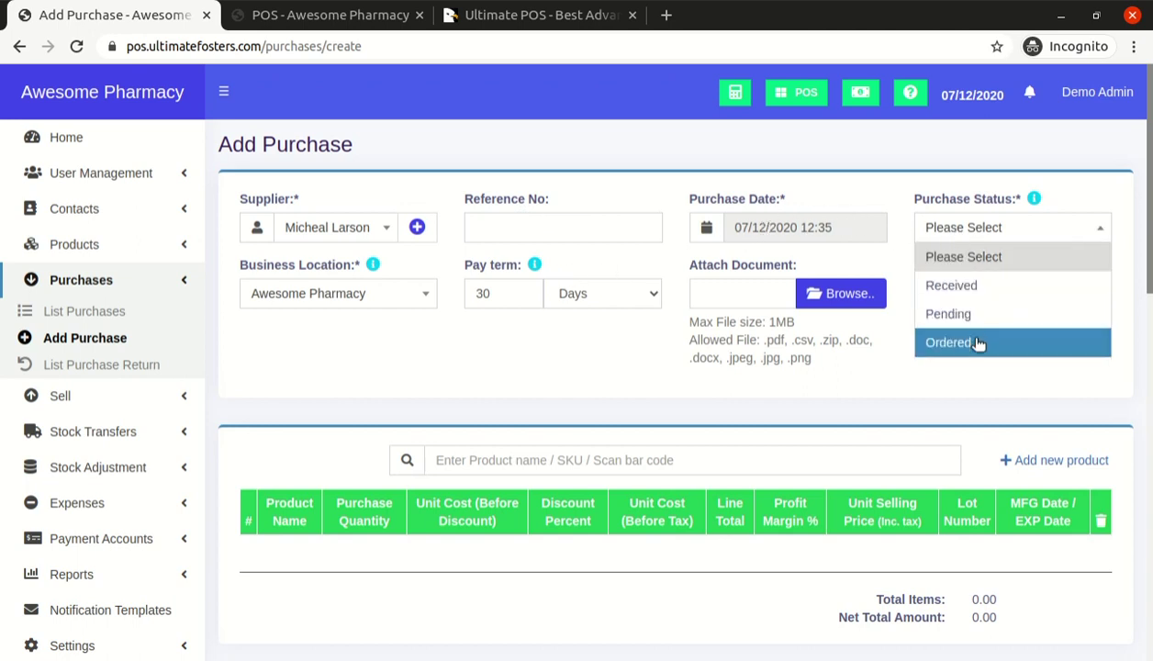
click(978, 288)
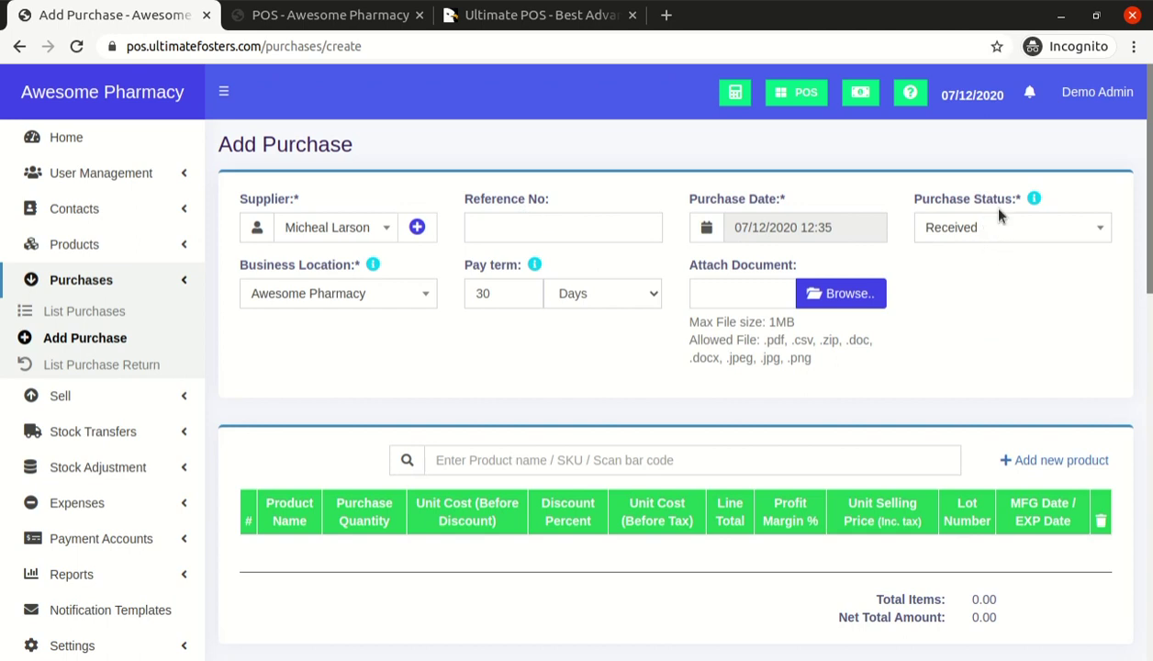
click(352, 305)
click(352, 308)
double_click(503, 296)
scroll(804, 290, down, 1)
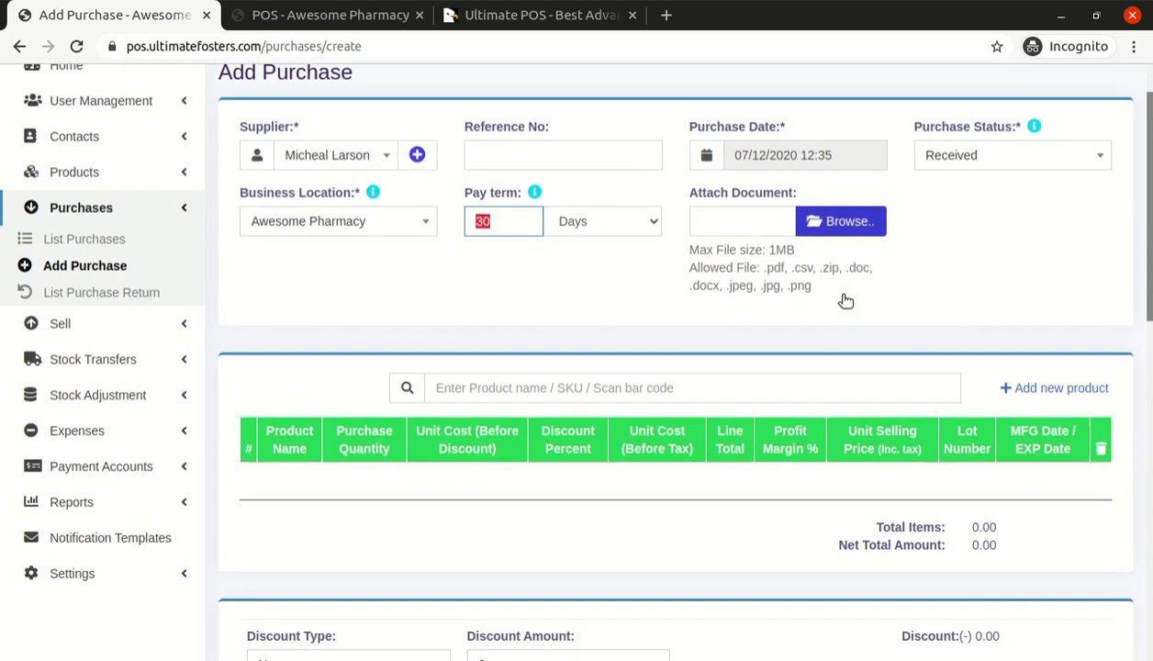
scroll(828, 216, up, 1)
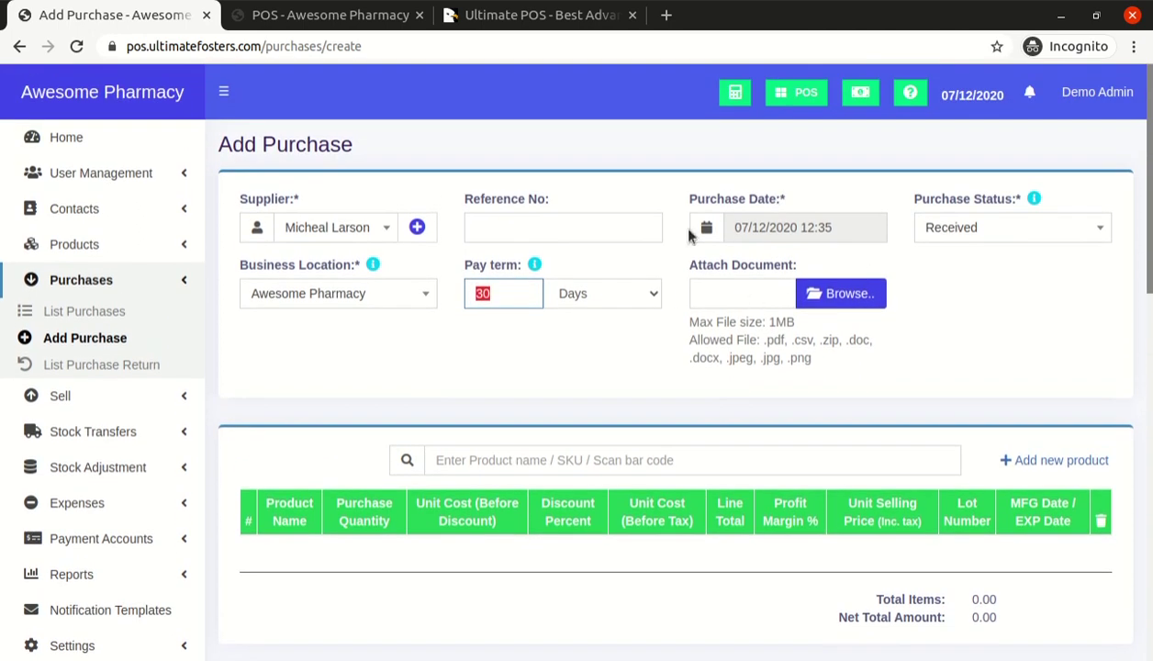
click(525, 455)
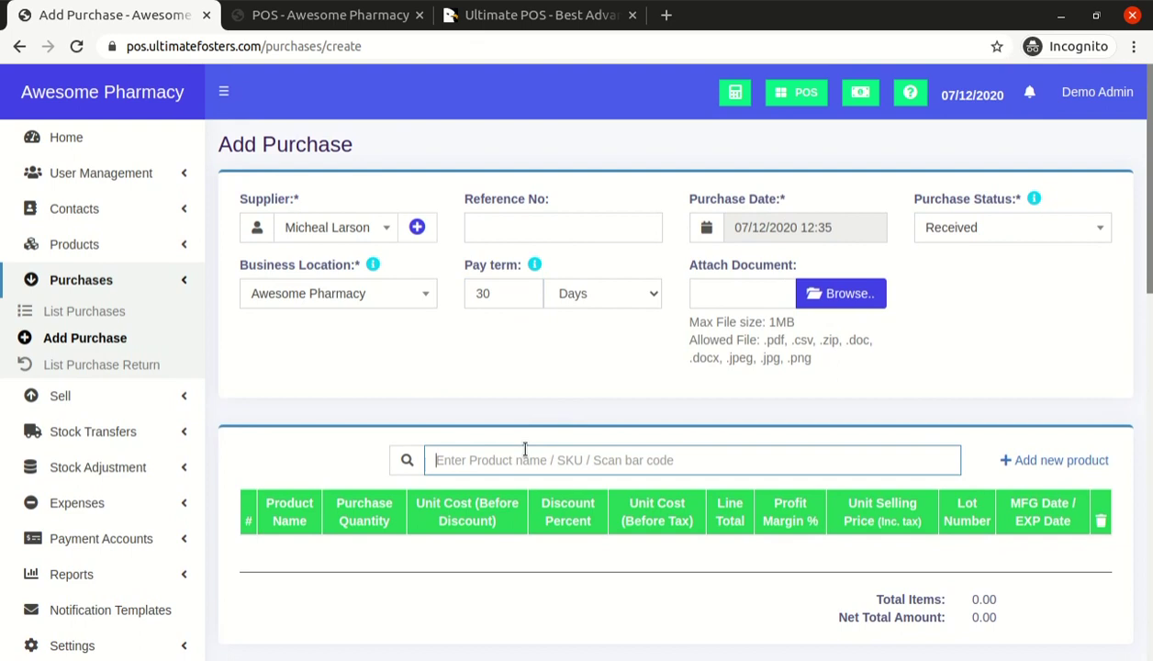
Paste Video Demo Capsule into the purchase and note its current stock of 0.00
text(Video Demo Capsule)
scroll(463, 408, down, 2)
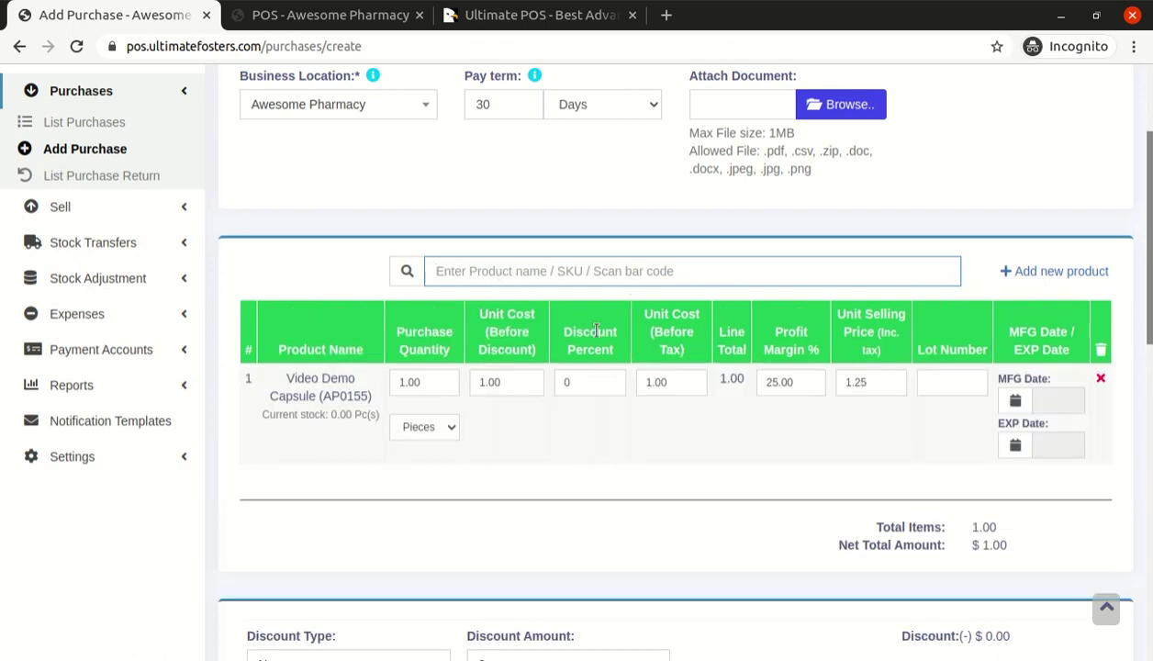
drag(290, 378, 384, 395)
click(343, 411)
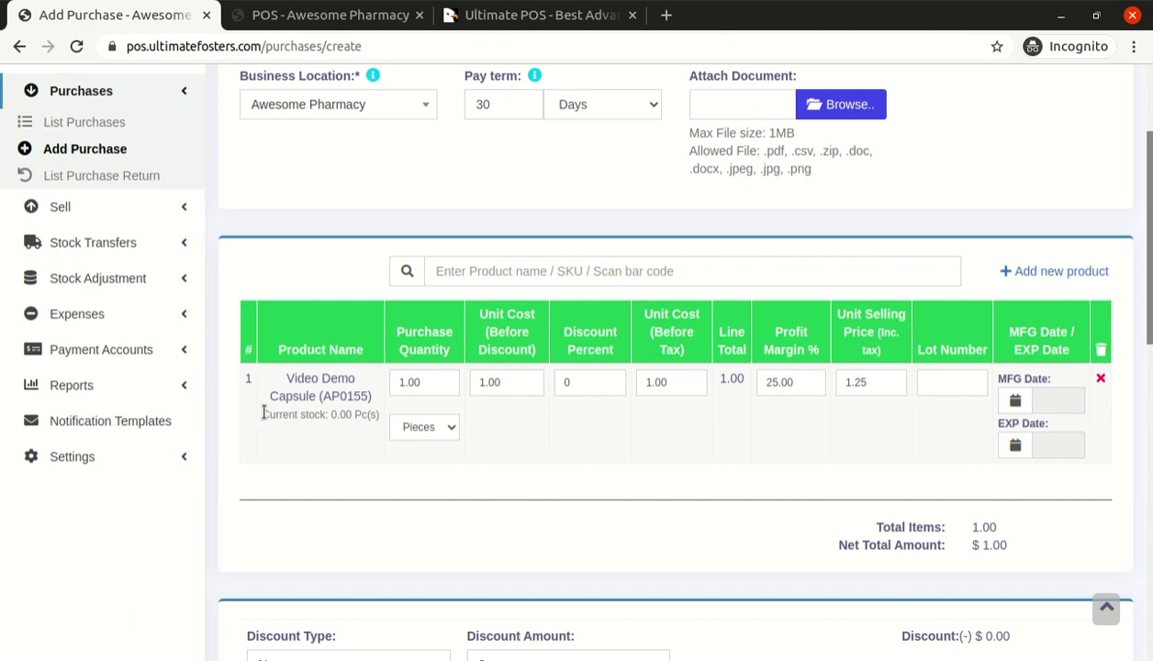
drag(265, 414, 360, 414)
double_click(361, 415)
double_click(341, 414)
scroll(347, 472, up, 2)
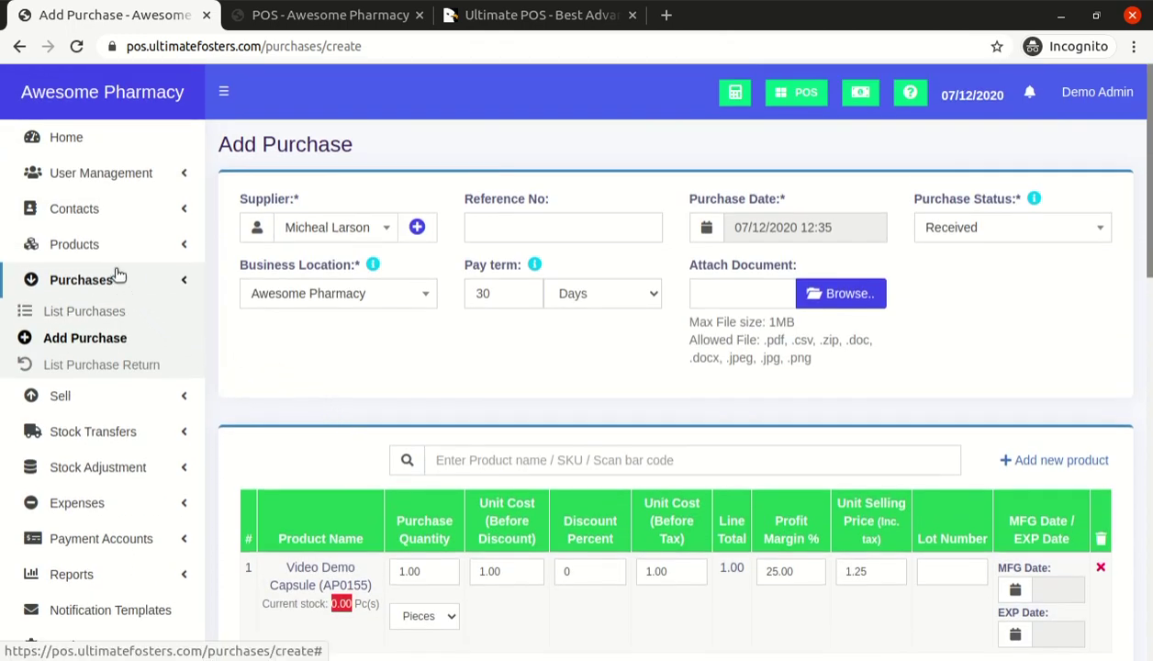
Change the purchase line's unit from Pieces to Carton, keeping quantity 1.00
click(315, 16)
click(154, 20)
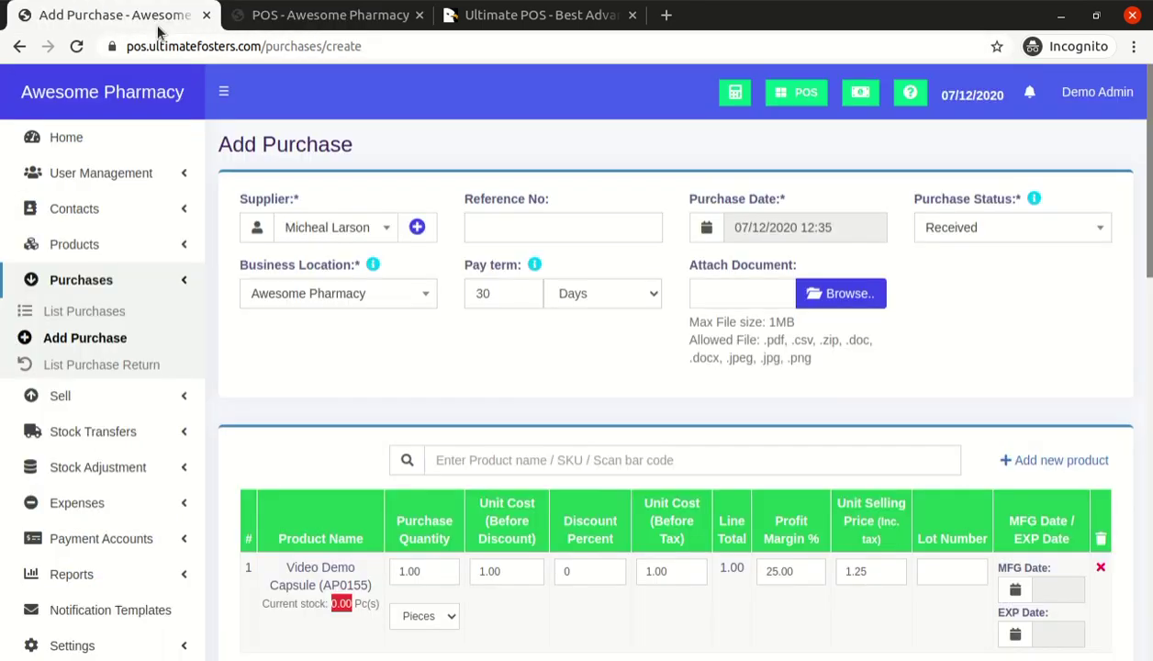
scroll(404, 506, down, 2)
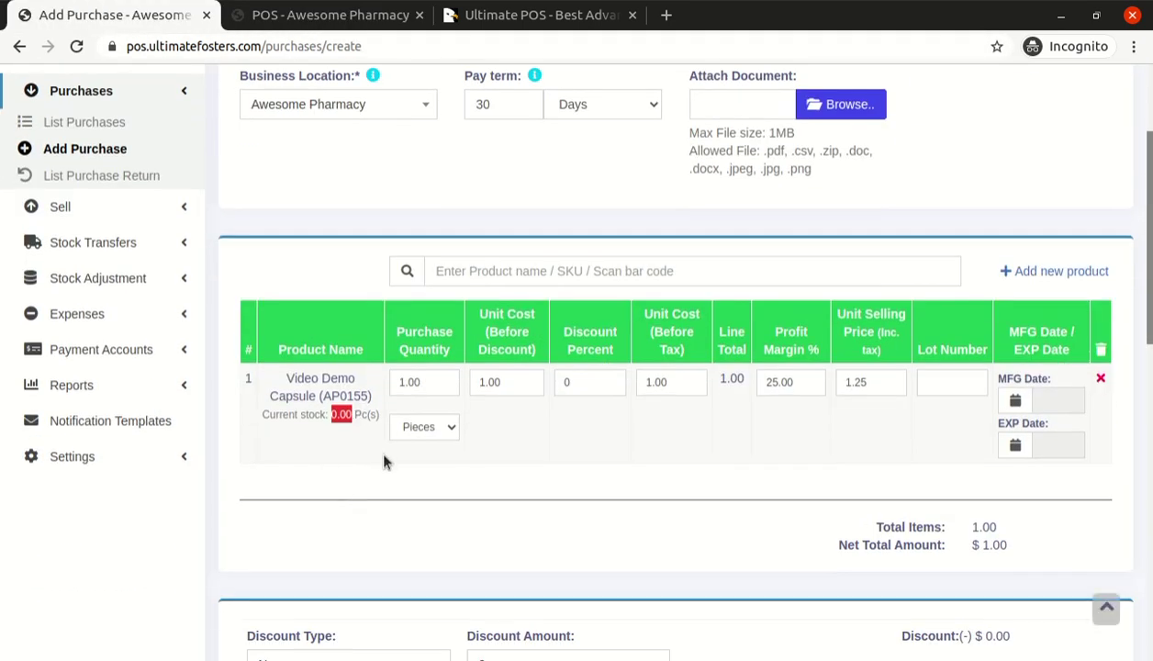
double_click(424, 381)
click(432, 426)
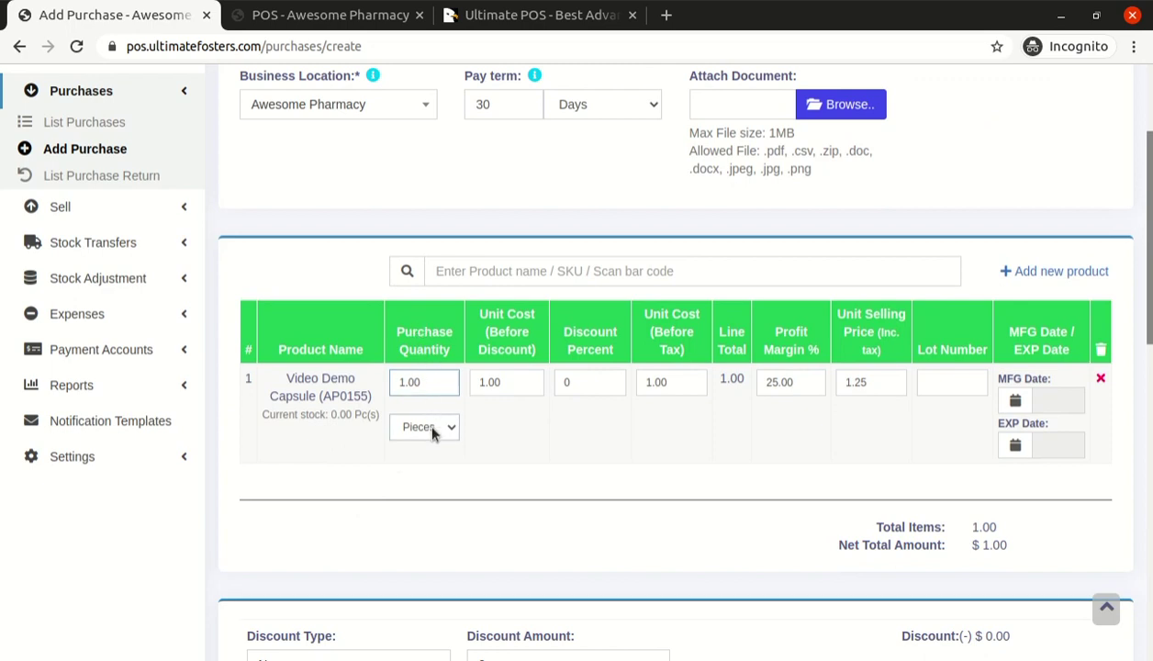
click(435, 495)
click(434, 380)
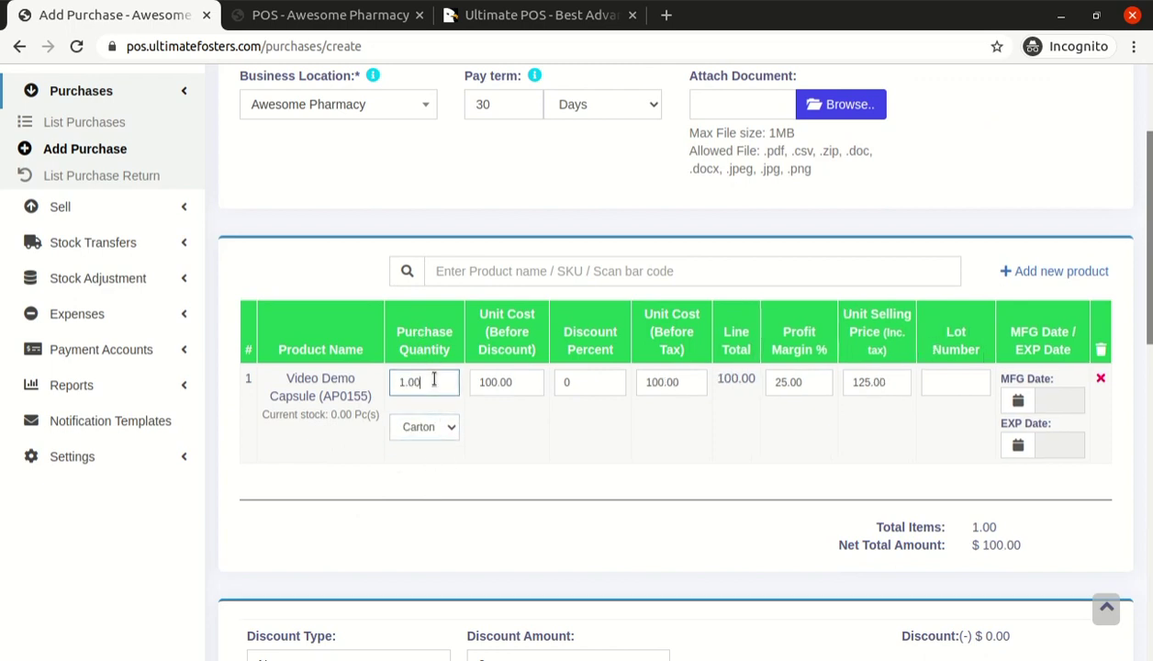
double_click(434, 381)
click(444, 439)
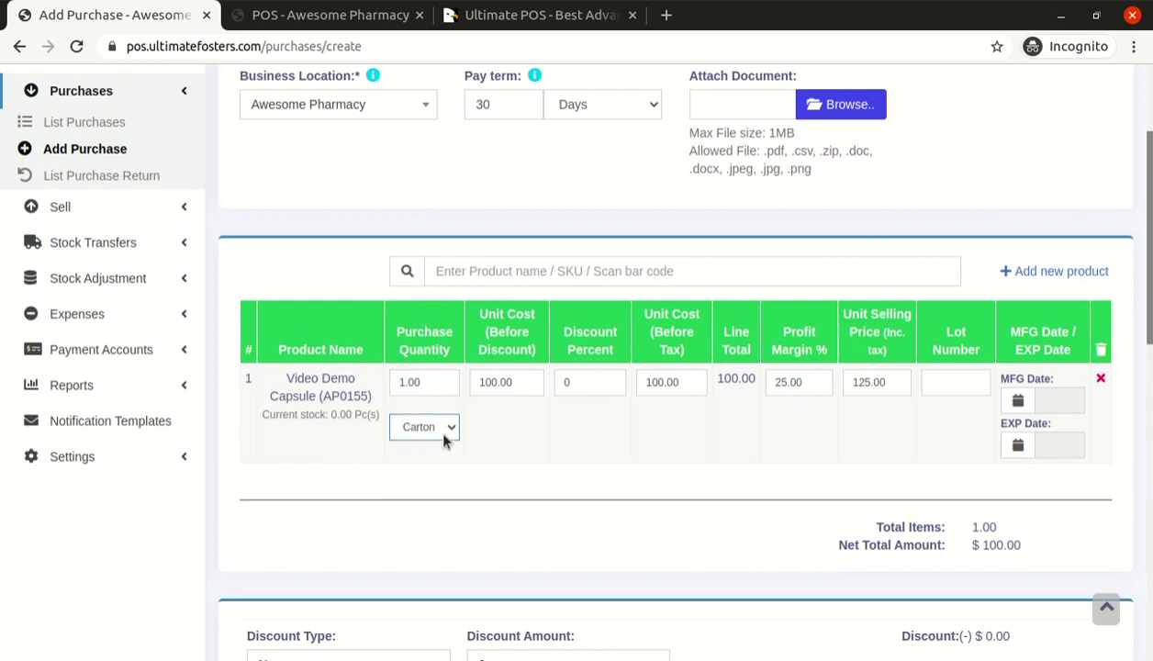
Set the line's lot number and a manufacturing date of 31 December 2020
click(515, 386)
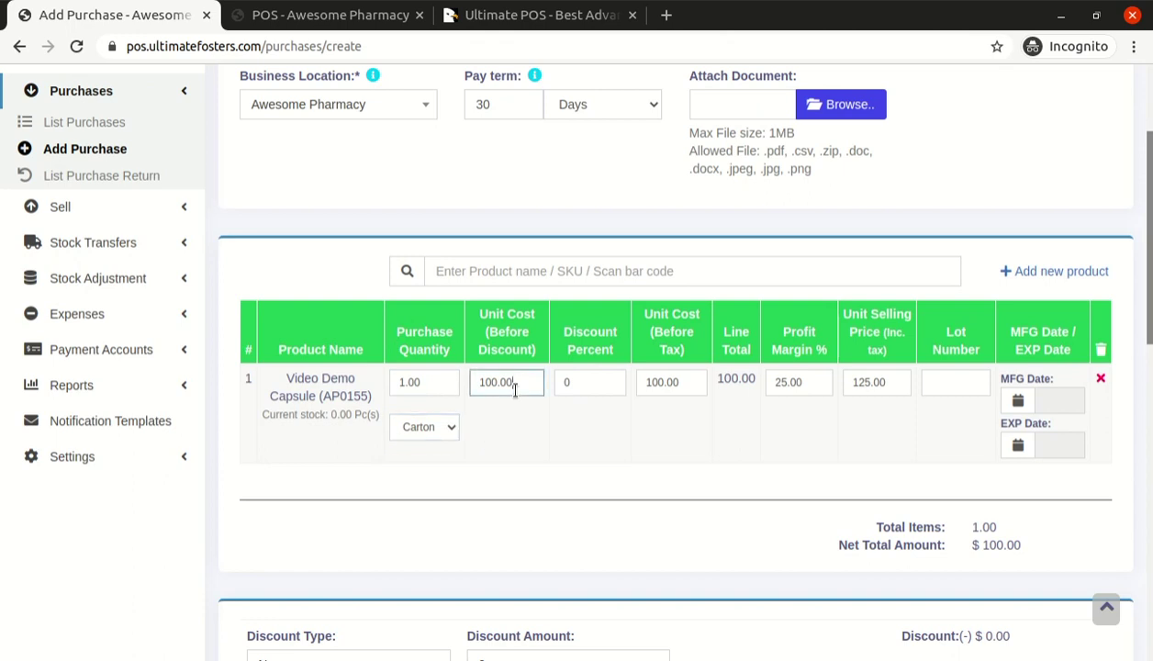
click(956, 382)
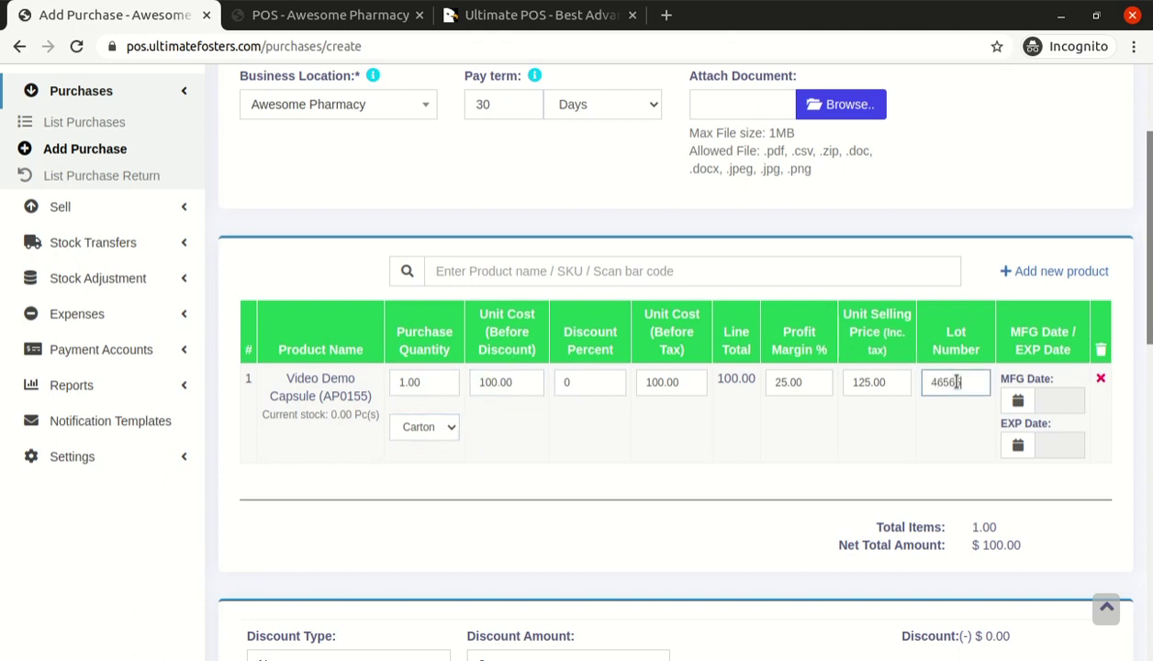
click(1052, 400)
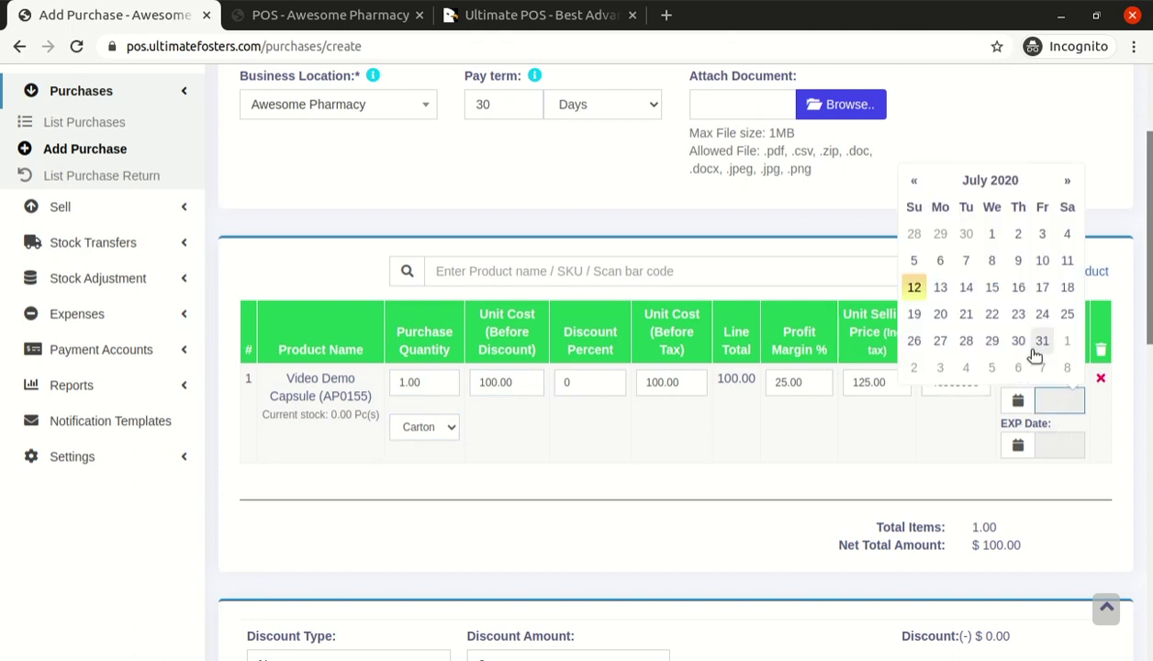
click(1010, 182)
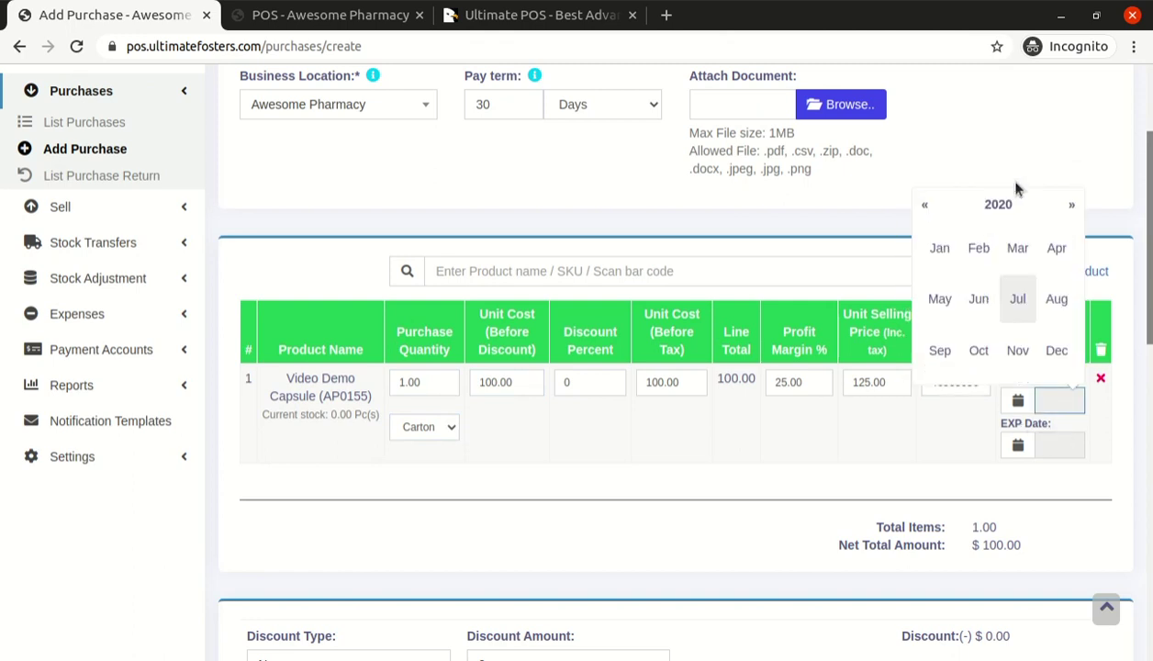
click(1056, 350)
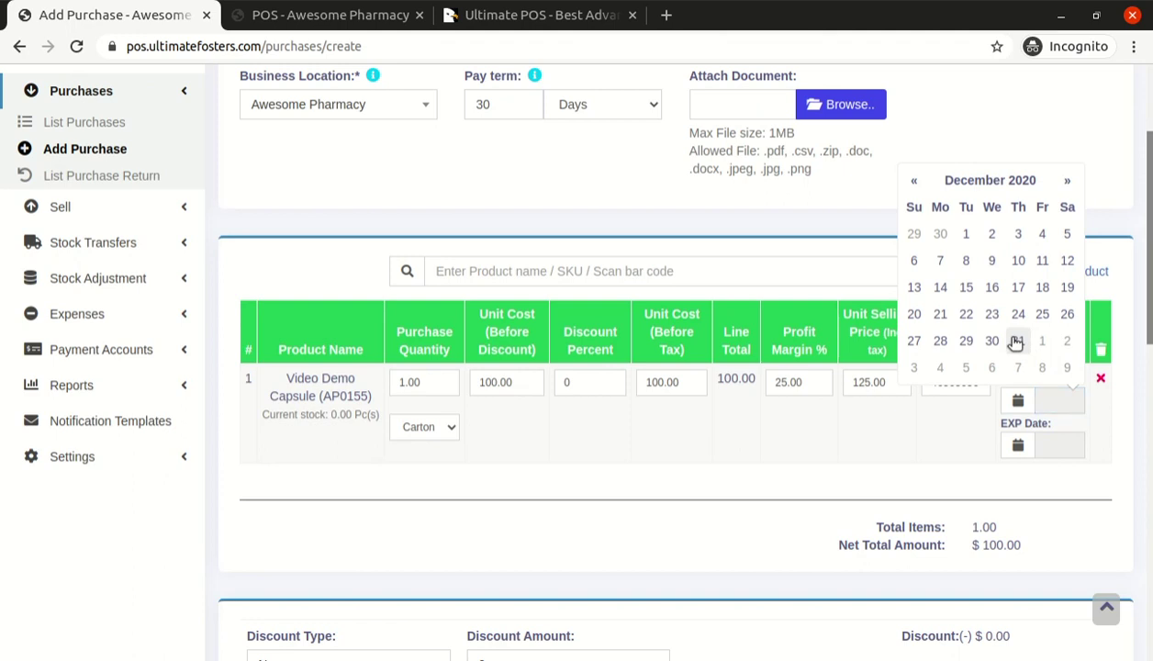
click(1018, 340)
click(1037, 444)
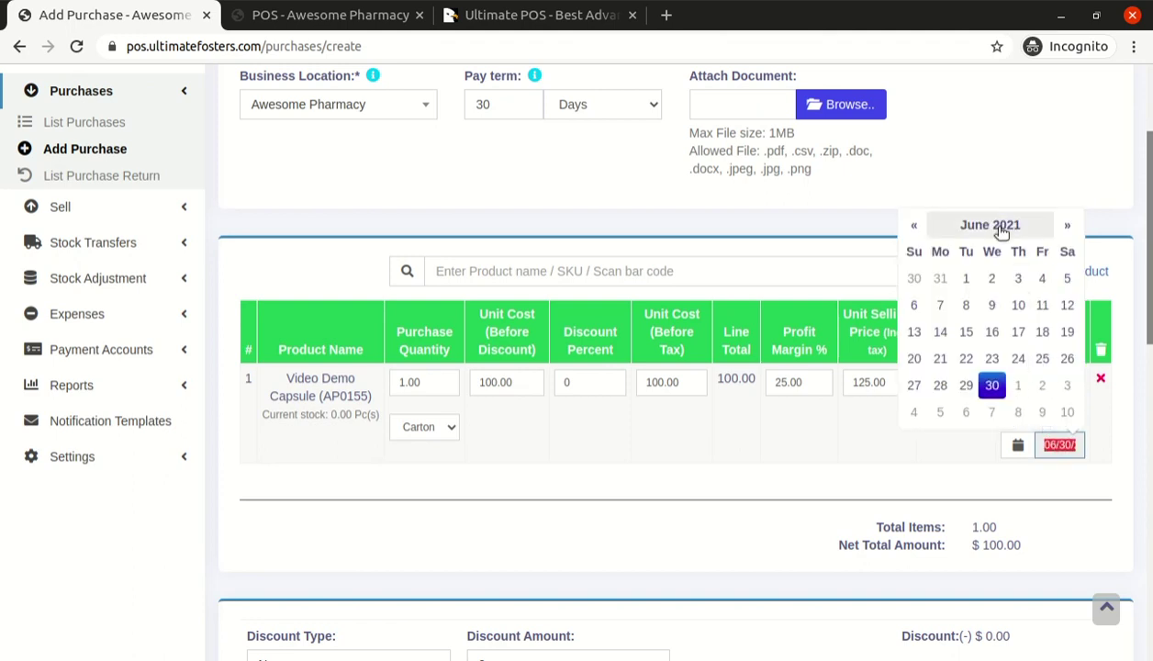
click(944, 459)
Apply a Fixed discount of 10 to the purchase
scroll(689, 488, down, 2)
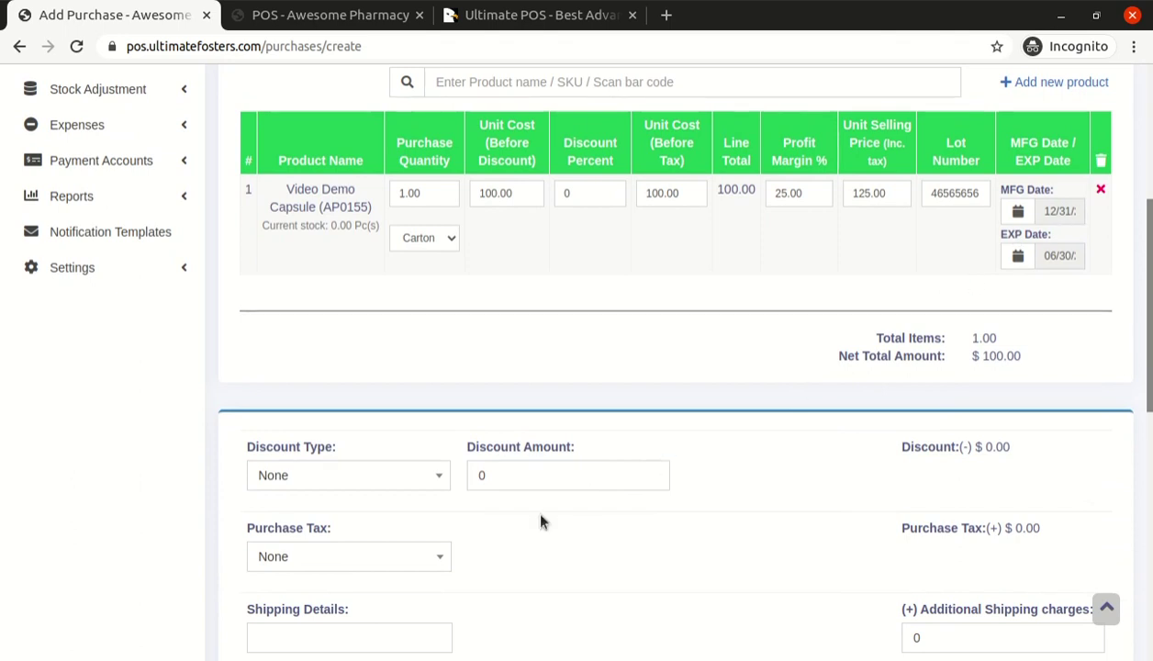
scroll(505, 519, down, 2)
click(352, 297)
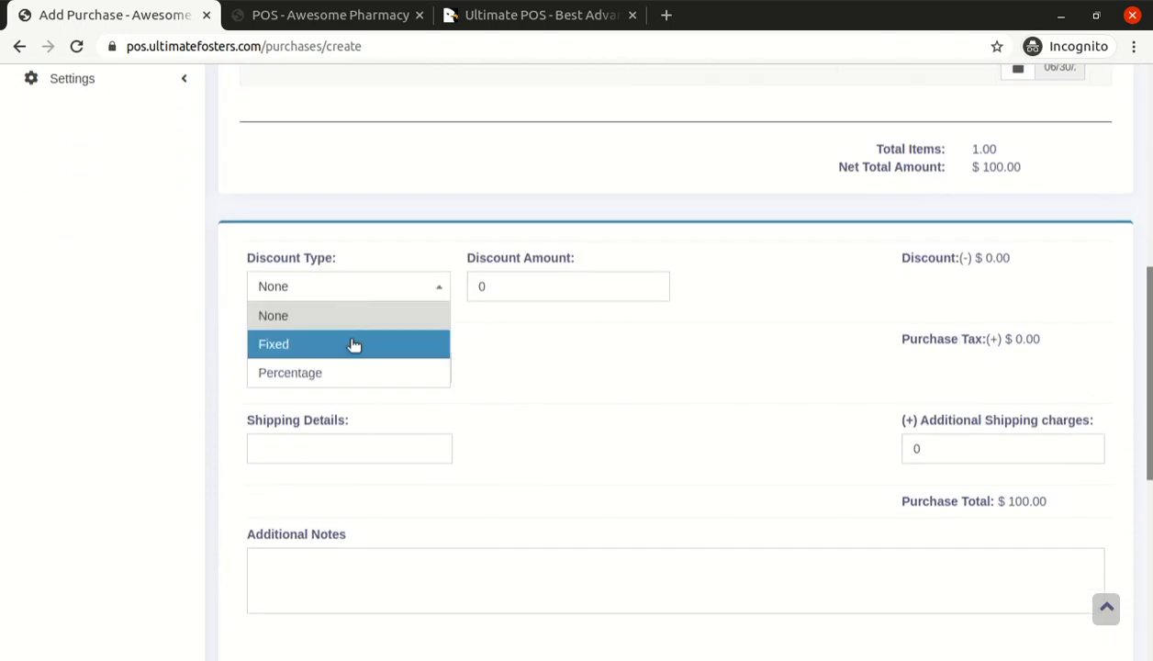
click(352, 342)
double_click(497, 285)
text(10)
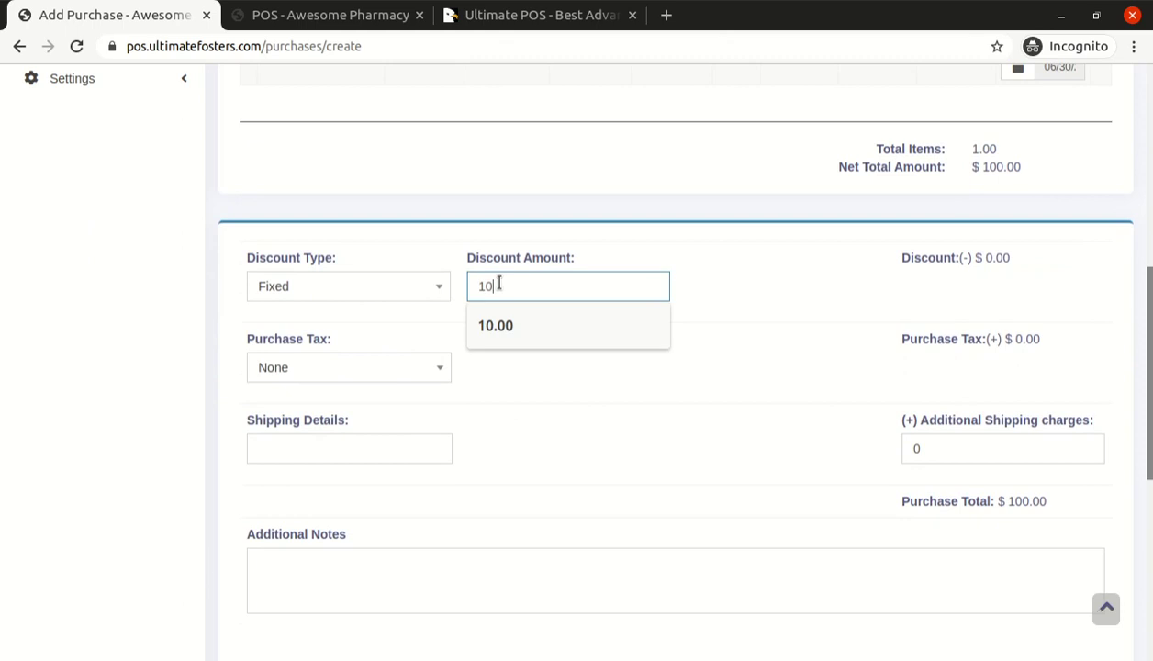
click(518, 394)
Leave Purchase Tax as None and payment at 0.00, and save the purchase
click(361, 368)
click(519, 369)
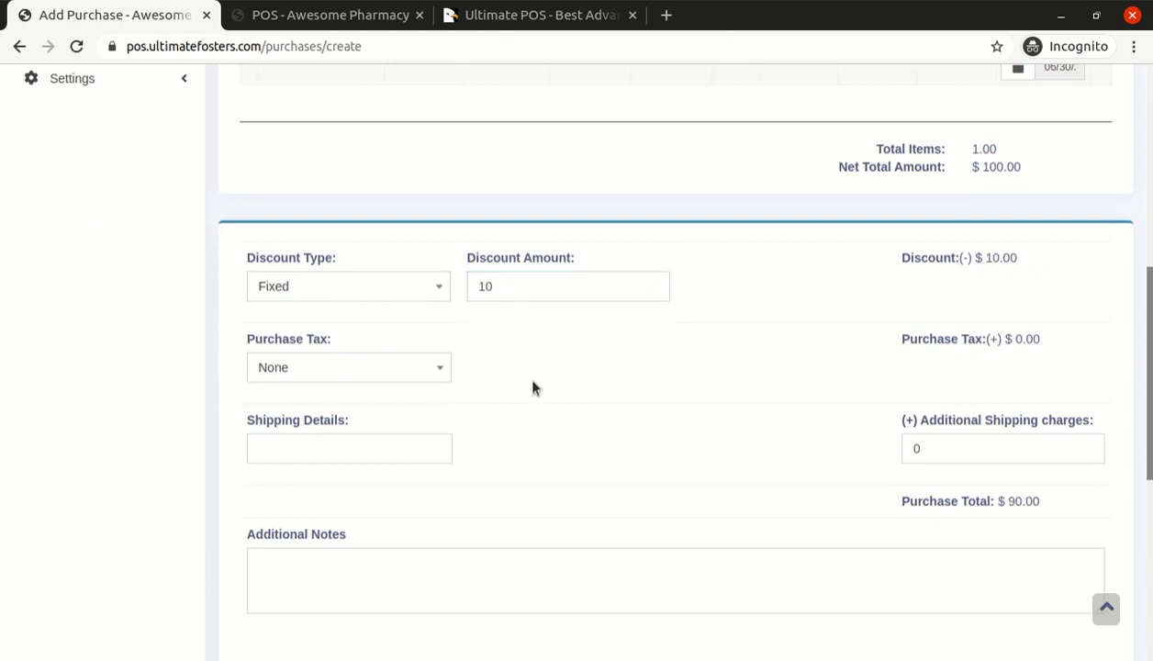
scroll(516, 370, down, 3)
scroll(485, 416, down, 2)
click(358, 321)
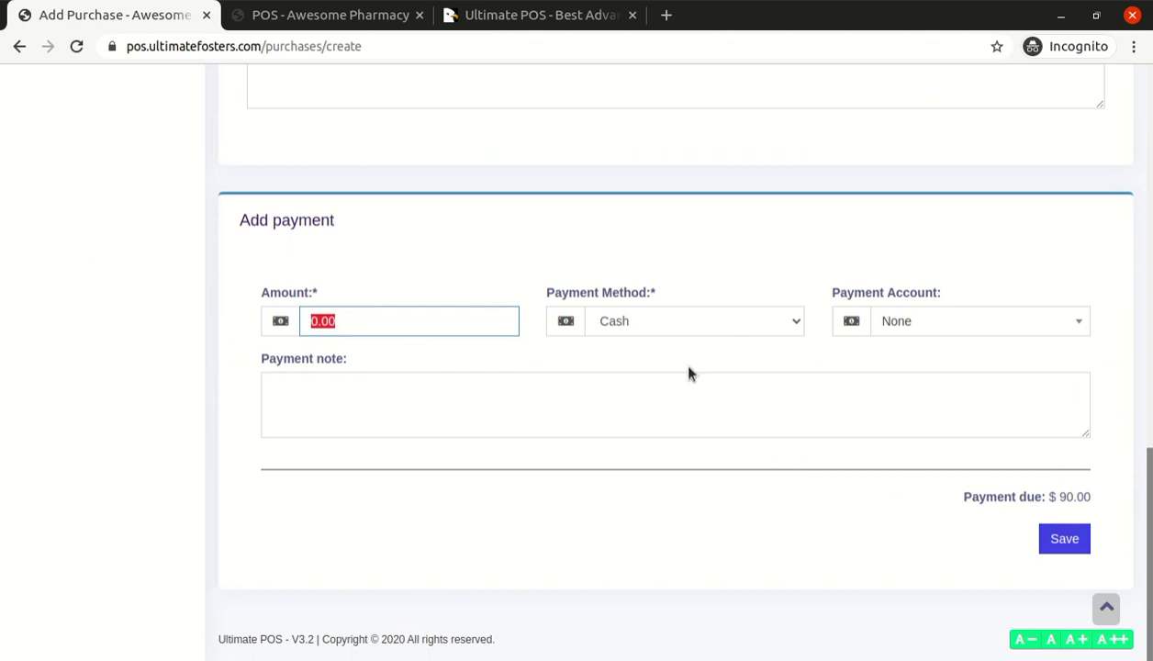
click(1074, 542)
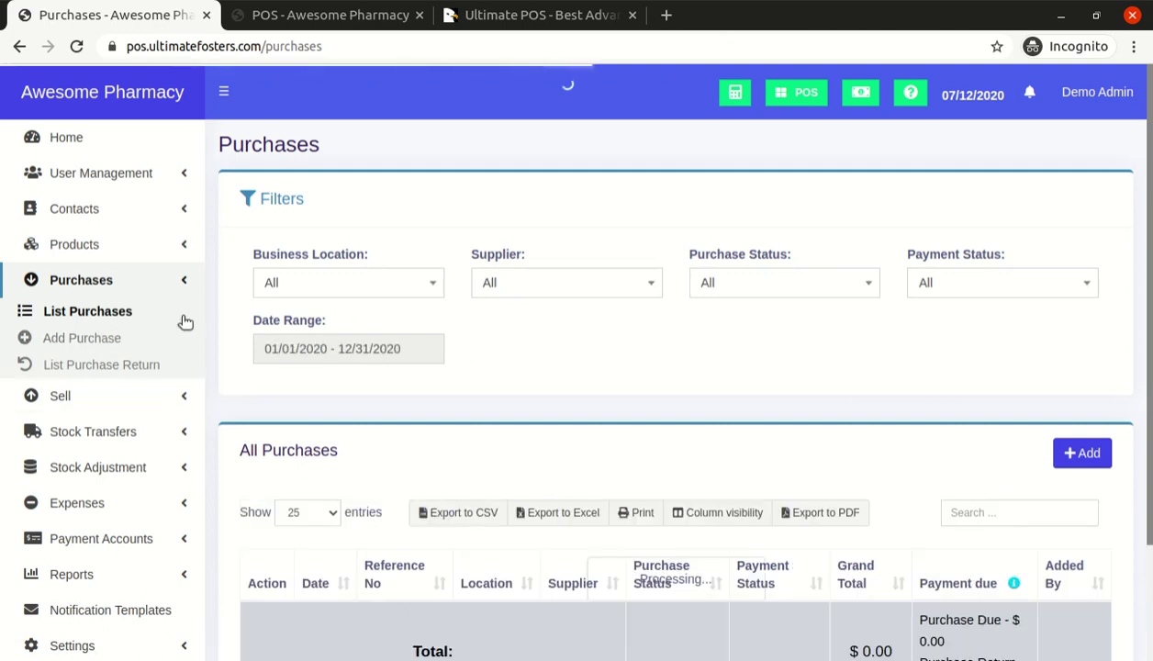
Confirm PO2020/0001's Due badge shows no payments against $90, then open its row actions
scroll(553, 338, down, 2)
scroll(553, 338, down, 2)
scroll(551, 331, up, 1)
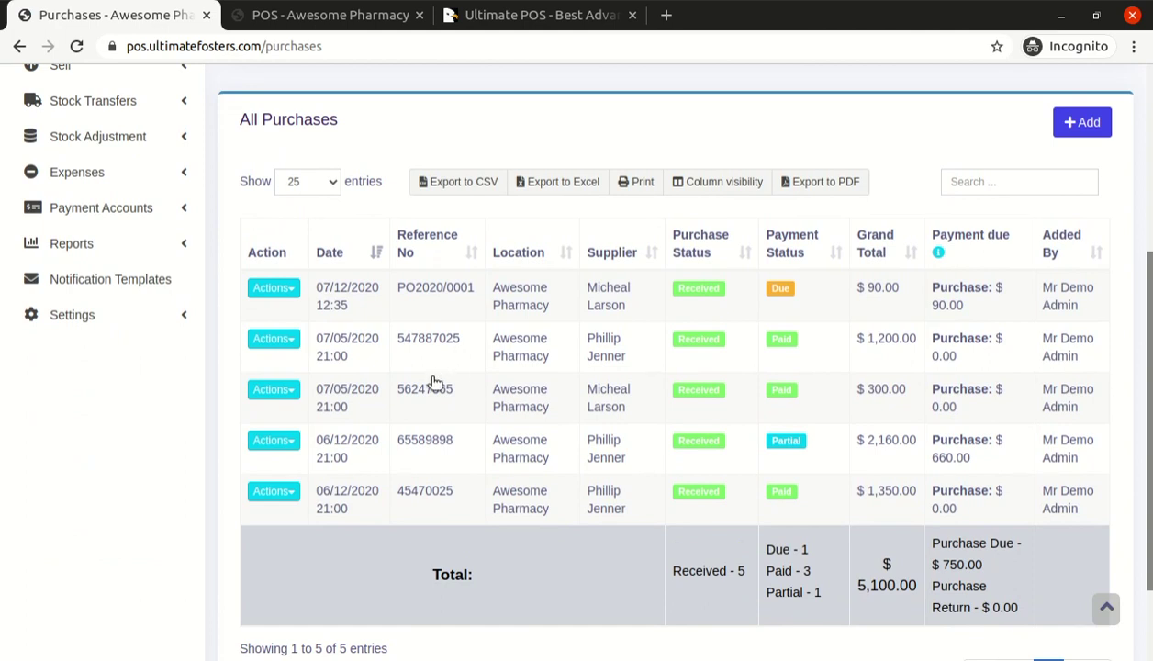
scroll(441, 421, up, 1)
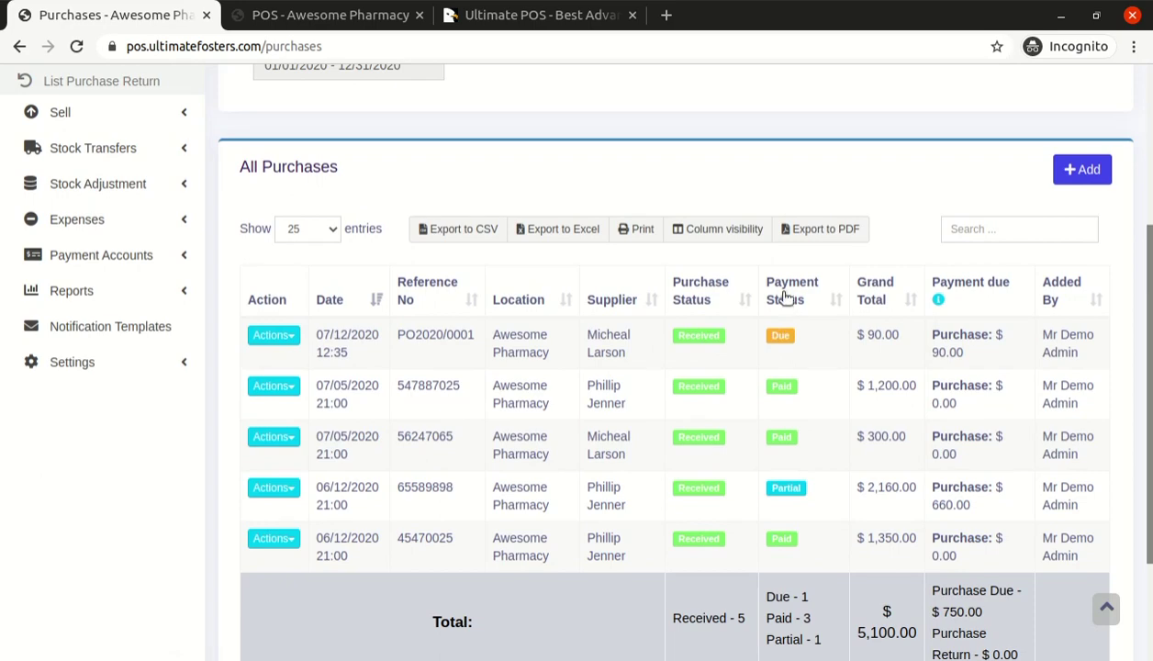
click(780, 337)
click(872, 298)
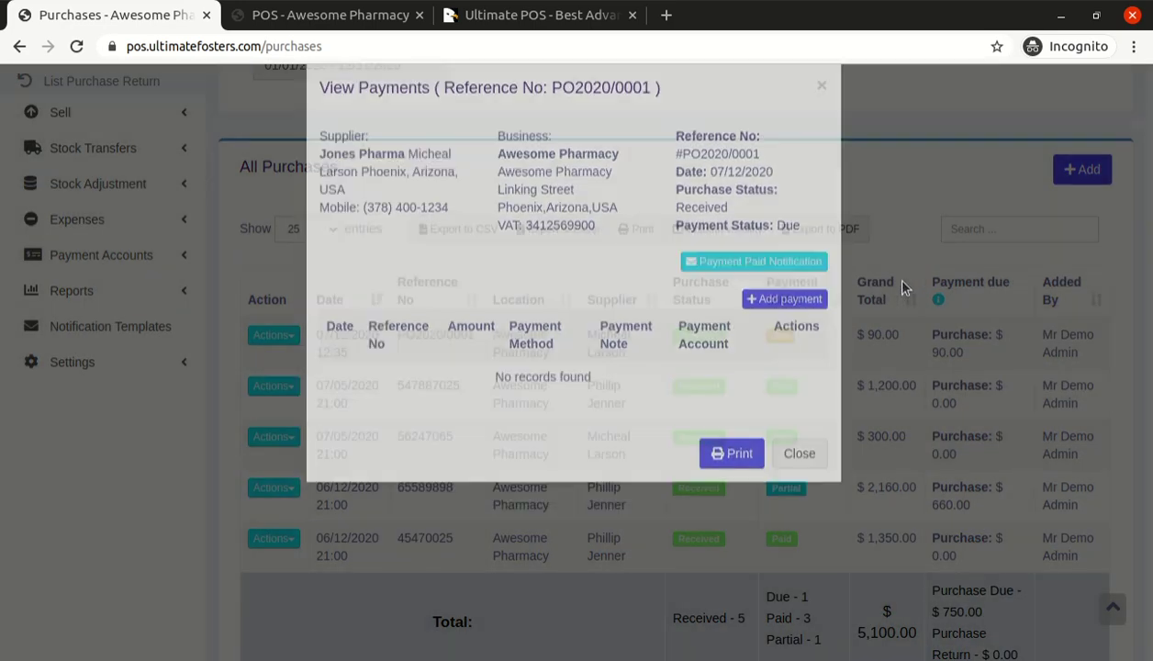
click(292, 338)
scroll(301, 432, down, 2)
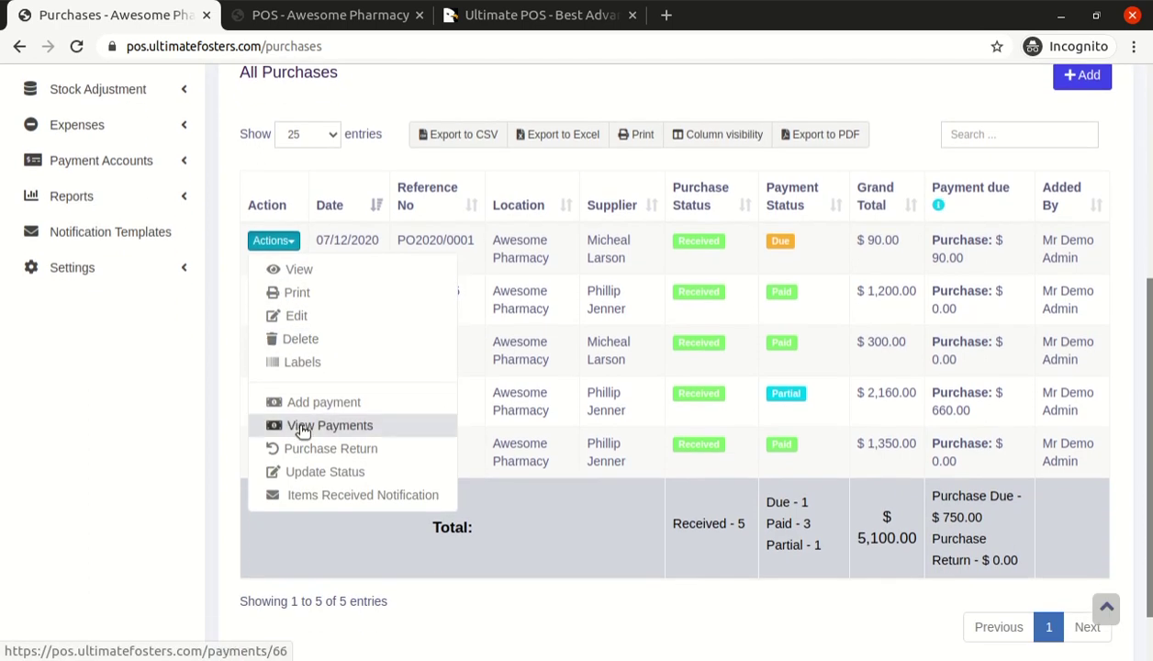
Record a $90.00 Cash payment with a note on purchase PO2020/0001
click(322, 404)
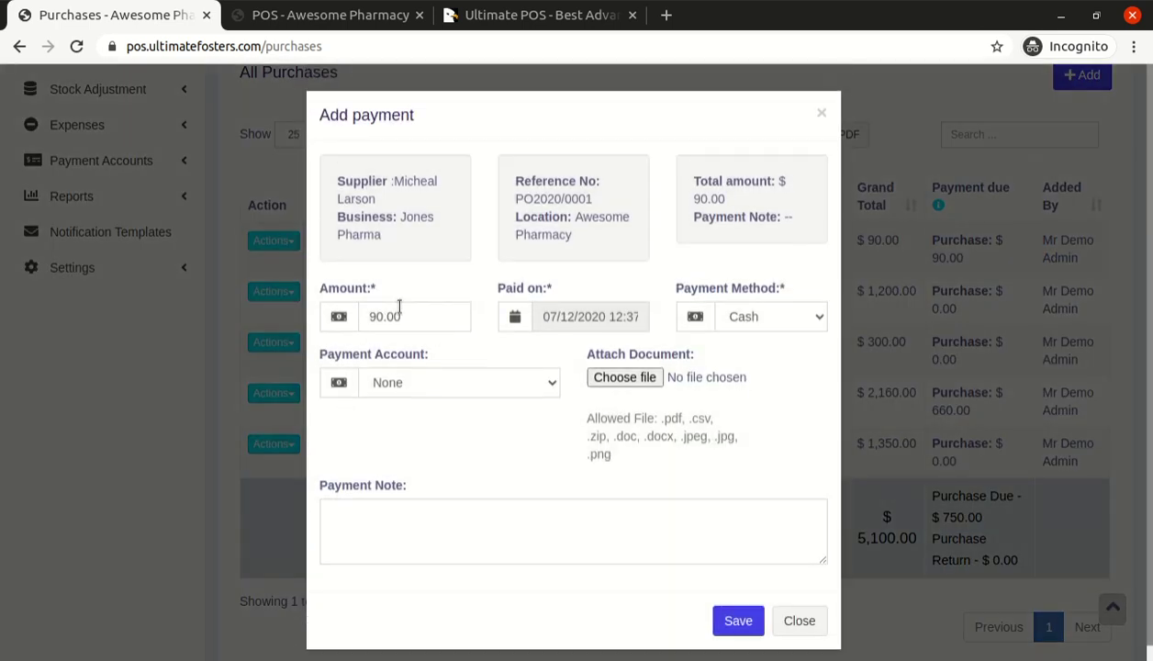
double_click(404, 309)
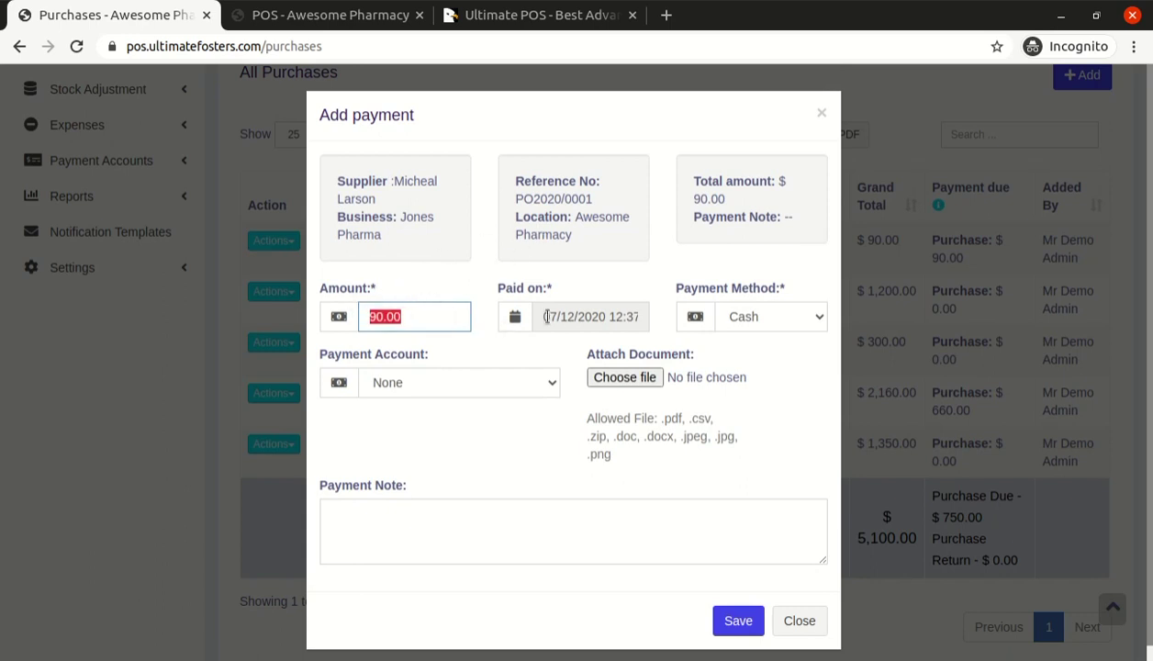
click(753, 327)
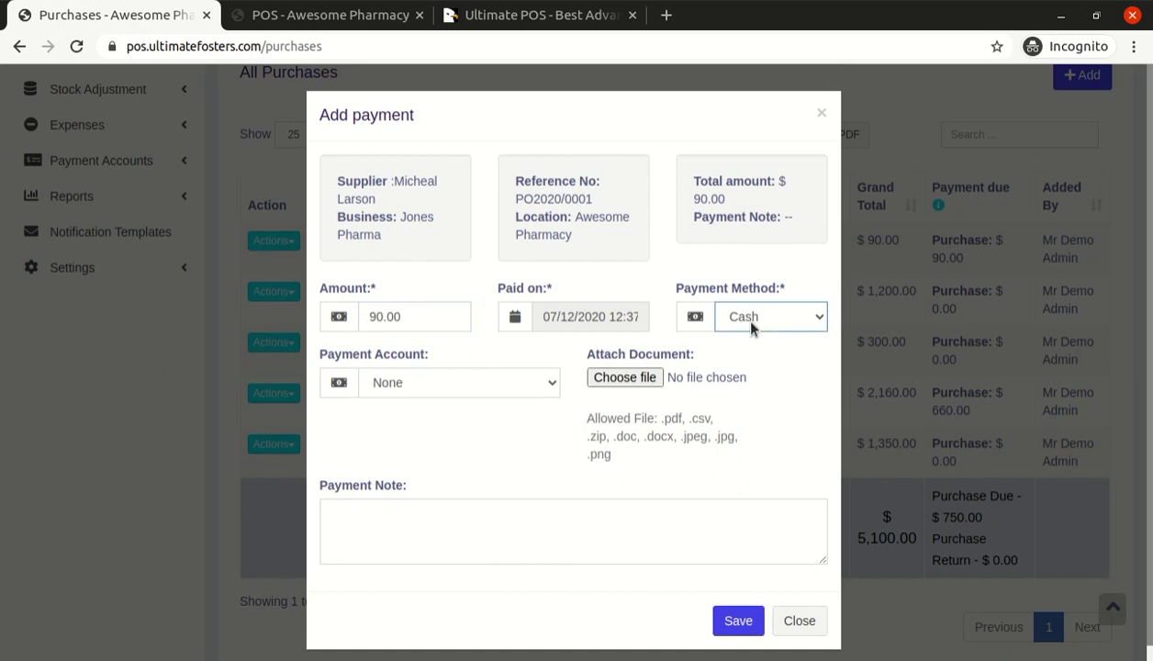
click(529, 503)
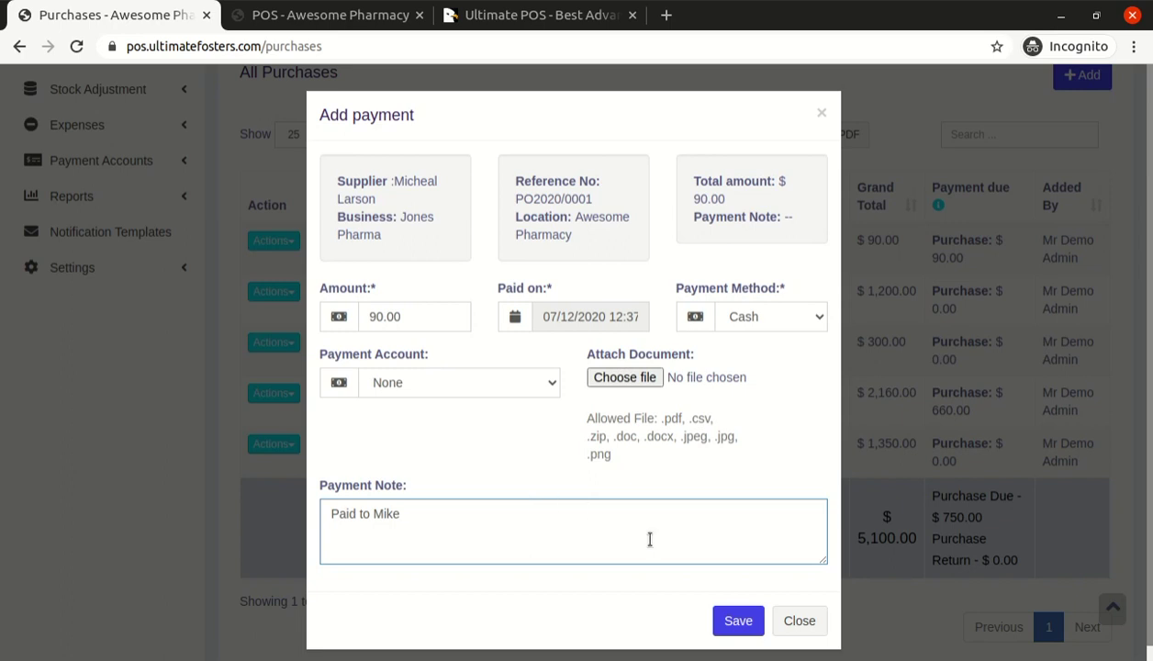
click(739, 622)
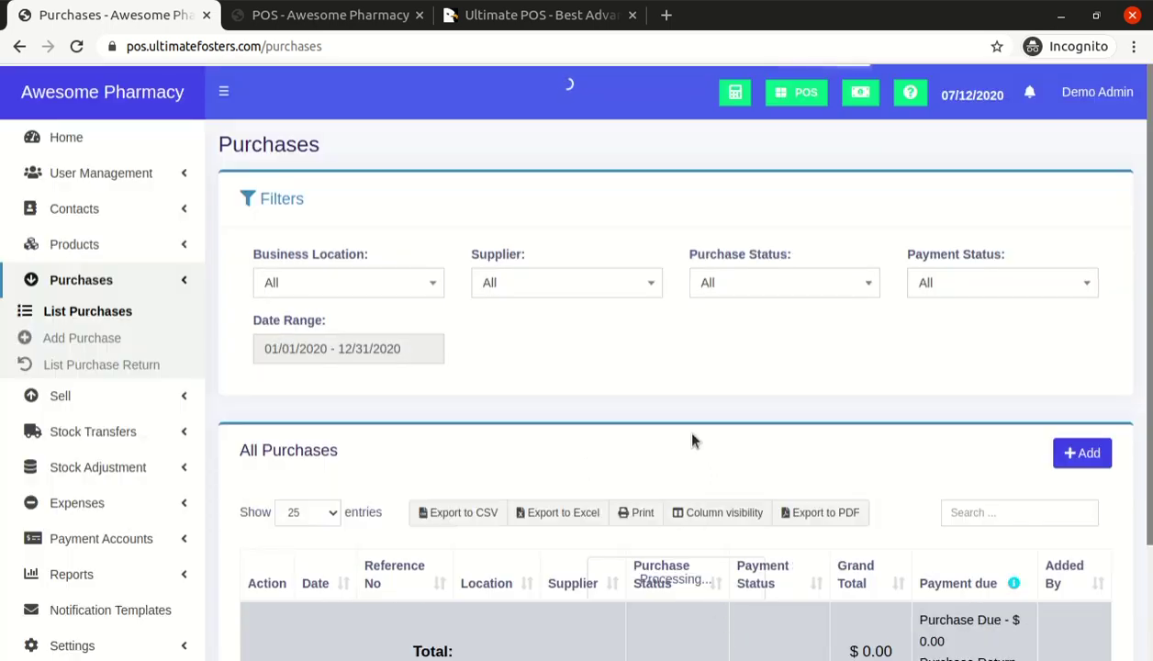
Check PO2020/0001 now shows Paid, then return to the POS sale screen
scroll(704, 425, down, 3)
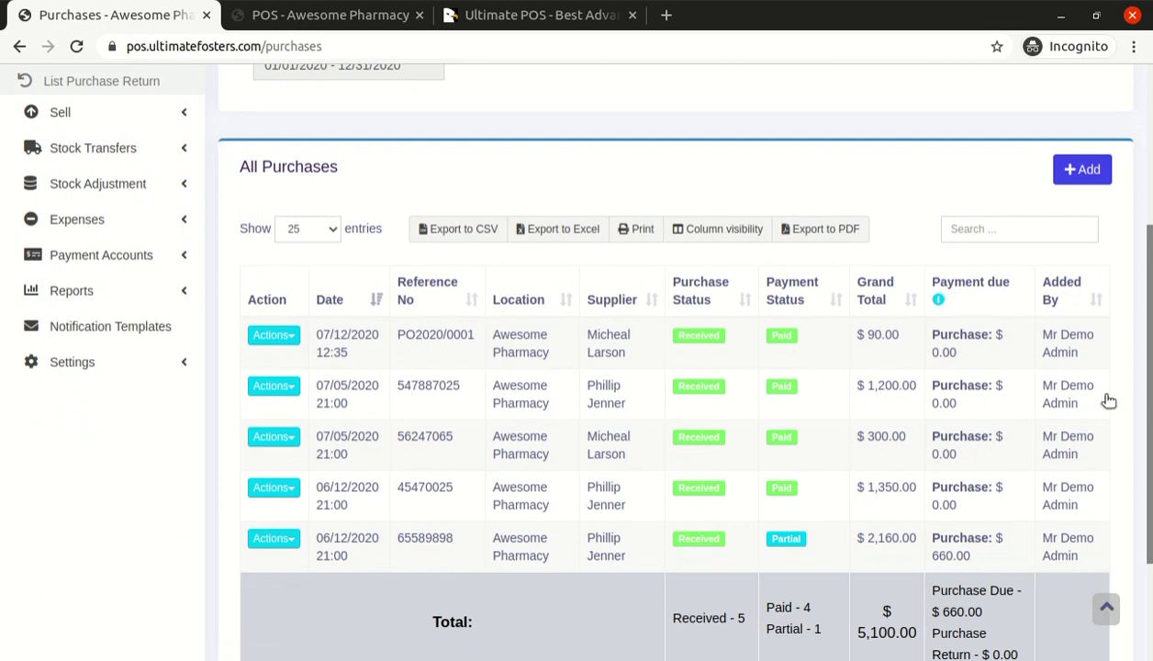
scroll(1107, 400, up, 1)
scroll(576, 368, up, 3)
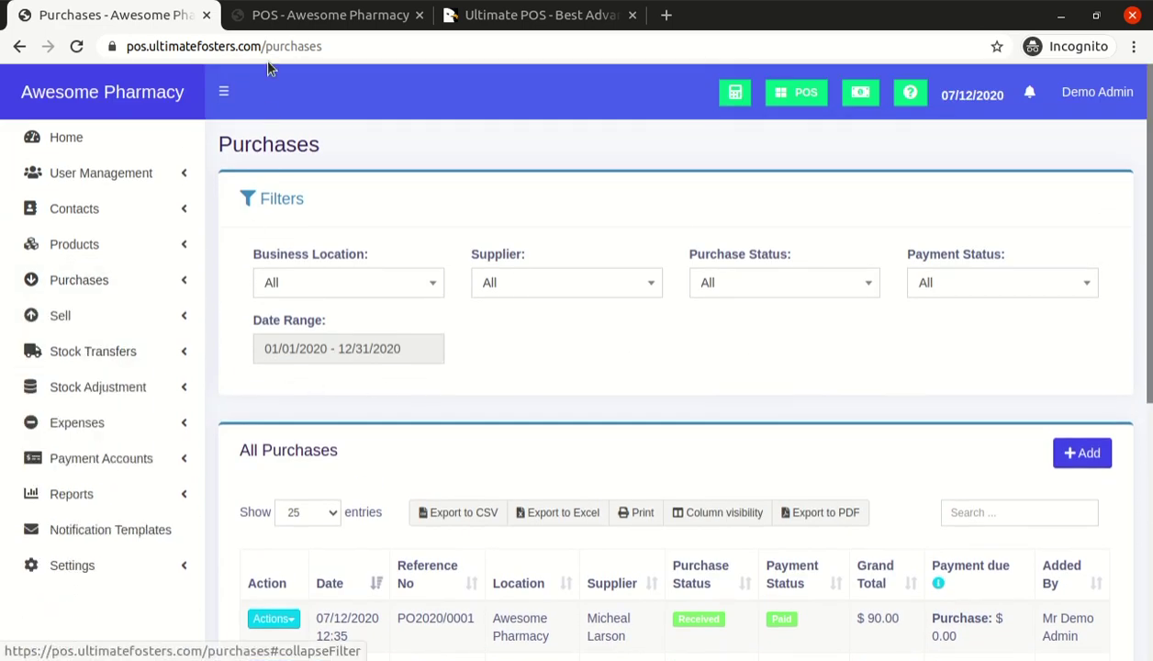
click(281, 15)
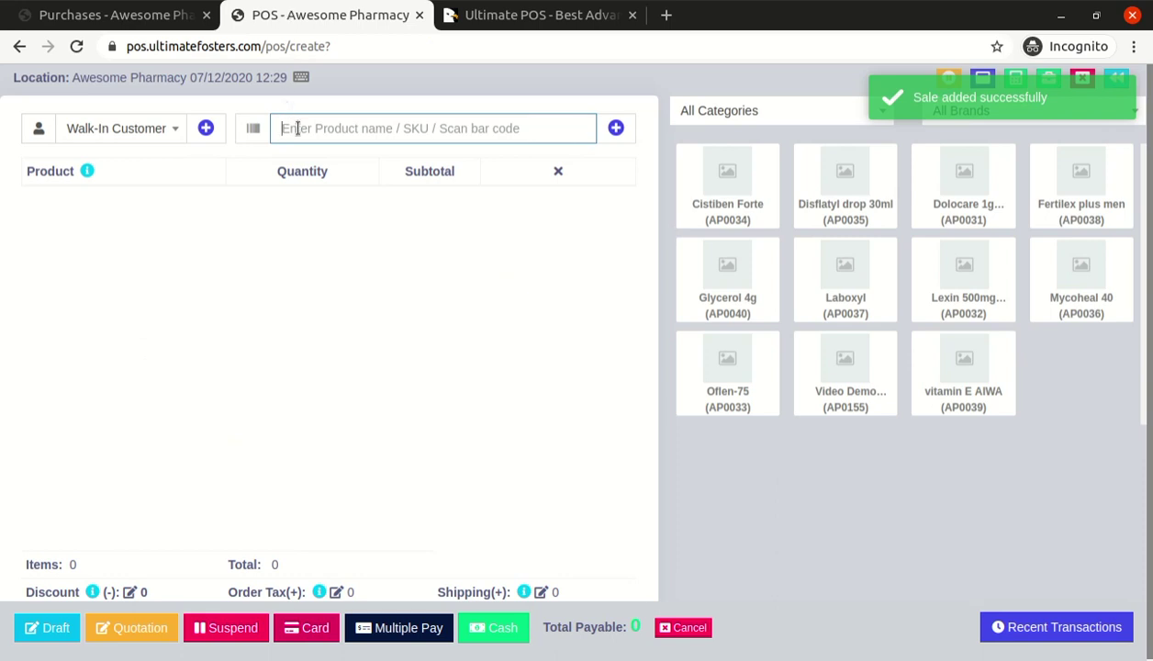
Add Video Demo Capsule lot 46565656 as one Carton of 10 strips at $125.00
text(Video Demo Capsule)
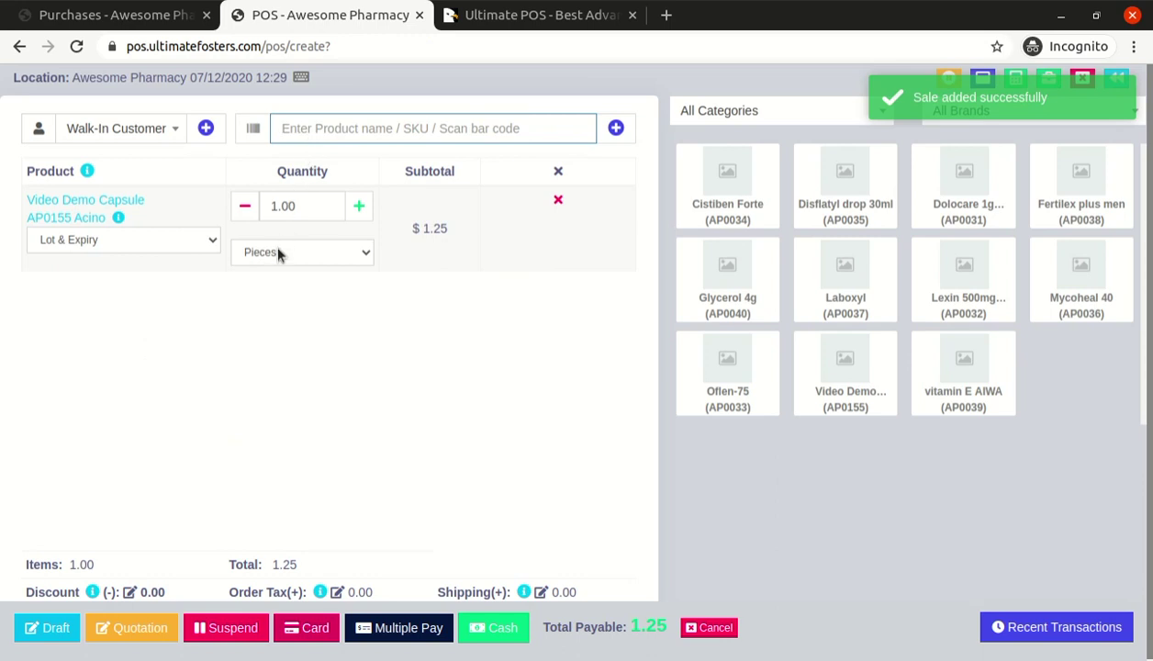
click(147, 248)
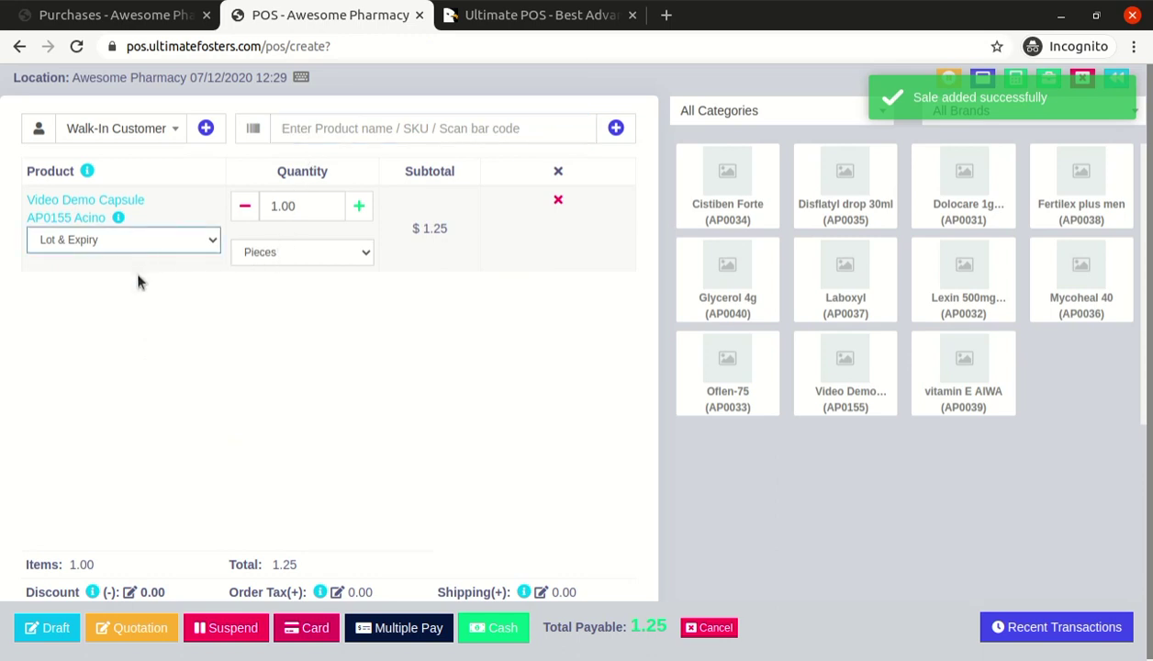
key(Down)
click(317, 256)
key(Down)
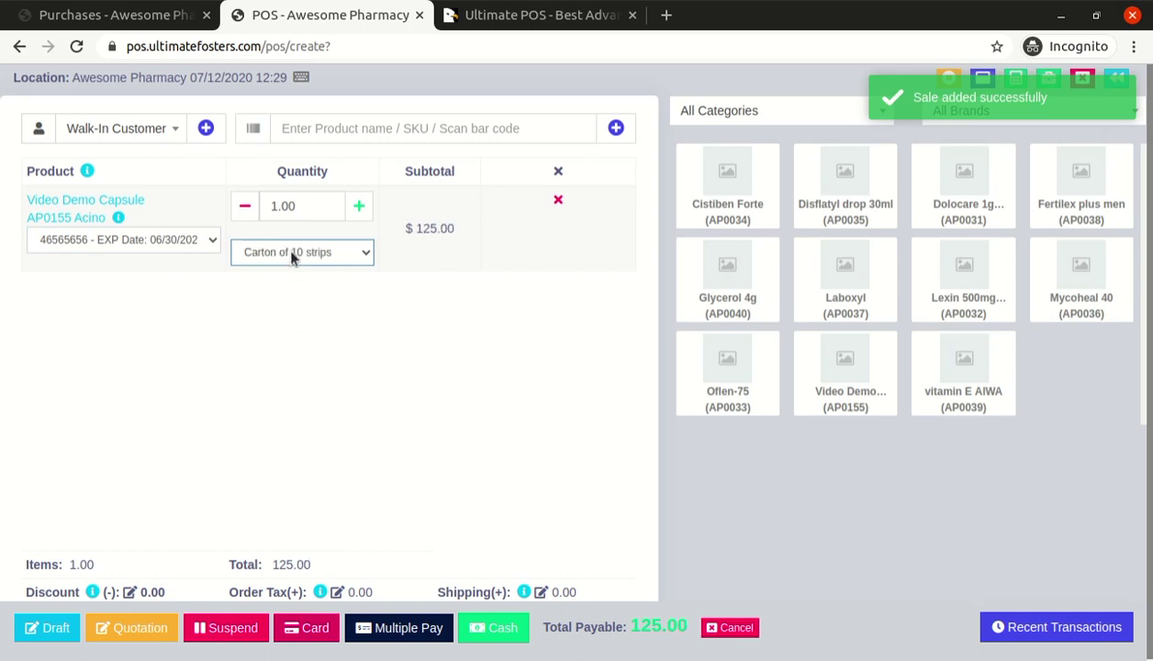
click(138, 16)
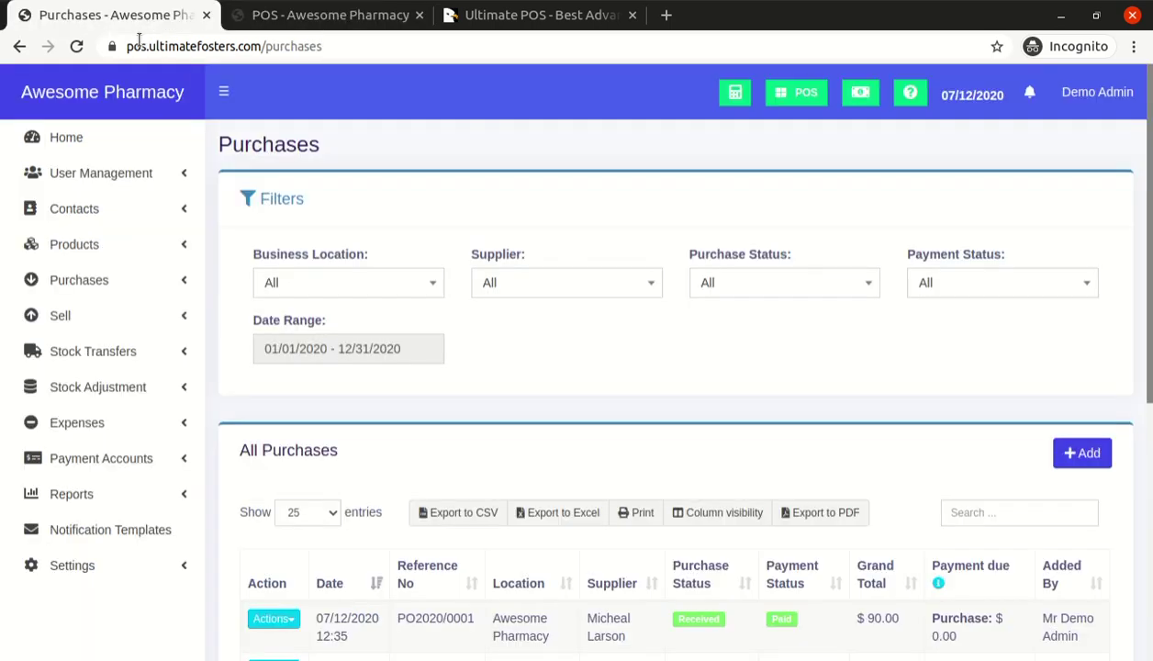
Go to Products > List Products and show the Stock Report tab
click(110, 252)
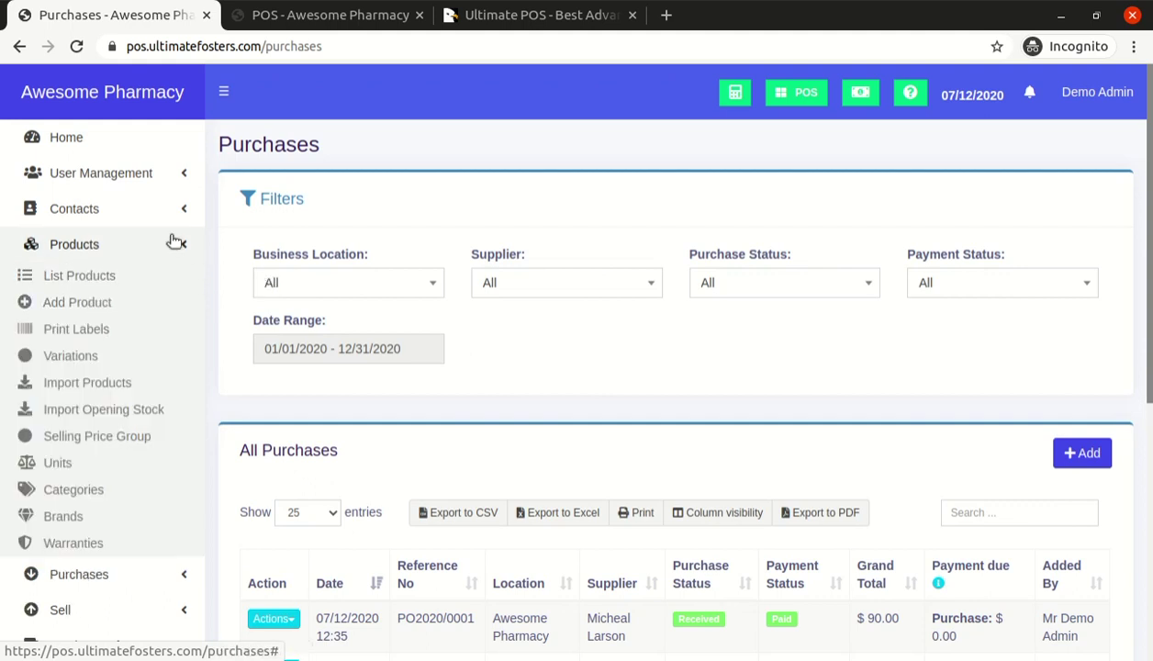
scroll(266, 246, down, 2)
scroll(221, 253, up, 2)
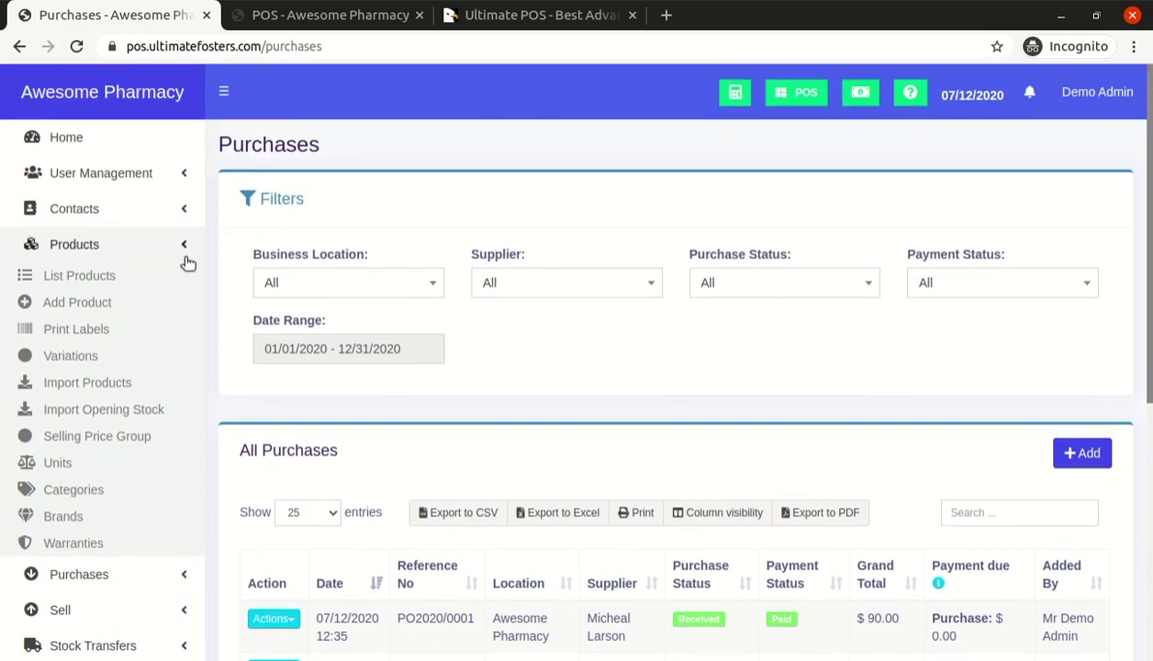
click(103, 281)
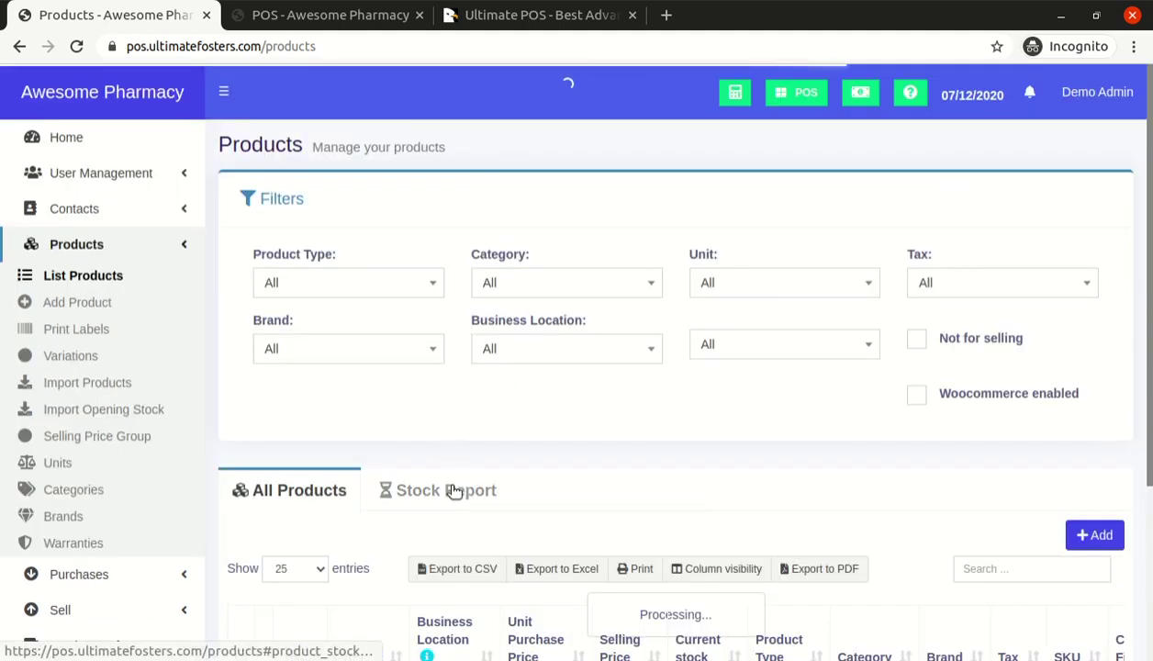
click(454, 491)
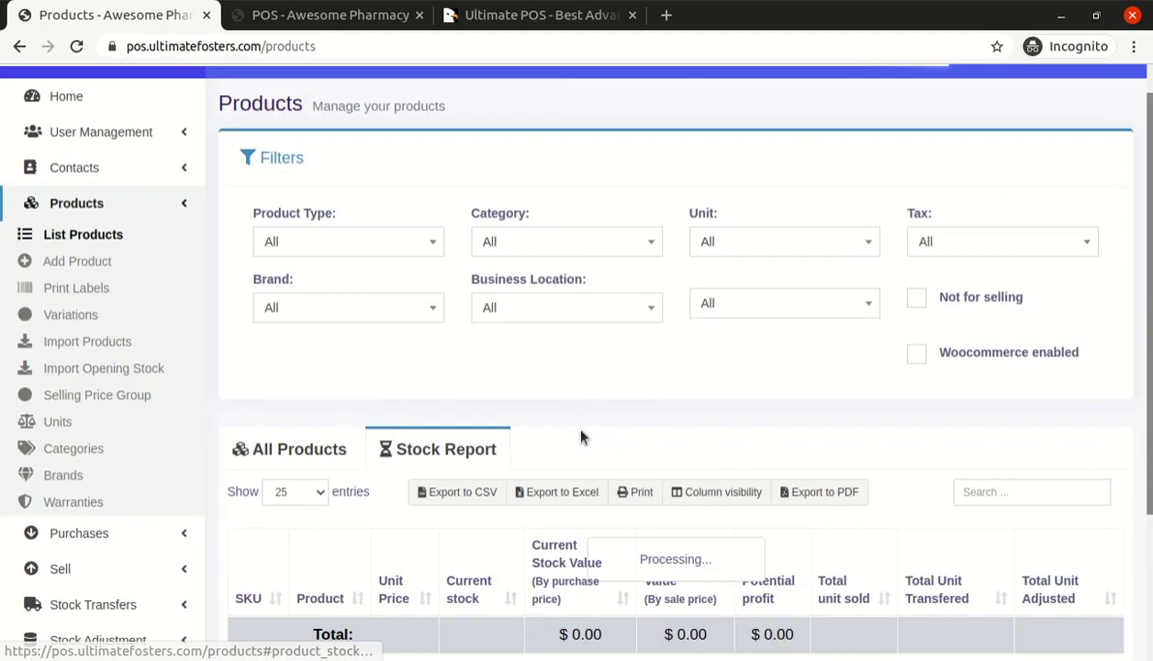
Filter the stock report to Video Demo Capsule, note its 100.00 Pc(s), and return to POS
scroll(569, 421, down, 3)
click(997, 295)
text(Video Demo Capsule)
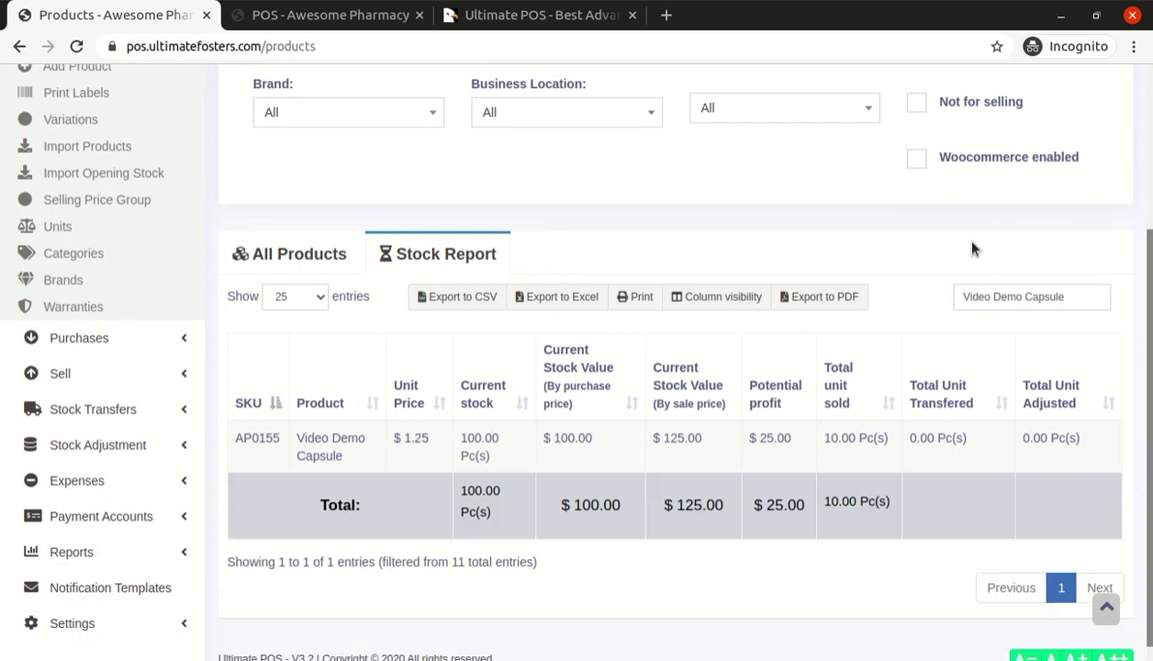
mouse_move(463, 441)
mouse_down()
mouse_move(508, 438)
mouse_move(501, 462)
mouse_move(465, 439)
mouse_up()
triple_click(464, 439)
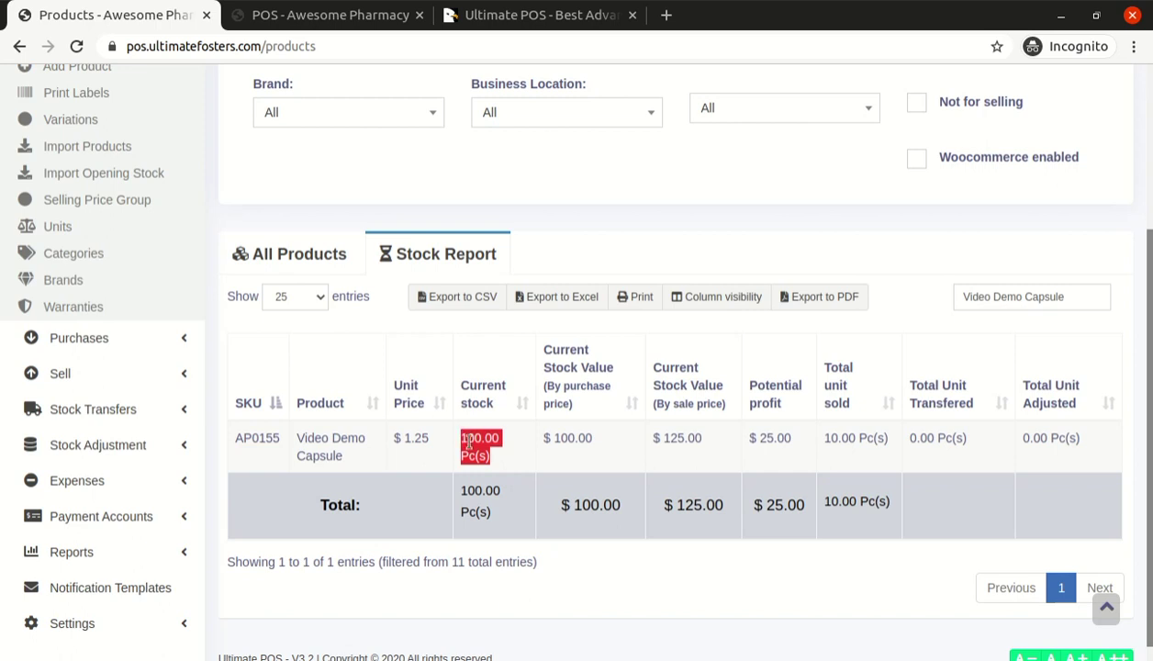
click(312, 24)
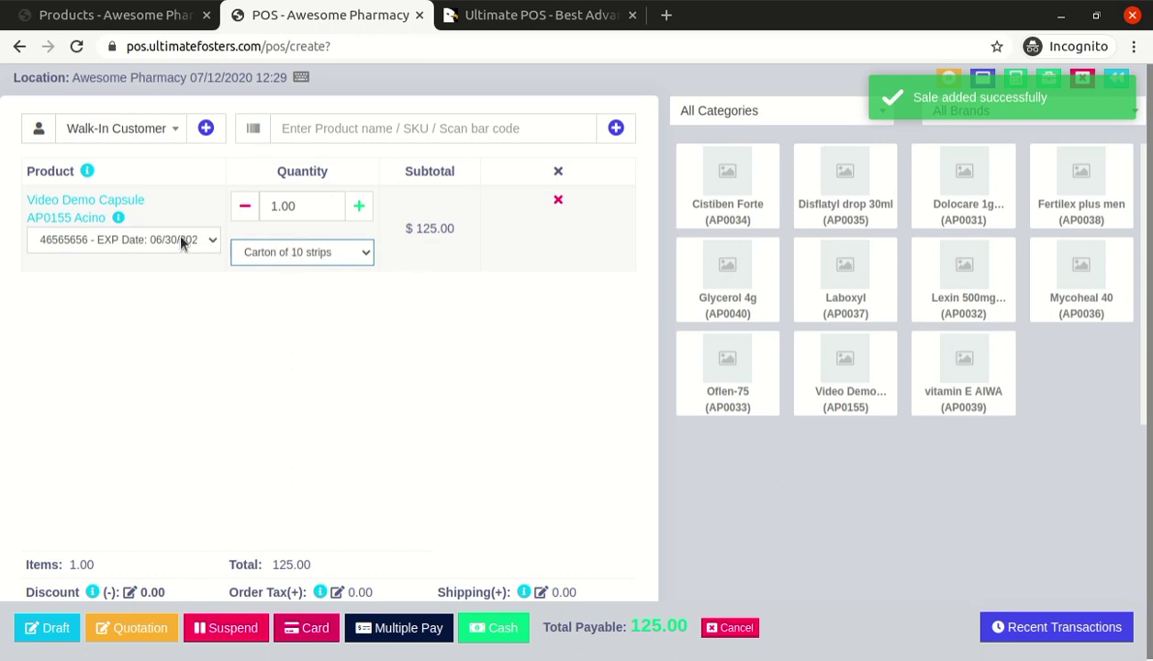
Sell one Strip of 10 pcs for $12.50 cash without printing, then re-sort stock by current stock
click(276, 292)
double_click(445, 228)
click(491, 627)
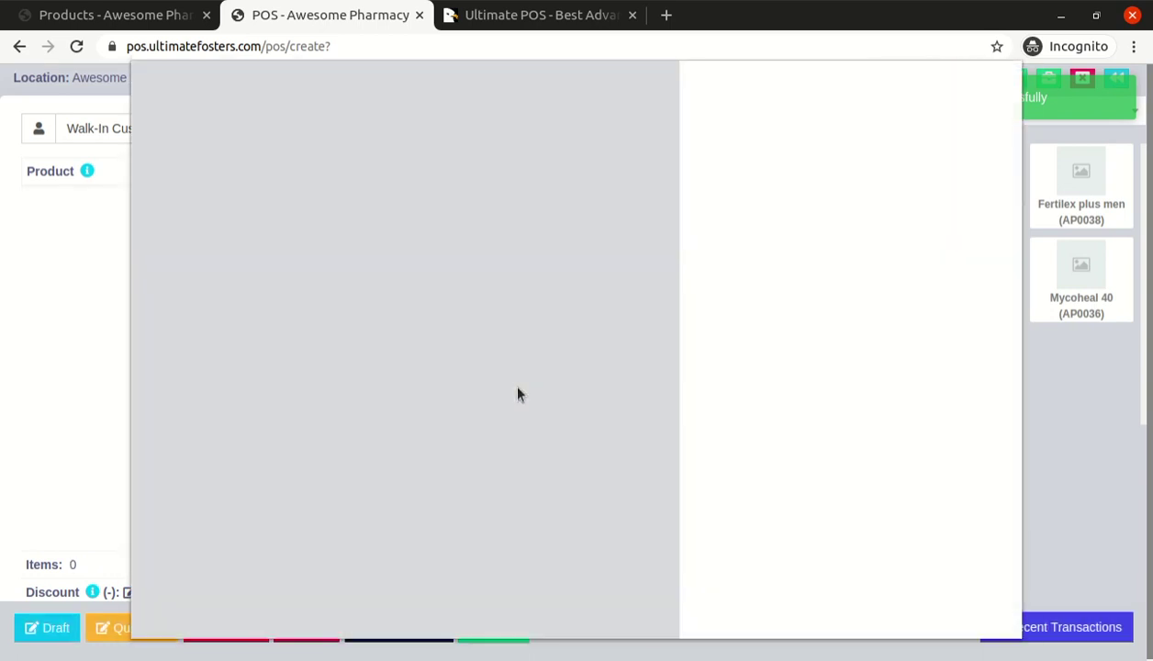
click(891, 612)
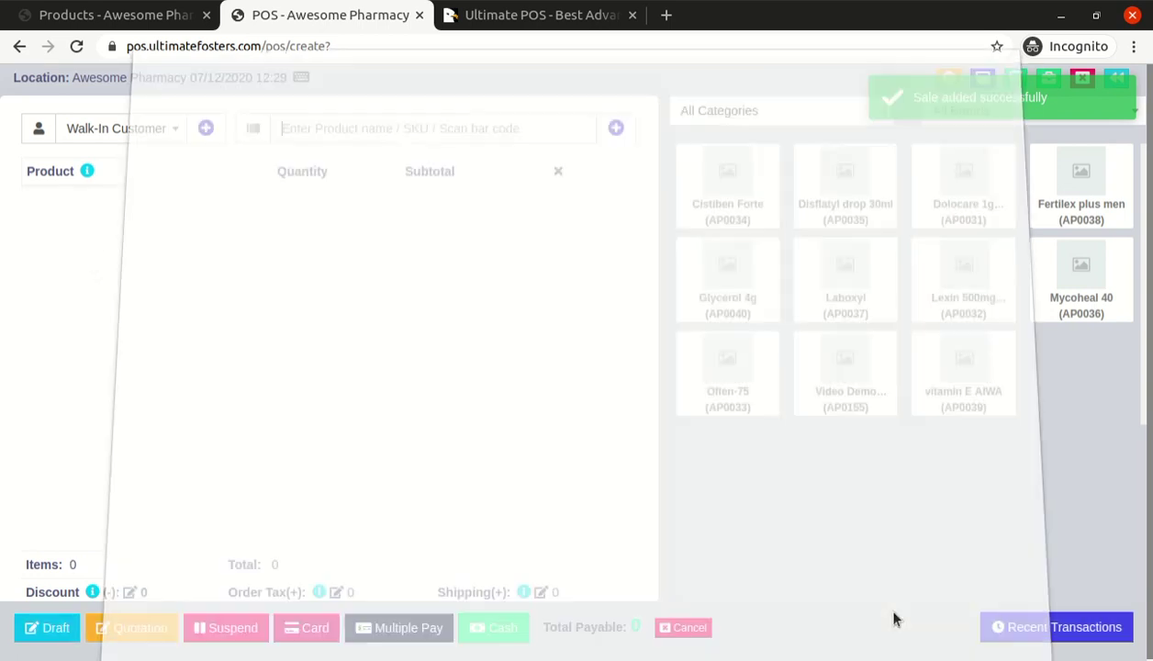
click(170, 20)
click(488, 396)
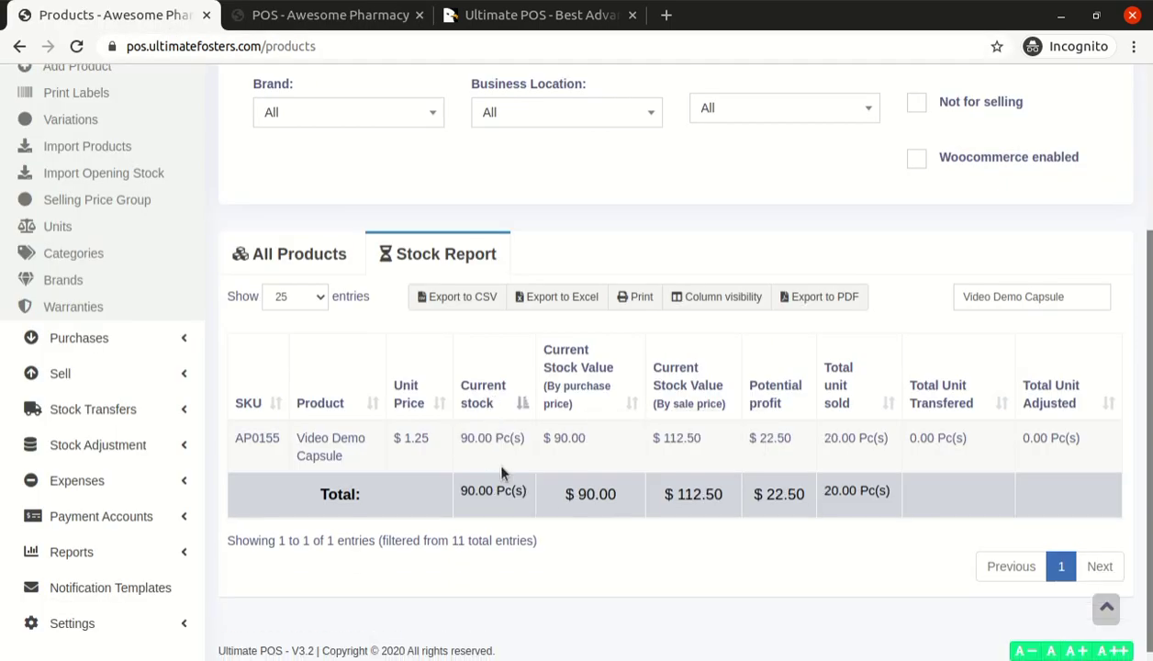
Highlight the capsule's 90.00 Pc(s), $90.00 and $112.50 values, 22.50 profit and 20.00 sold
drag(462, 442, 516, 438)
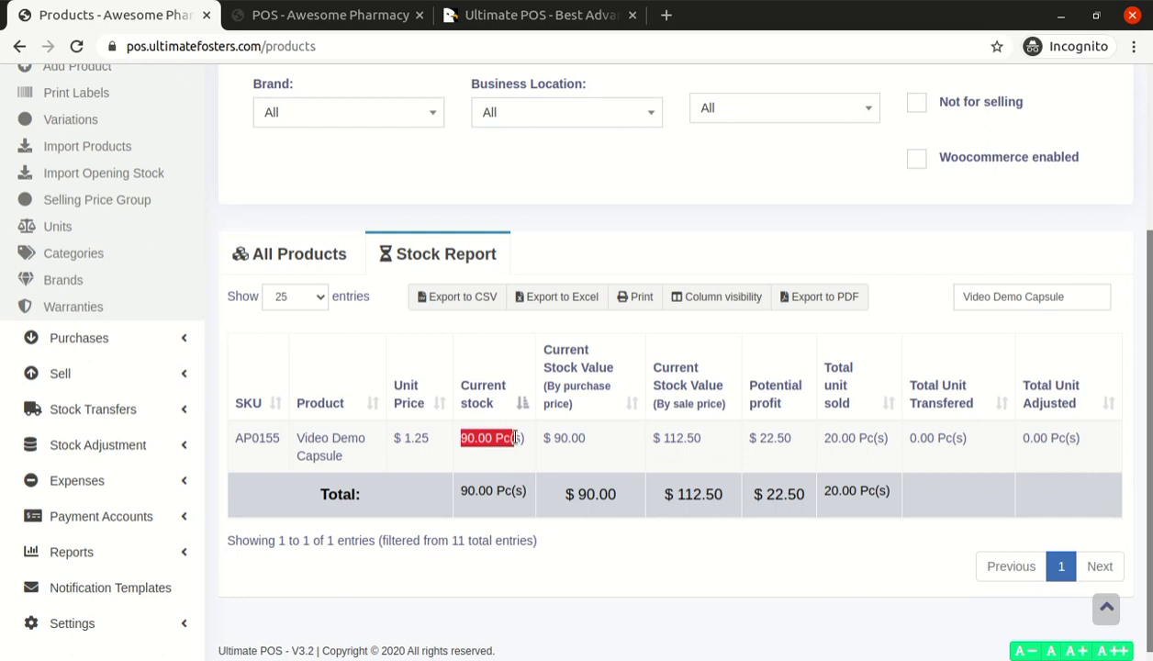
double_click(518, 438)
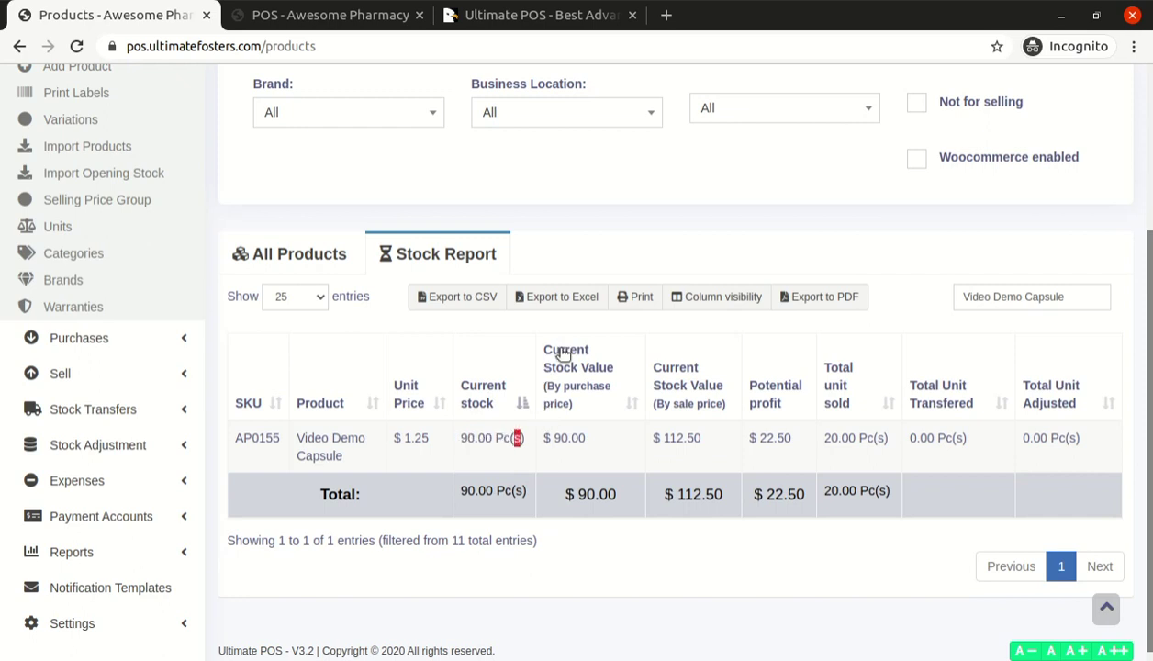
double_click(564, 439)
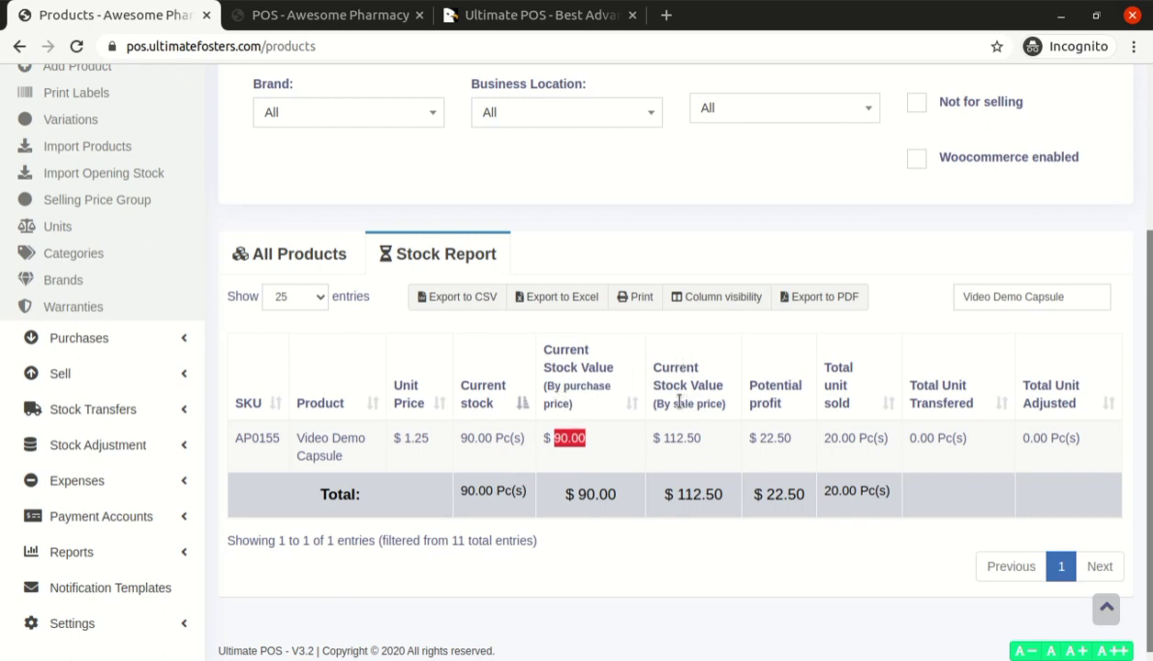
drag(674, 403, 725, 405)
double_click(676, 439)
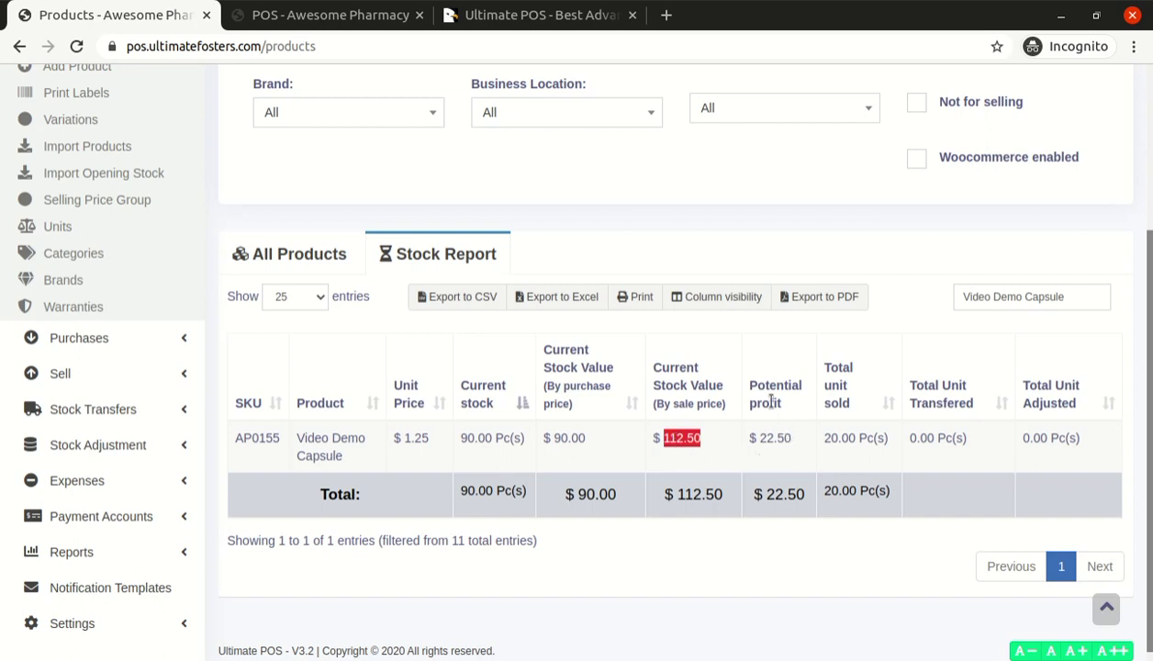
drag(751, 379, 789, 409)
click(769, 437)
double_click(778, 437)
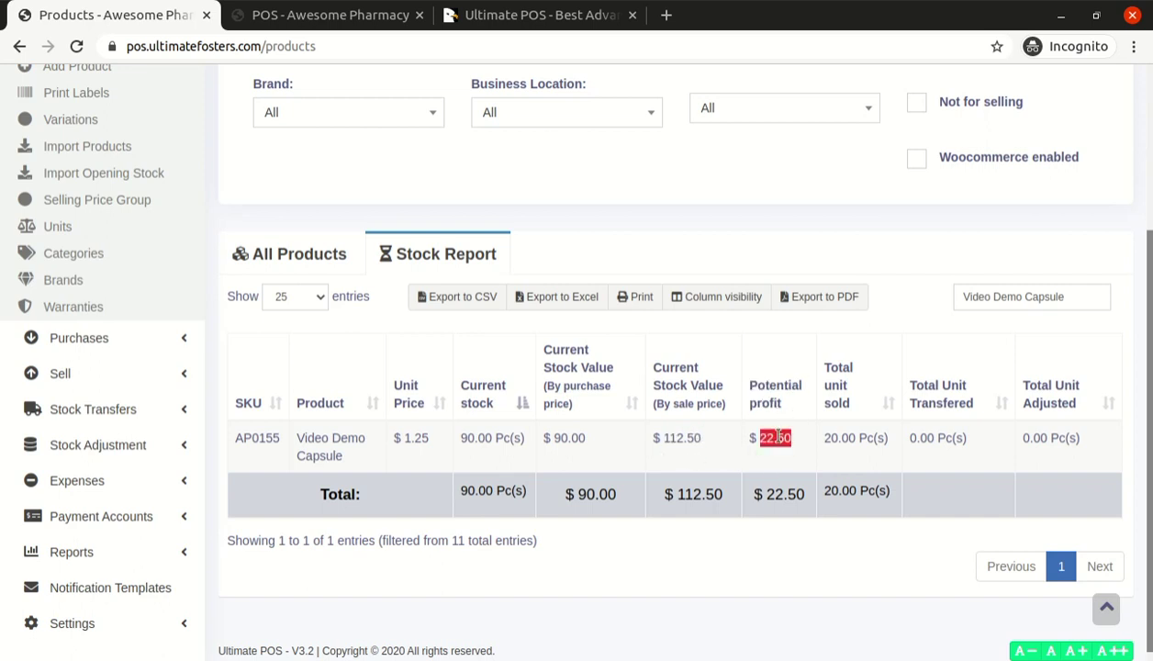
click(829, 438)
double_click(838, 438)
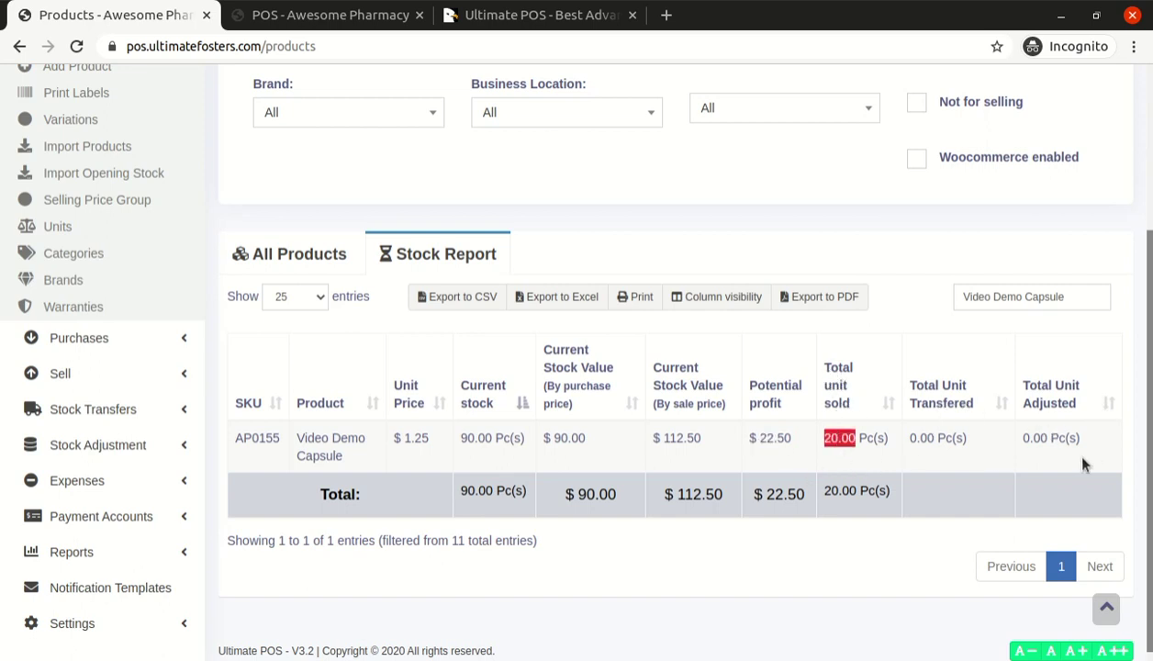
Collapse Products in the sidebar and expand the Reports list
scroll(928, 474, up, 2)
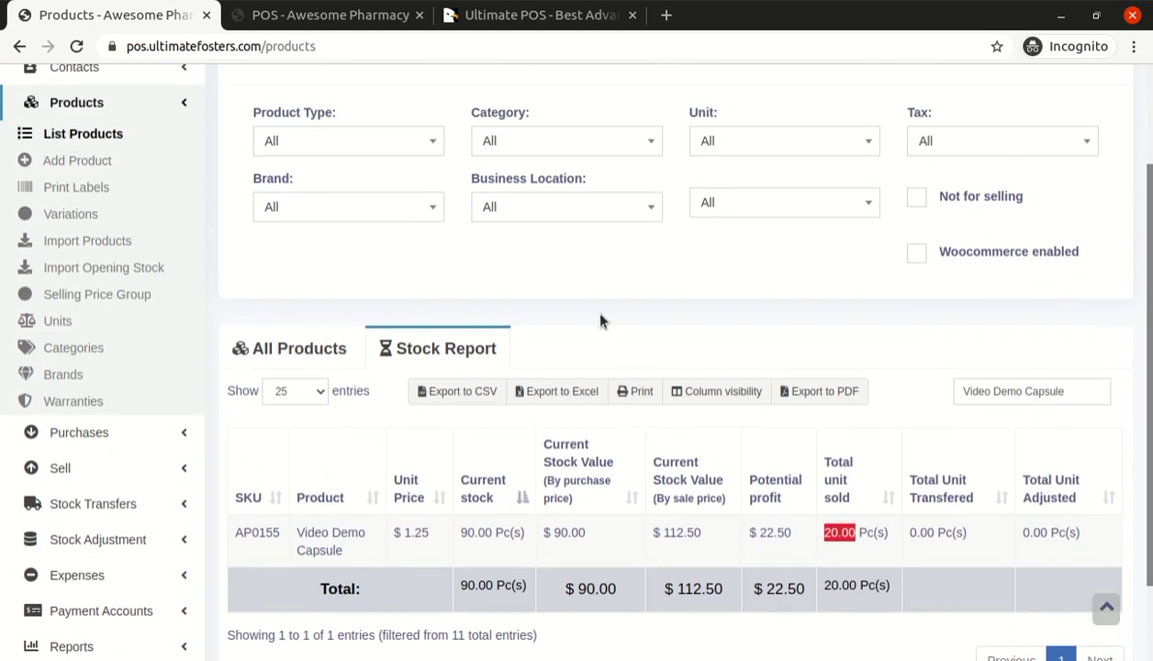
scroll(599, 319, up, 2)
scroll(602, 319, down, 3)
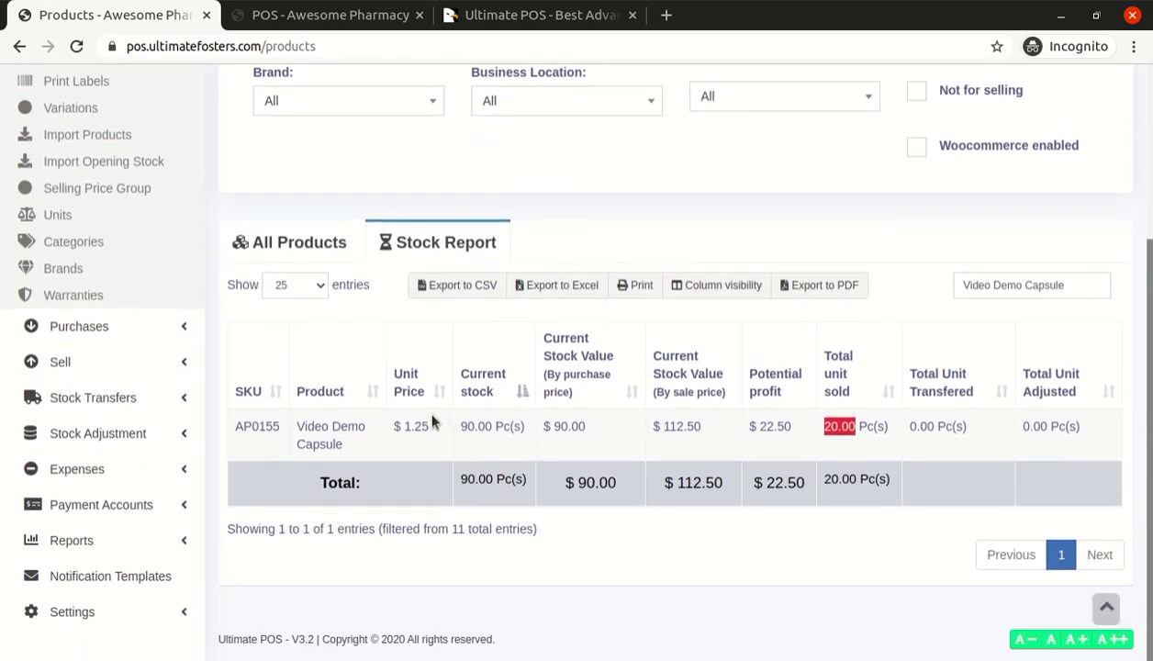
scroll(480, 430, up, 3)
scroll(480, 431, up, 1)
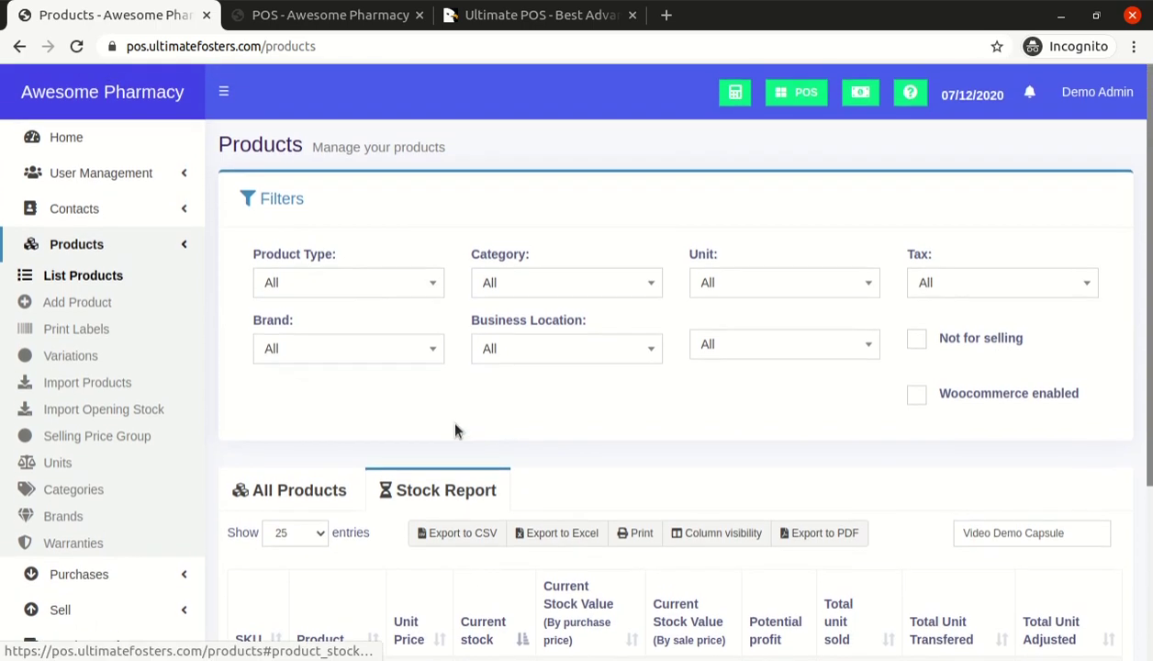
click(120, 254)
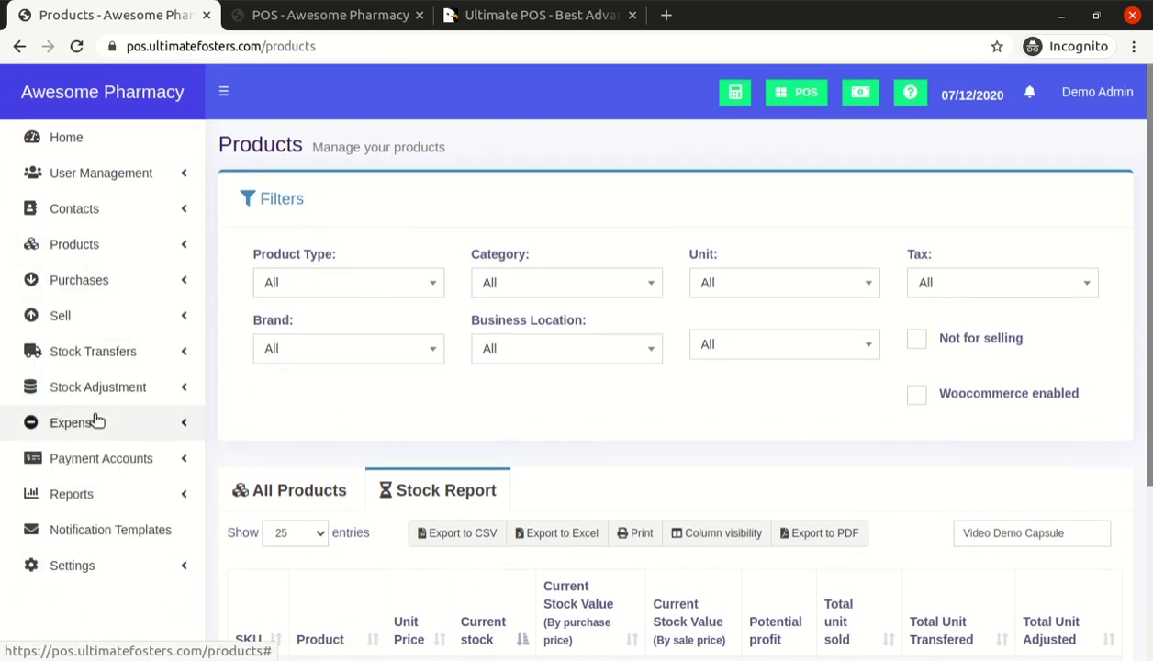
click(102, 493)
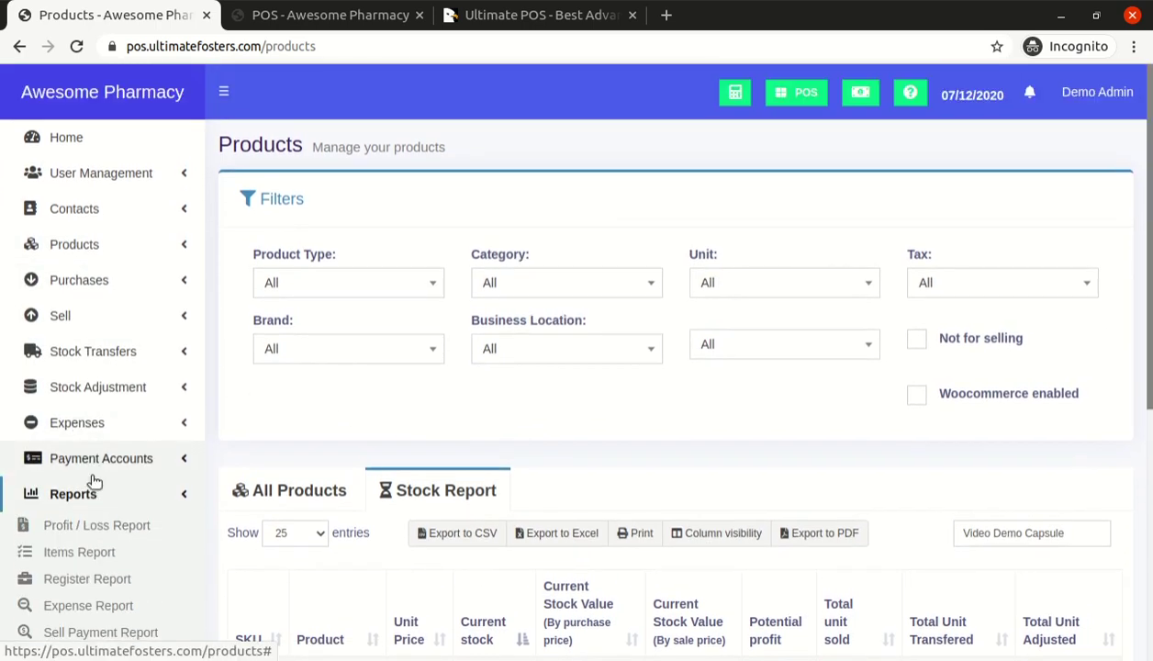
scroll(93, 481, down, 4)
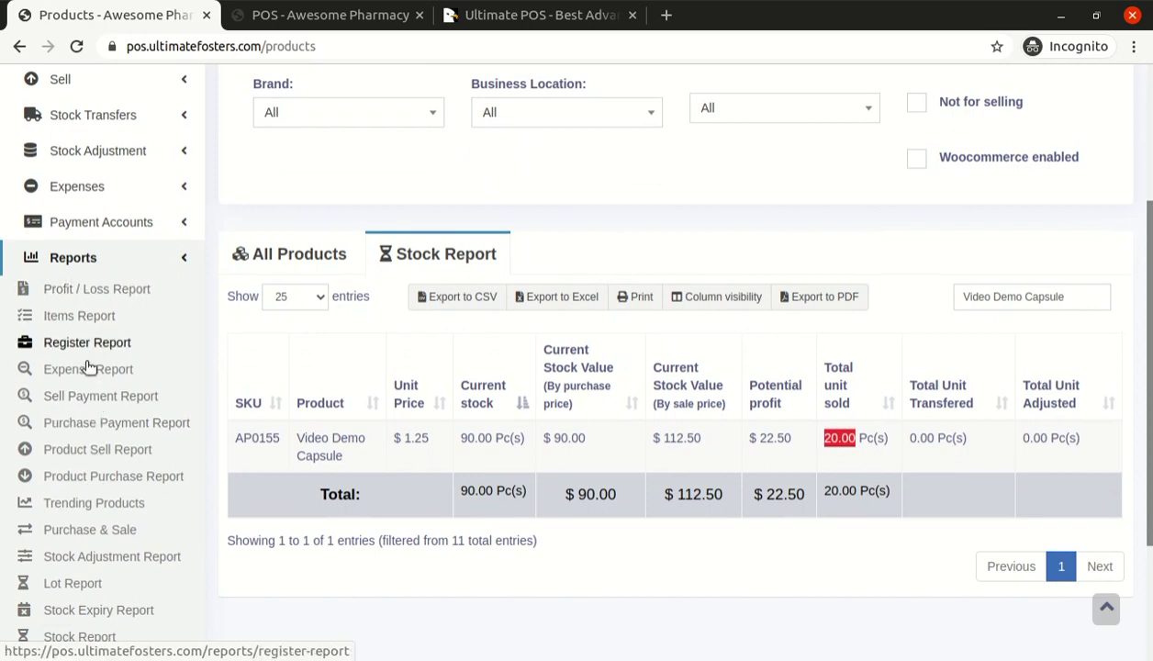
scroll(81, 459, down, 2)
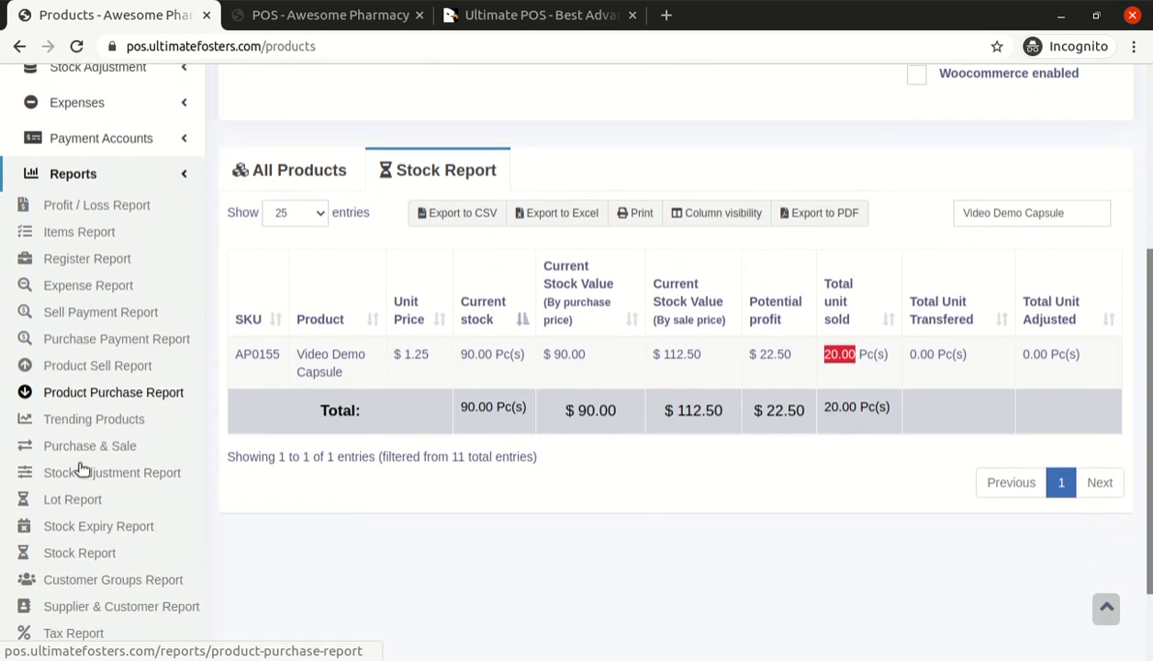
Open Reports > Stock Report and filter its table to Video Demo Capsule
click(81, 542)
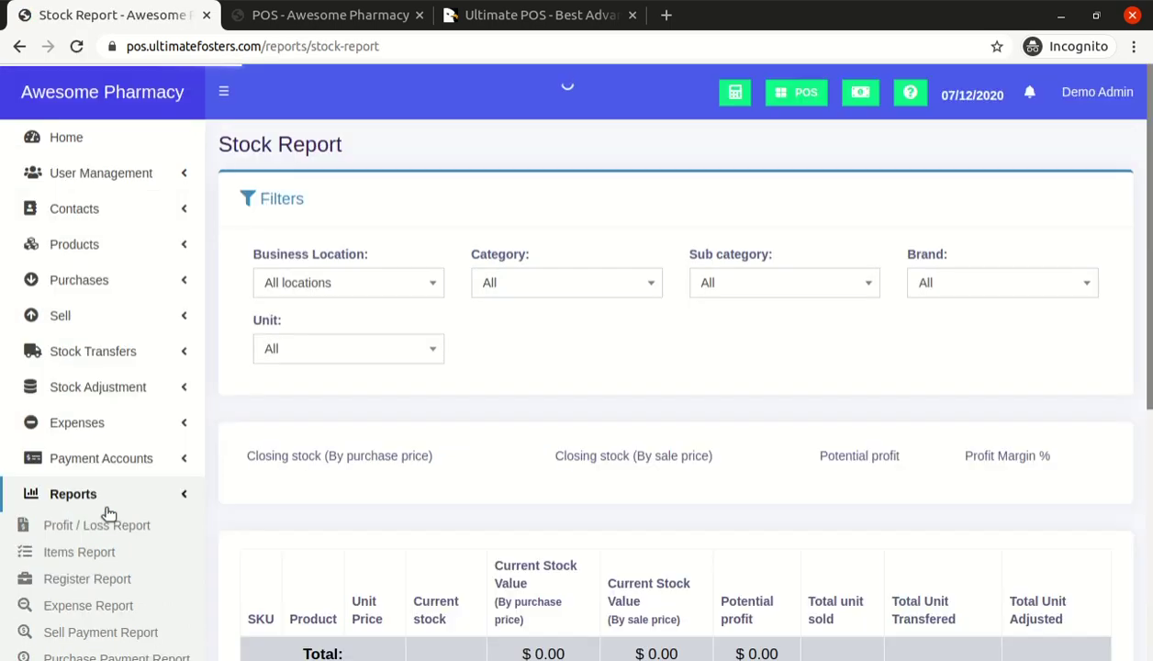
scroll(659, 583, down, 1)
click(1031, 438)
text(Video Demo Capsule)
click(891, 423)
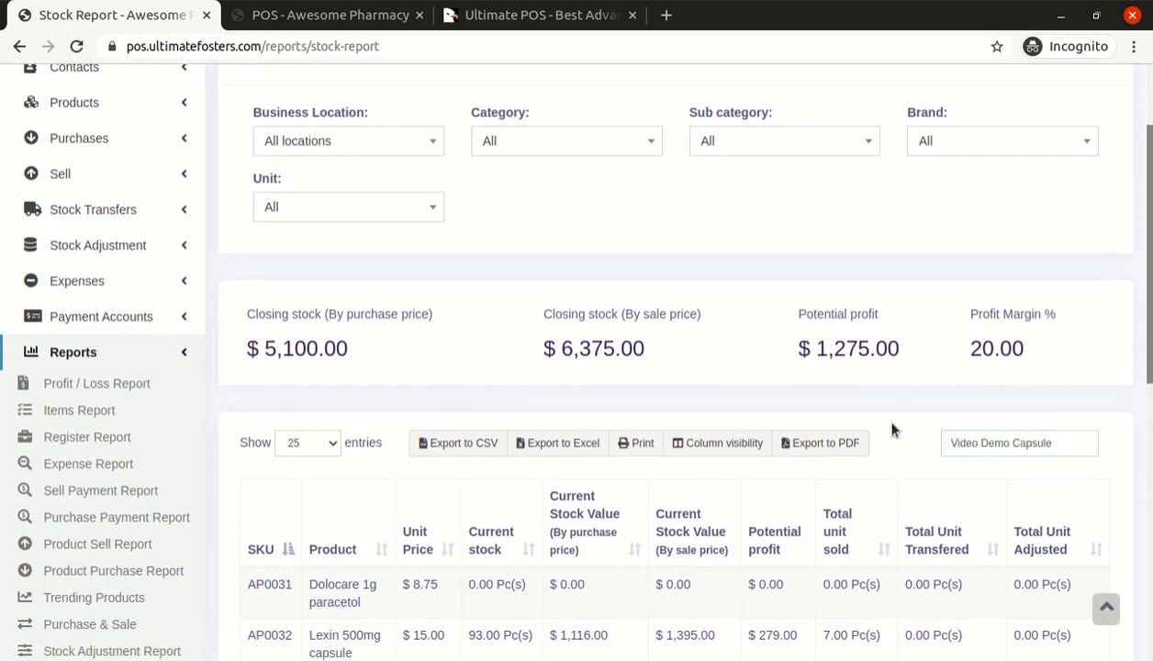
scroll(892, 429, down, 1)
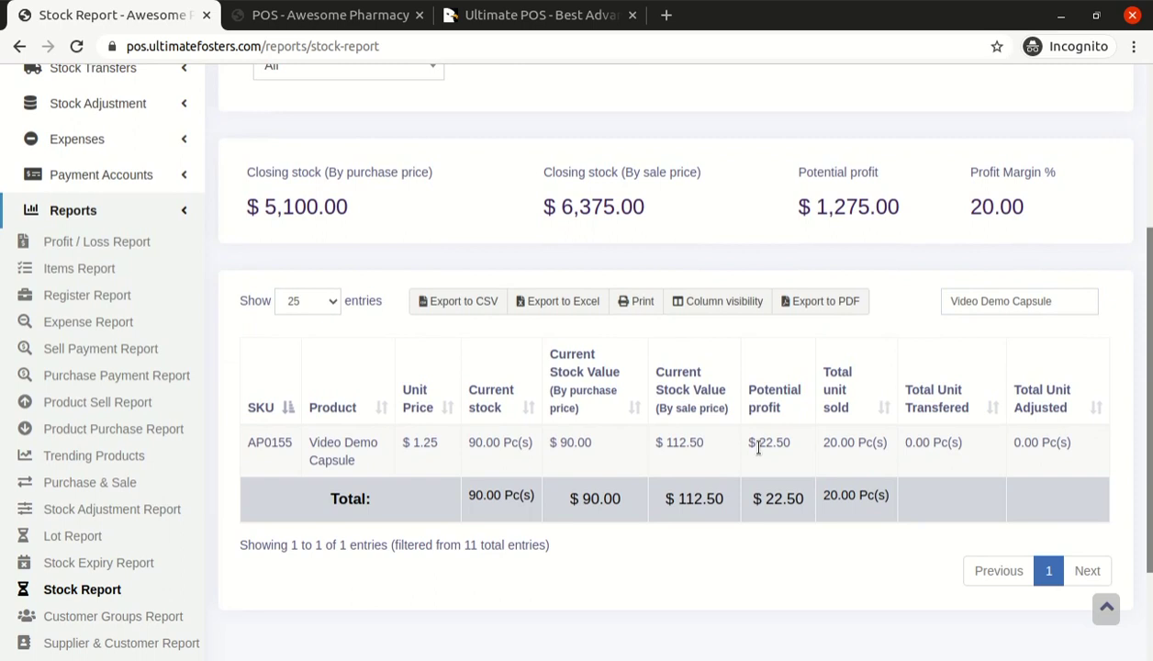
scroll(320, 308, up, 2)
scroll(321, 192, up, 1)
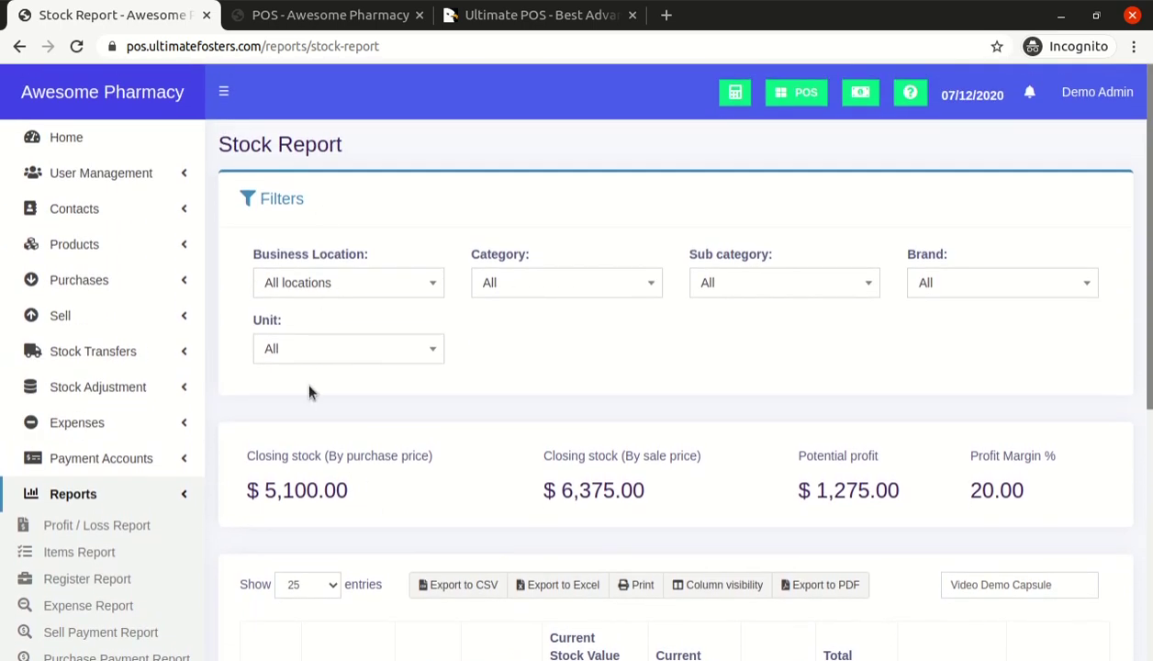
Highlight closing stock 5,100.00 by purchase price, 6,375.00 by sale price, and 1,275.00 potential profit
drag(244, 463, 385, 462)
click(388, 463)
double_click(408, 454)
drag(267, 489, 349, 525)
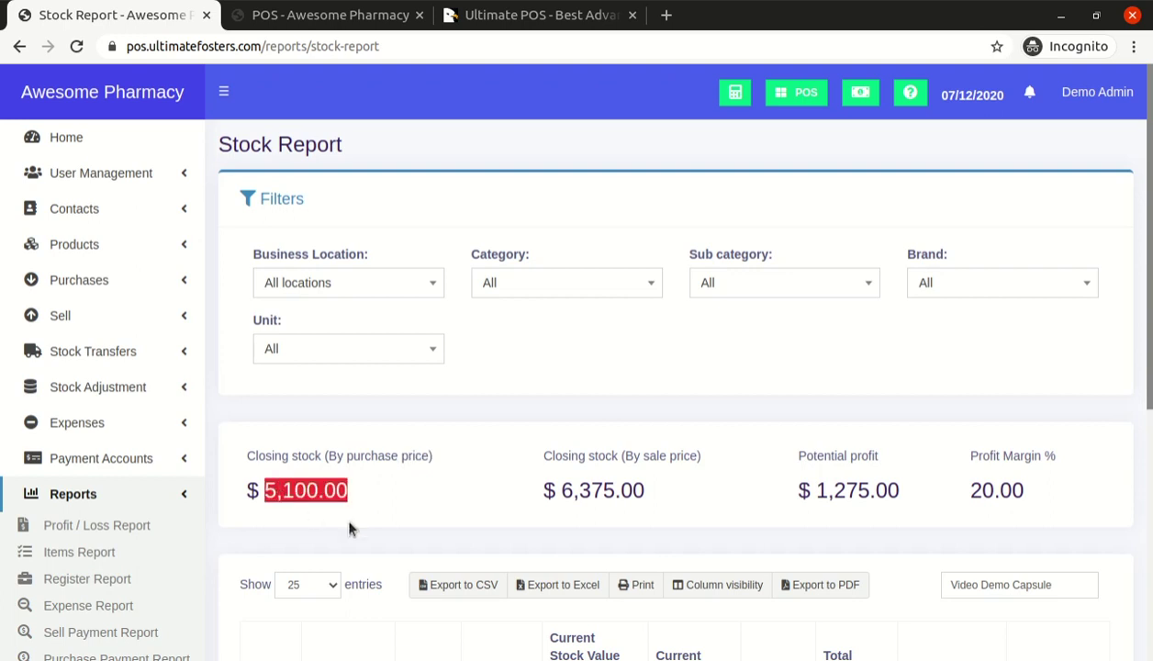
drag(579, 455, 697, 456)
click(694, 450)
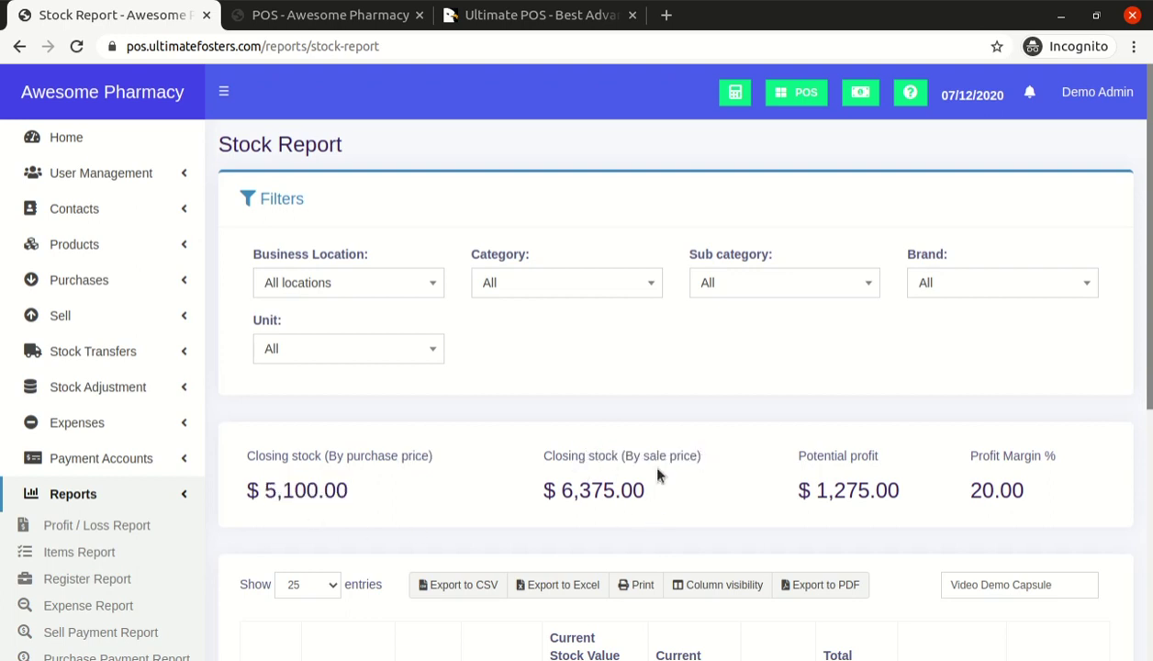
double_click(595, 489)
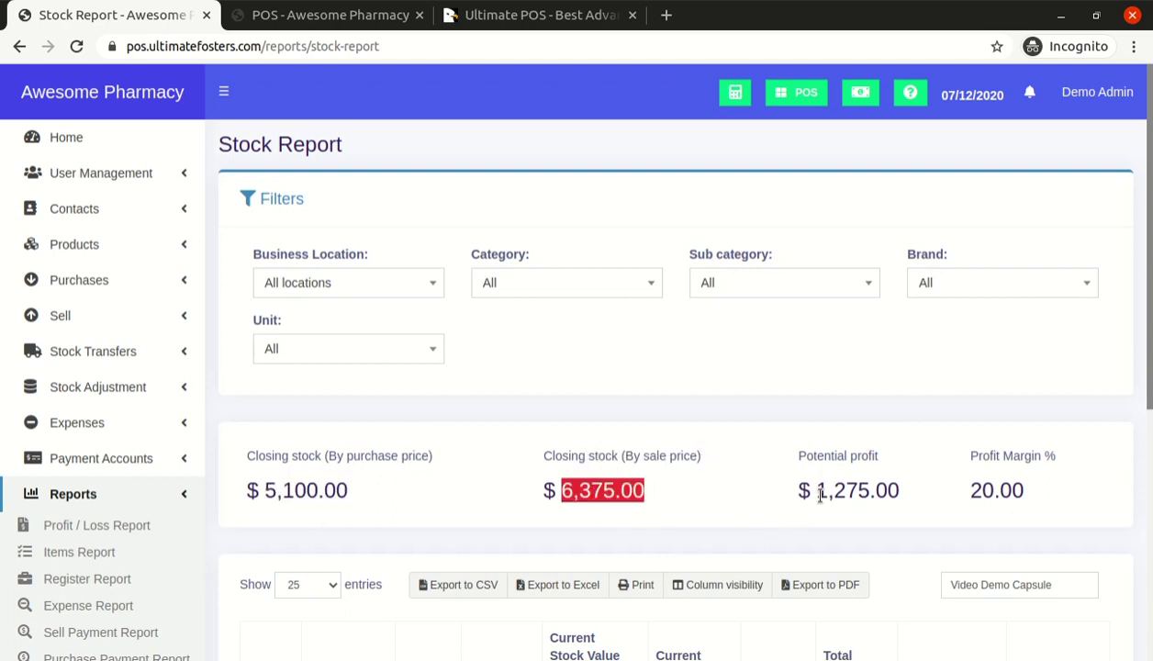
drag(819, 493, 930, 489)
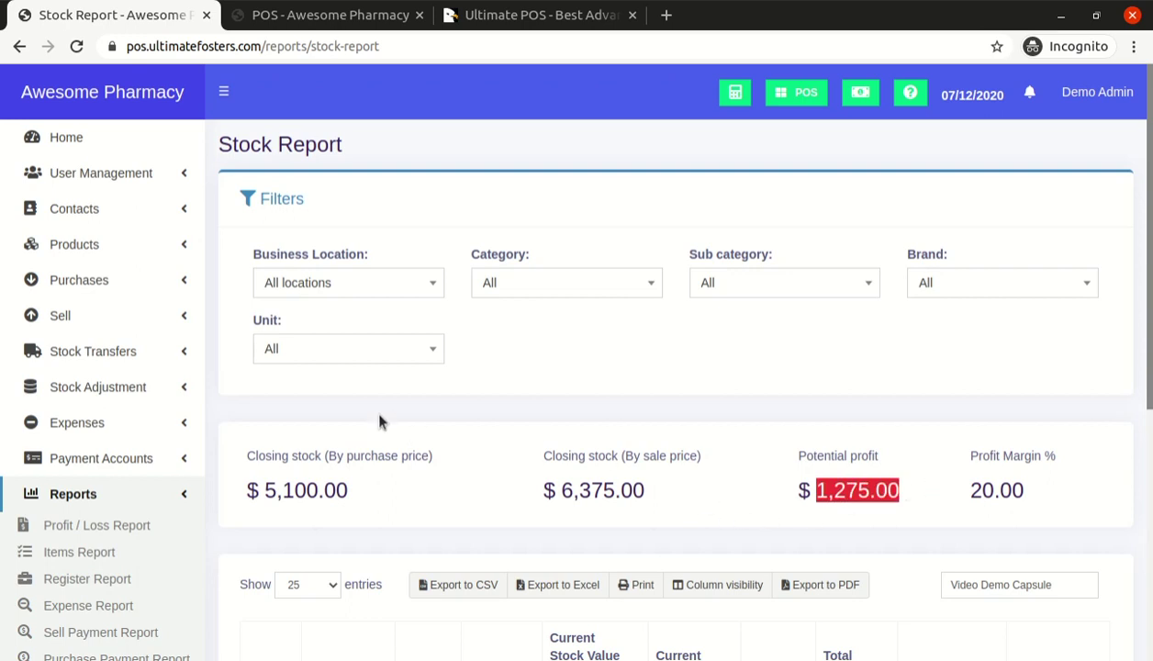
Highlight the 20.00 profit margin and product search text, then open the Profit / Loss Report
scroll(379, 421, down, 2)
scroll(982, 391, up, 1)
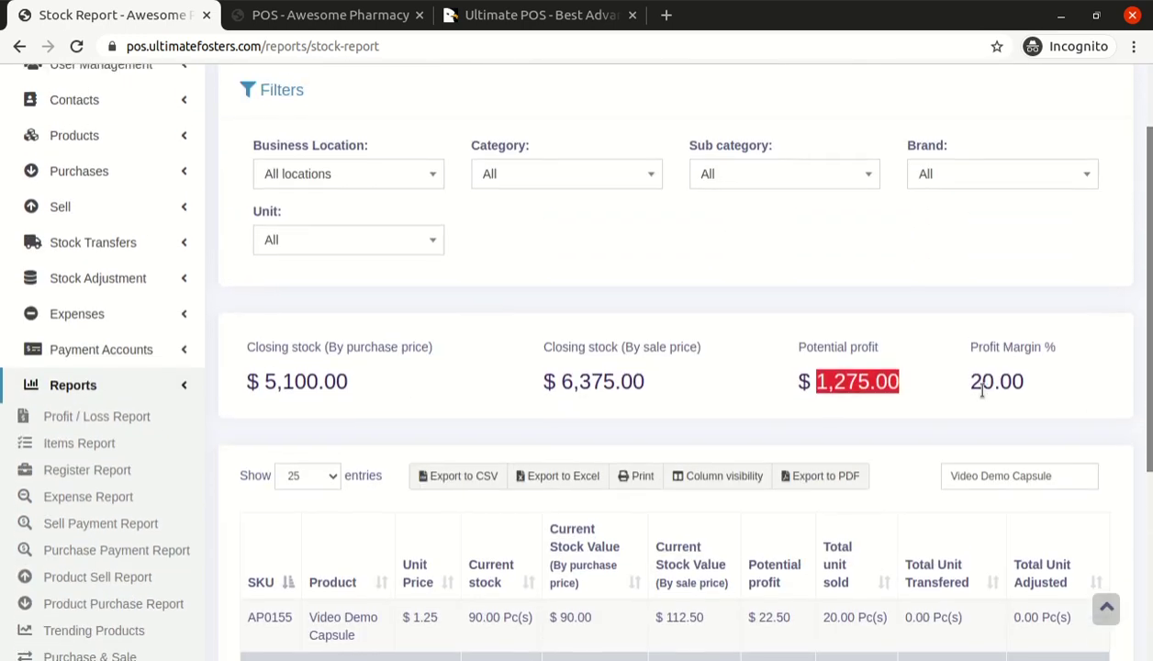
double_click(979, 380)
click(997, 383)
double_click(997, 383)
scroll(476, 372, down, 3)
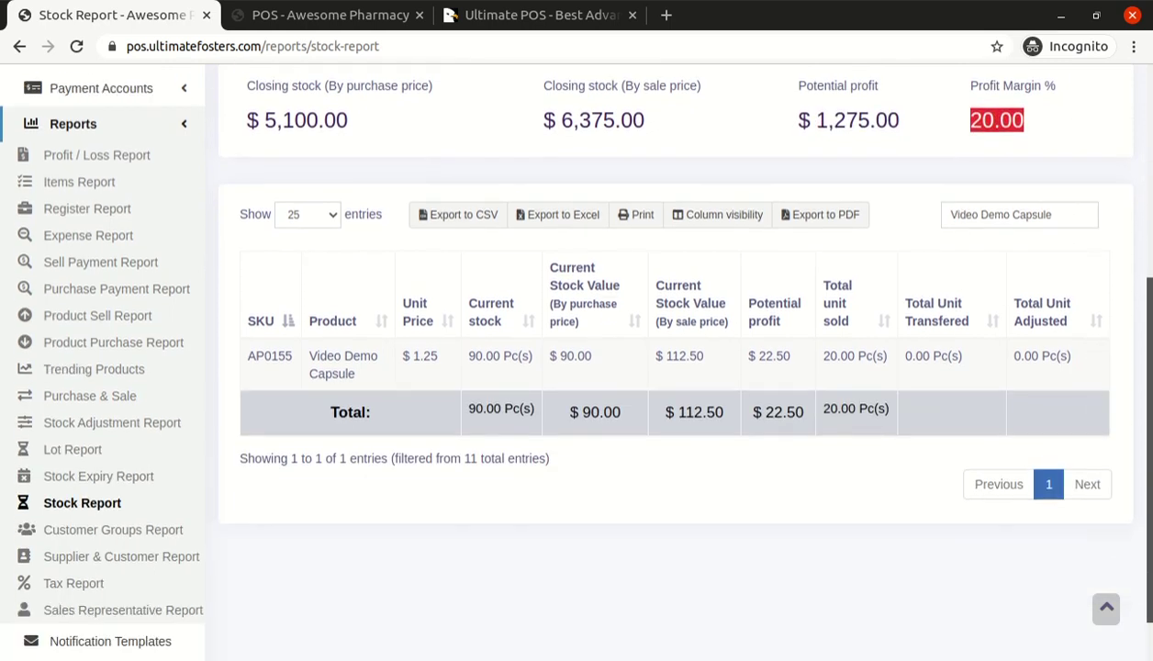
scroll(321, 314, up, 1)
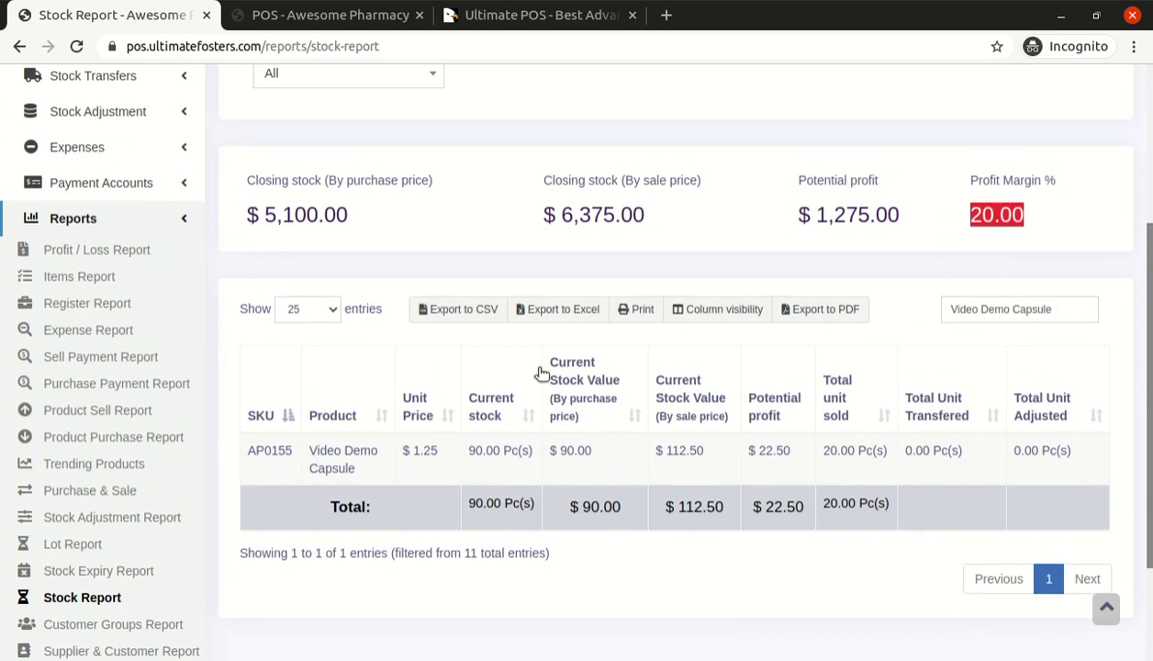
triple_click(1007, 312)
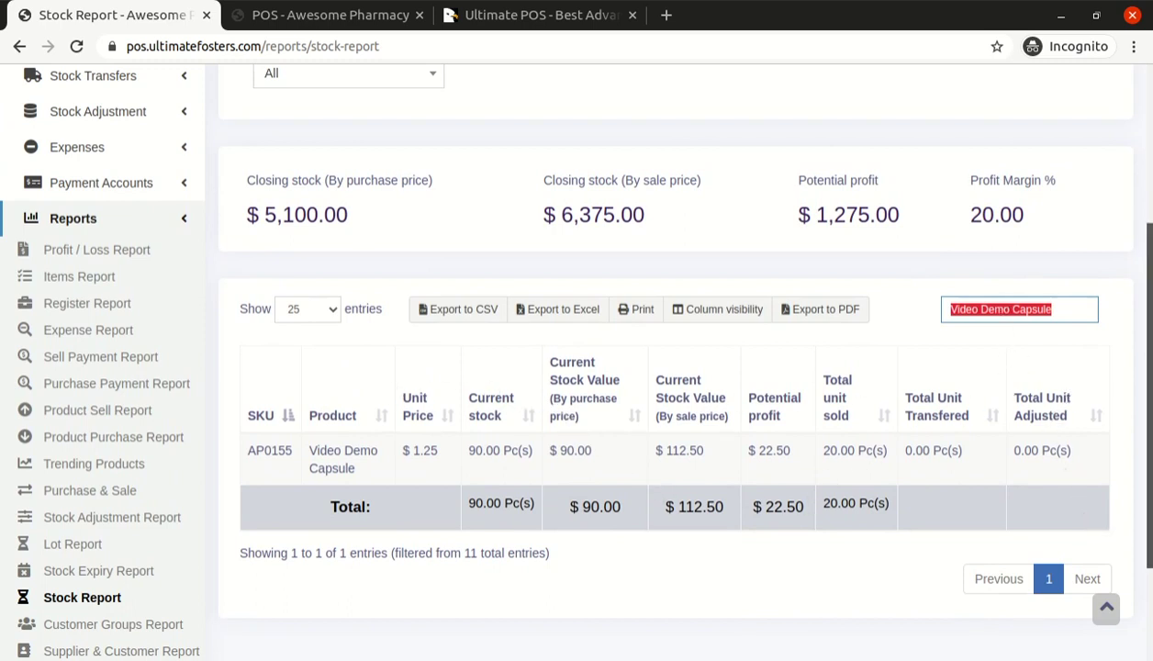
scroll(1143, 413, up, 2)
drag(1149, 331, 1149, 287)
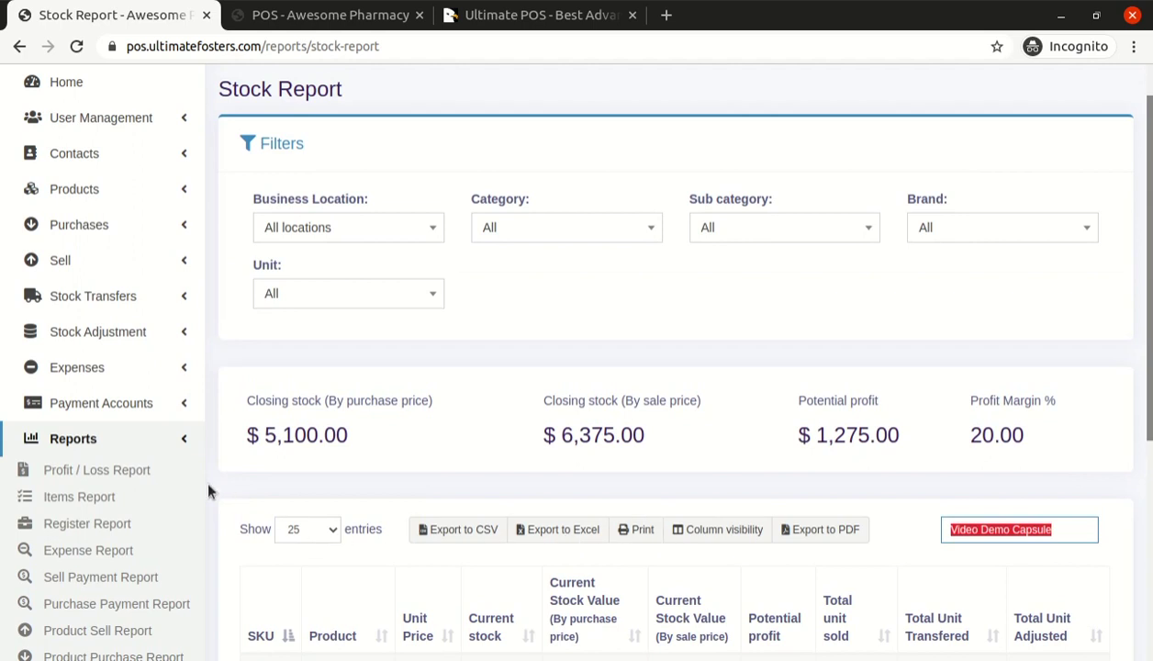
click(108, 472)
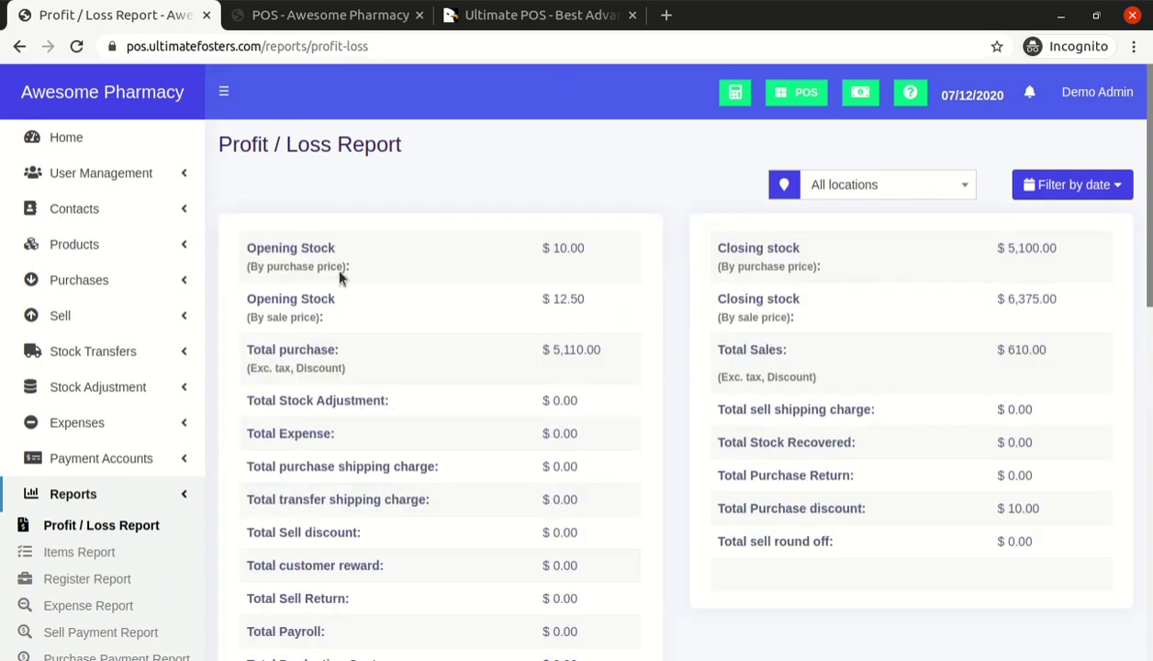
Highlight the 5.00 gross profit and 600.00 net profit, leaving the date range unchanged
scroll(626, 324, down, 4)
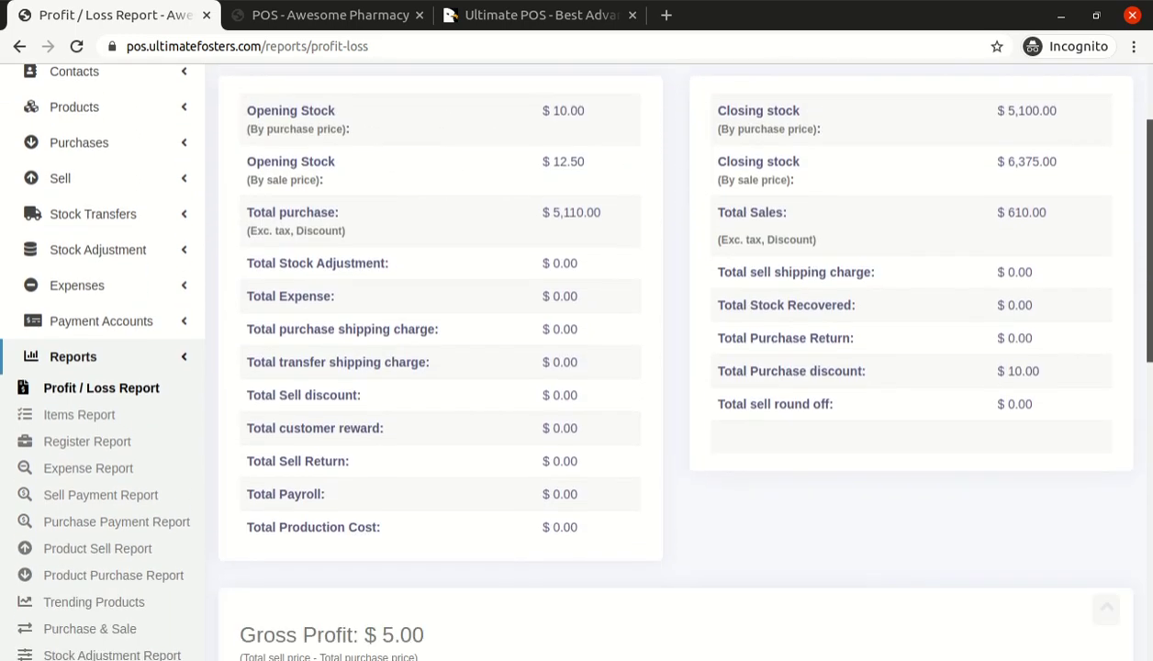
double_click(397, 425)
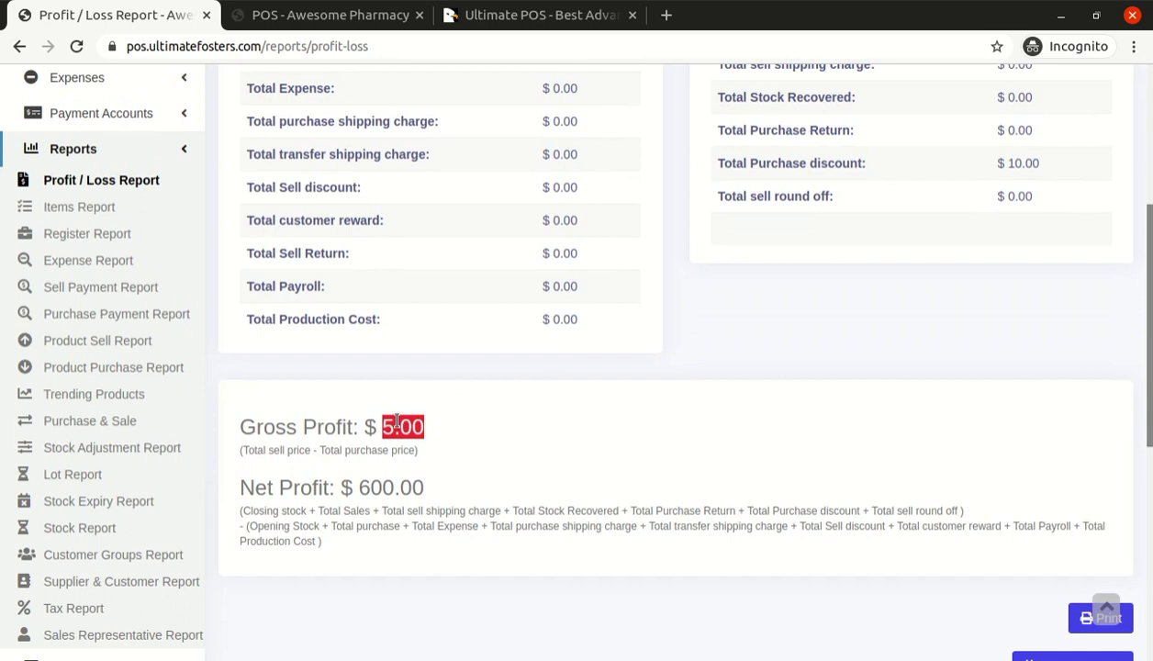
double_click(361, 486)
click(421, 485)
scroll(465, 448, up, 4)
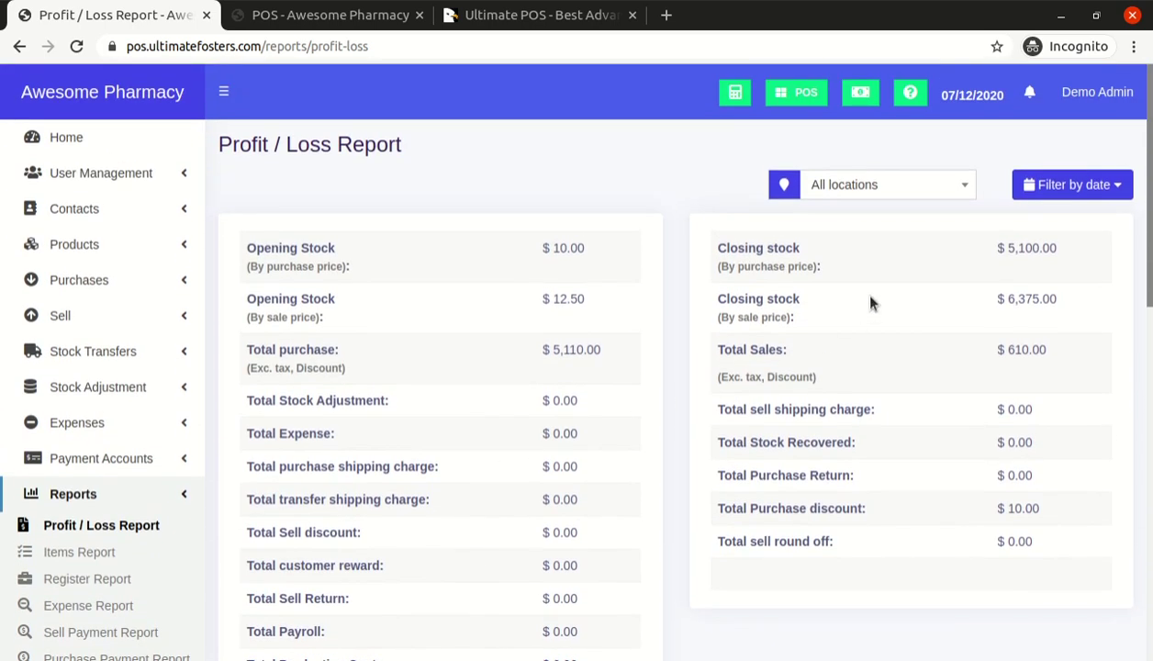
click(1027, 187)
click(921, 227)
scroll(989, 229, down, 1)
scroll(990, 229, down, 10)
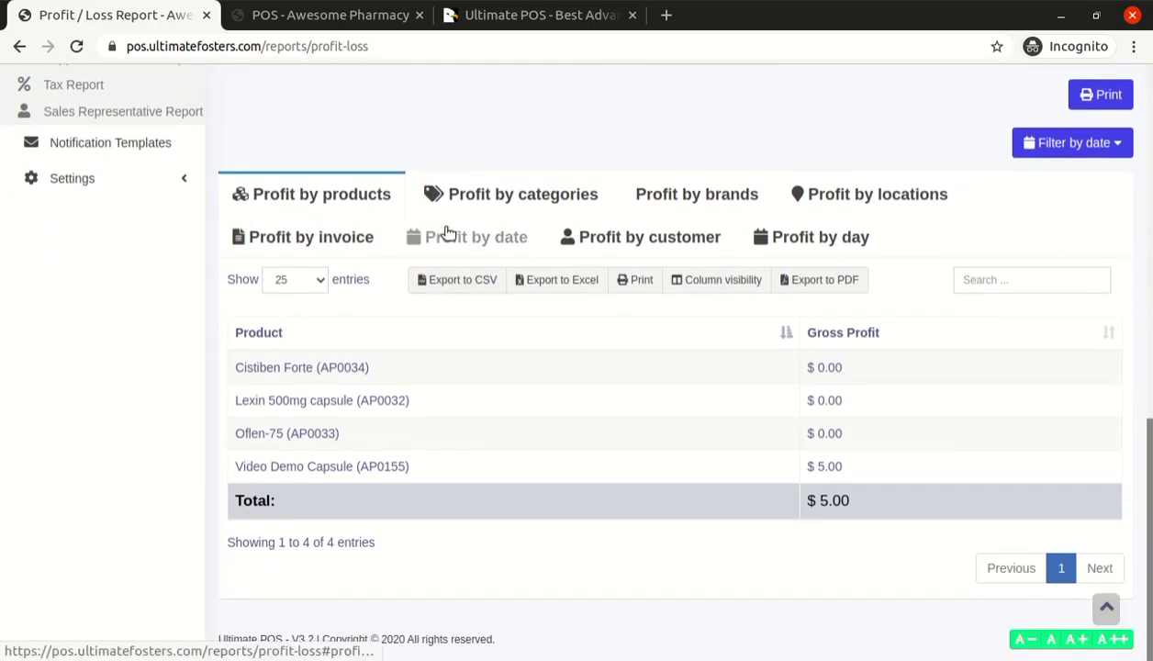
View gross profit by categories and by brands, then go to the Stock Expiry Report
click(529, 202)
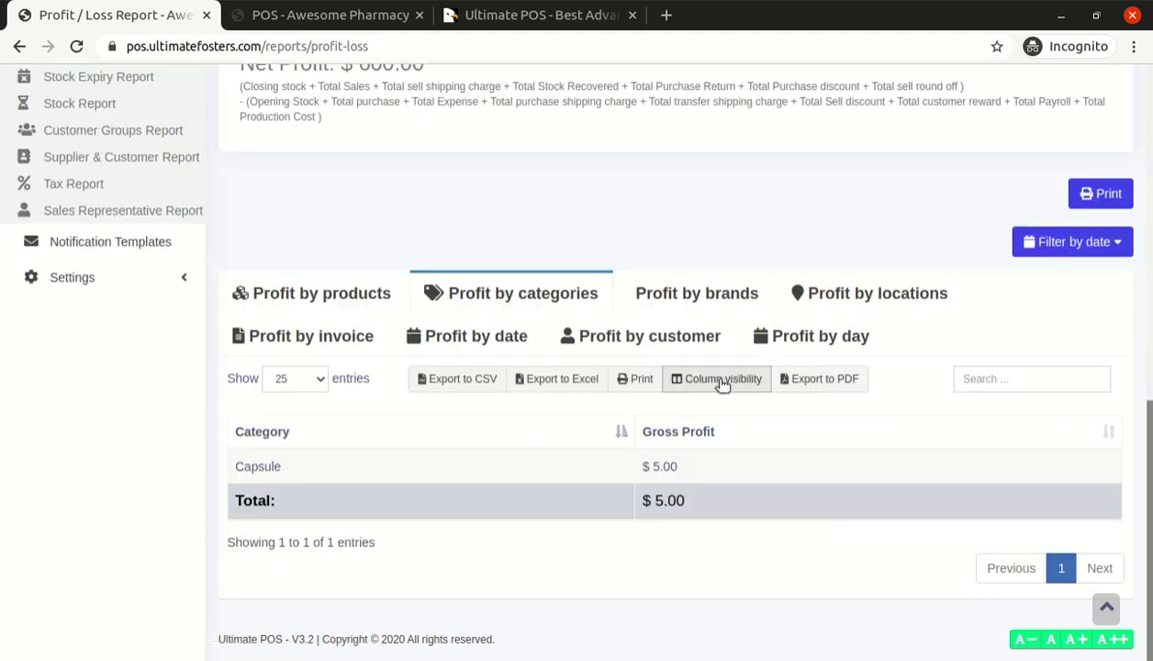
click(691, 298)
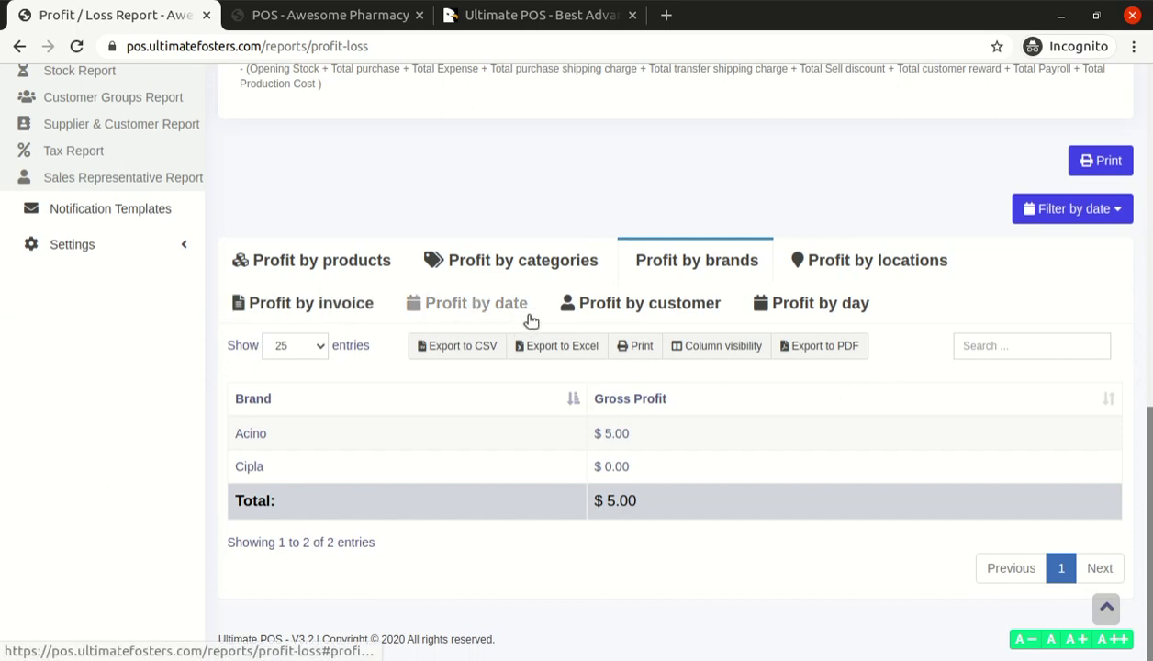
scroll(827, 313, up, 2)
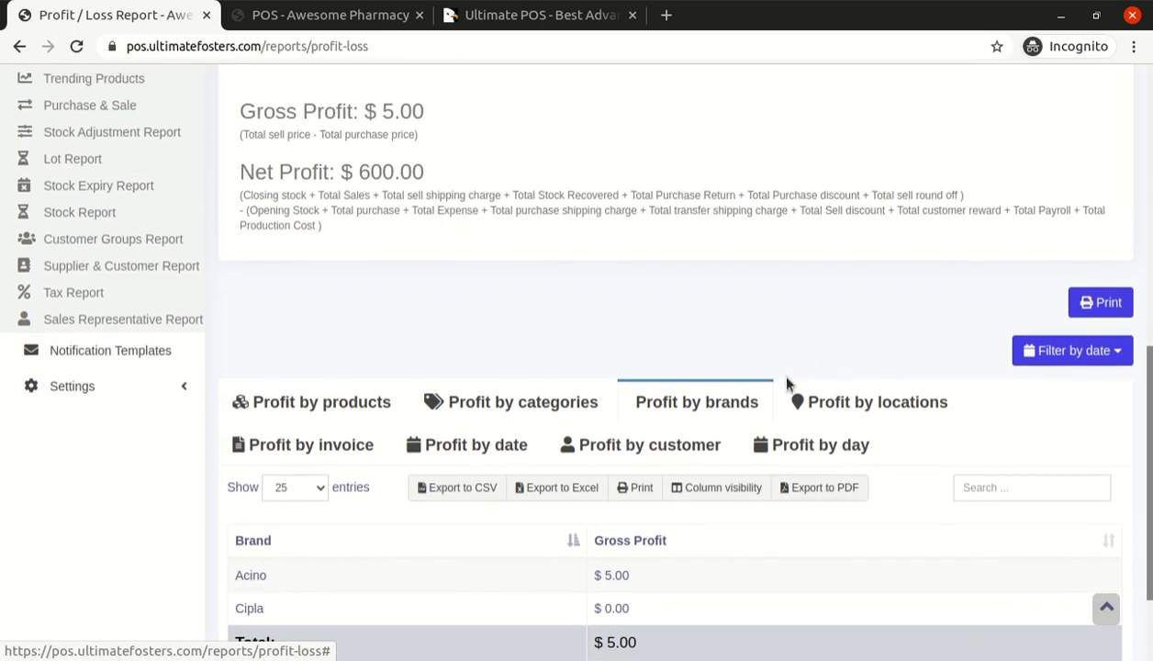
scroll(300, 431, up, 8)
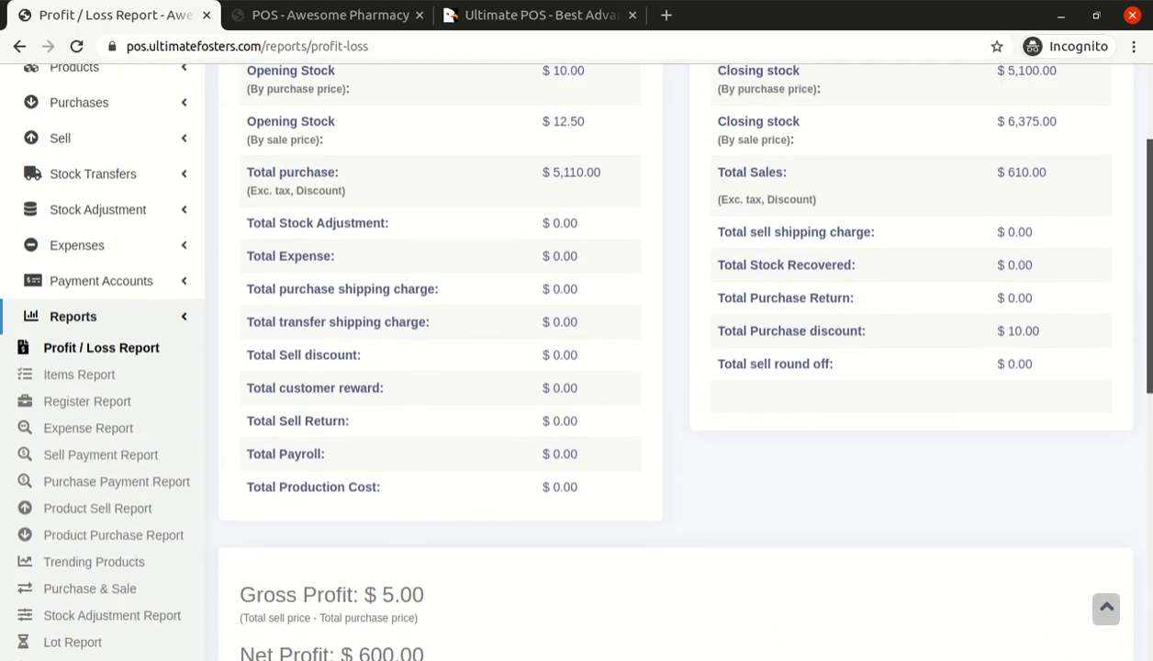
scroll(95, 478, down, 3)
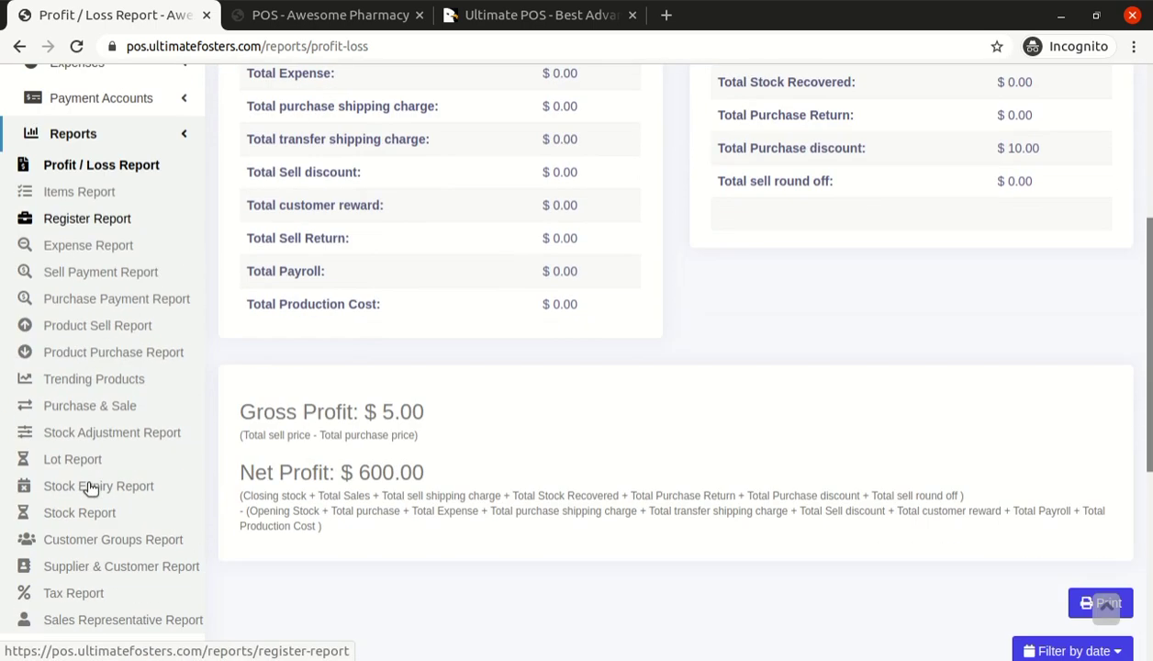
click(96, 485)
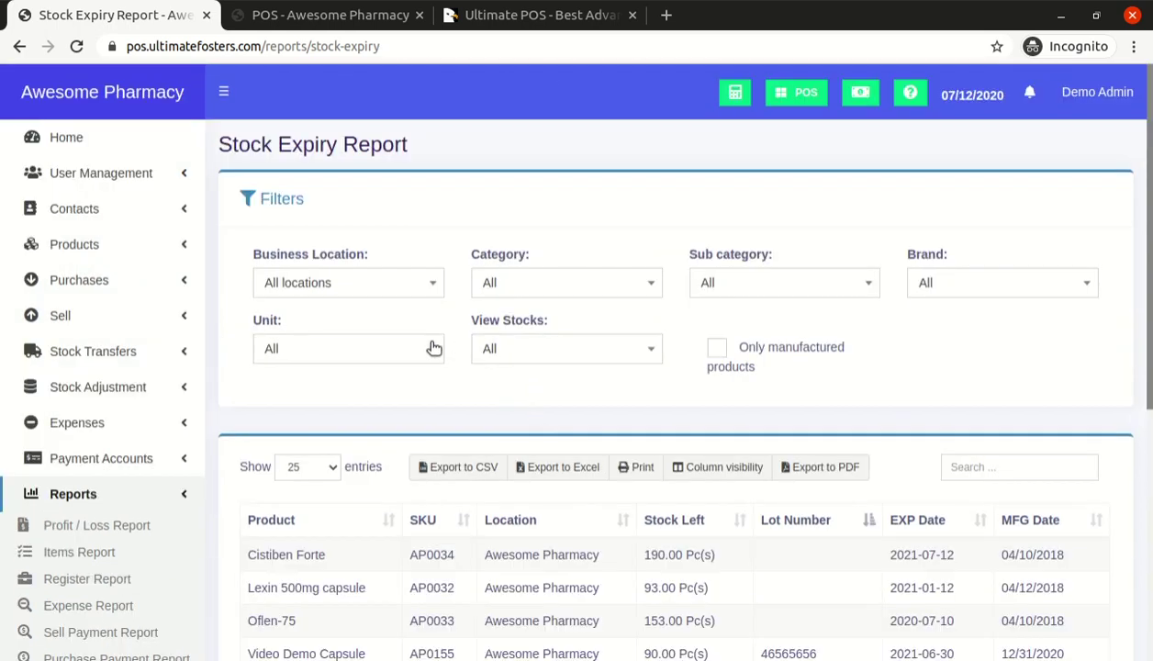
Scan the expiry table and inspect Business Location, Category, Sub category and Brand filters, leaving all at All
scroll(433, 347, down, 2)
scroll(420, 353, up, 2)
scroll(551, 381, down, 2)
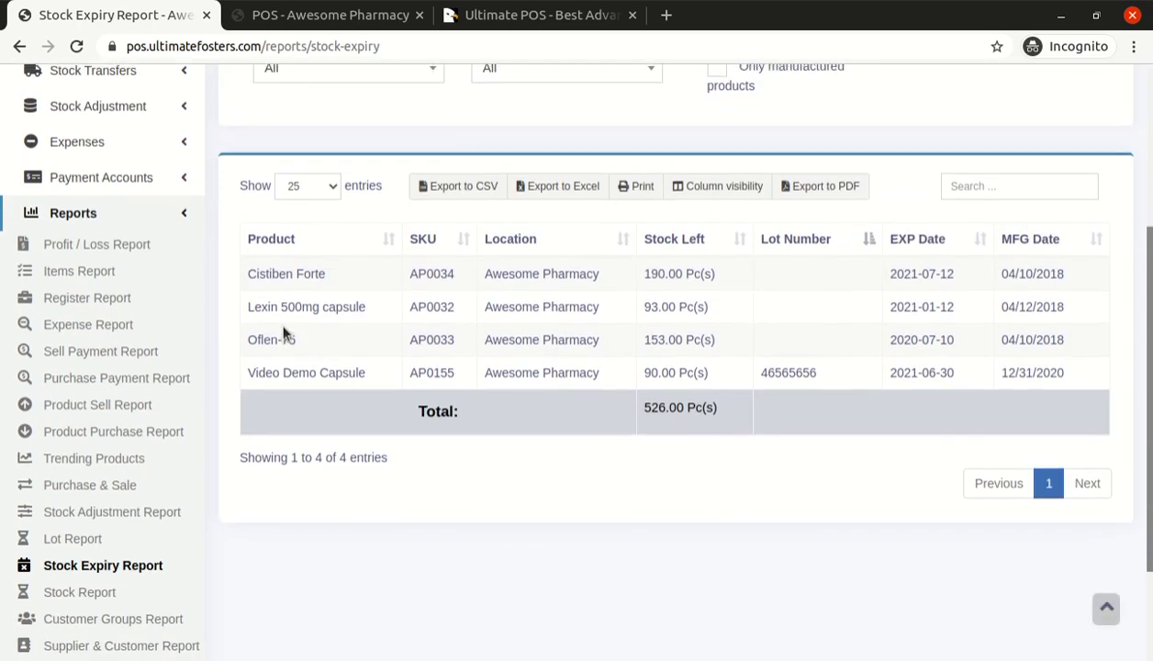
scroll(491, 195, up, 2)
click(294, 235)
click(316, 235)
click(530, 238)
click(530, 237)
click(764, 229)
click(764, 229)
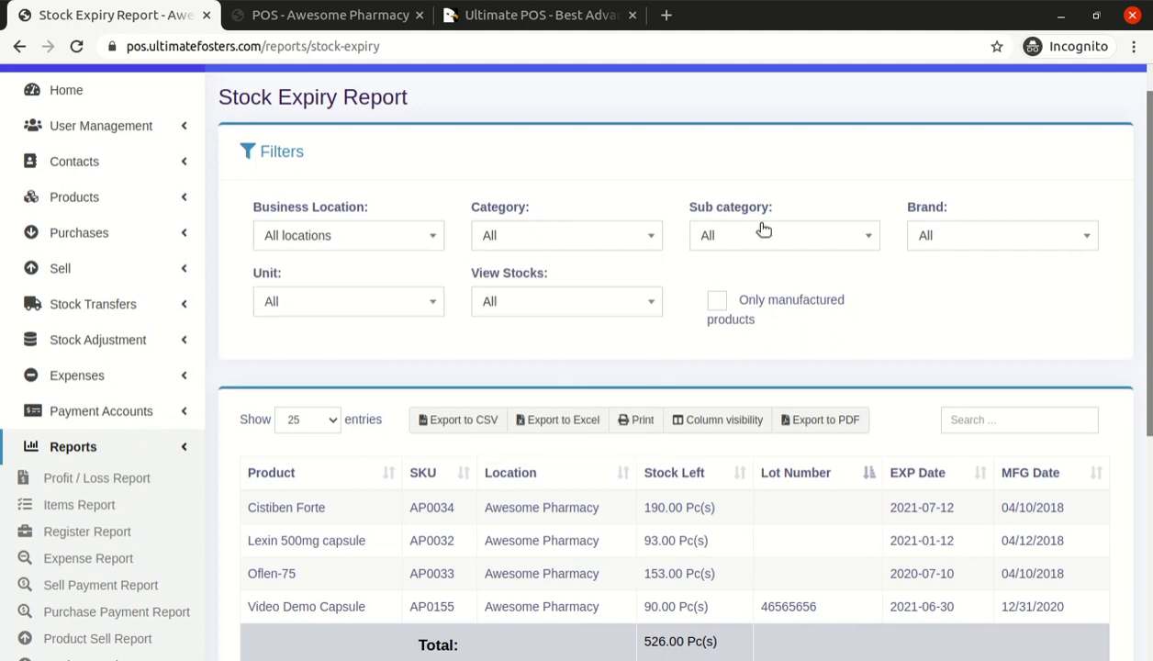
click(963, 233)
click(963, 233)
scroll(423, 303, up, 1)
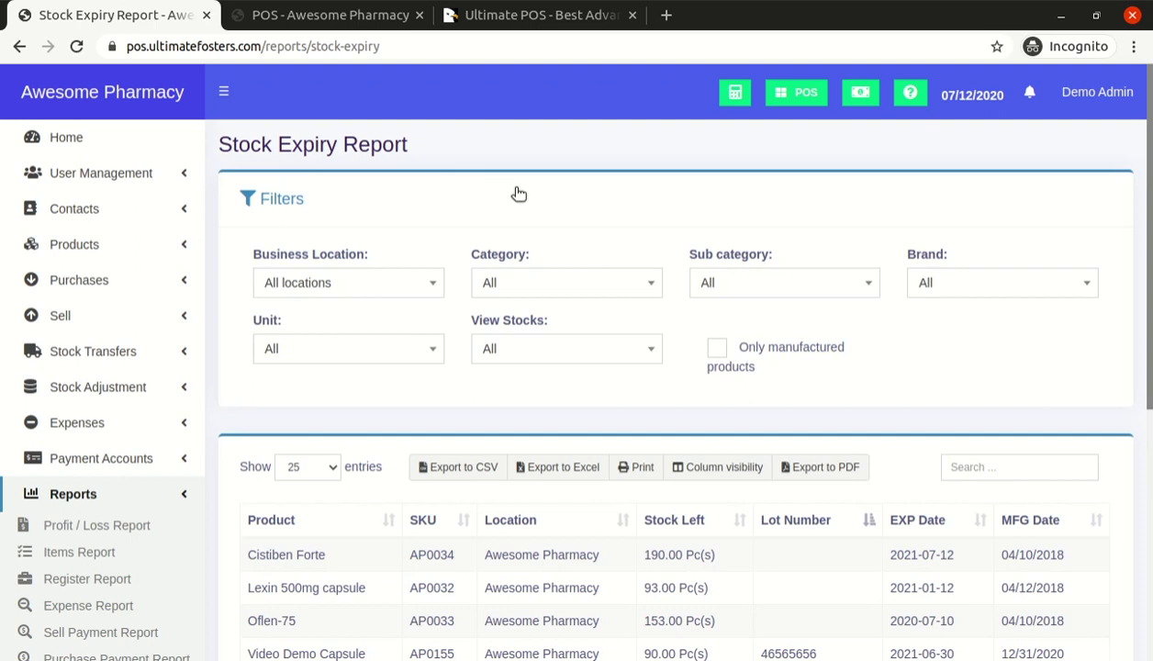
Show only Expired stock and mark Oflen-75 (AP0033), 153.00 pieces left, expiring 2020-07-10
click(512, 346)
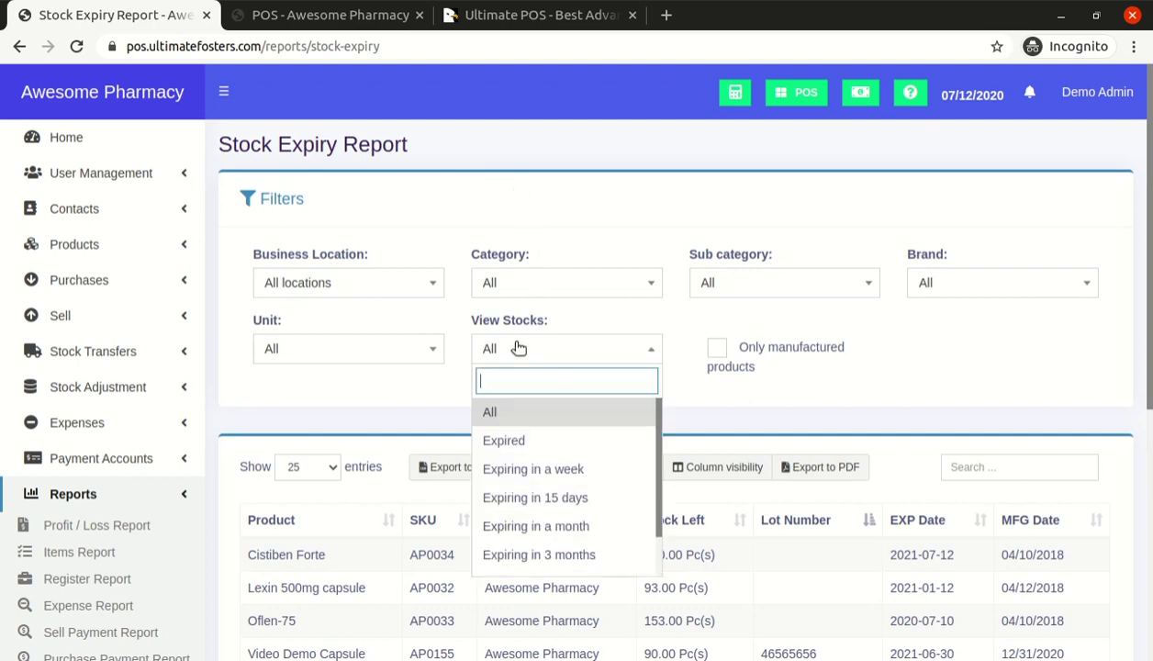
click(517, 447)
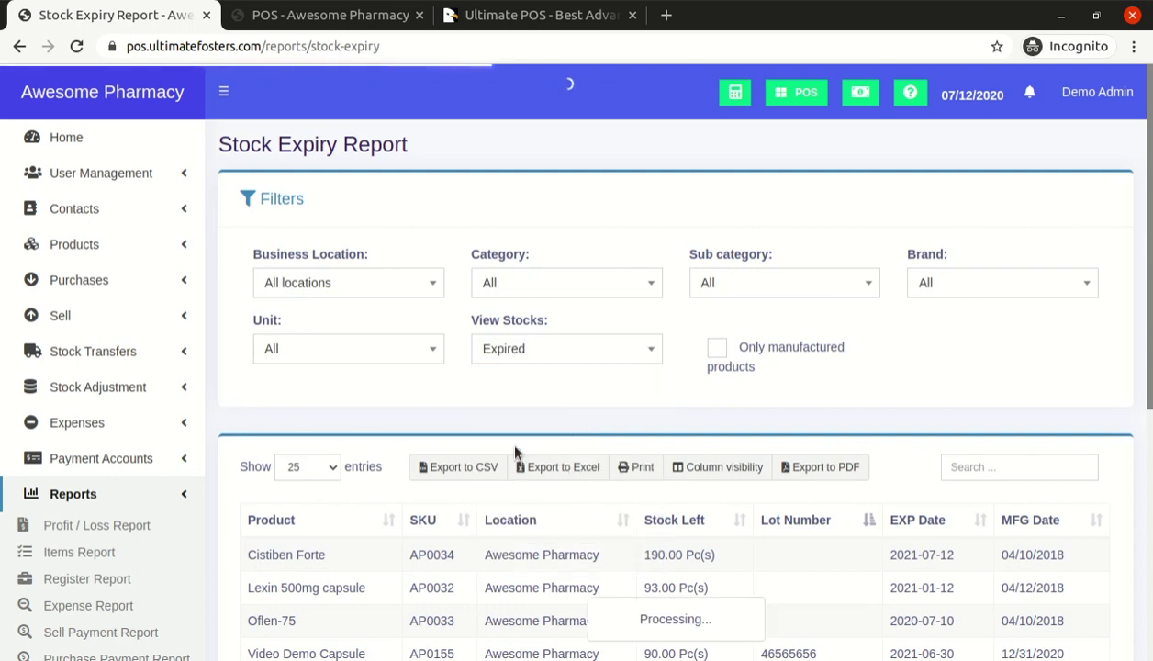
scroll(604, 392, down, 1)
scroll(604, 393, down, 1)
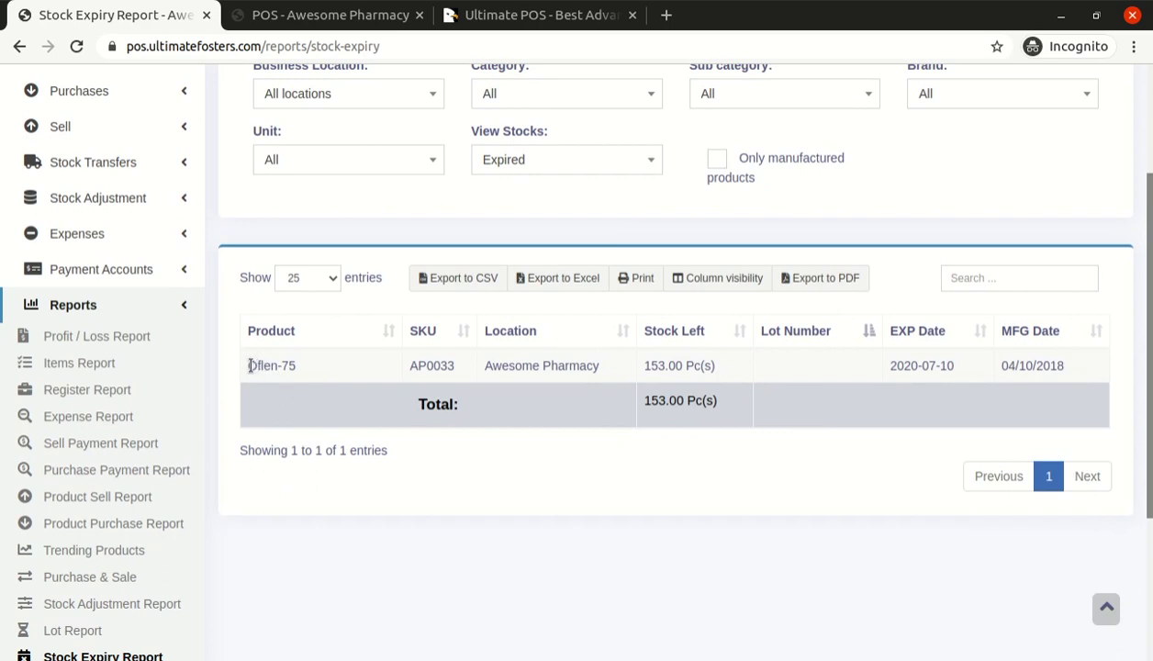
drag(250, 366, 336, 373)
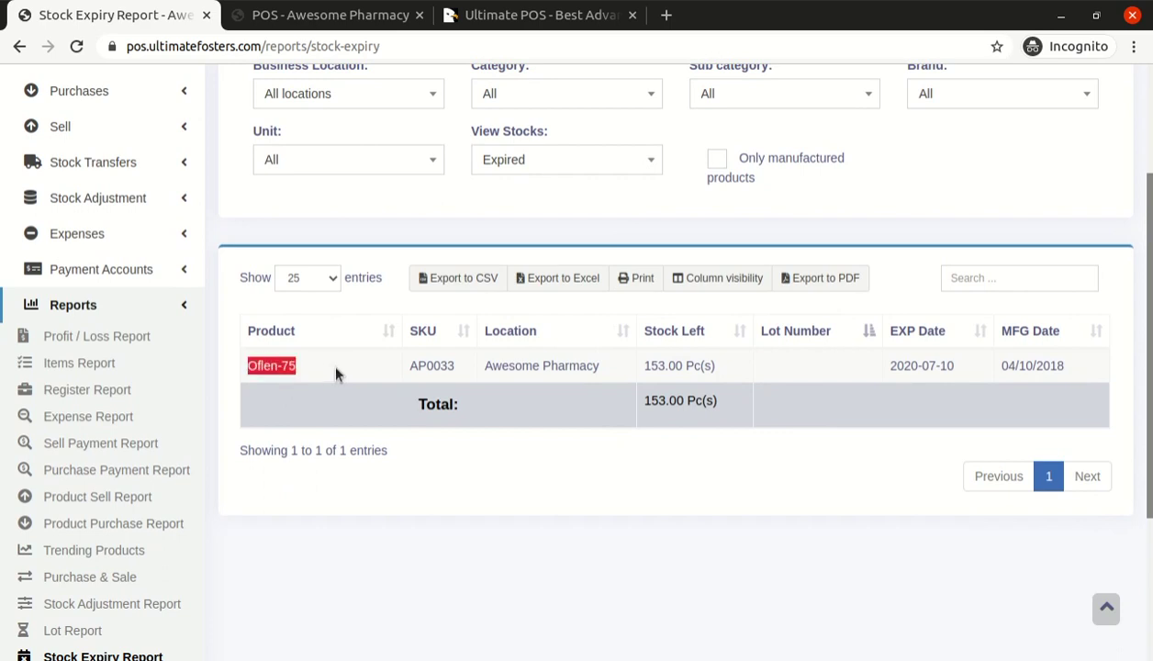
double_click(424, 365)
drag(643, 366, 682, 367)
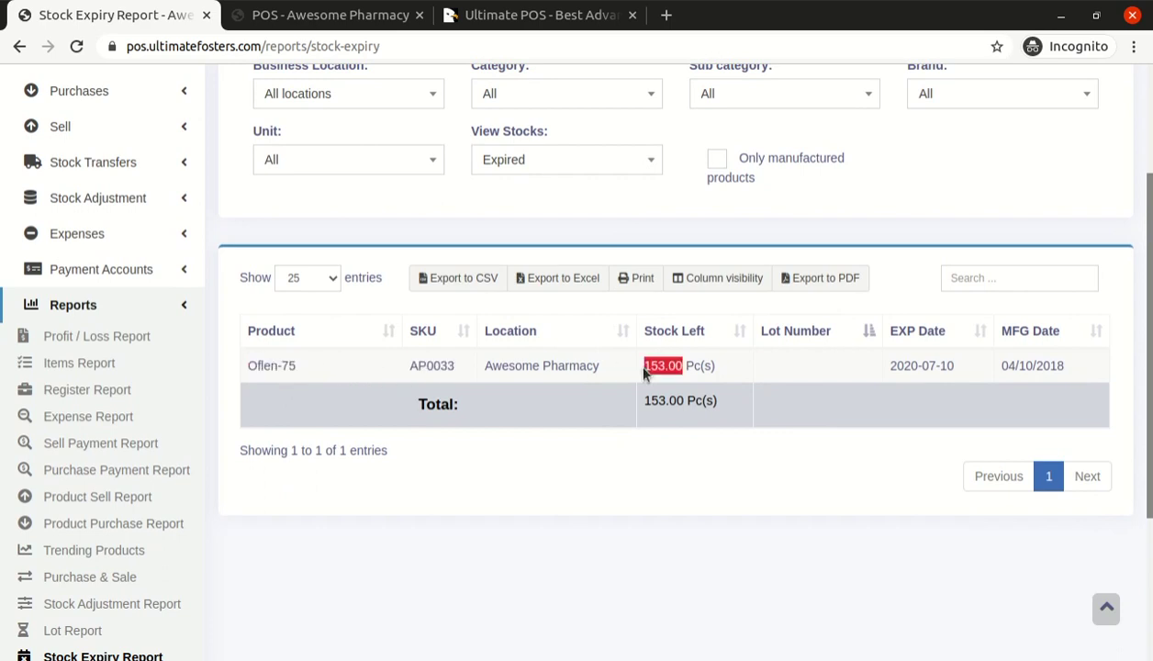
drag(918, 372, 955, 366)
triple_click(930, 364)
scroll(709, 388, up, 1)
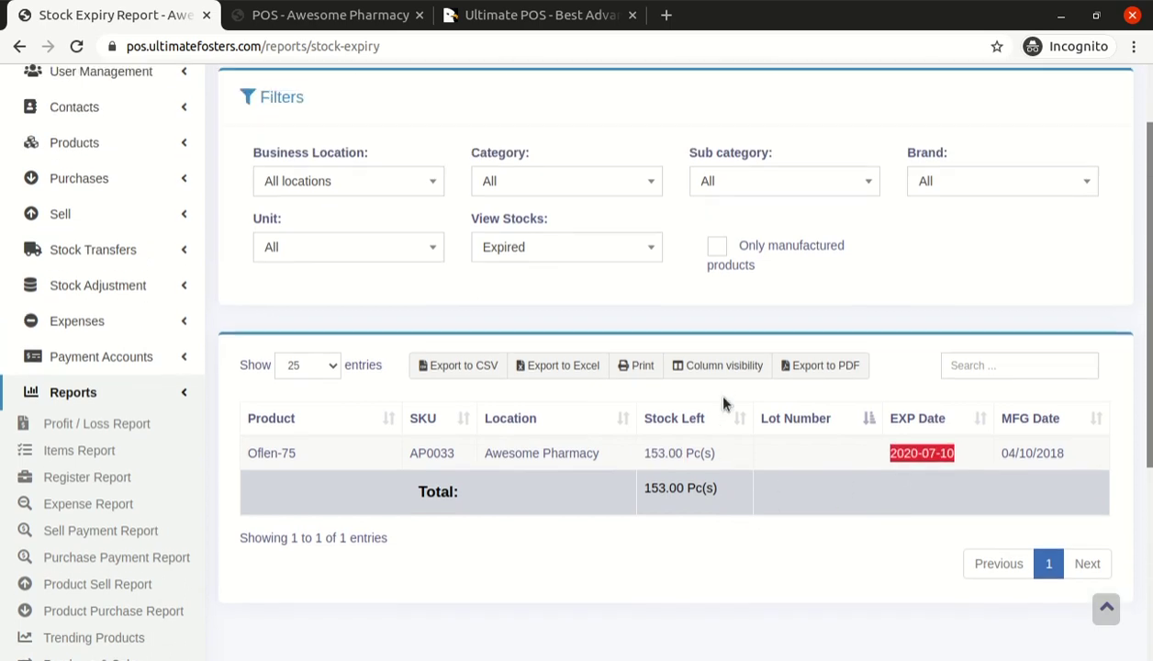
Switch View Stocks to Expiring in a week, then Expiring in 3 months
click(534, 268)
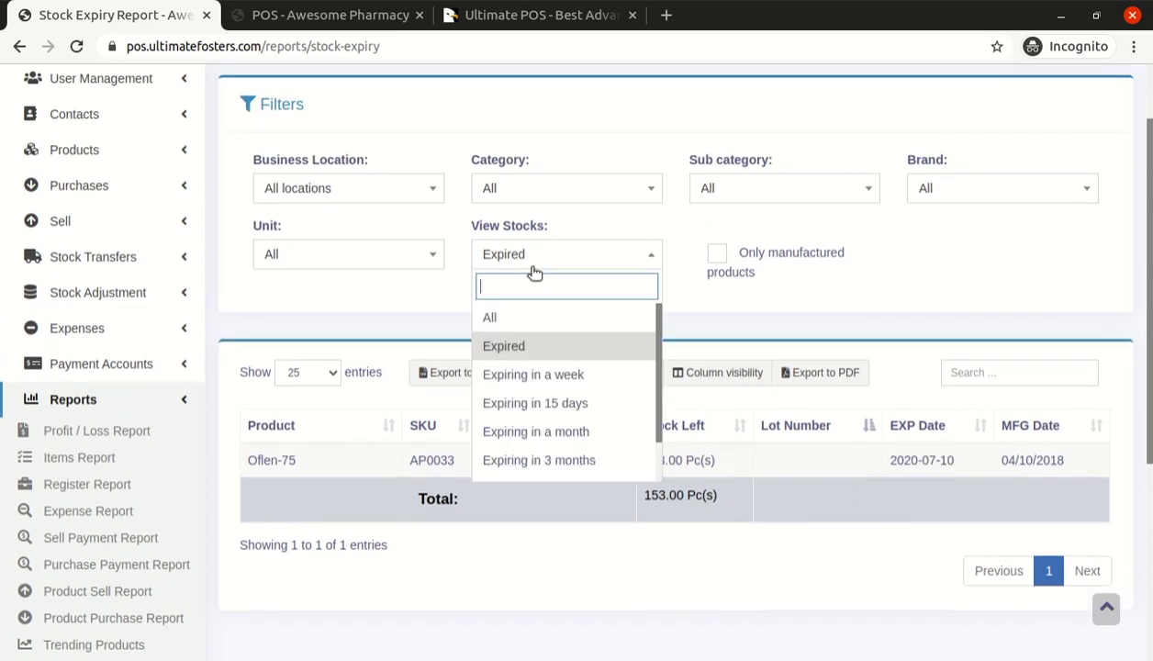
click(560, 374)
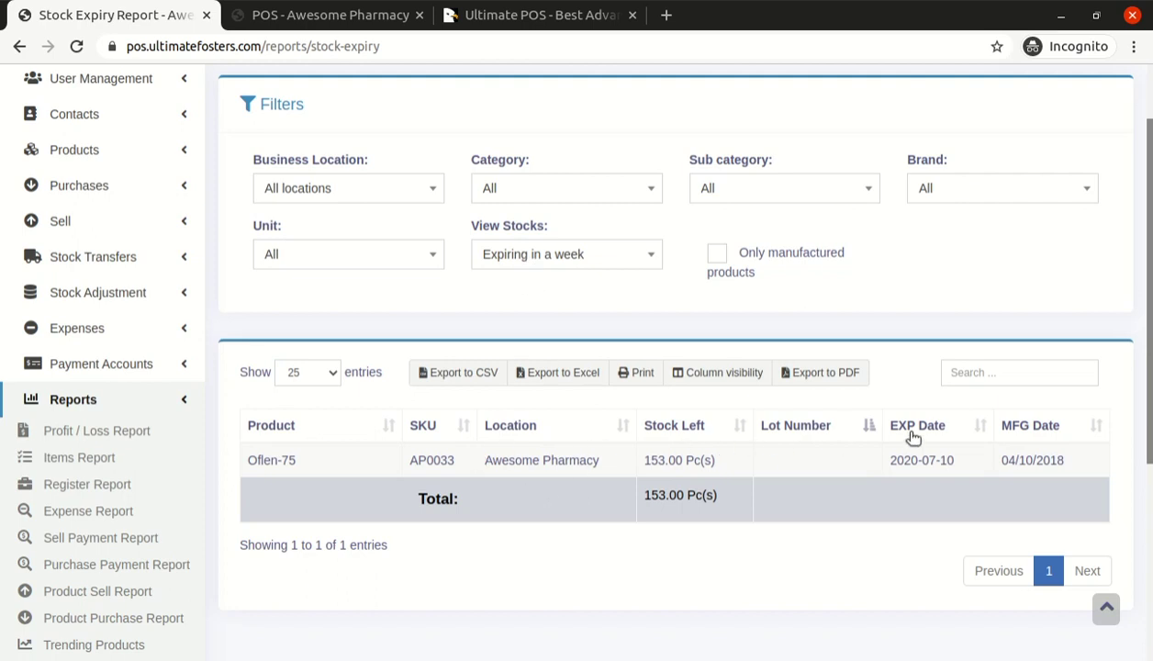
click(537, 265)
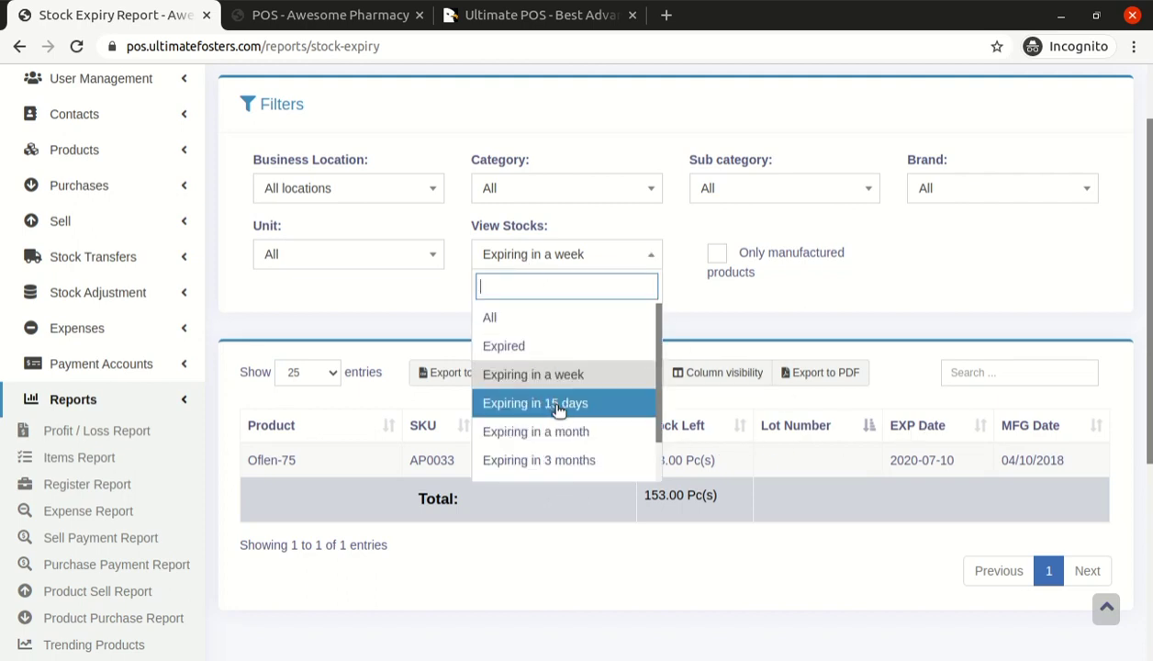
scroll(558, 410, down, 1)
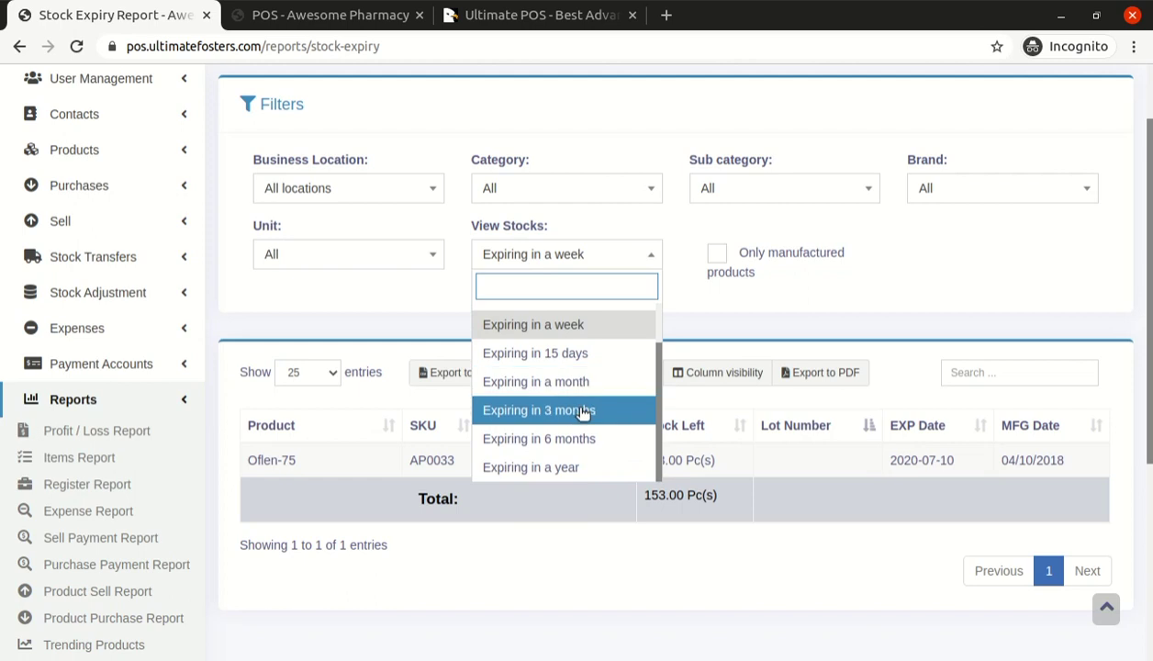
click(594, 421)
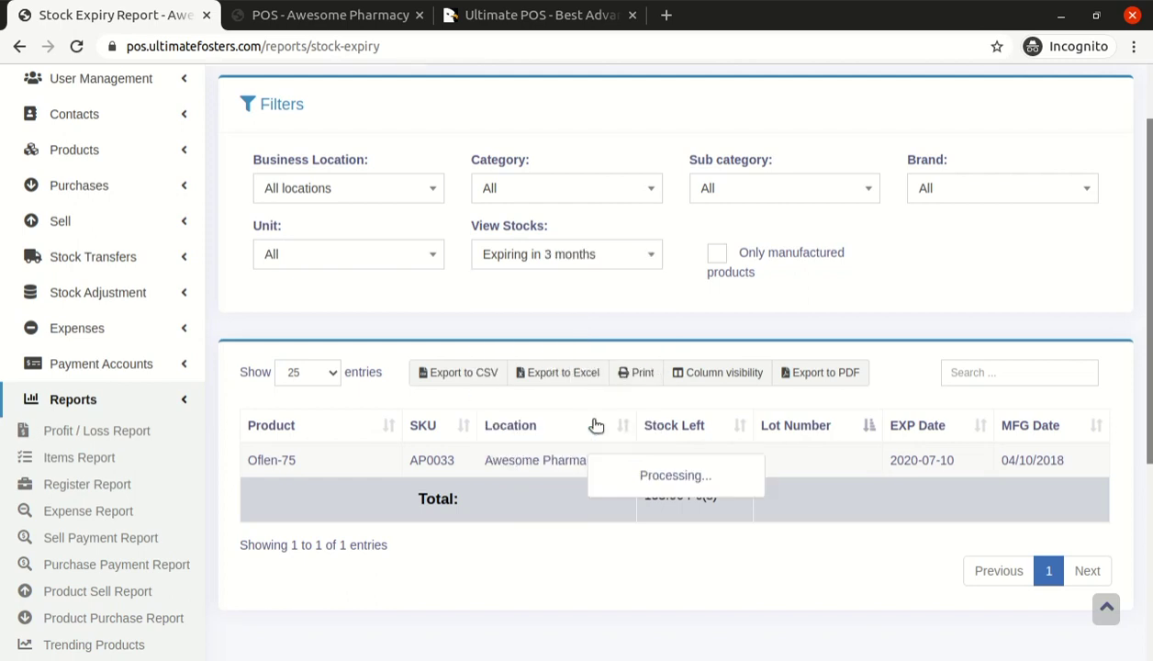
Set View Stocks to Expiring in a year and scroll through the four listed products
click(534, 264)
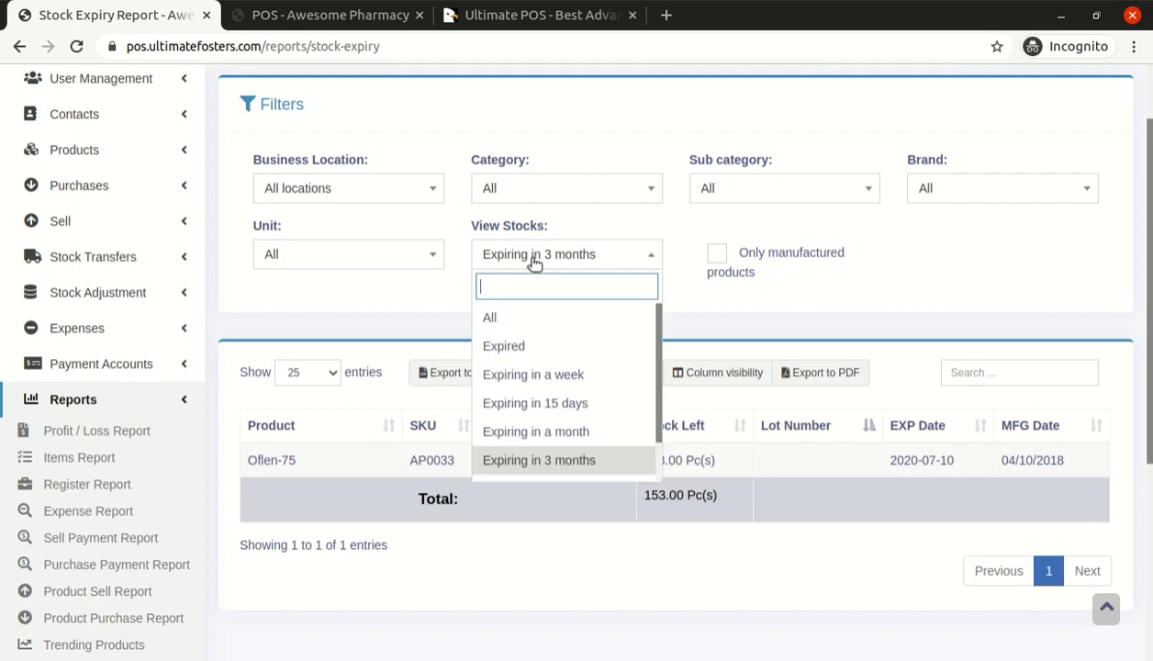
scroll(555, 386, down, 2)
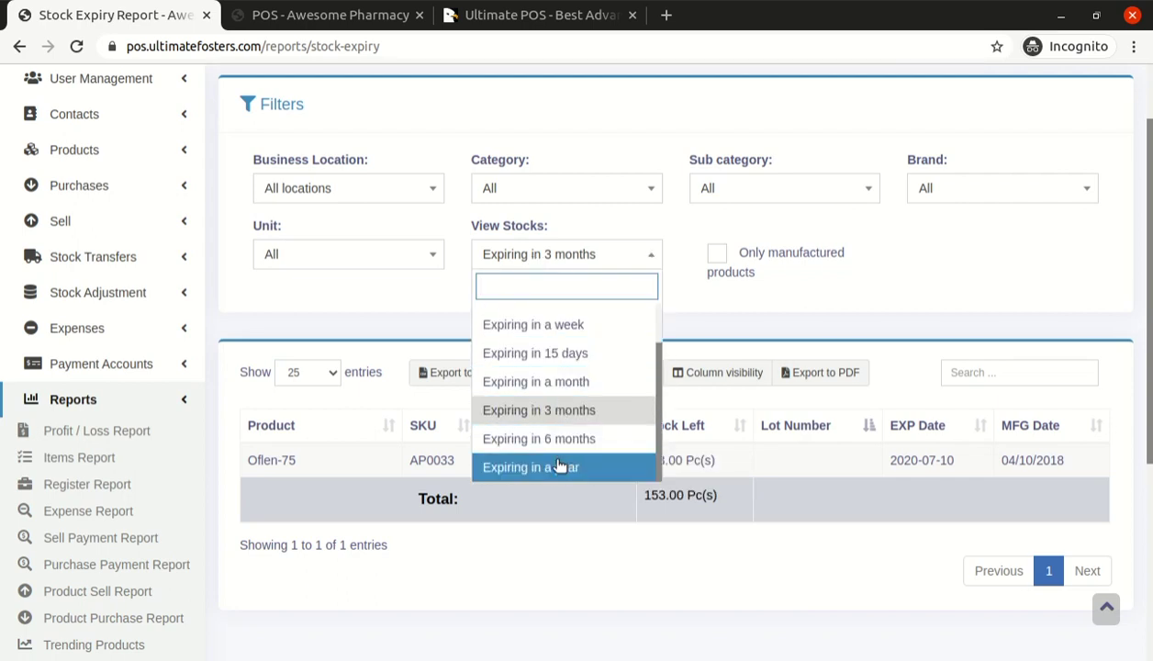
click(553, 465)
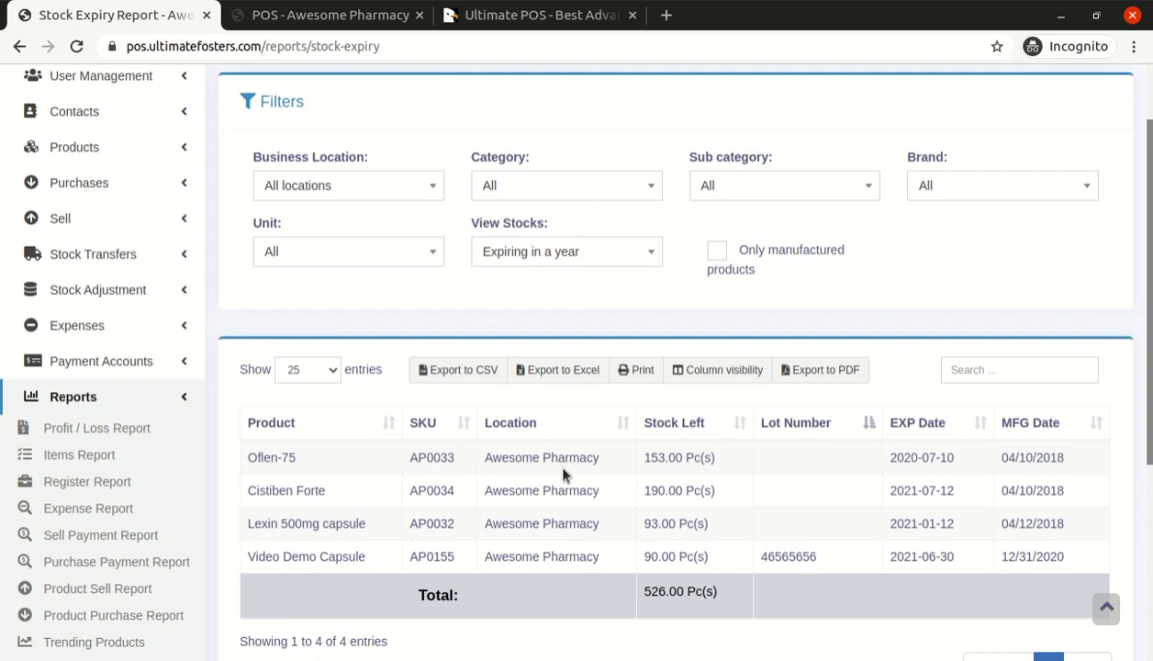
scroll(552, 458, down, 1)
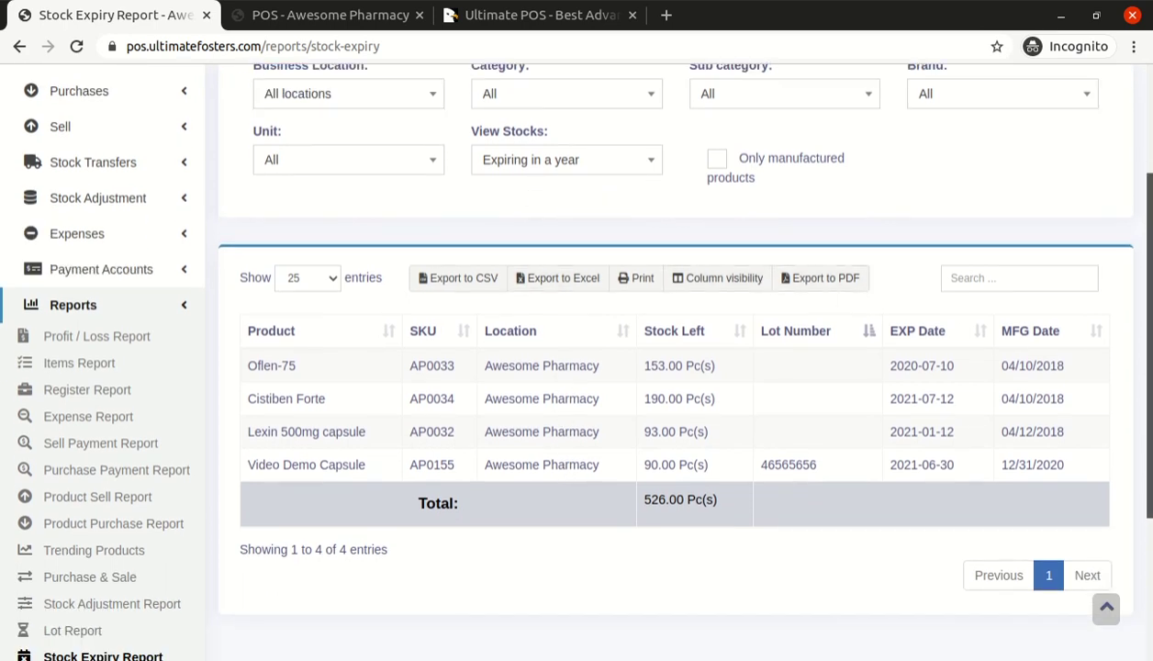
drag(1150, 345, 1150, 243)
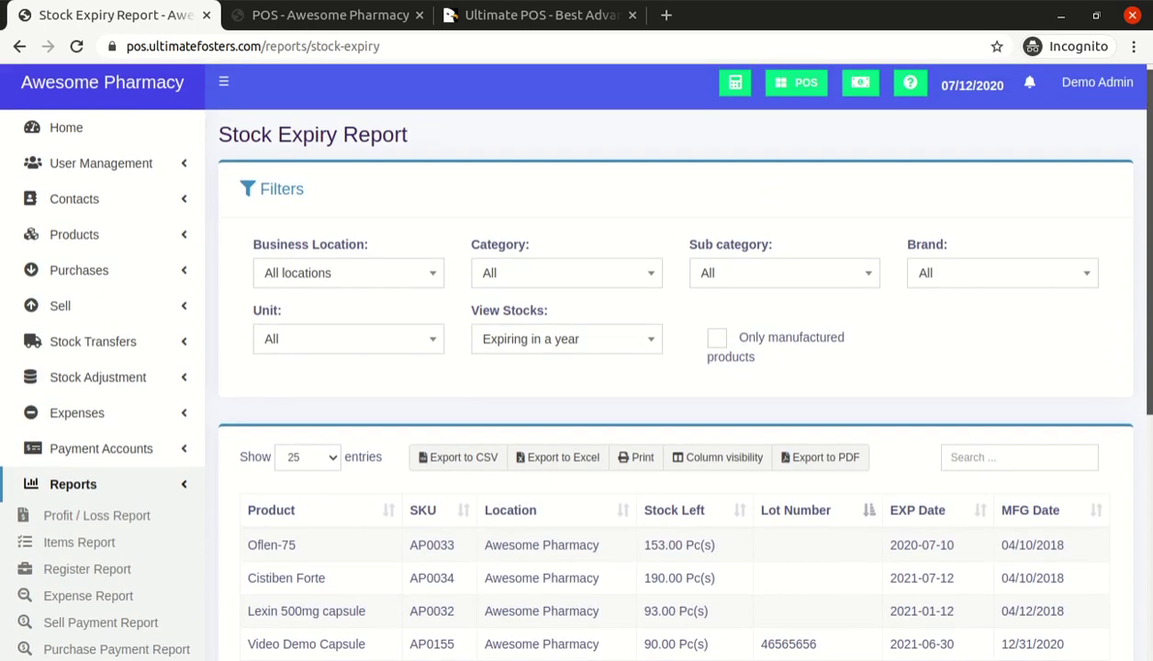
scroll(281, 439, down, 3)
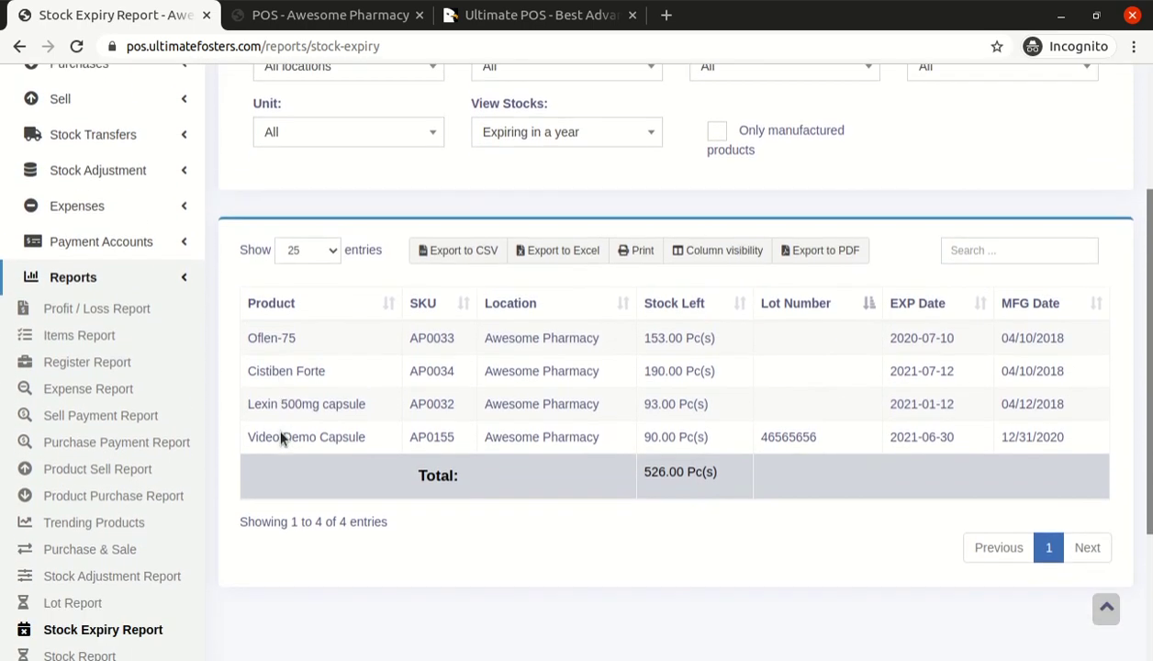
scroll(165, 481, down, 2)
scroll(165, 417, up, 3)
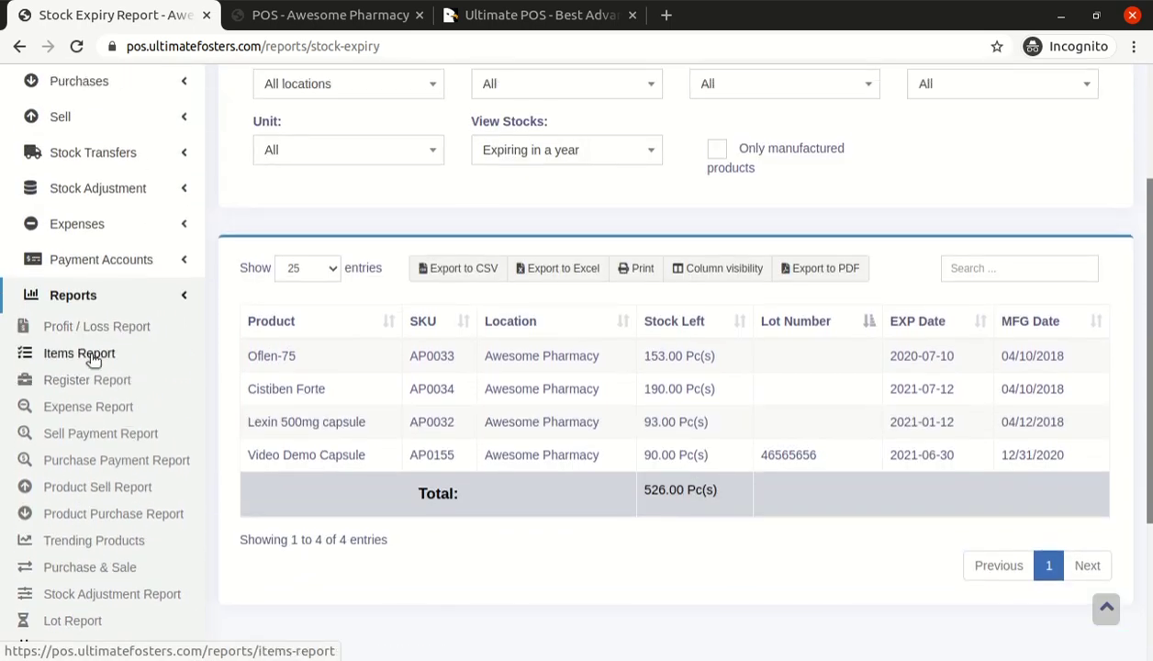
Open the Items Report for 2020 to view the two Video Demo Capsule rows totalling $2.00
click(92, 357)
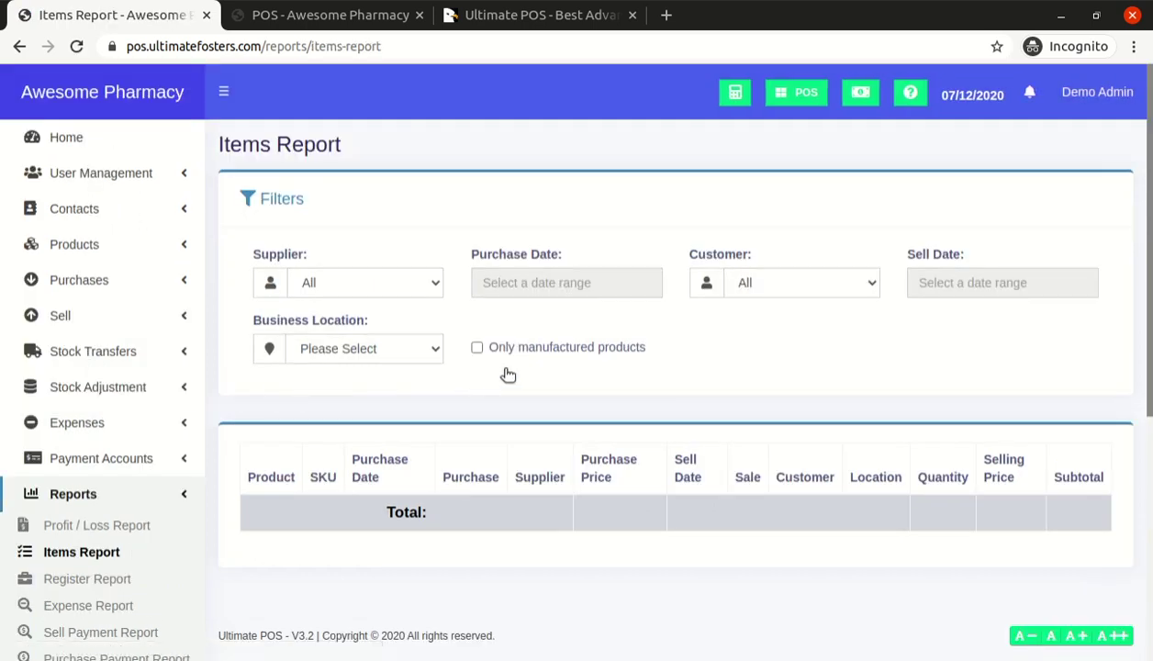
scroll(505, 375, down, 2)
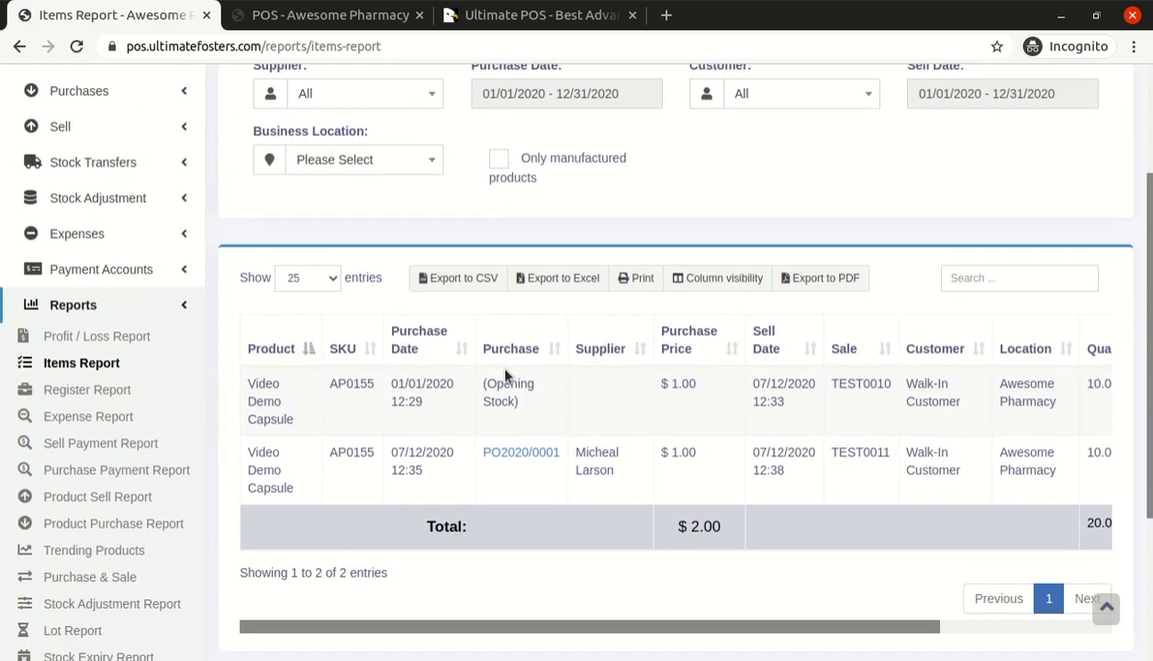
scroll(365, 408, up, 2)
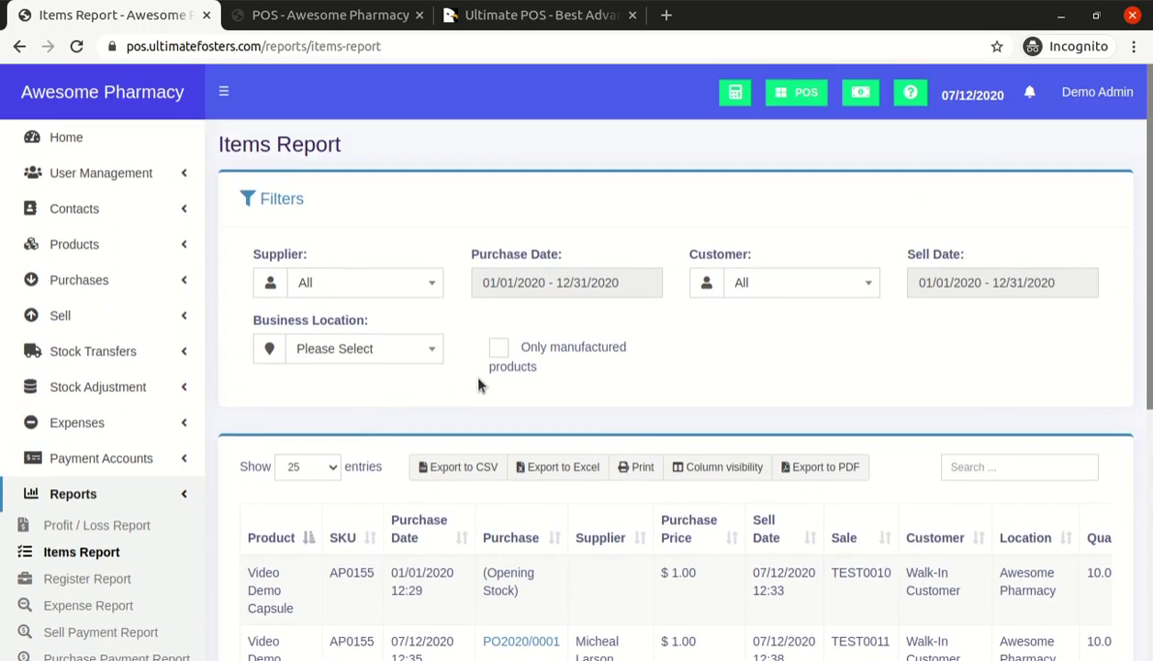
scroll(478, 386, down, 2)
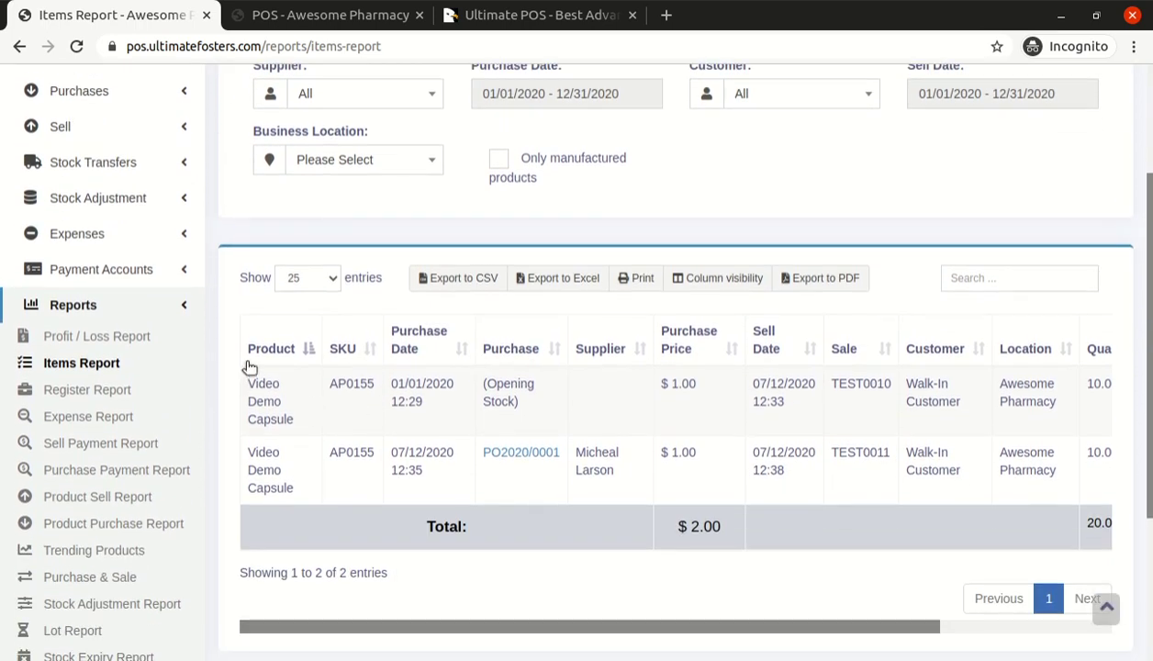
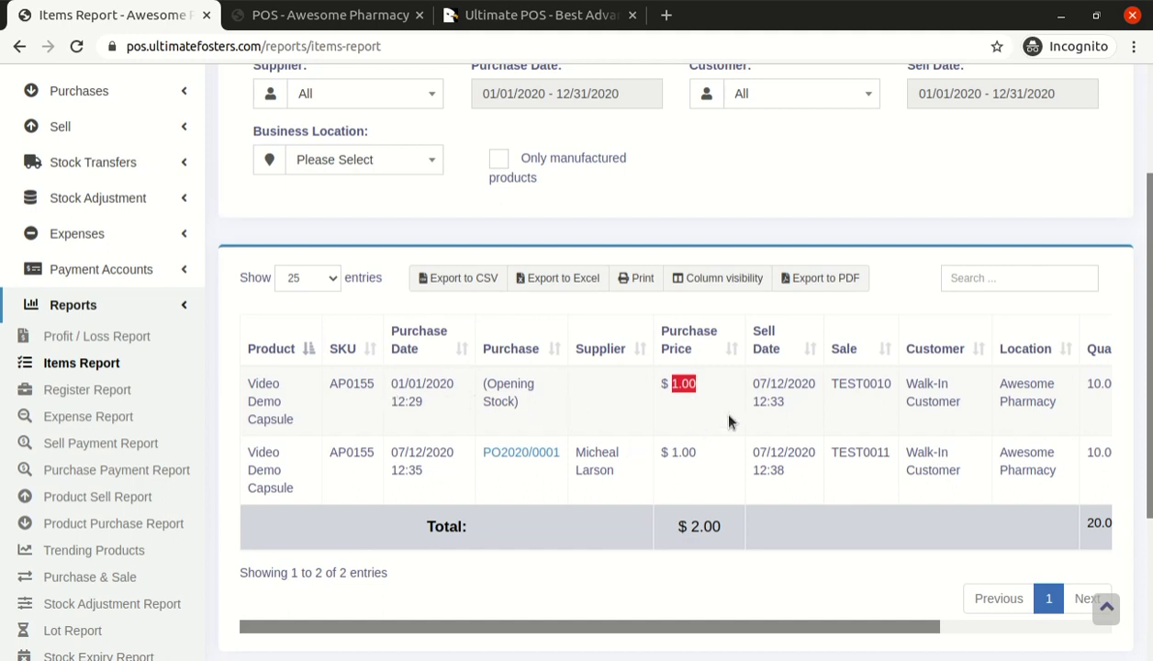
Highlight the first Items Report row's sell date, purchase date and sale reference TEST0010
triple_click(771, 386)
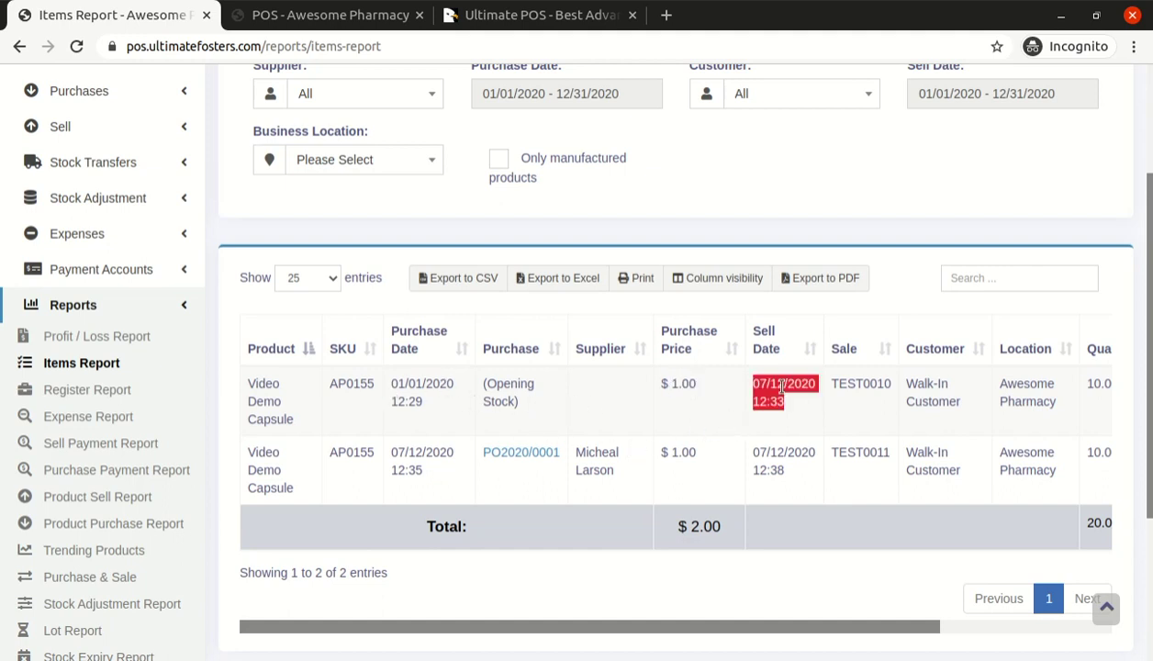
triple_click(449, 415)
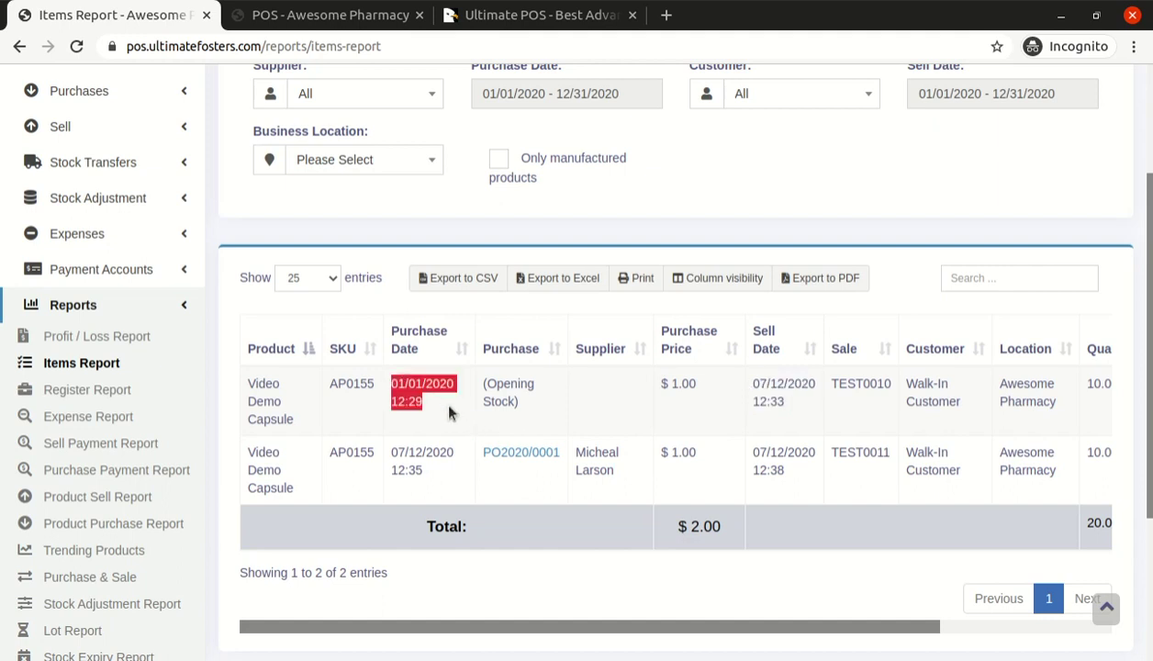
click(449, 415)
click(780, 395)
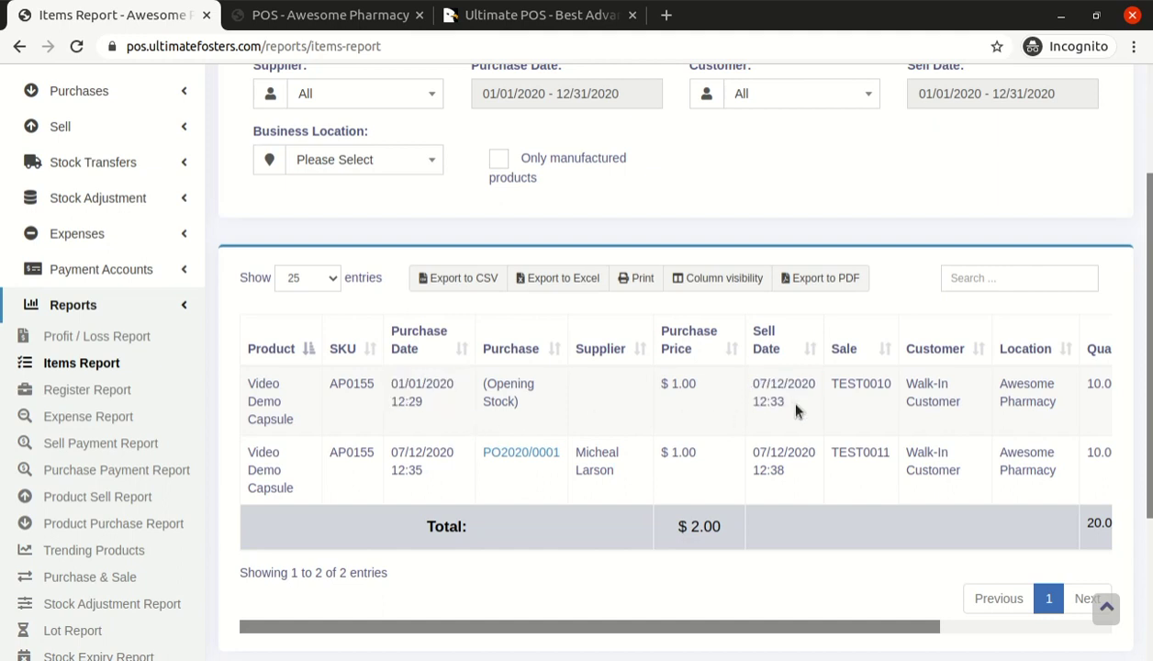
double_click(857, 384)
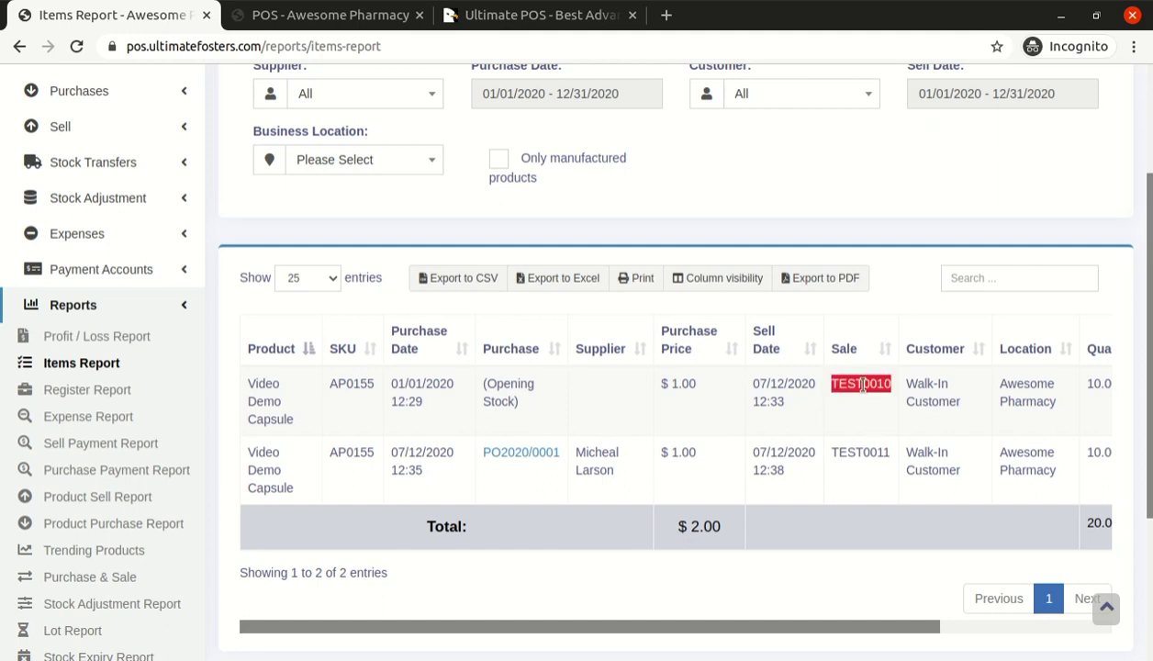
Point out the row's Walk-In Customer, Awesome Pharmacy location, 10.00 quantity and 1.25 selling price
drag(908, 383, 1013, 501)
click(966, 410)
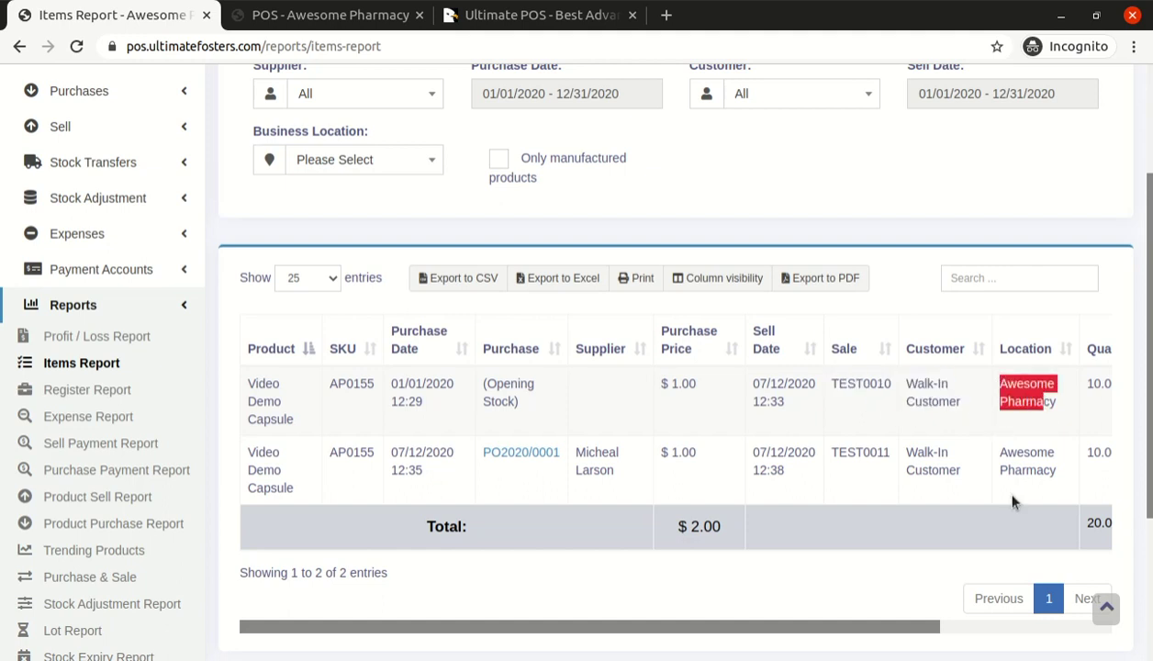
drag(932, 627, 1084, 627)
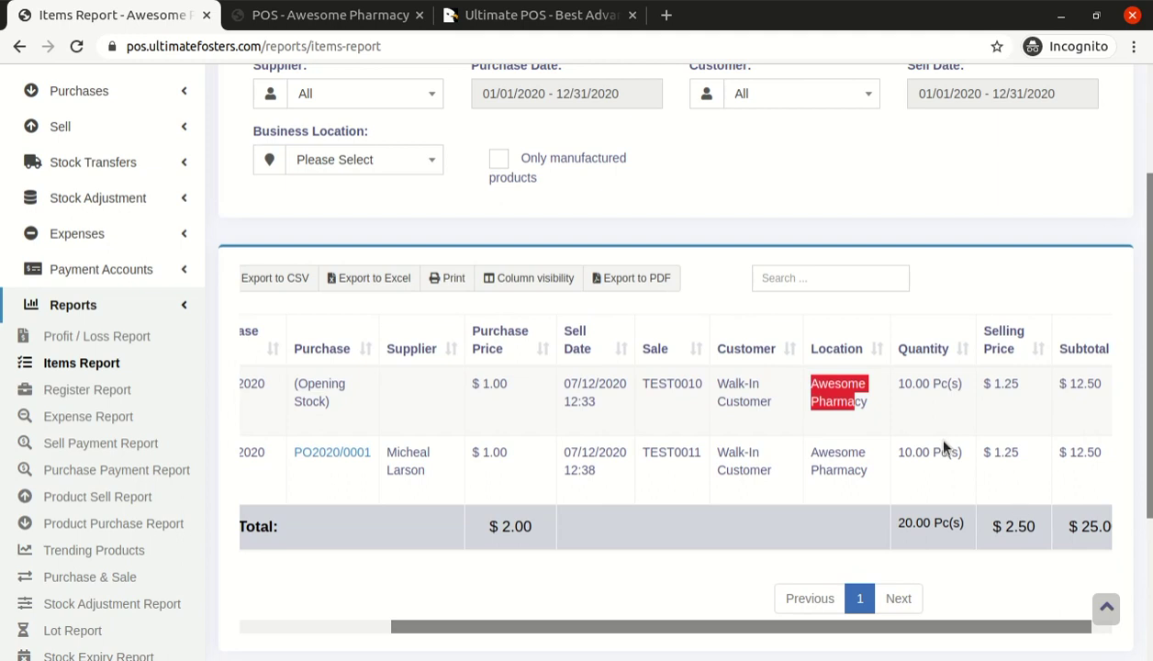
double_click(912, 384)
double_click(1006, 384)
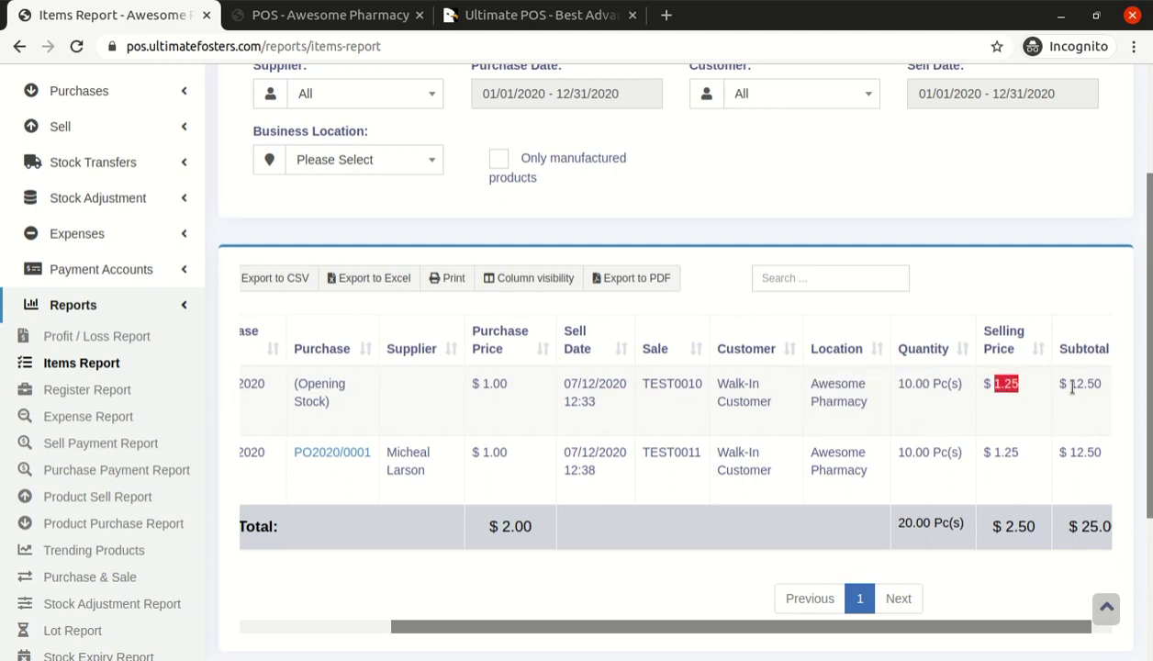
drag(1040, 629, 466, 561)
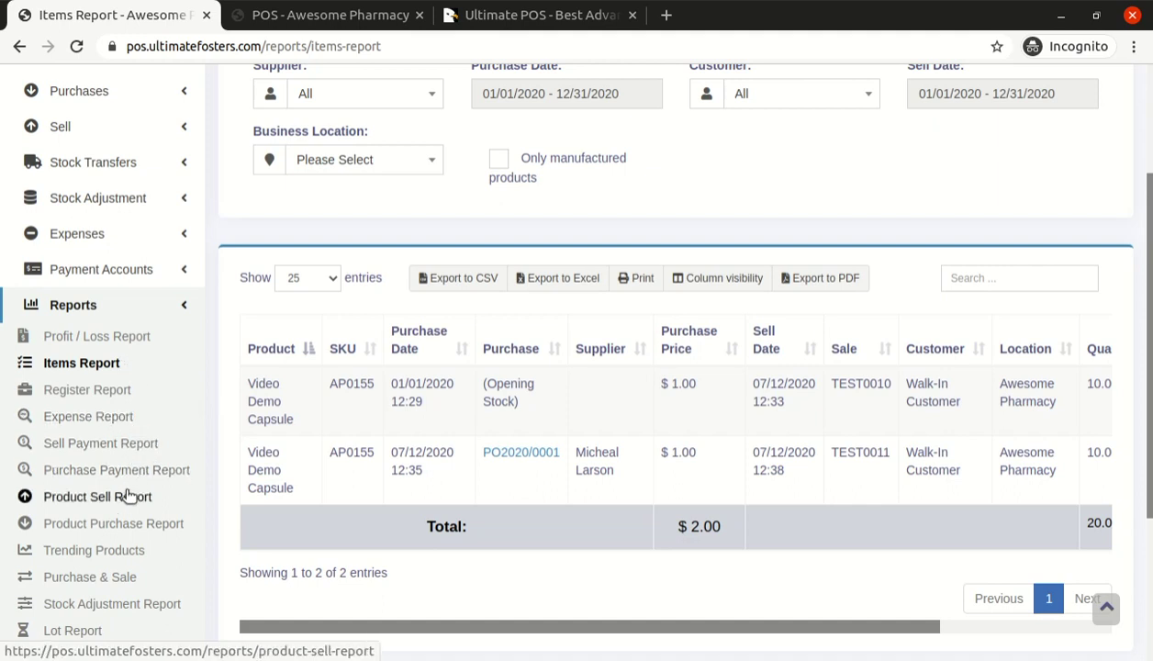
scroll(135, 468, down, 1)
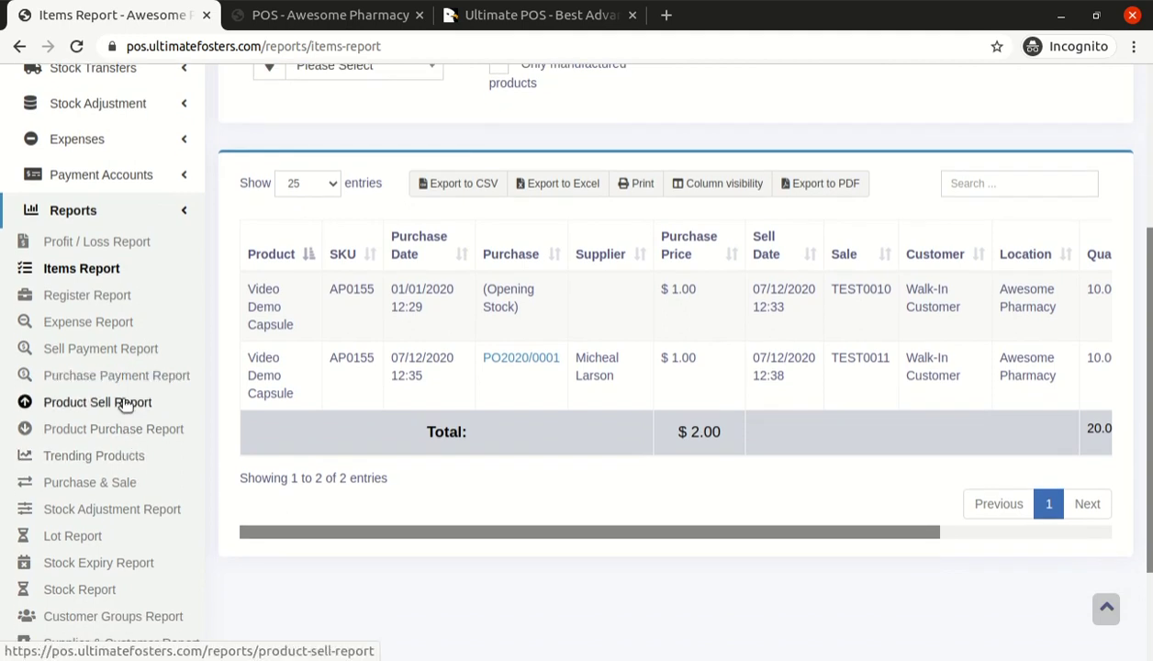
Open the Trending Products report and scroll through it
click(111, 457)
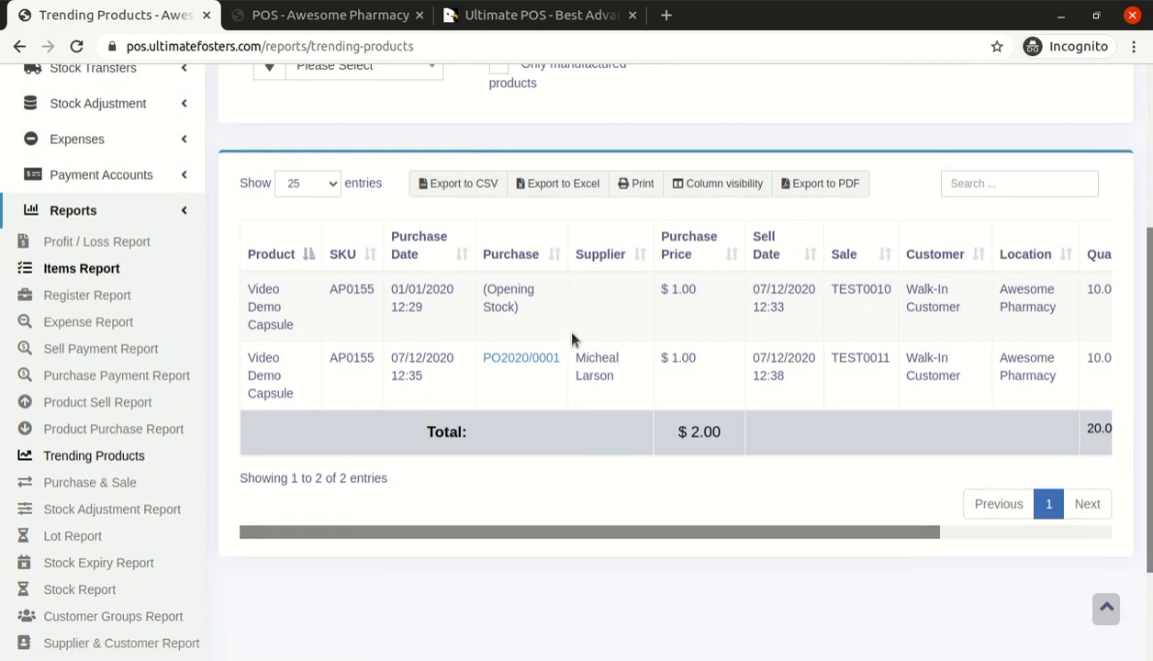
scroll(572, 340, down, 1)
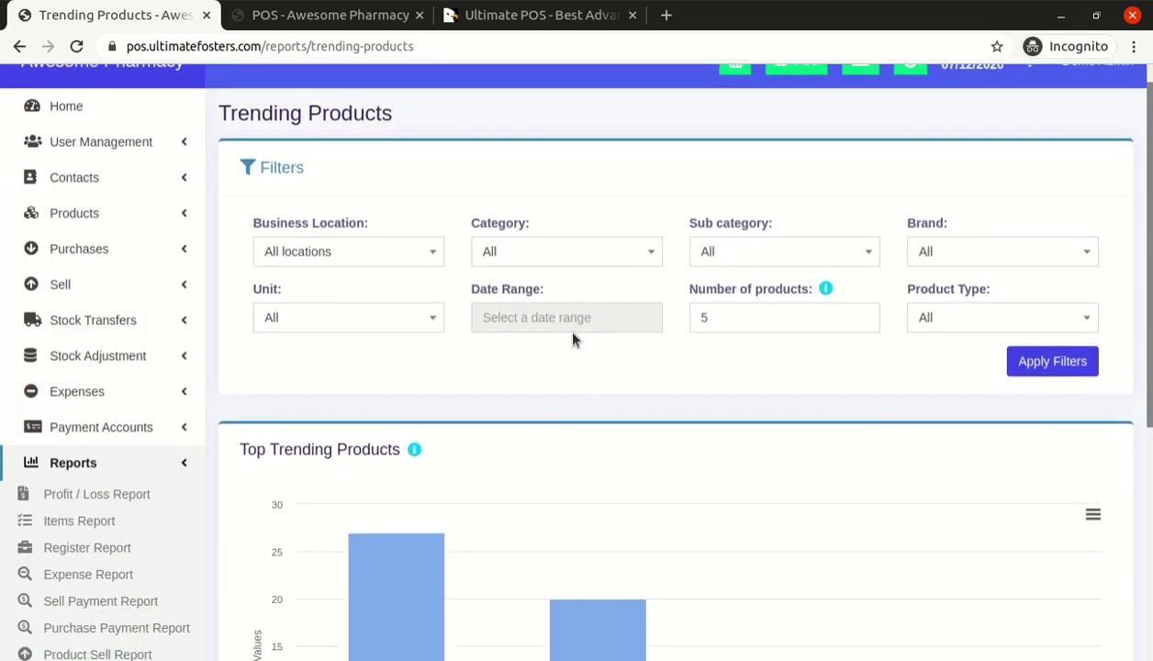
scroll(572, 340, down, 3)
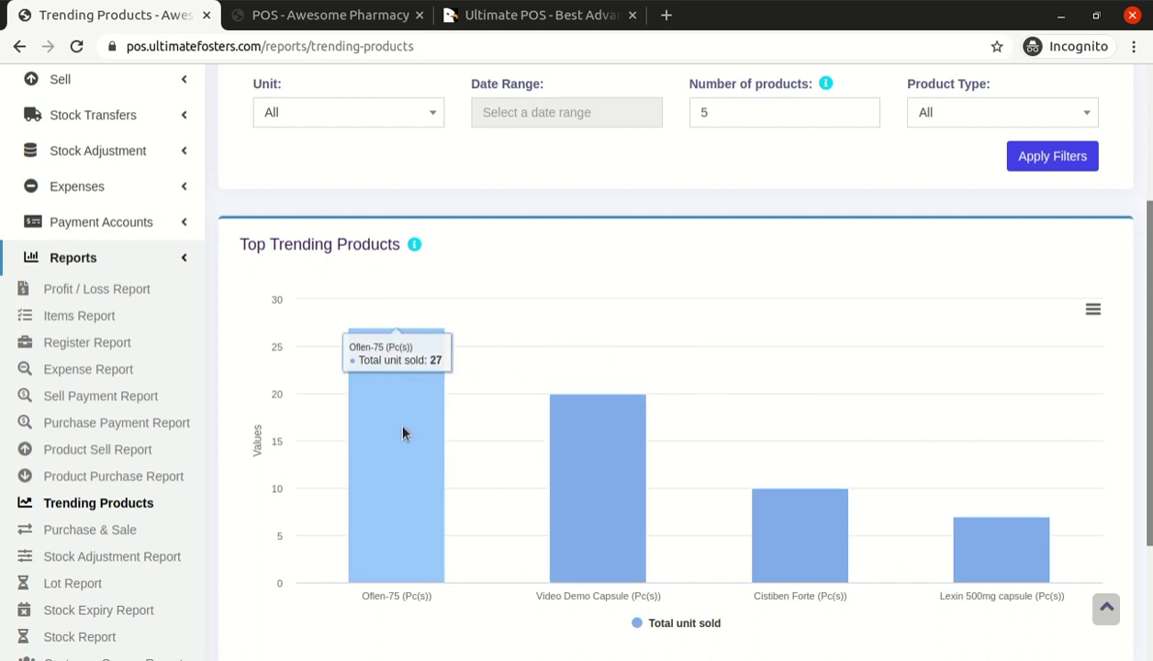
scroll(404, 432, up, 2)
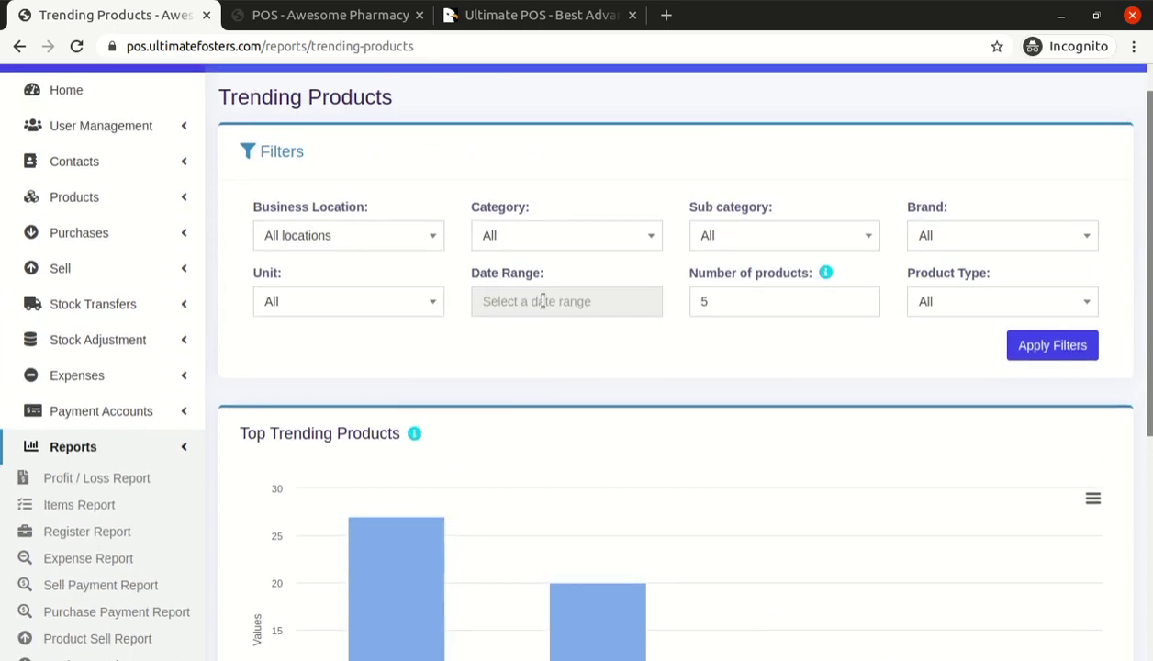
Filter Trending Products to last month (06/01/2020 ~ 06/30/2020) and view the refreshed chart
click(542, 301)
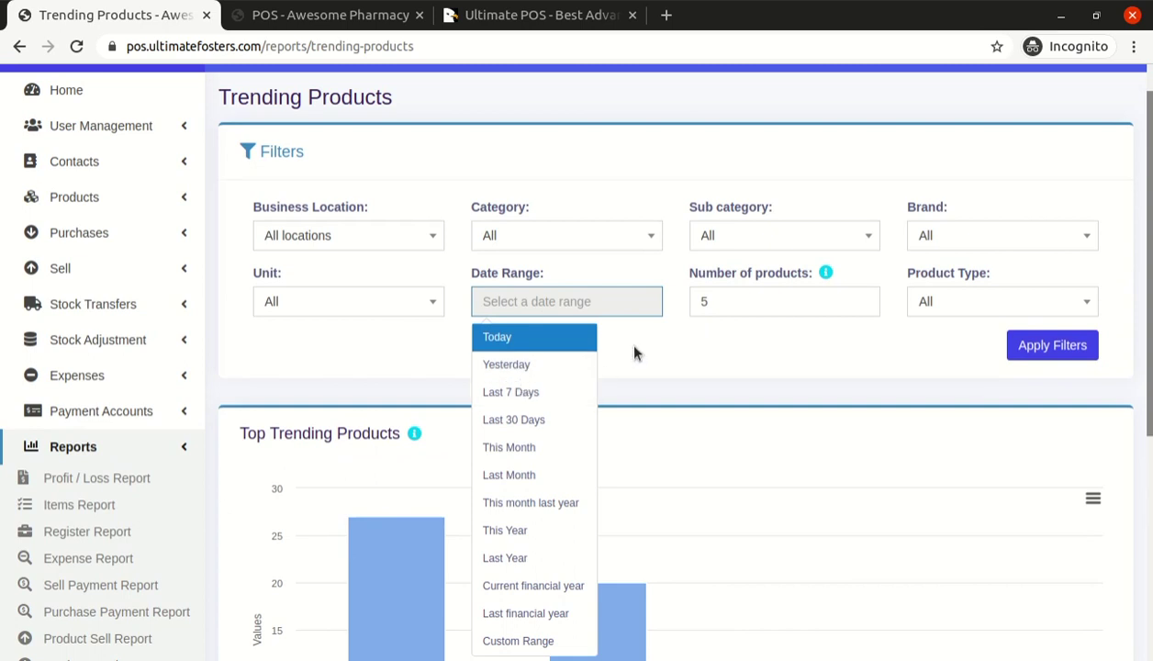
scroll(622, 340, down, 1)
click(613, 294)
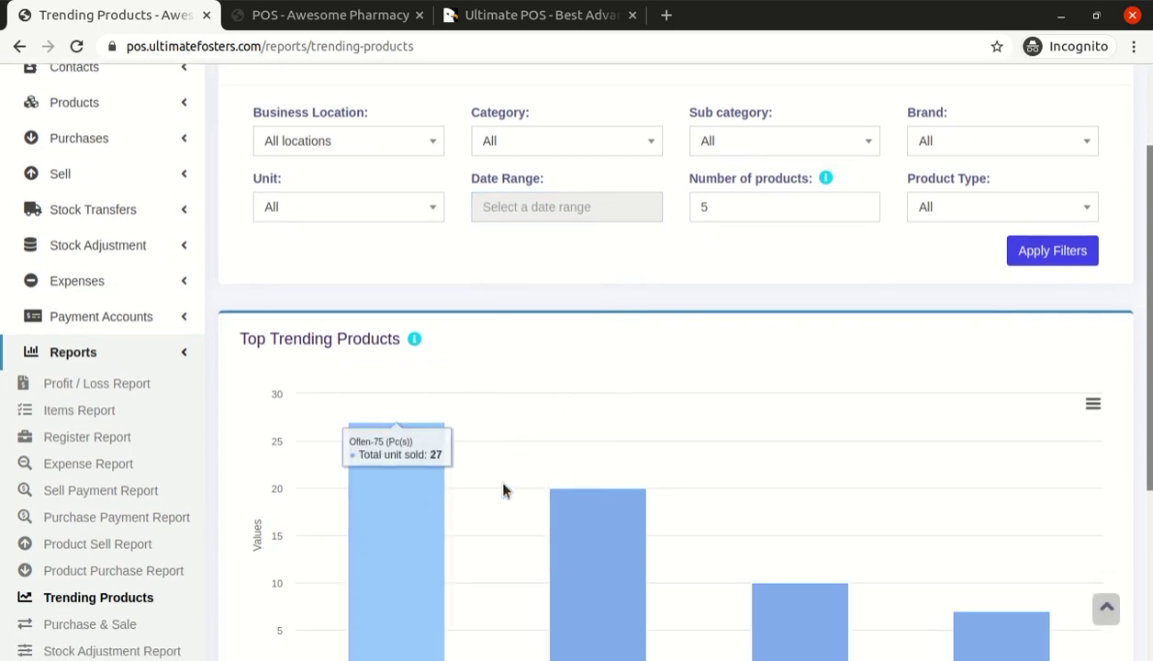
click(541, 207)
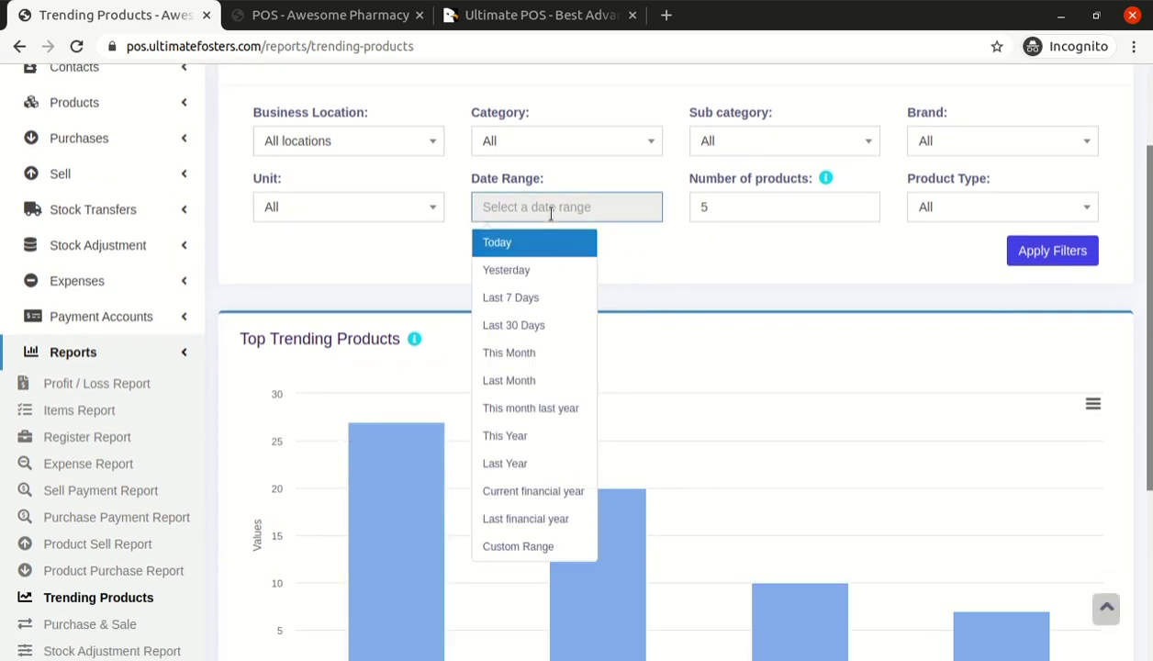
click(527, 383)
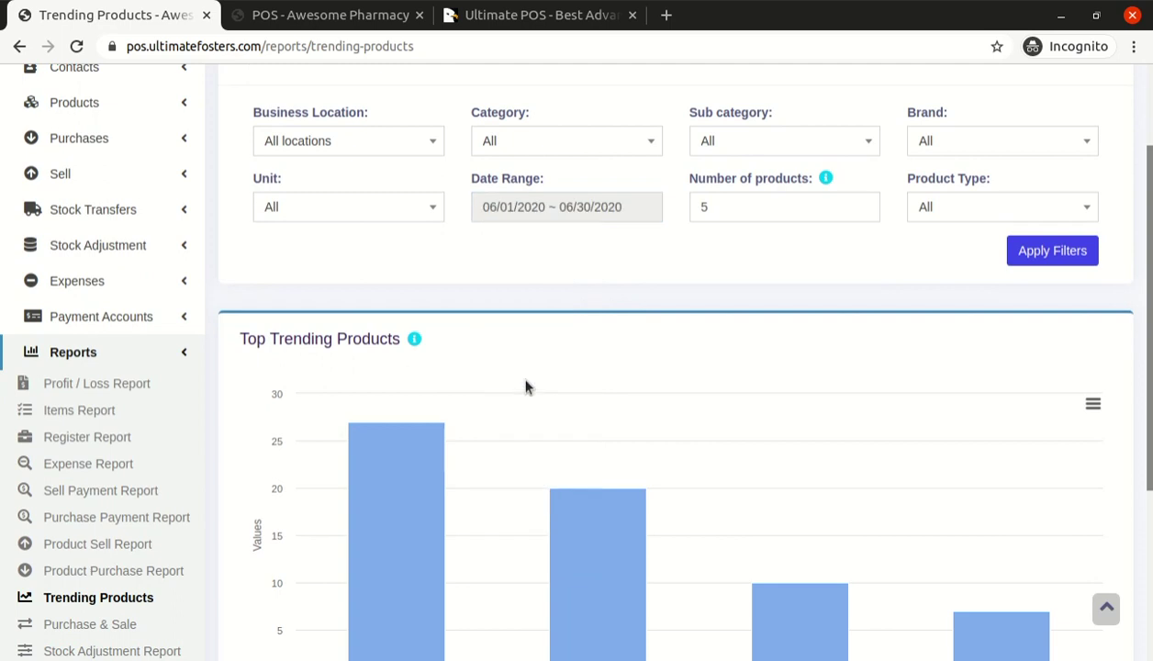
click(1062, 254)
scroll(783, 395, down, 3)
mouse_move(783, 394)
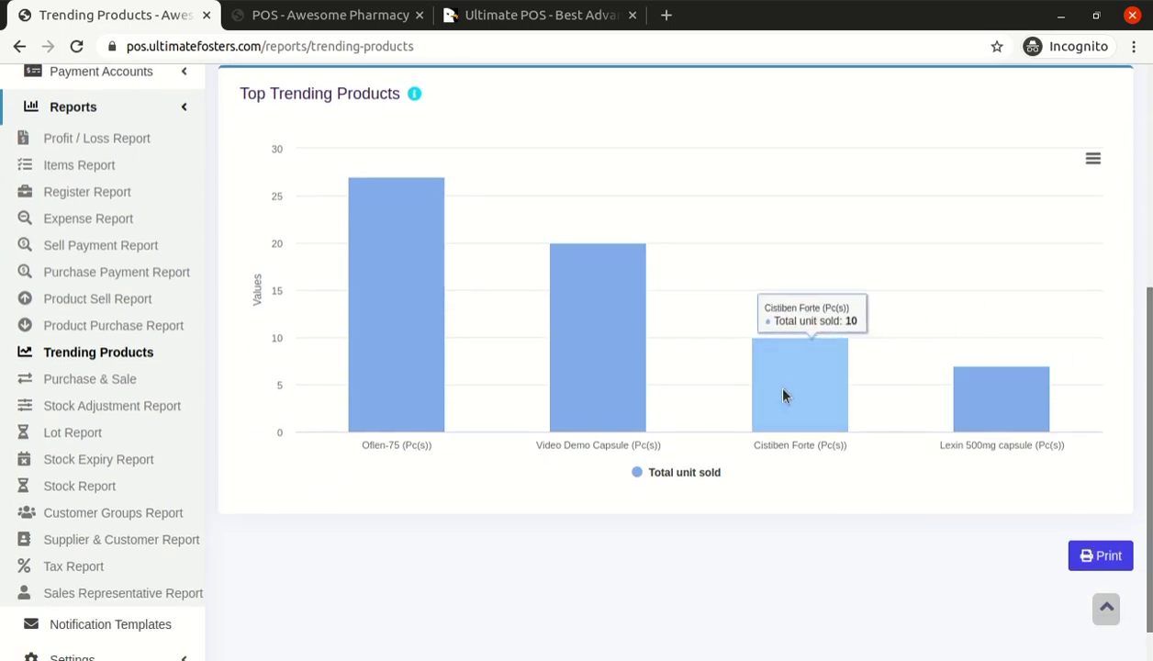
scroll(783, 394, down, 1)
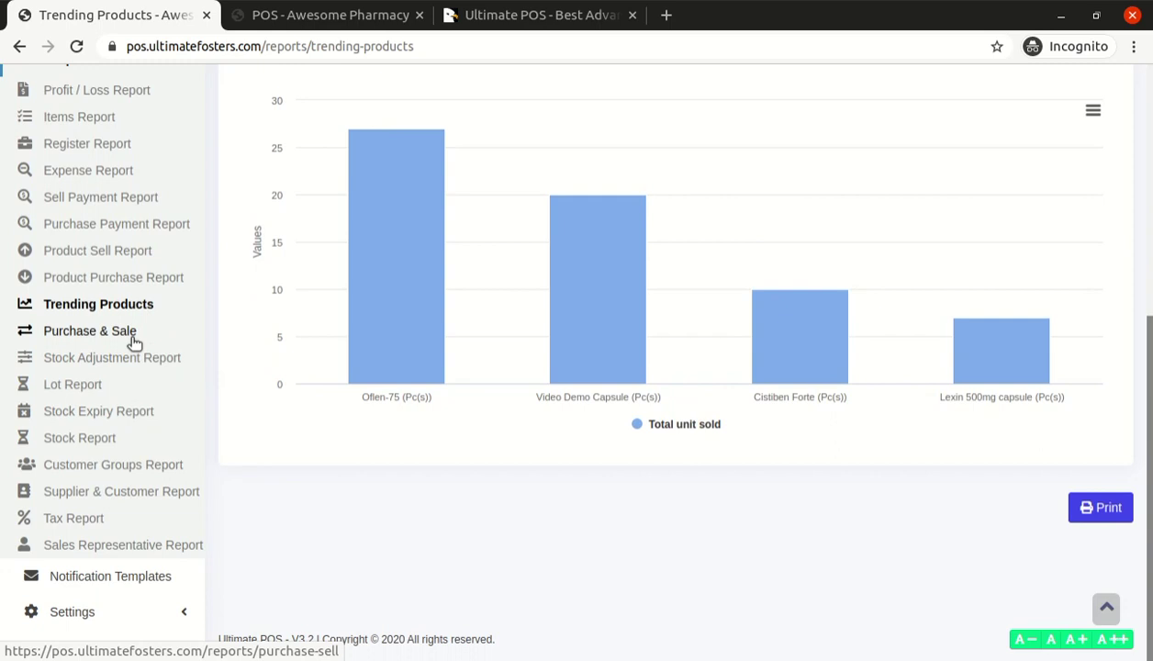
Open the Lot Report and highlight lot 12345, expiring 12/31/2020, with 0.00 current stock
click(103, 386)
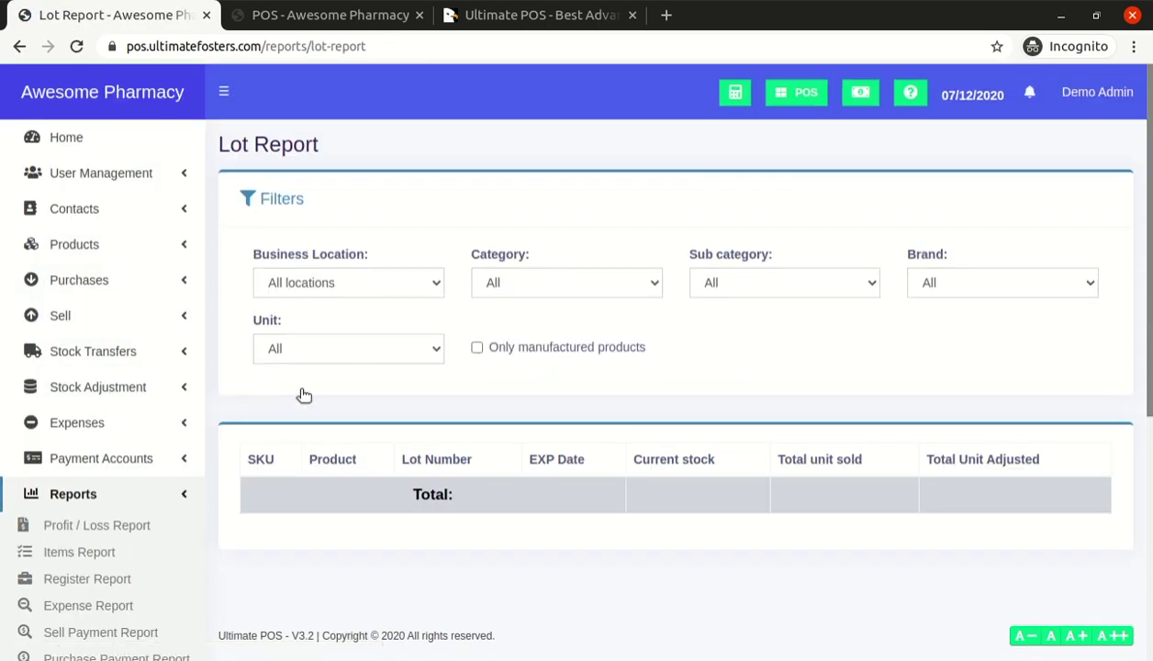
scroll(423, 369, down, 5)
scroll(423, 369, up, 5)
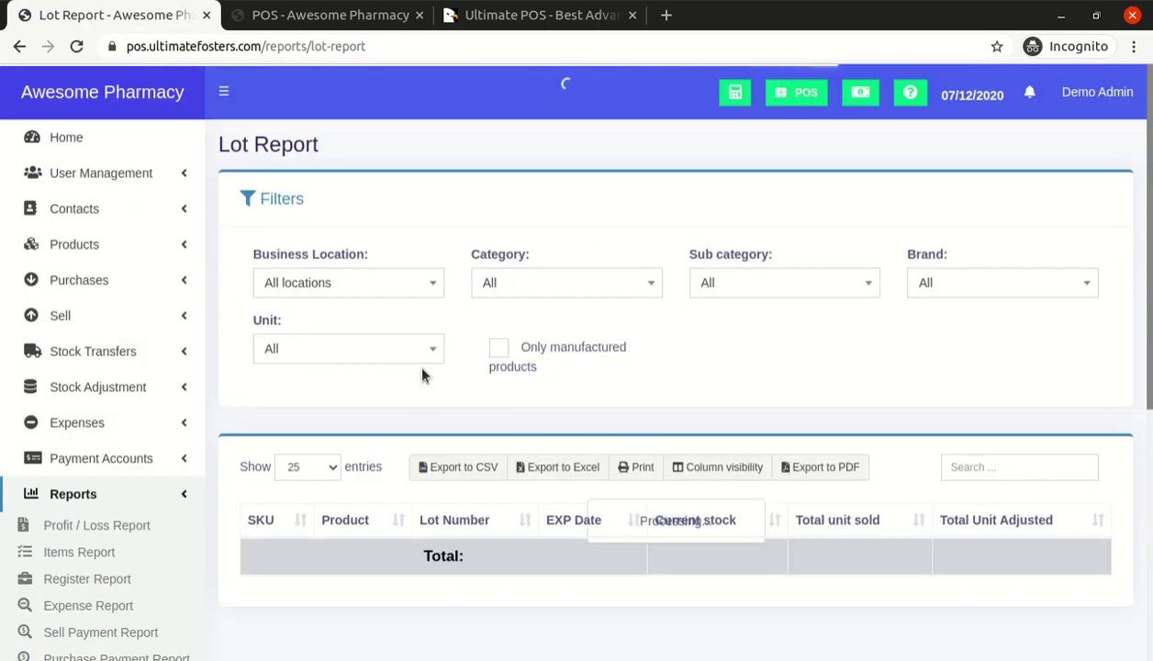
scroll(423, 369, down, 3)
scroll(426, 371, down, 3)
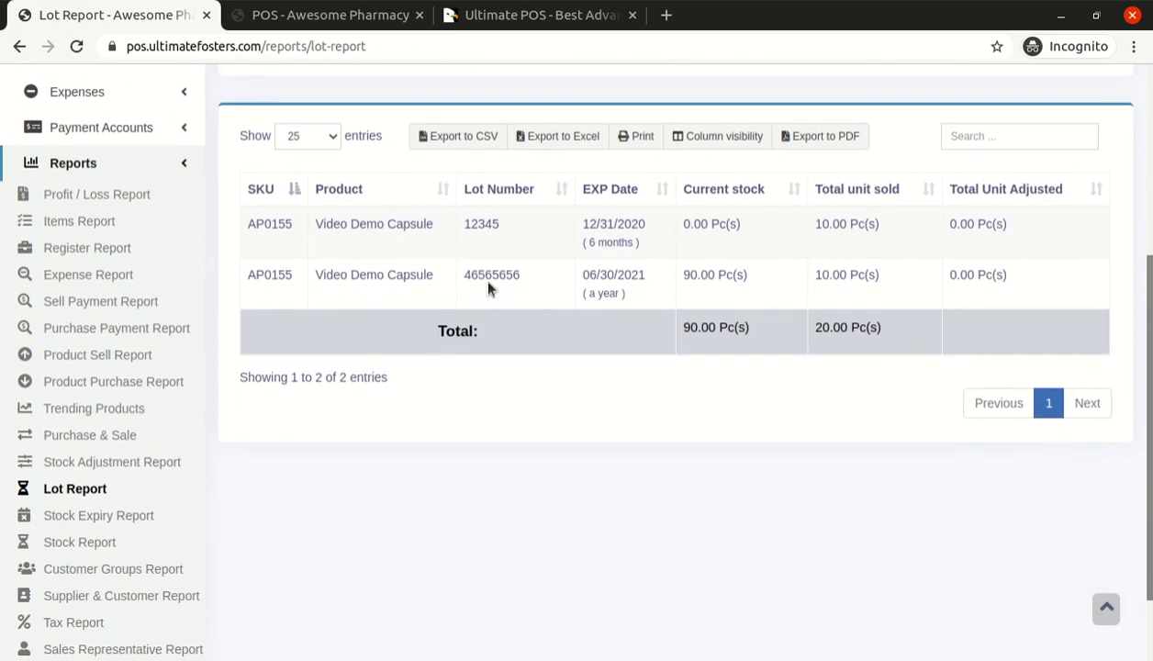
double_click(490, 223)
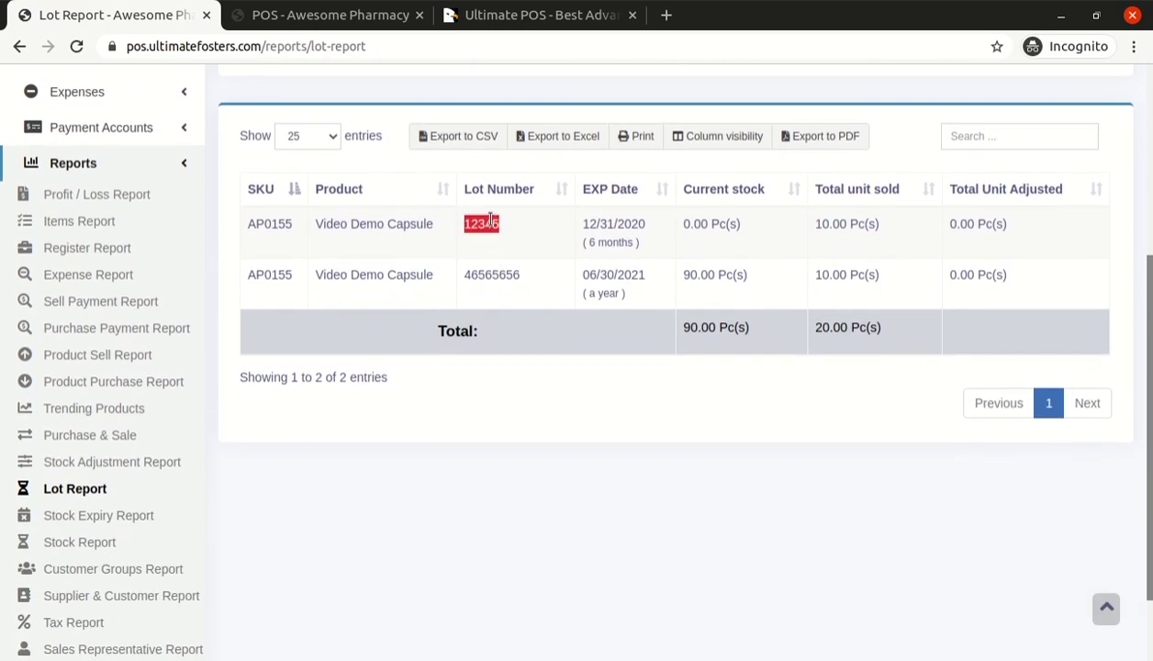
double_click(606, 224)
double_click(482, 224)
triple_click(615, 223)
double_click(617, 224)
triple_click(706, 223)
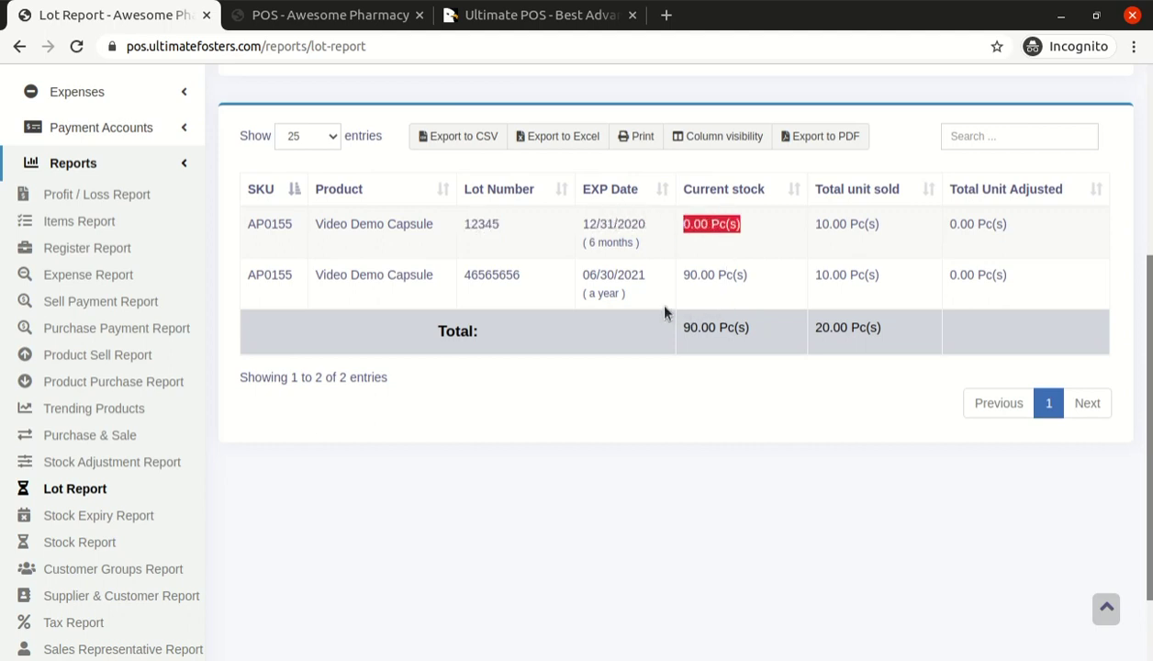
Highlight lot 46565656, expiring 06/30/2021, with 90.00 current stock
double_click(478, 276)
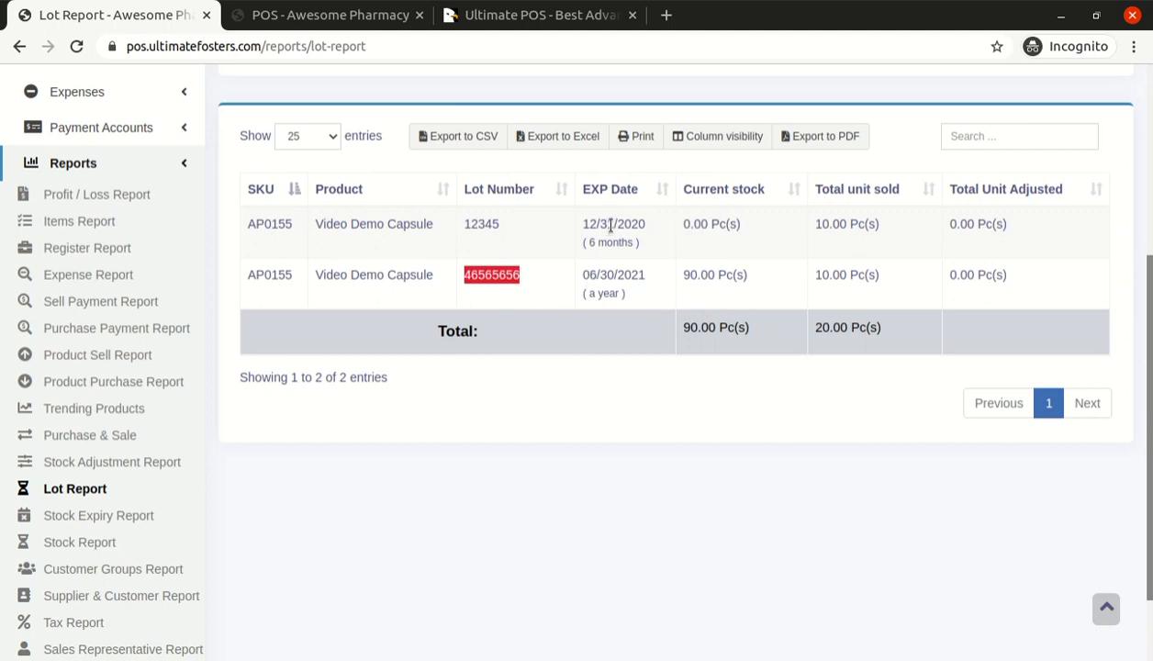
drag(586, 267, 623, 296)
click(620, 298)
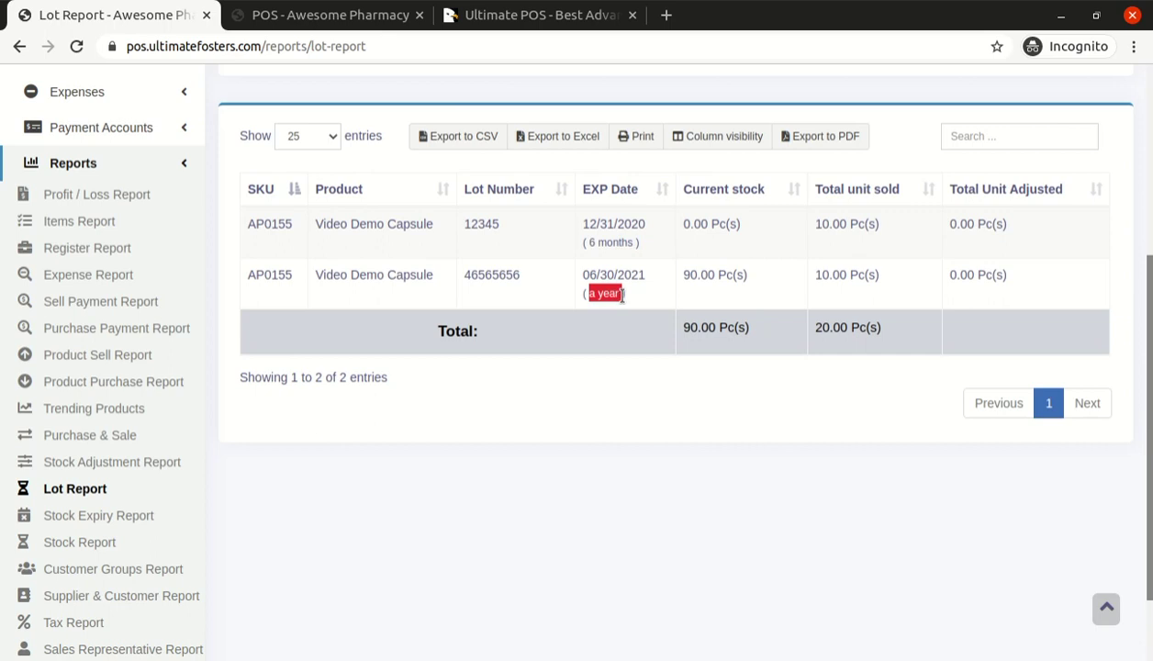
click(703, 275)
double_click(703, 276)
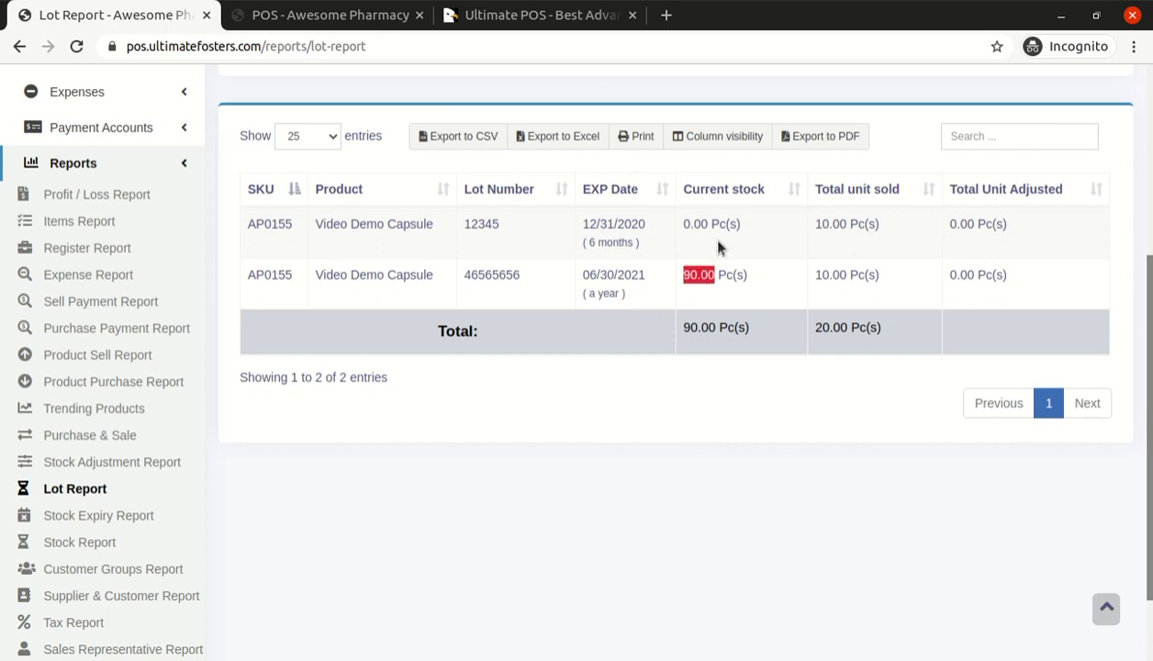
drag(714, 276, 718, 292)
scroll(425, 433, down, 2)
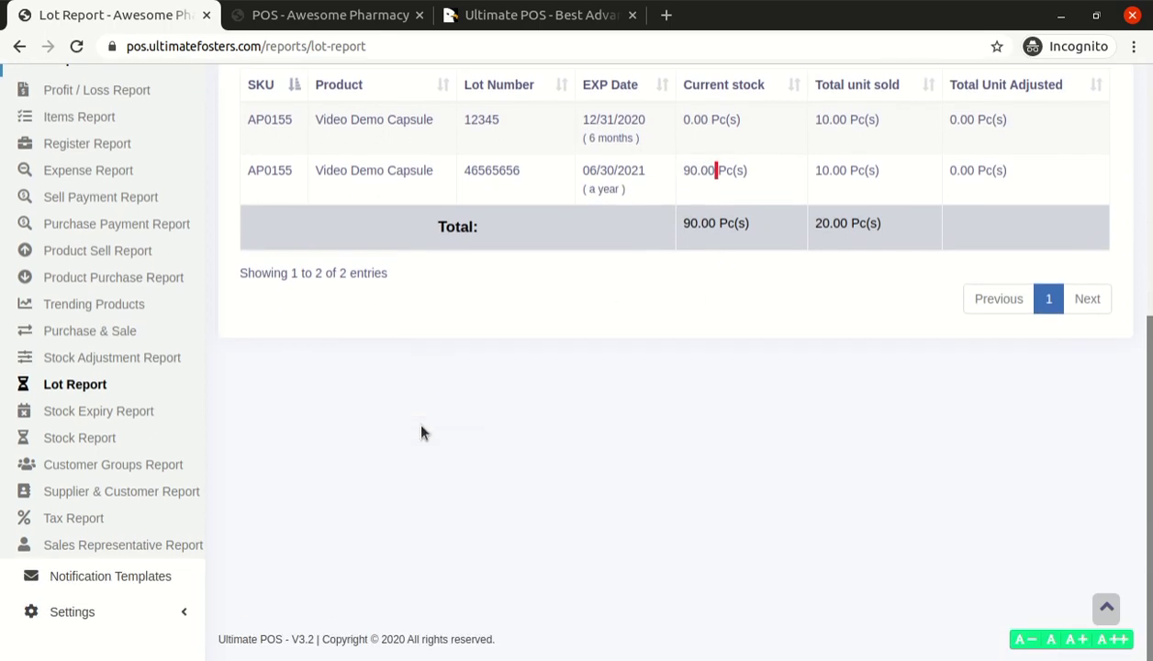
scroll(363, 292, up, 3)
double_click(495, 312)
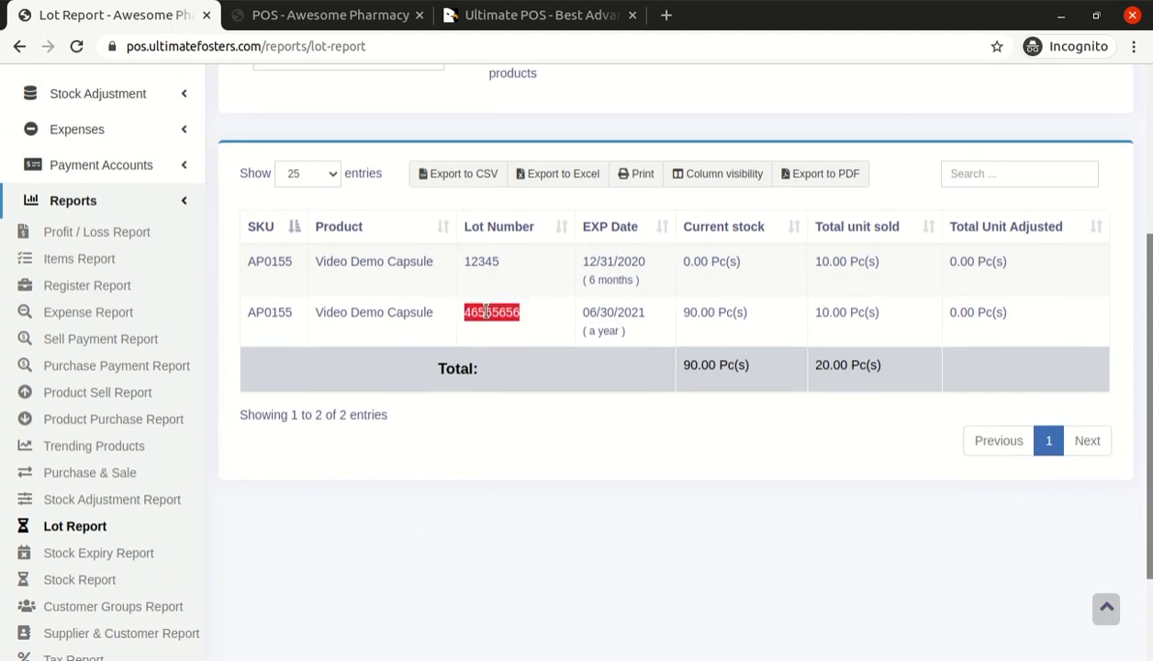
scroll(347, 397, down, 3)
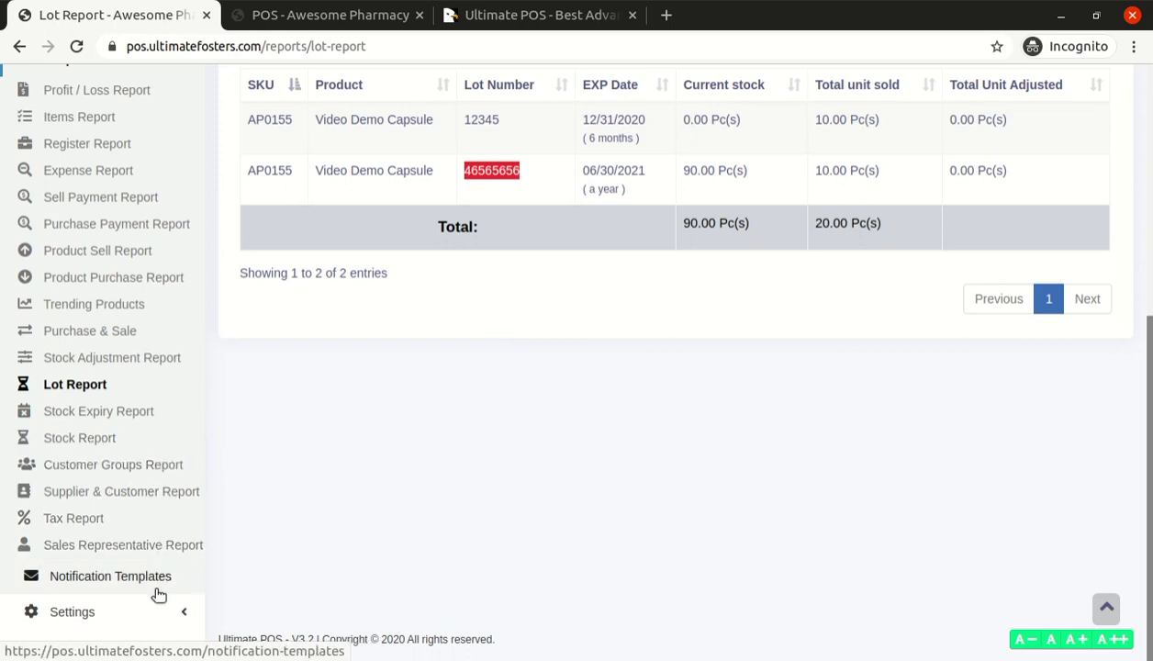
scroll(149, 391, up, 5)
Collapse the reports list, view the Ultimate POS product page, and return to the Lot Report
click(179, 294)
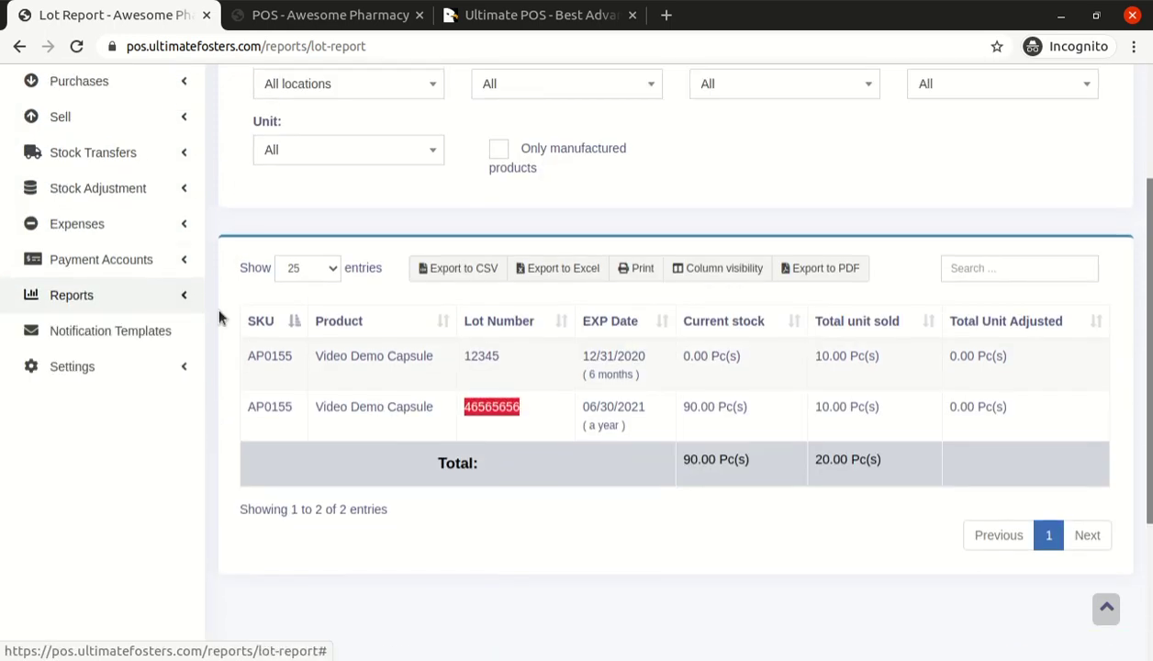
scroll(334, 327, up, 4)
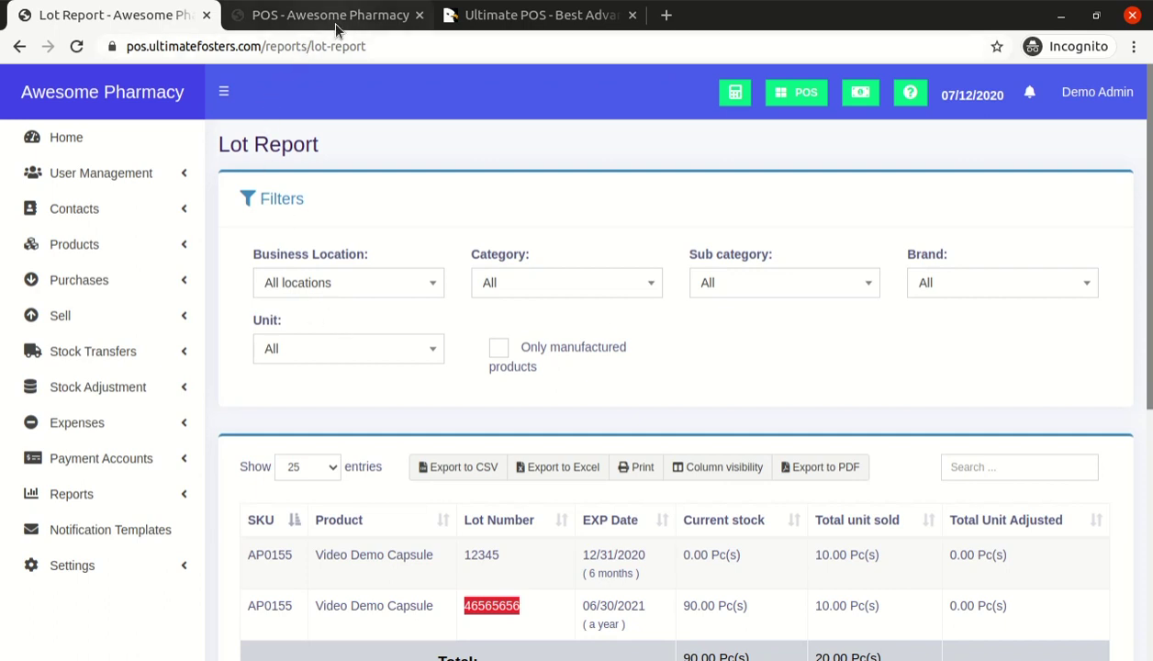
click(489, 18)
scroll(731, 303, up, 5)
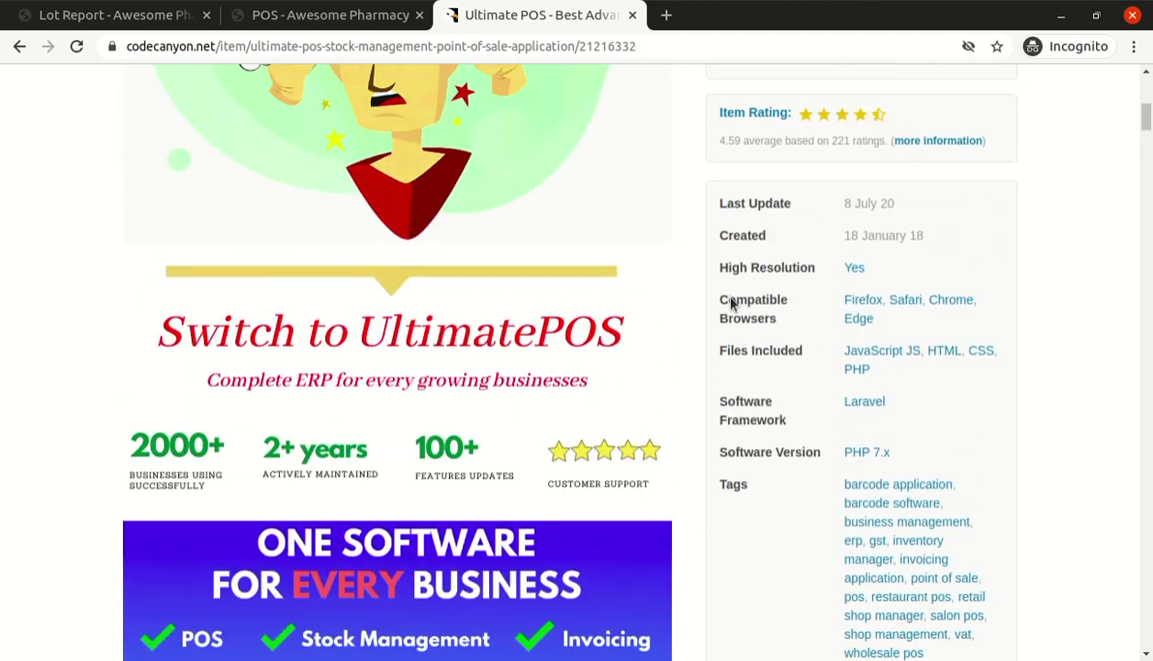
scroll(731, 304, up, 3)
click(171, 17)
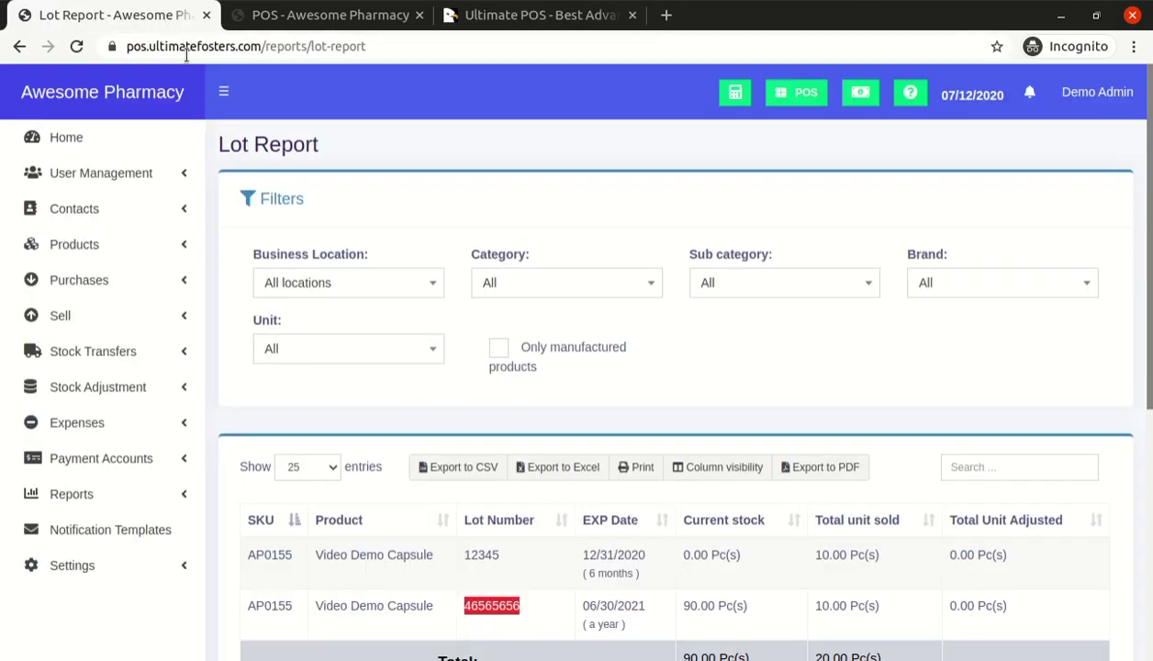